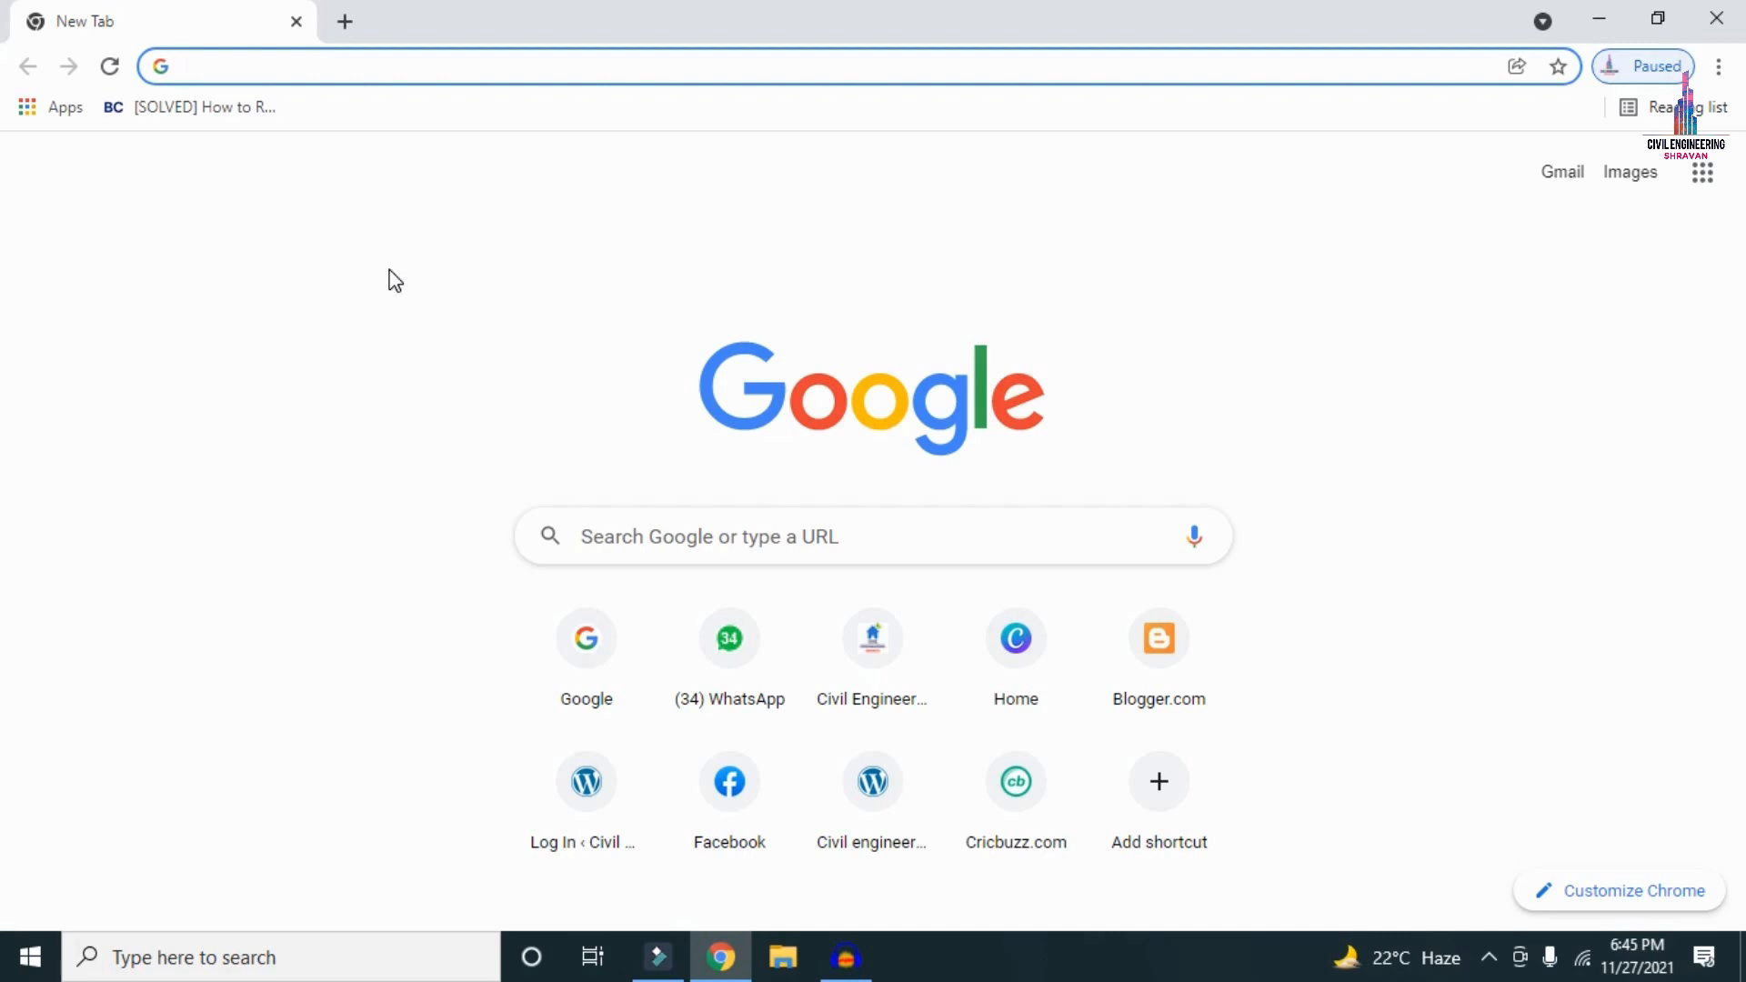
- Open civilbasics123.com and look through the articles on its home page
text(http://civilbasics123.com/)
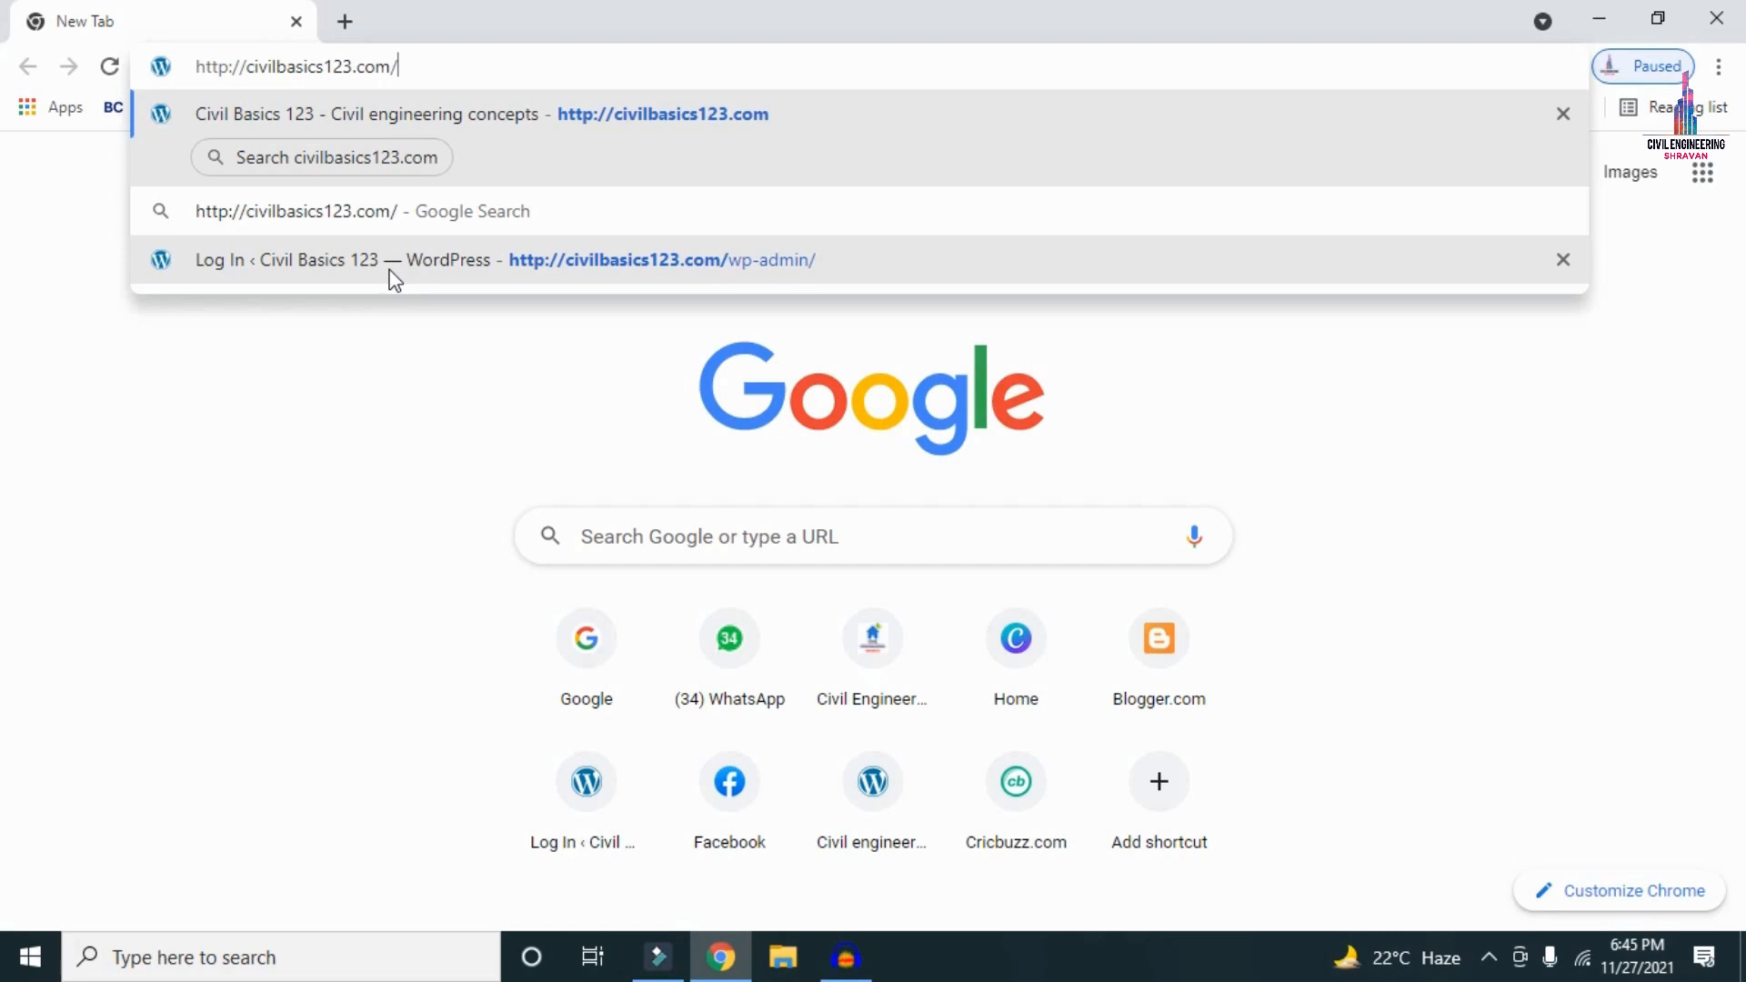
key(Return)
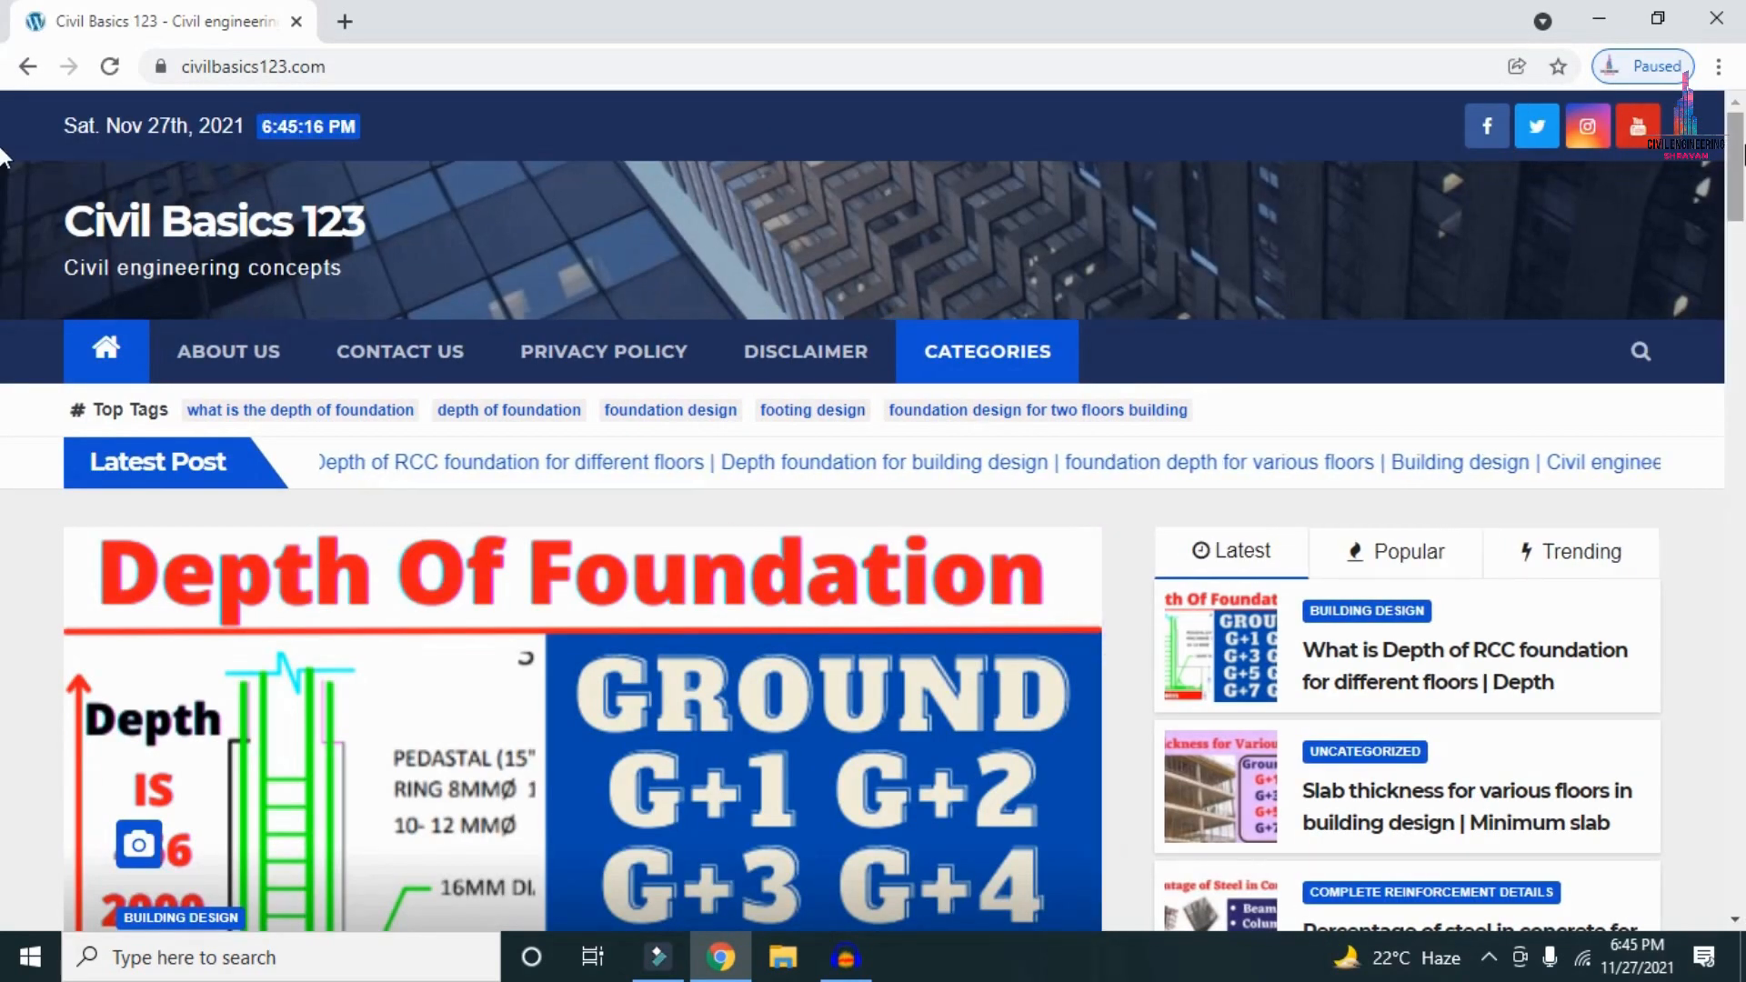
scroll(3, 157, down, 7)
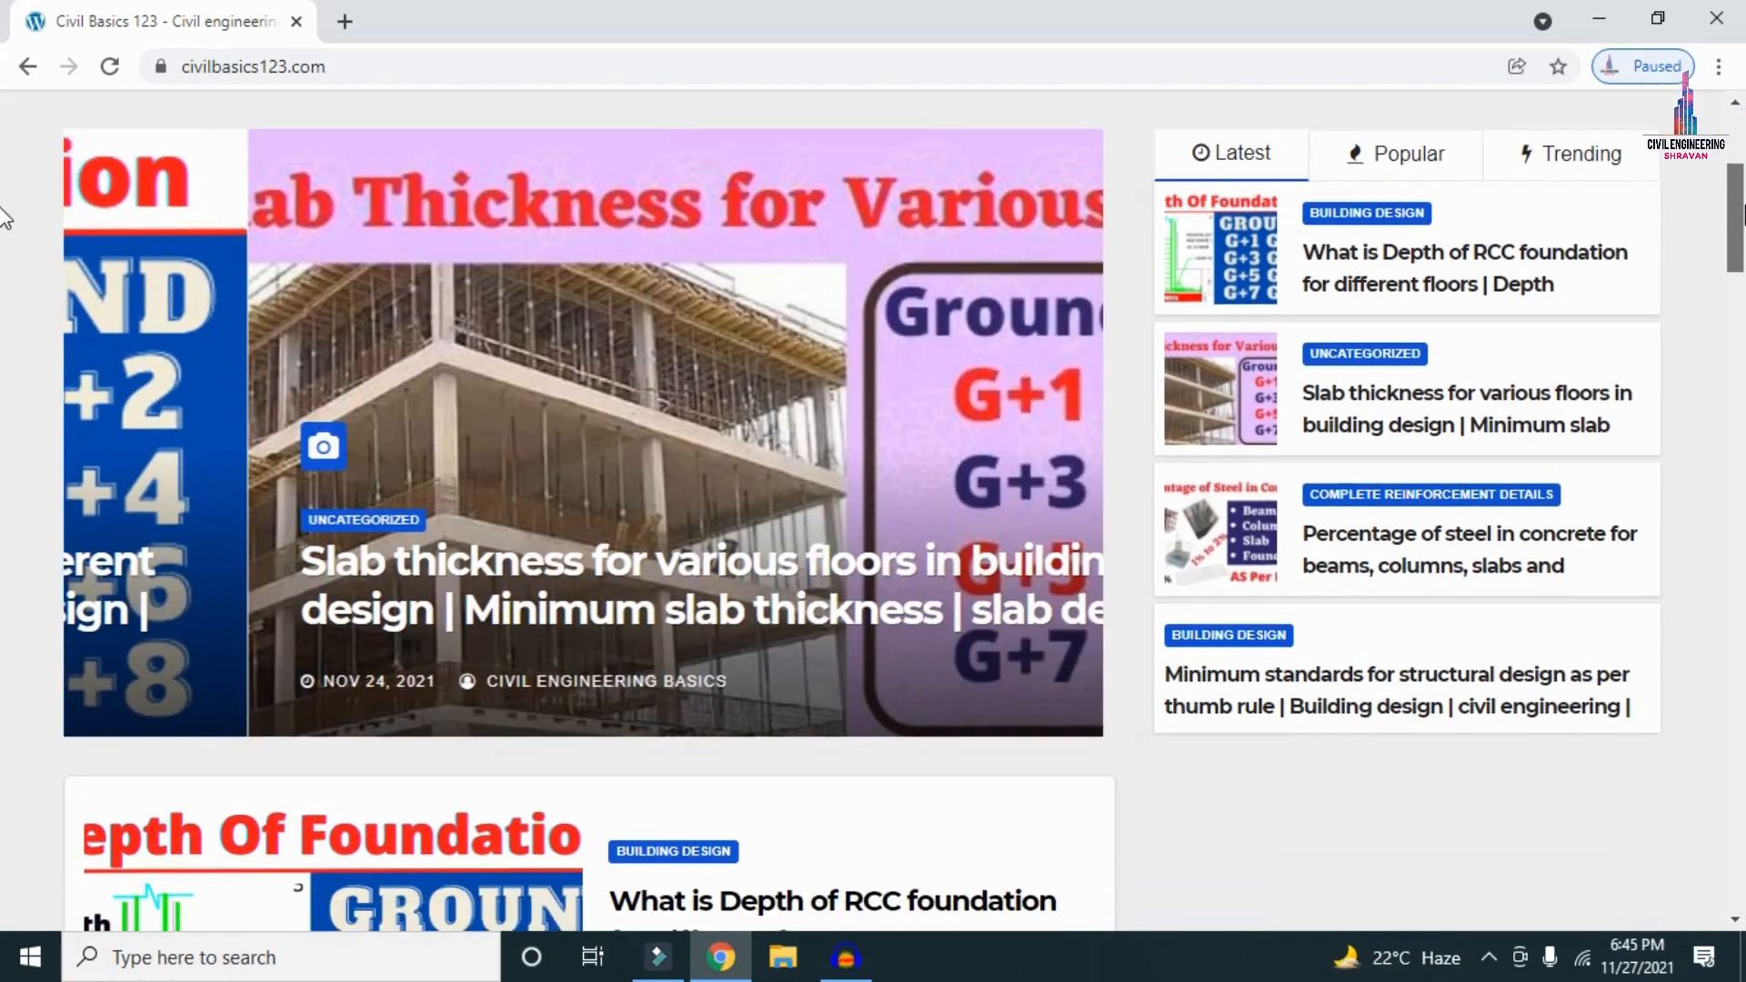
scroll(5, 264, down, 4)
scroll(5, 273, up, 11)
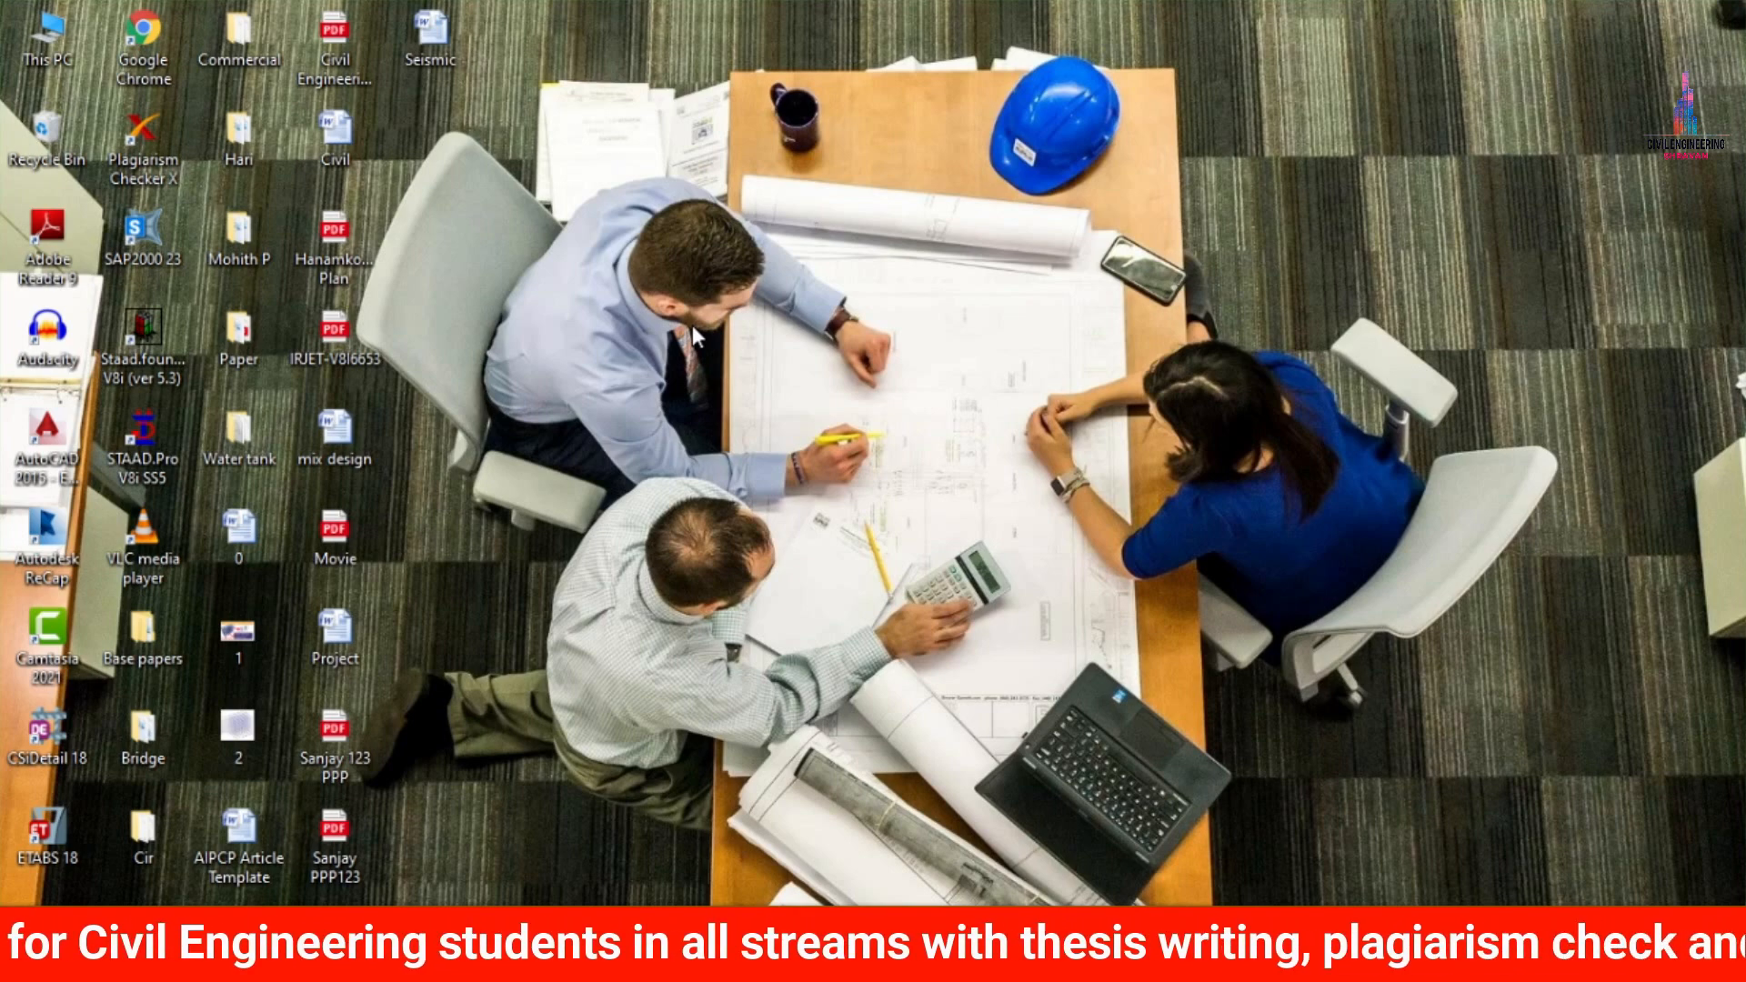
- Launch STAAD.Pro V8i and open the recent Water model
double_click(131, 428)
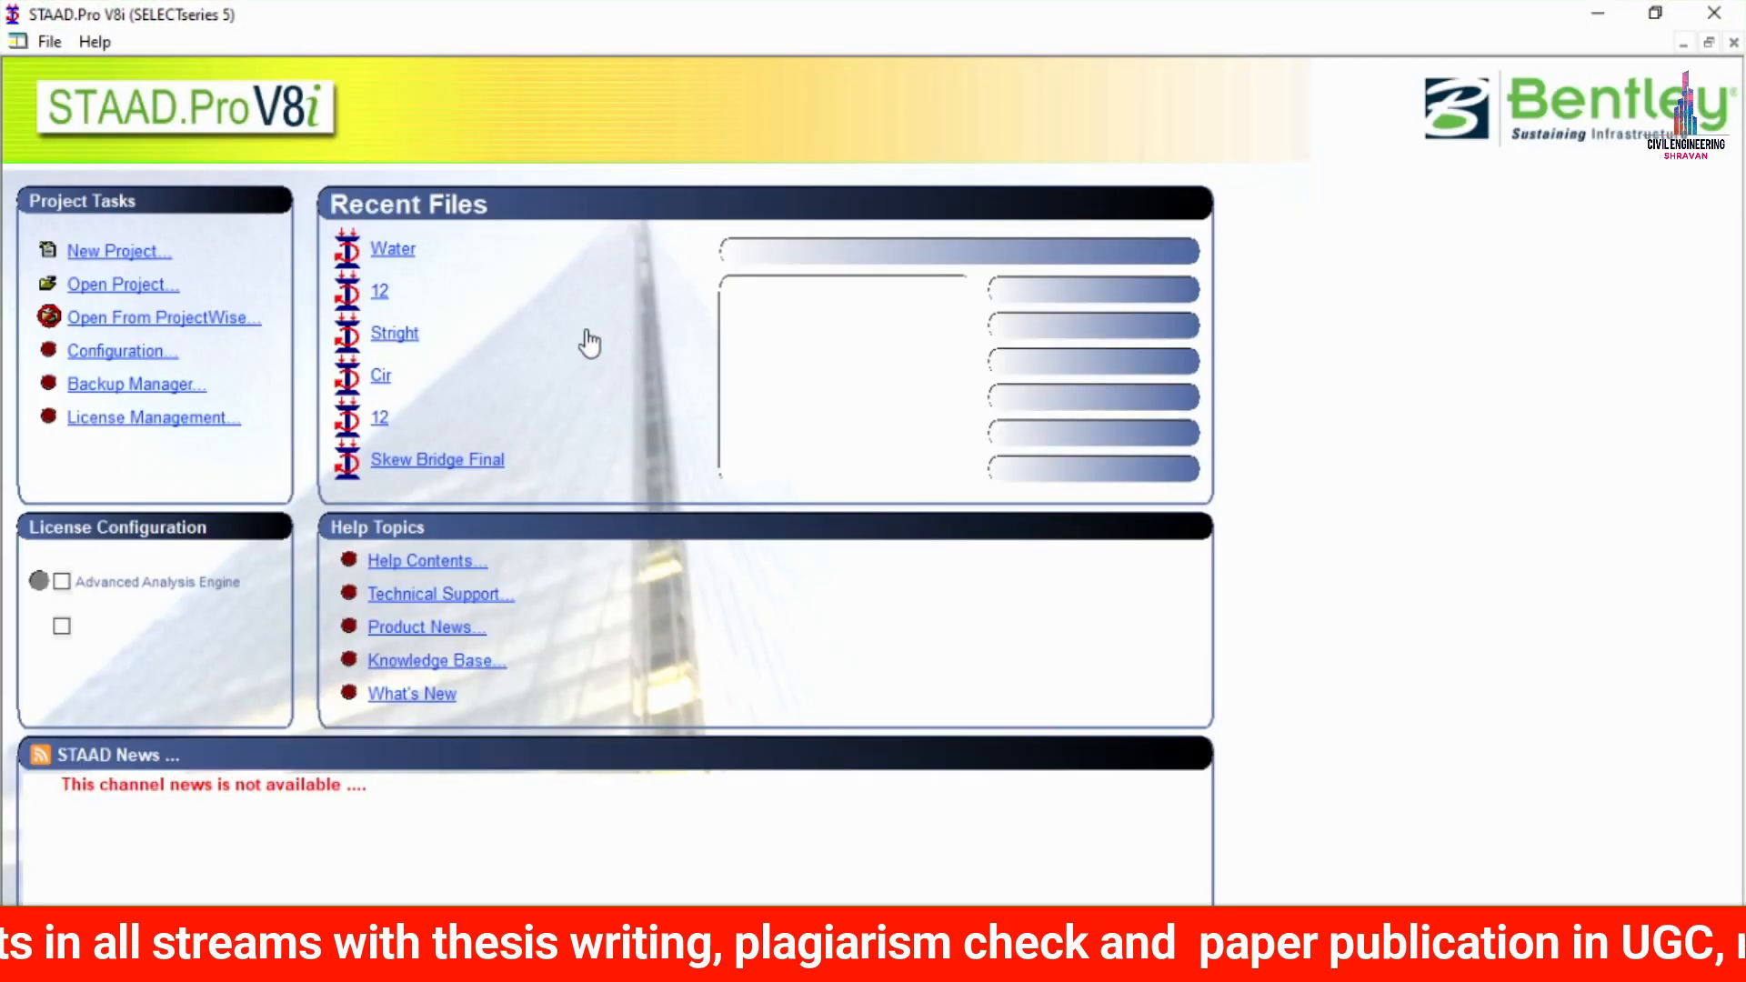
click(390, 251)
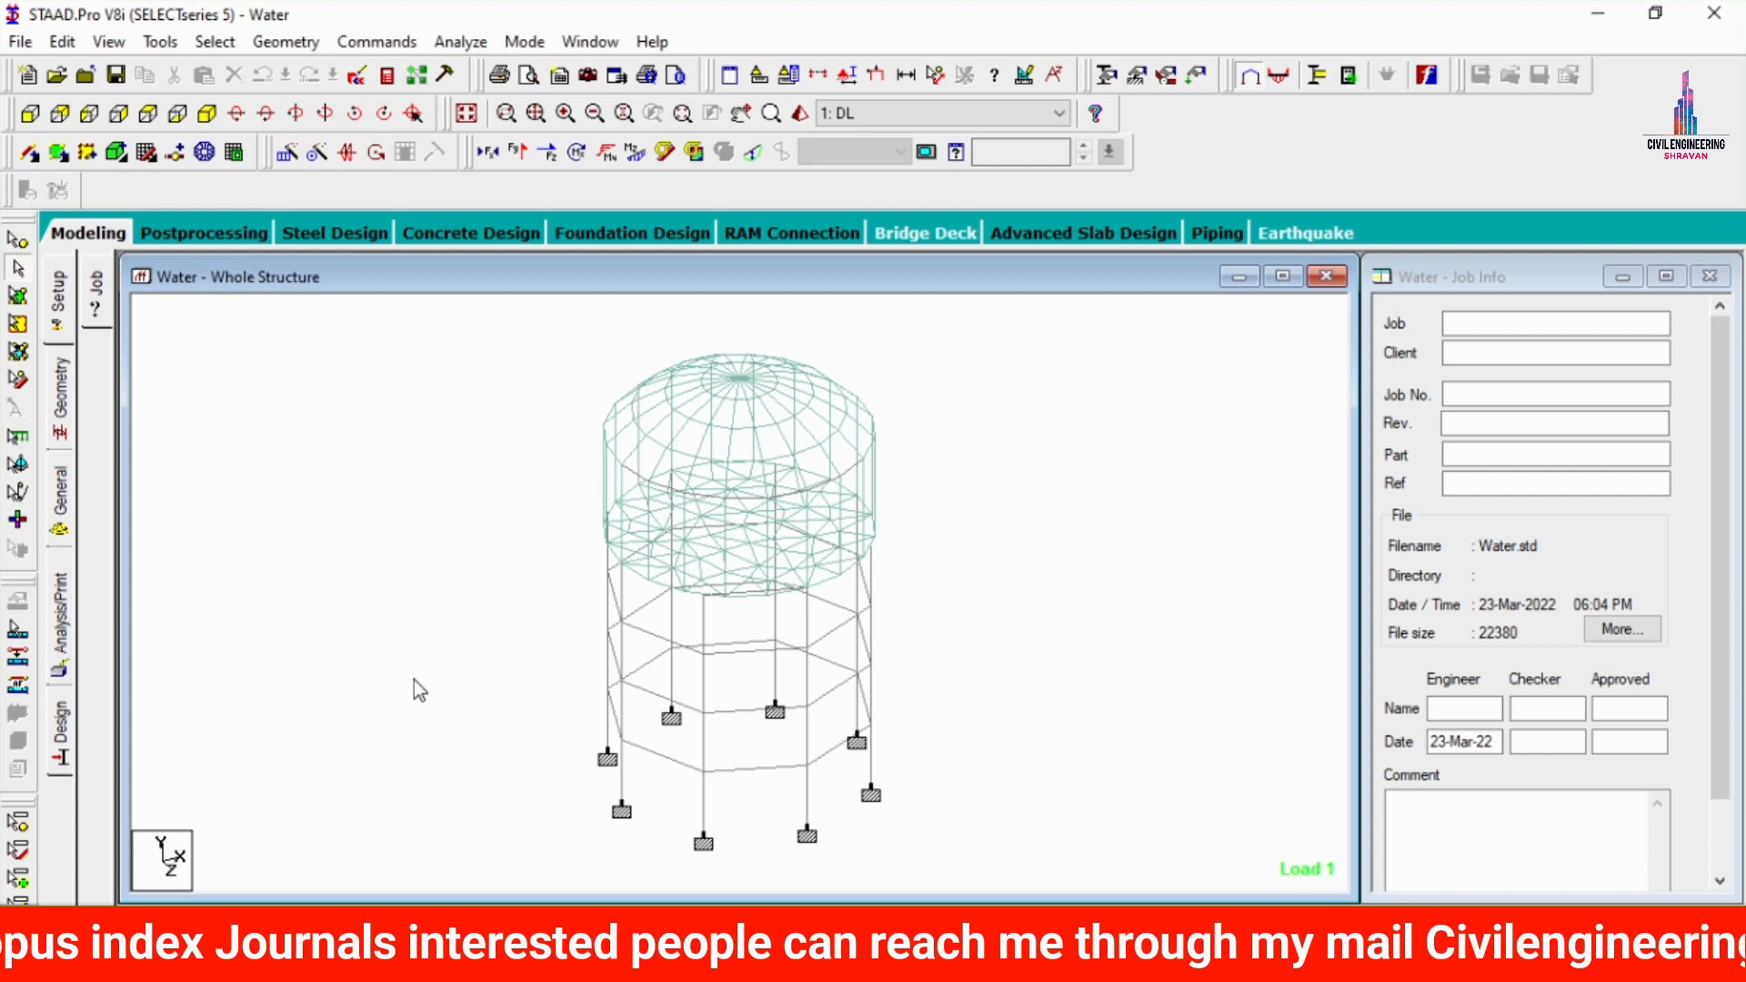
- Check which parts of the tank are assigned the Plate Thickness, Cir 0.35 and Rect 0.35x0.23 sections
click(59, 521)
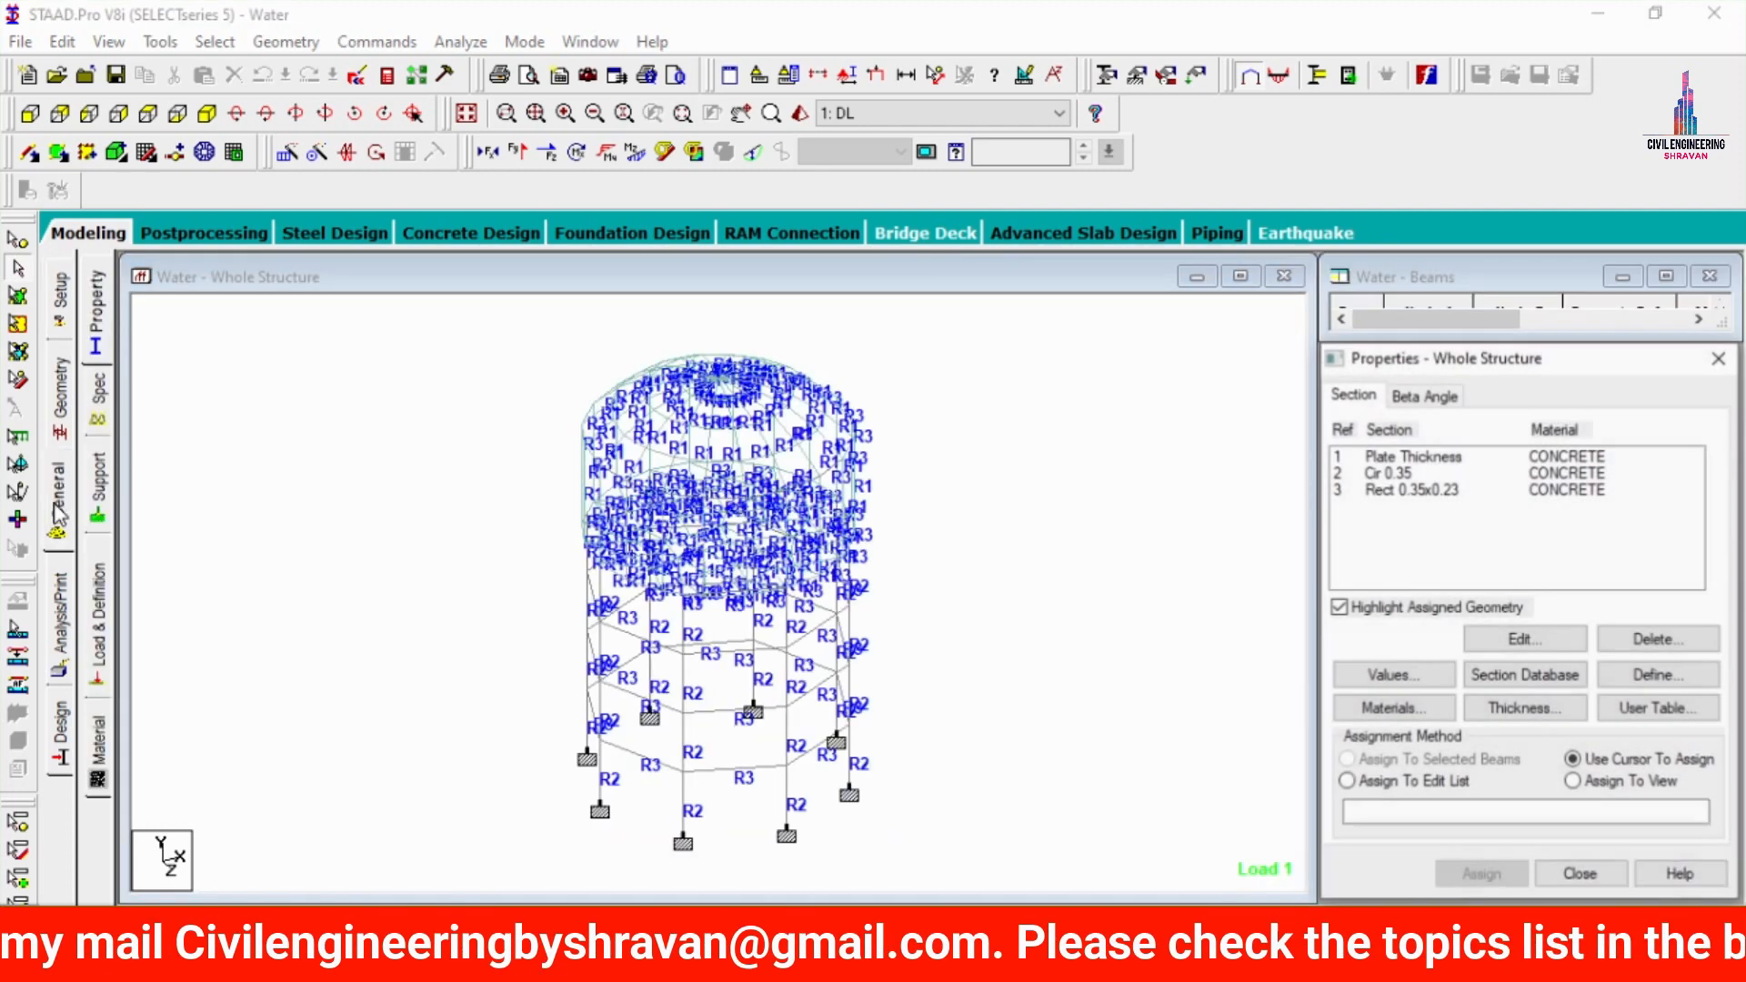
click(1401, 457)
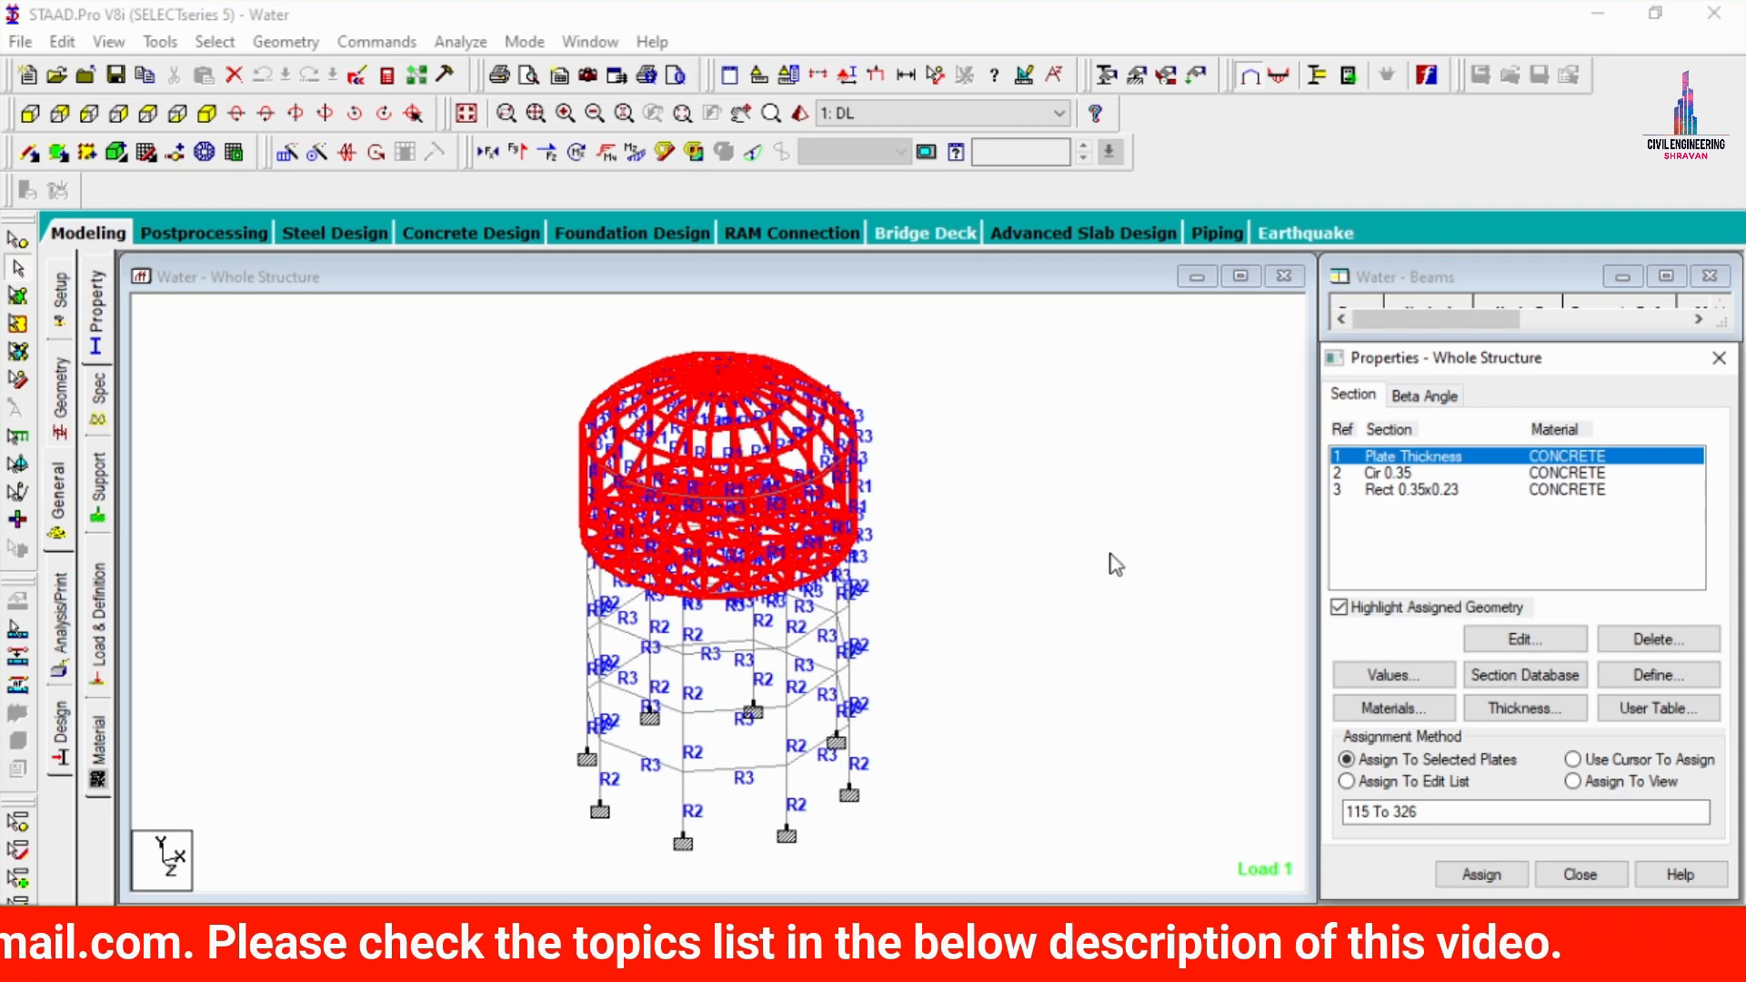
click(1396, 474)
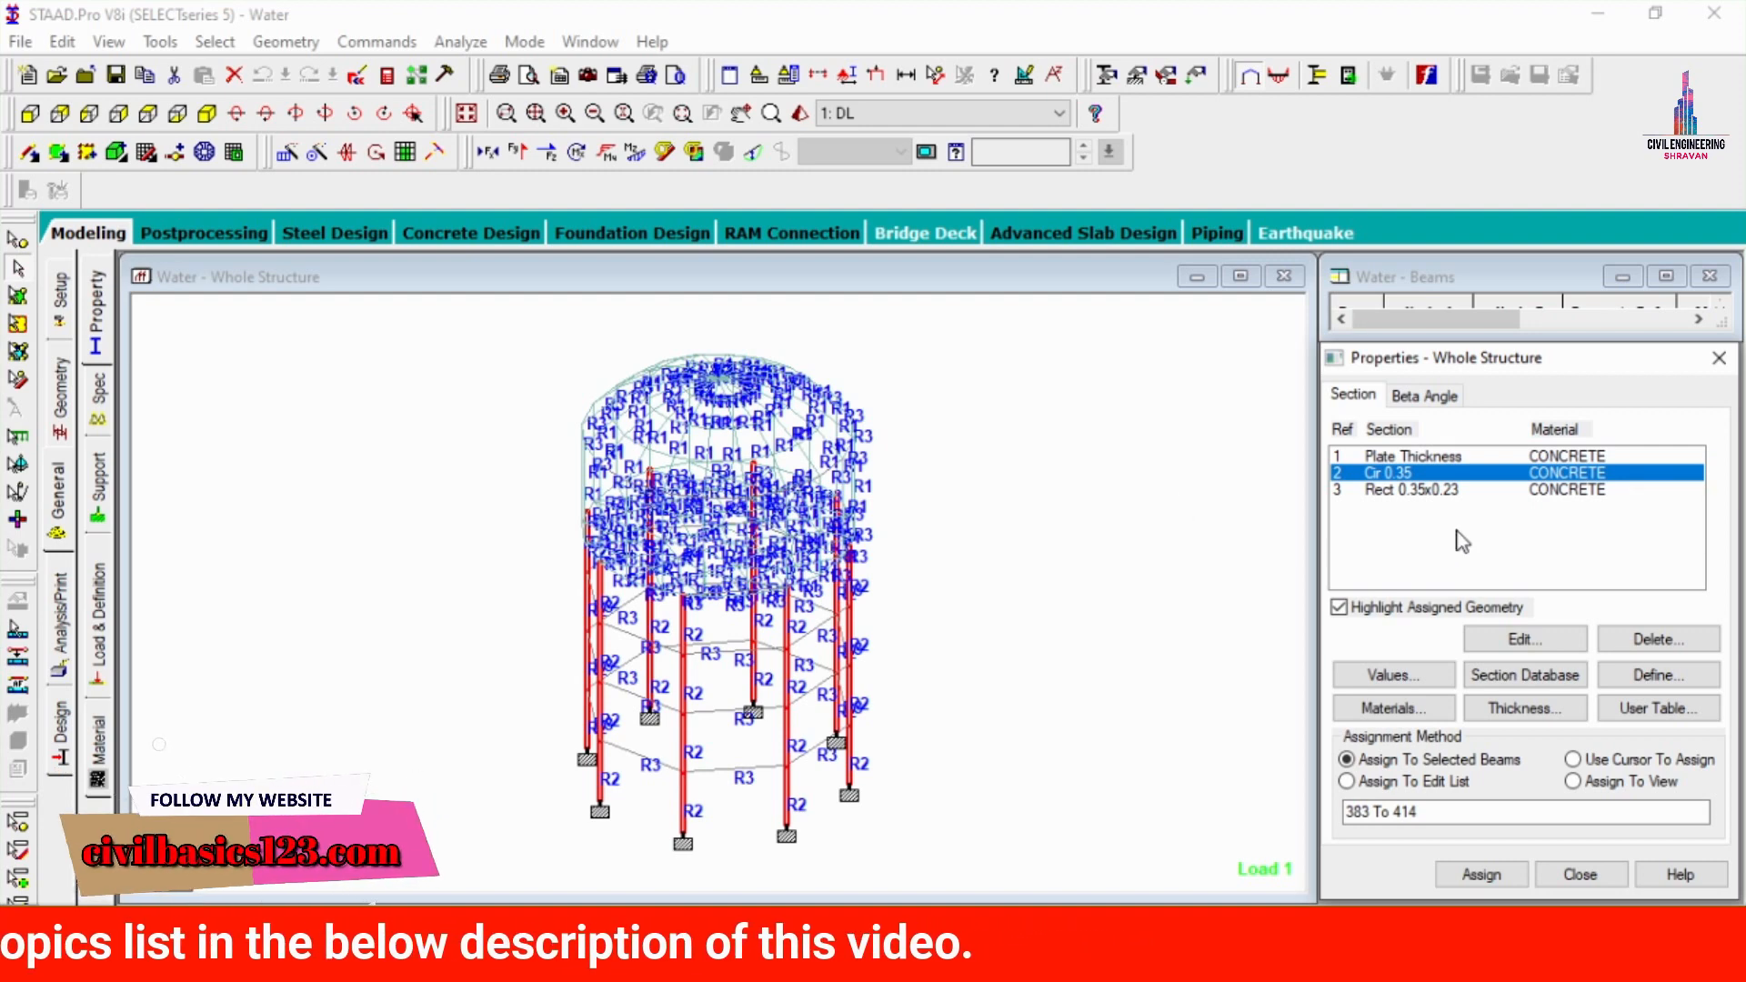
click(1453, 491)
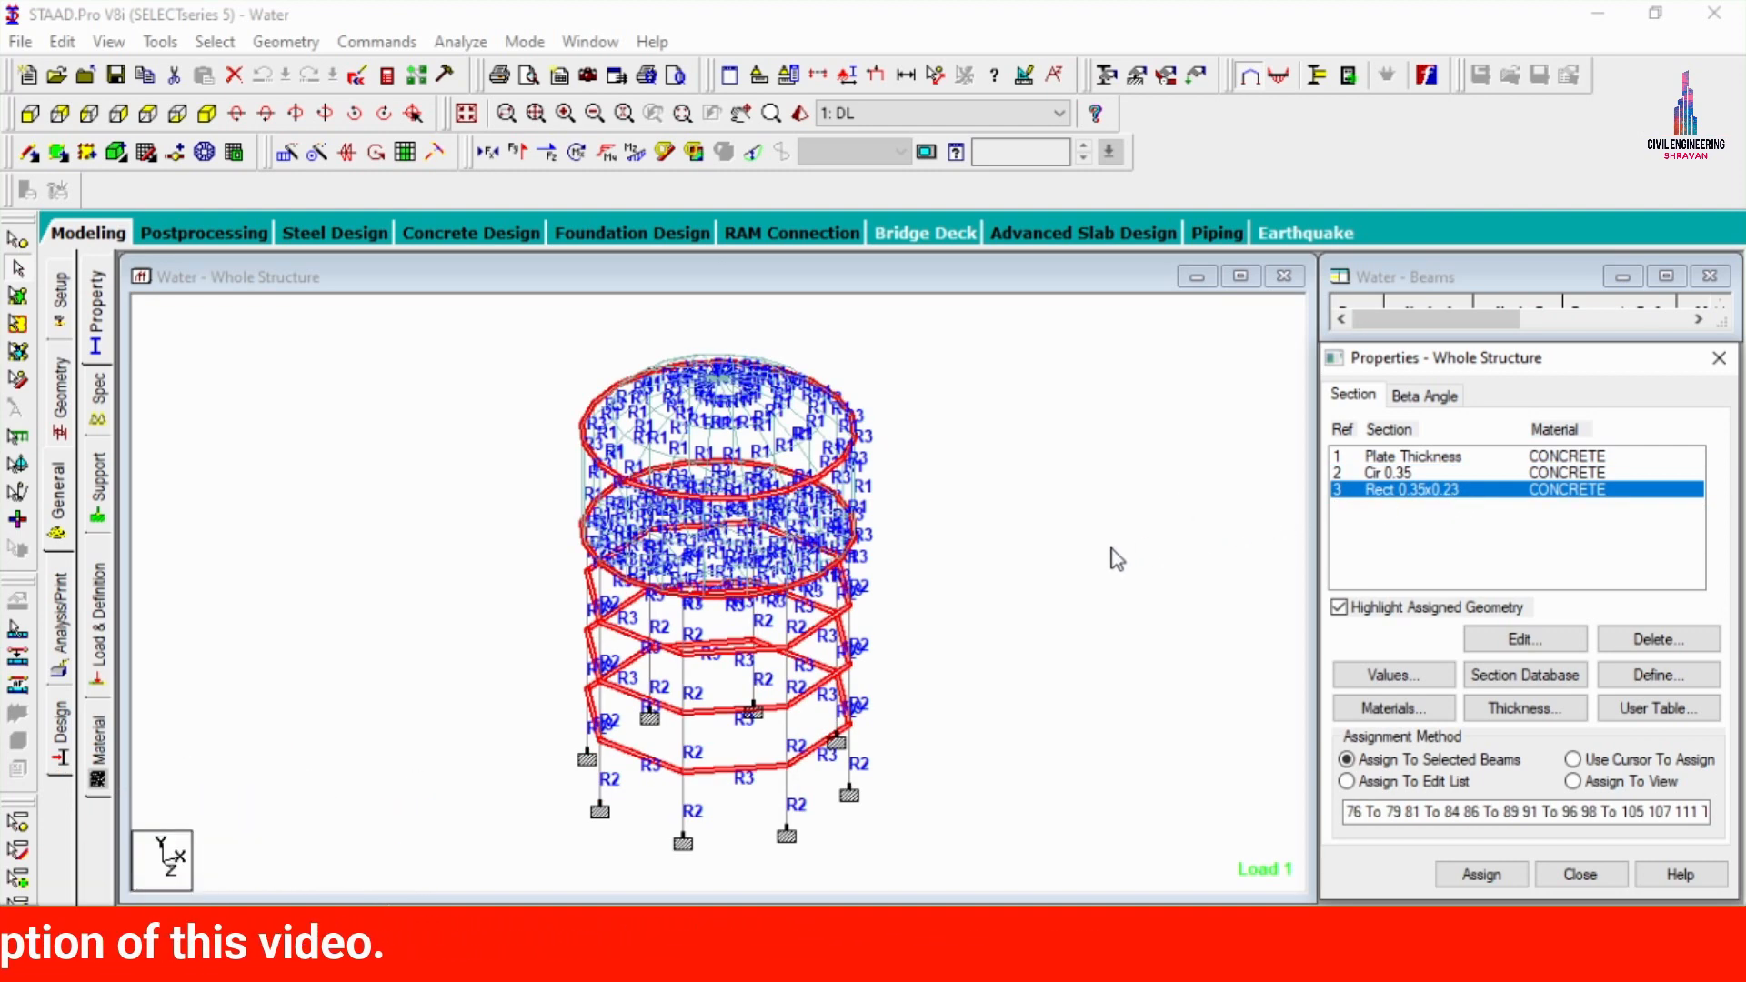
click(1022, 563)
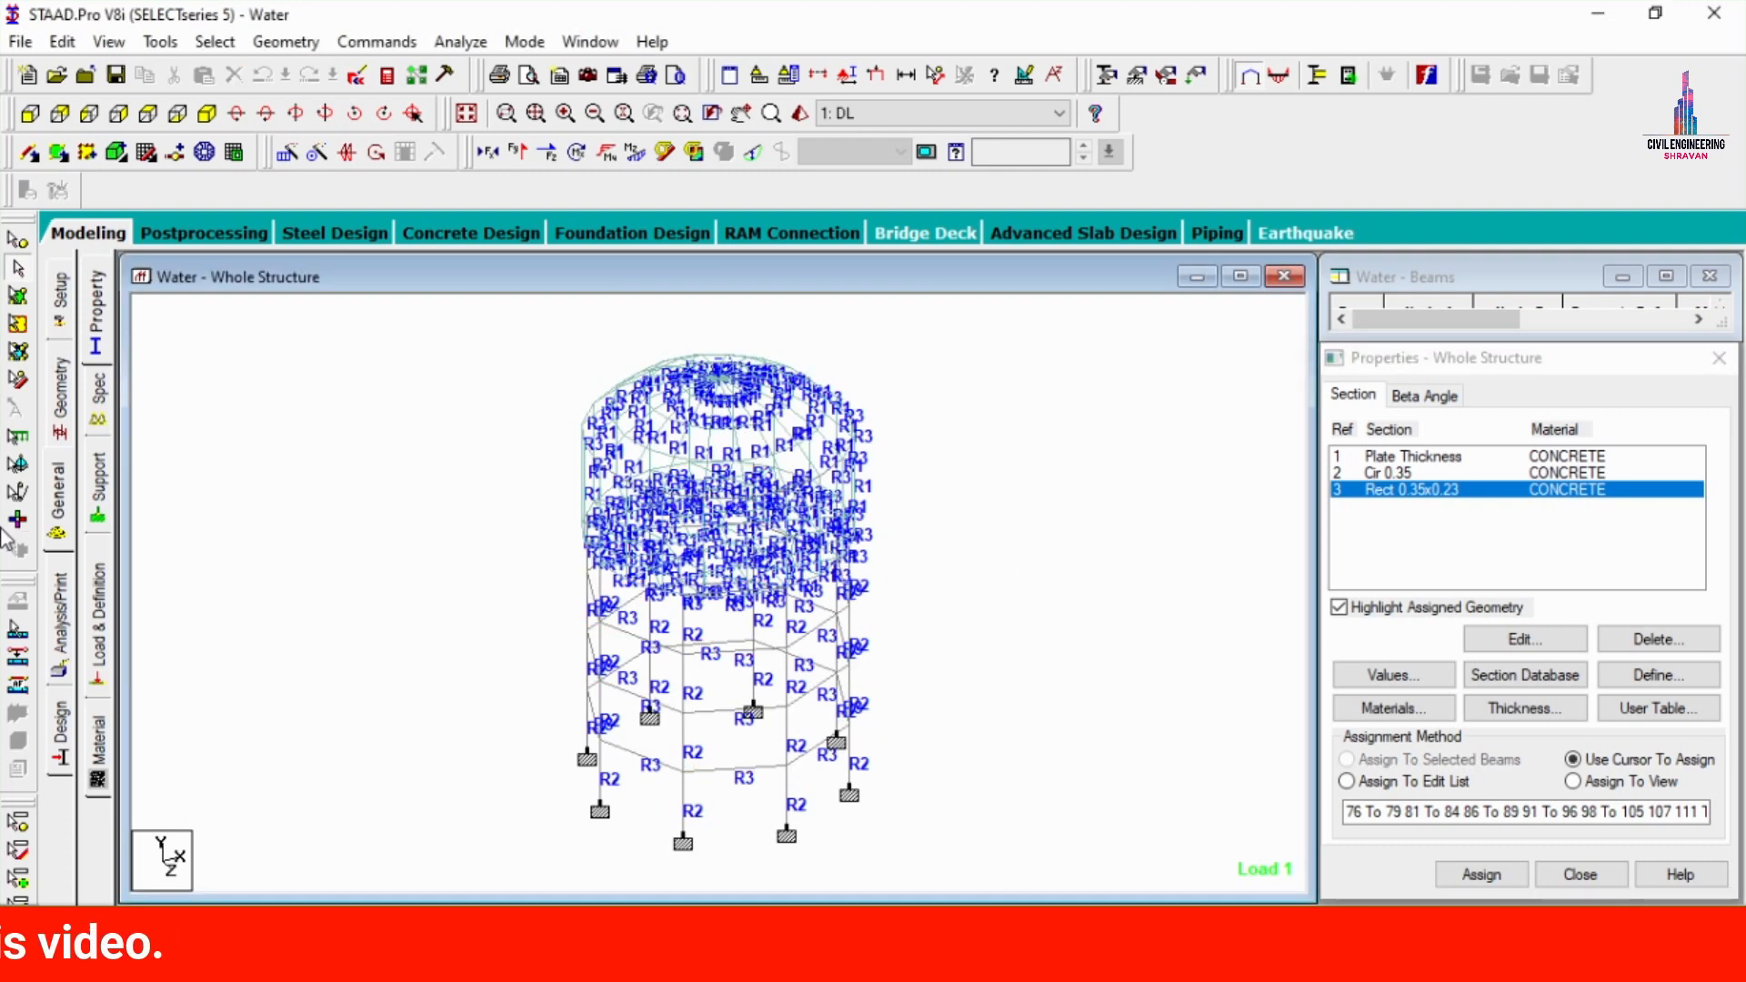
- Show the load and definition data and list the model's defined load cases
click(96, 618)
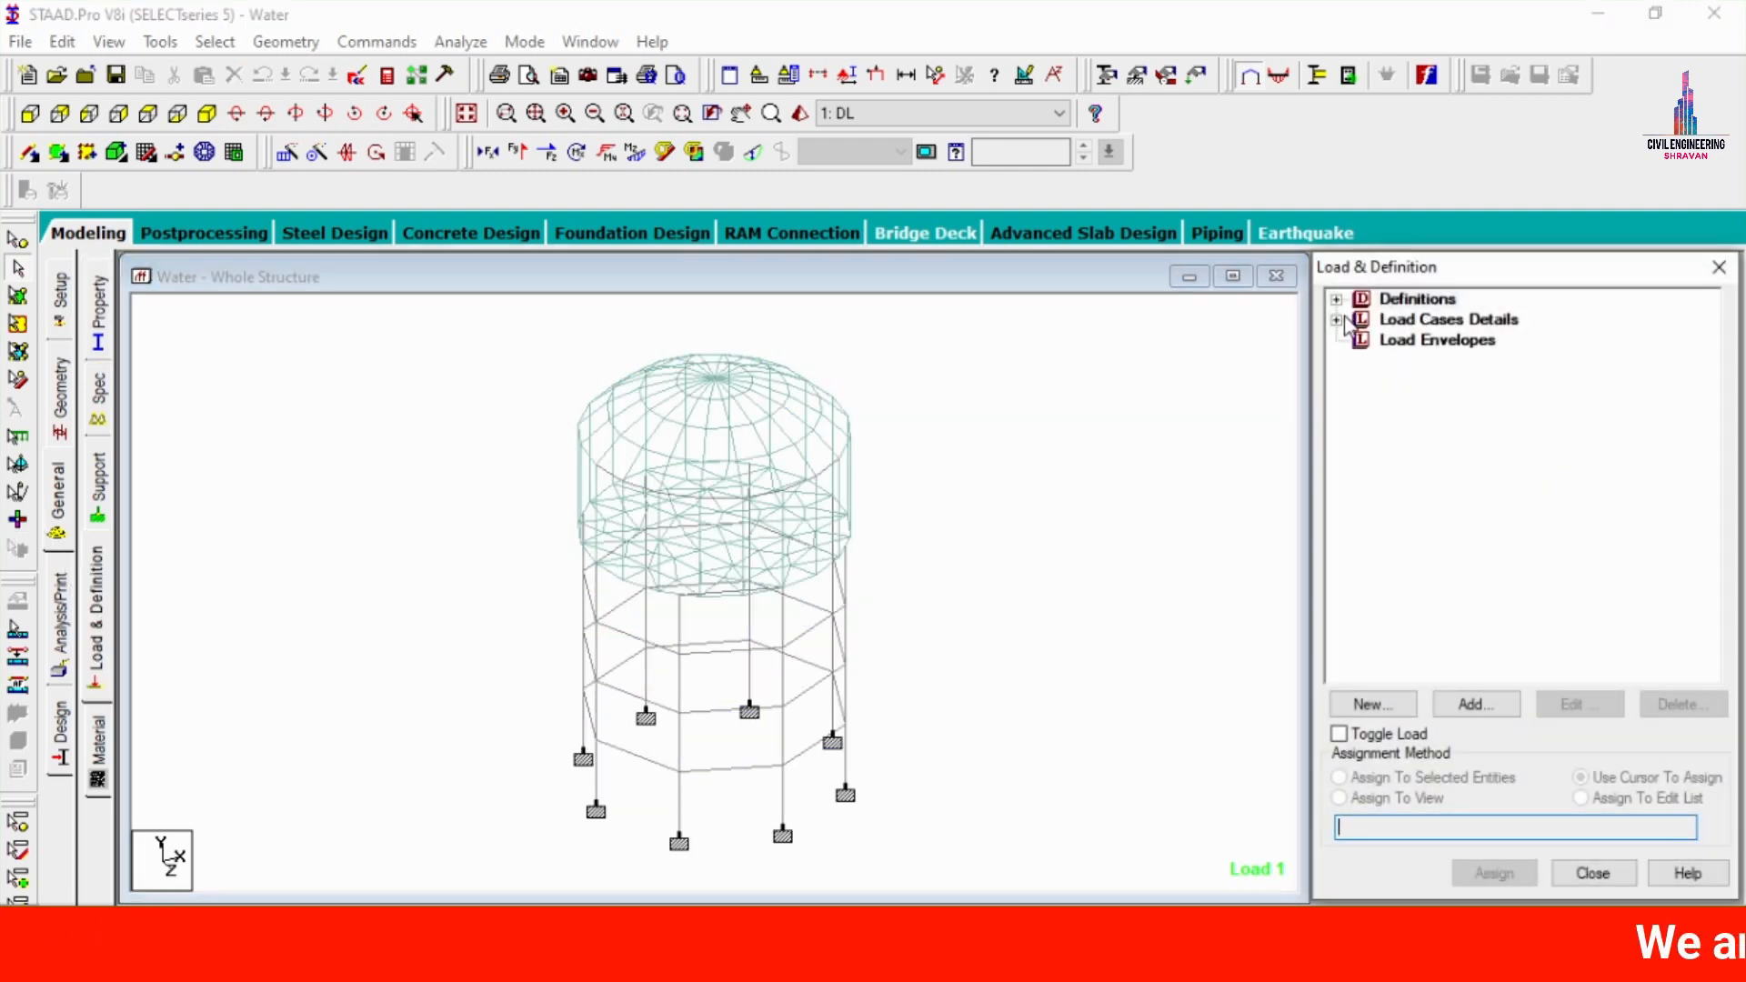
click(1337, 319)
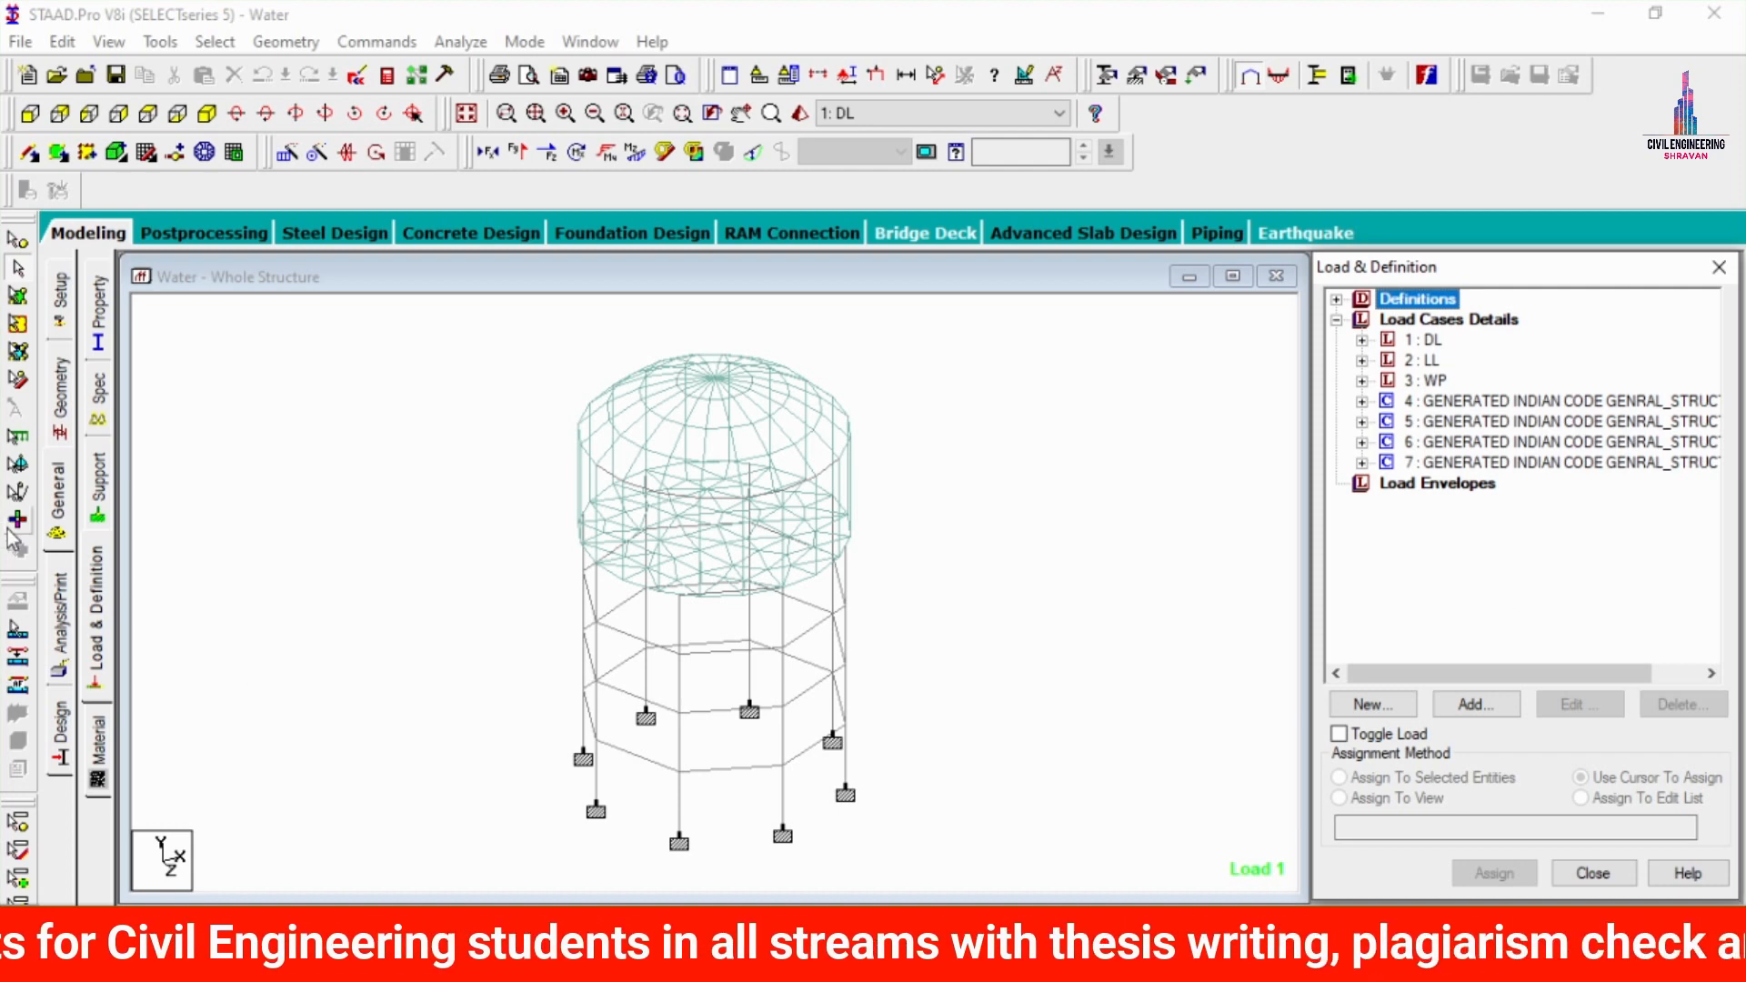
- Add a Perform Analysis command with the No Print option
click(60, 628)
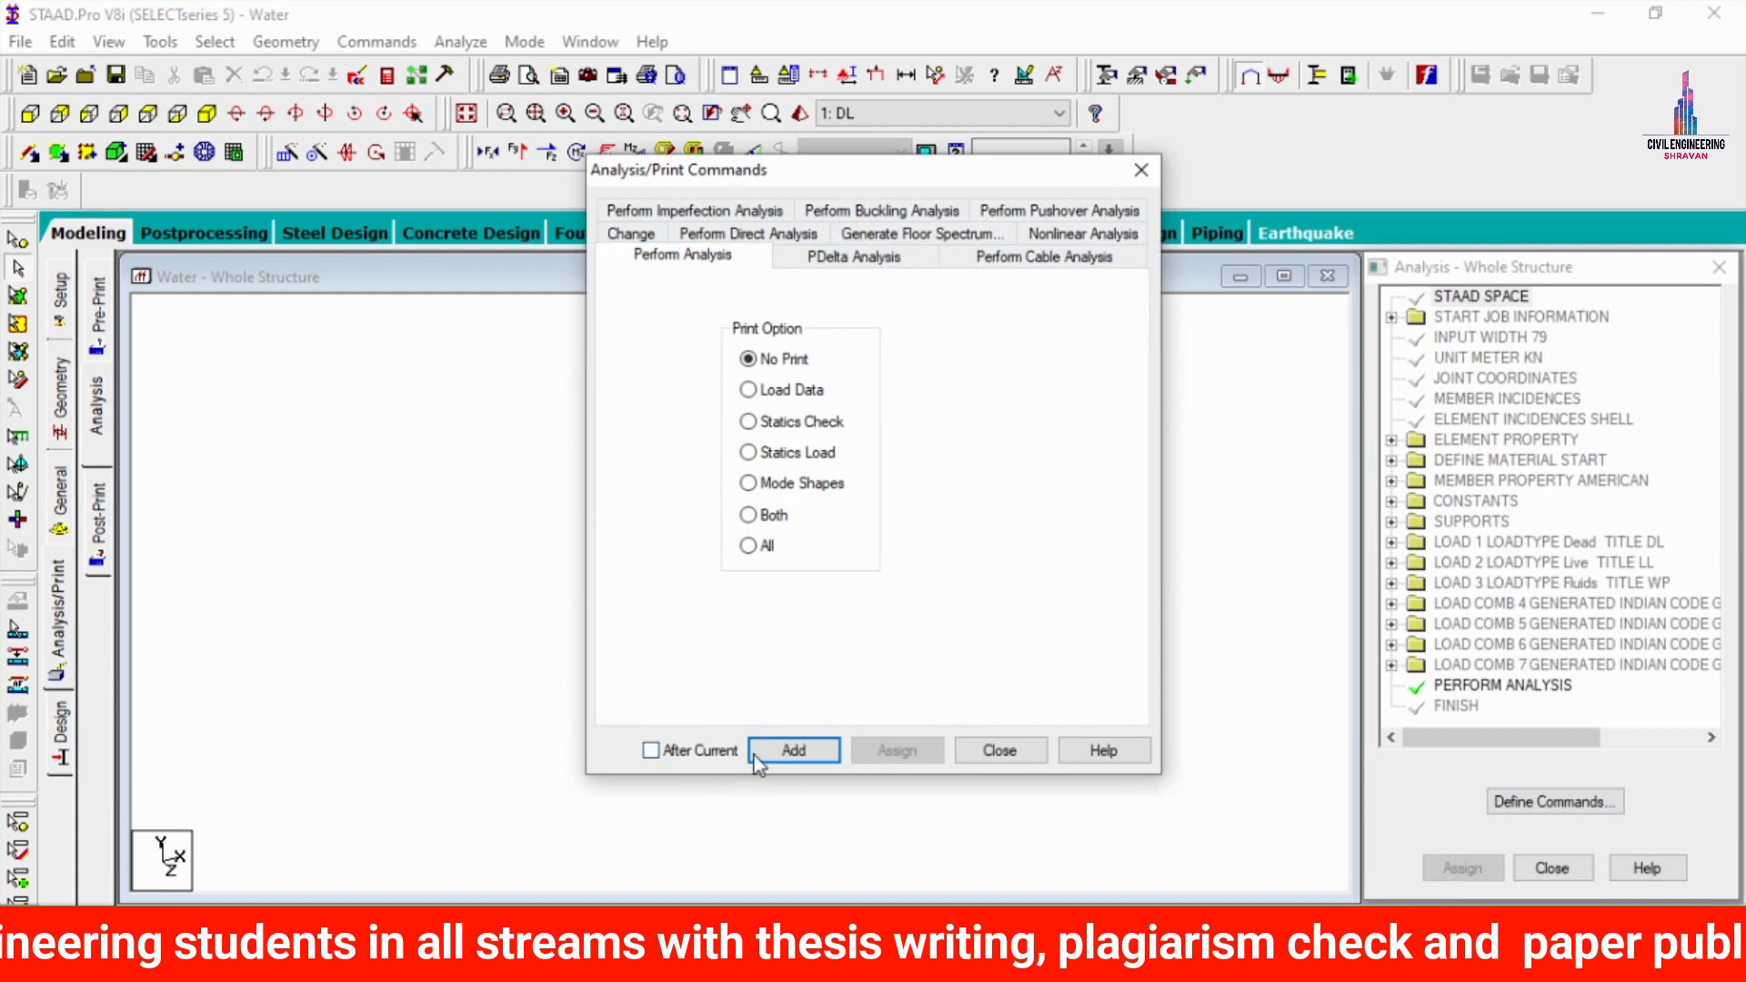
click(793, 750)
click(1009, 751)
- Run the analysis and enter post-processing mode with all load cases included in the results
click(450, 44)
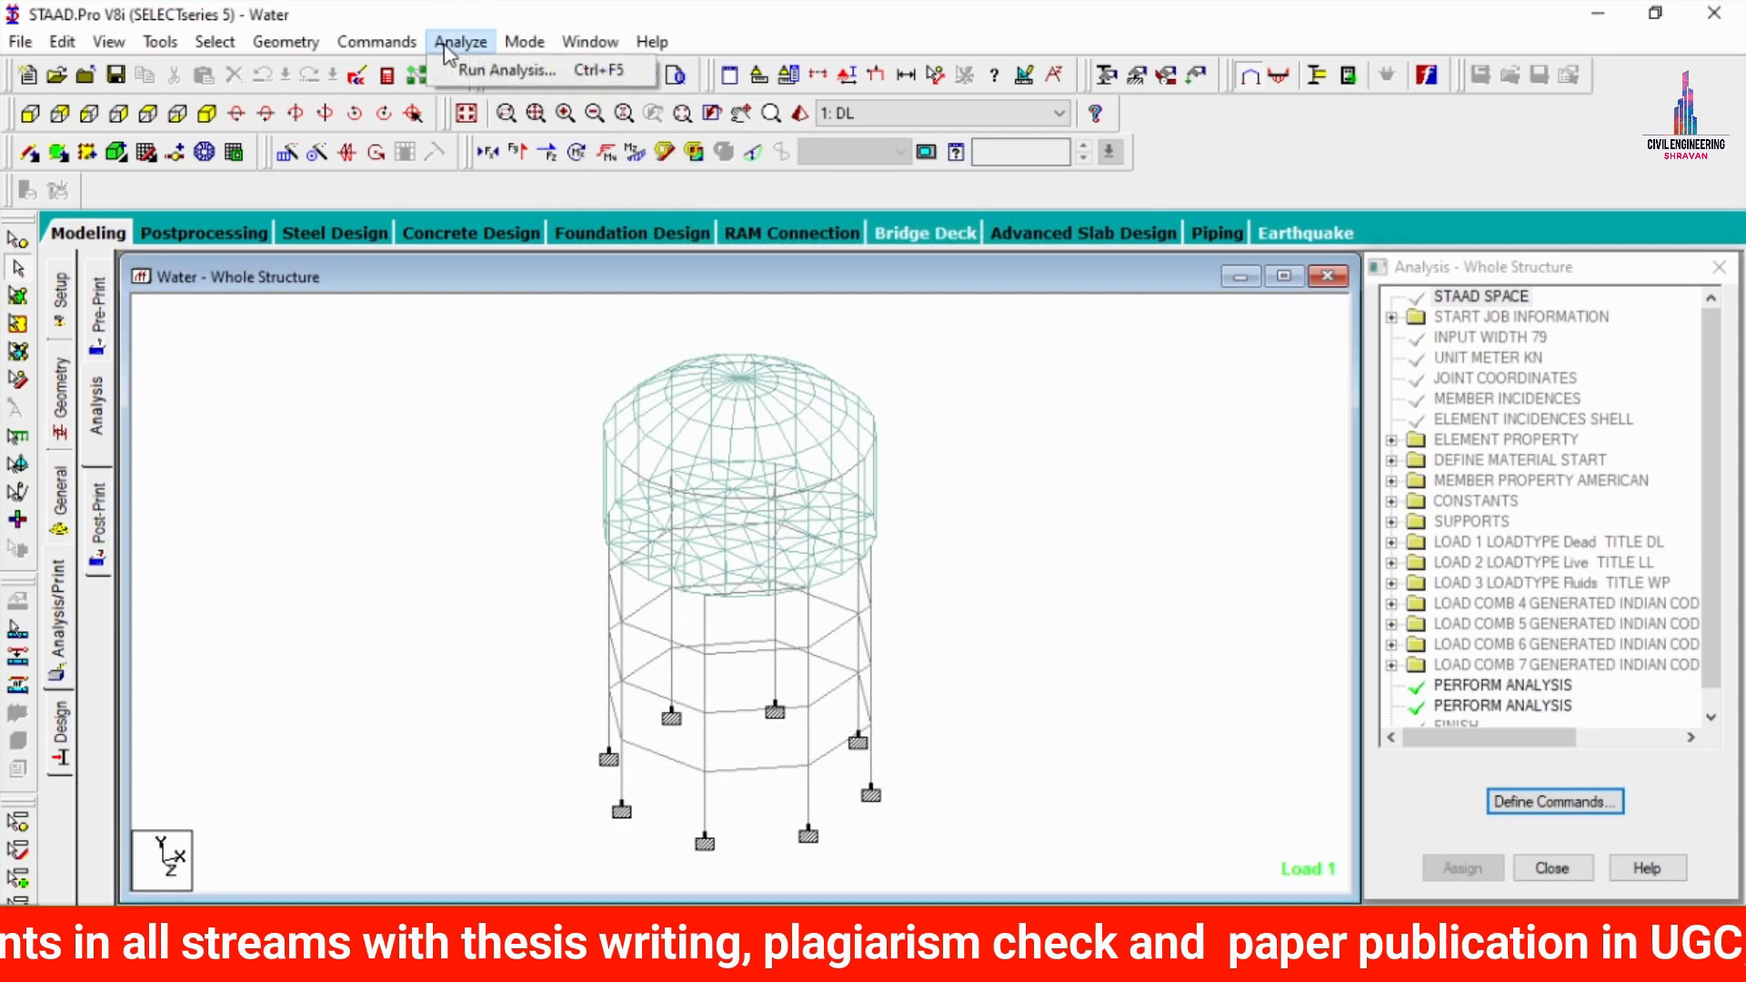
click(496, 70)
click(715, 537)
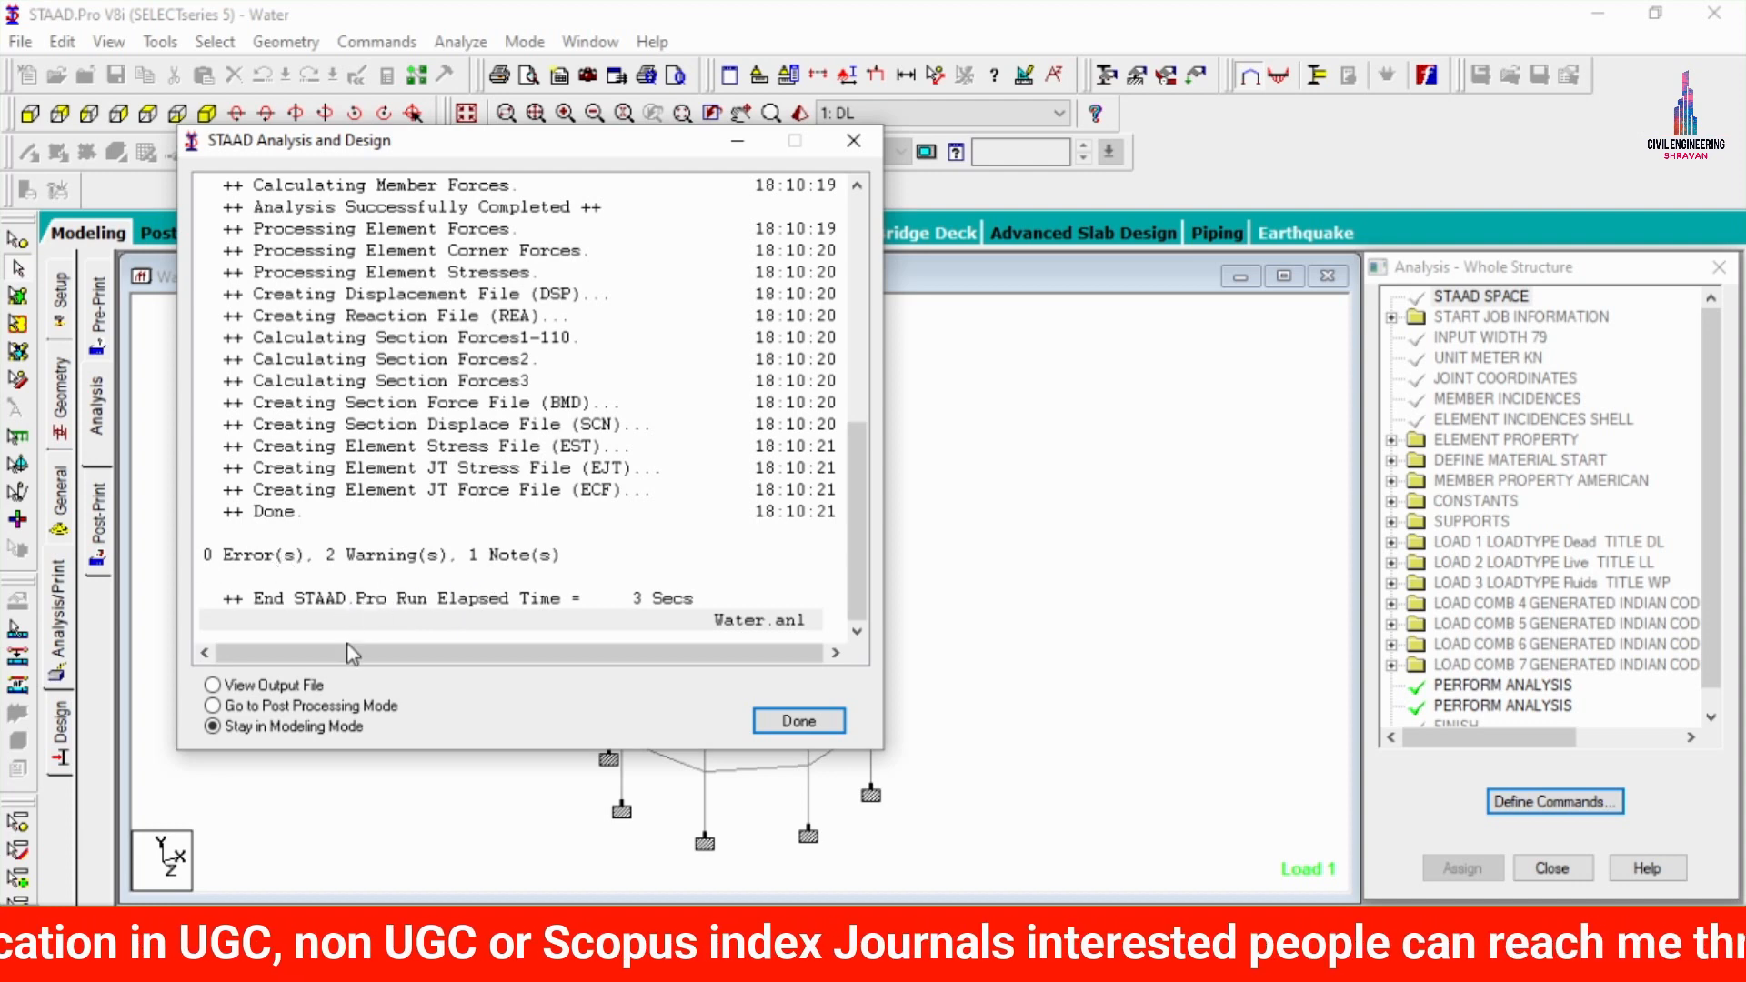
click(323, 708)
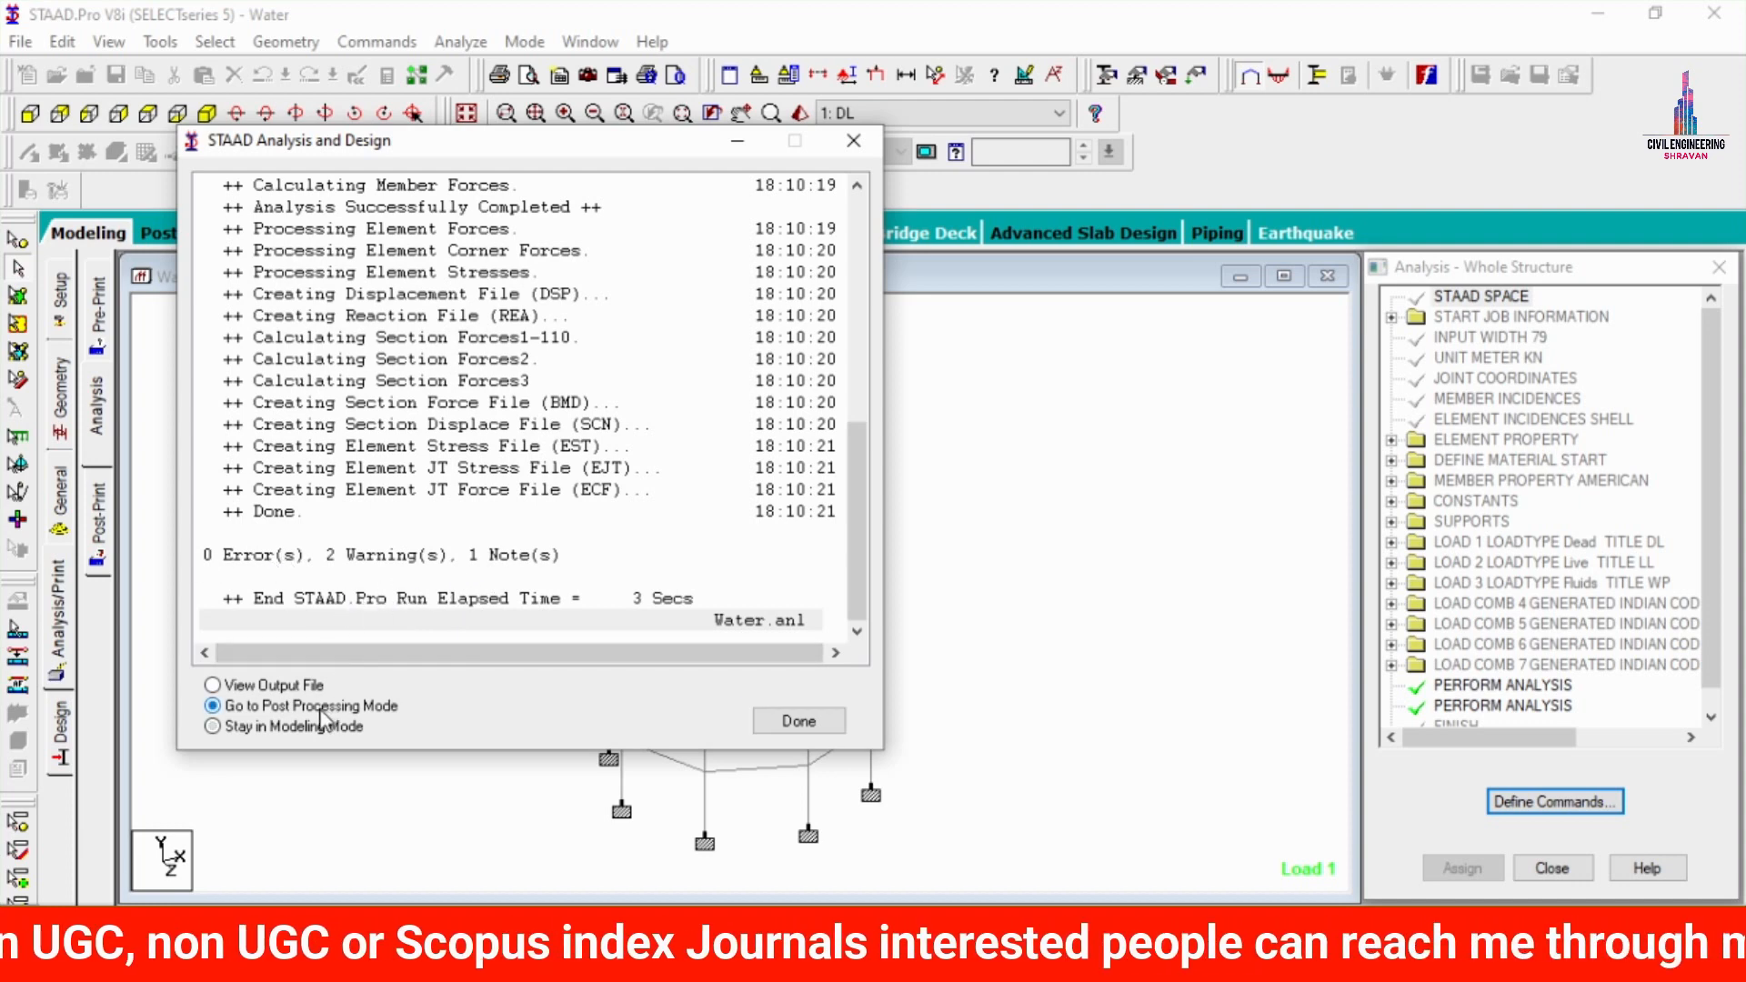
click(793, 722)
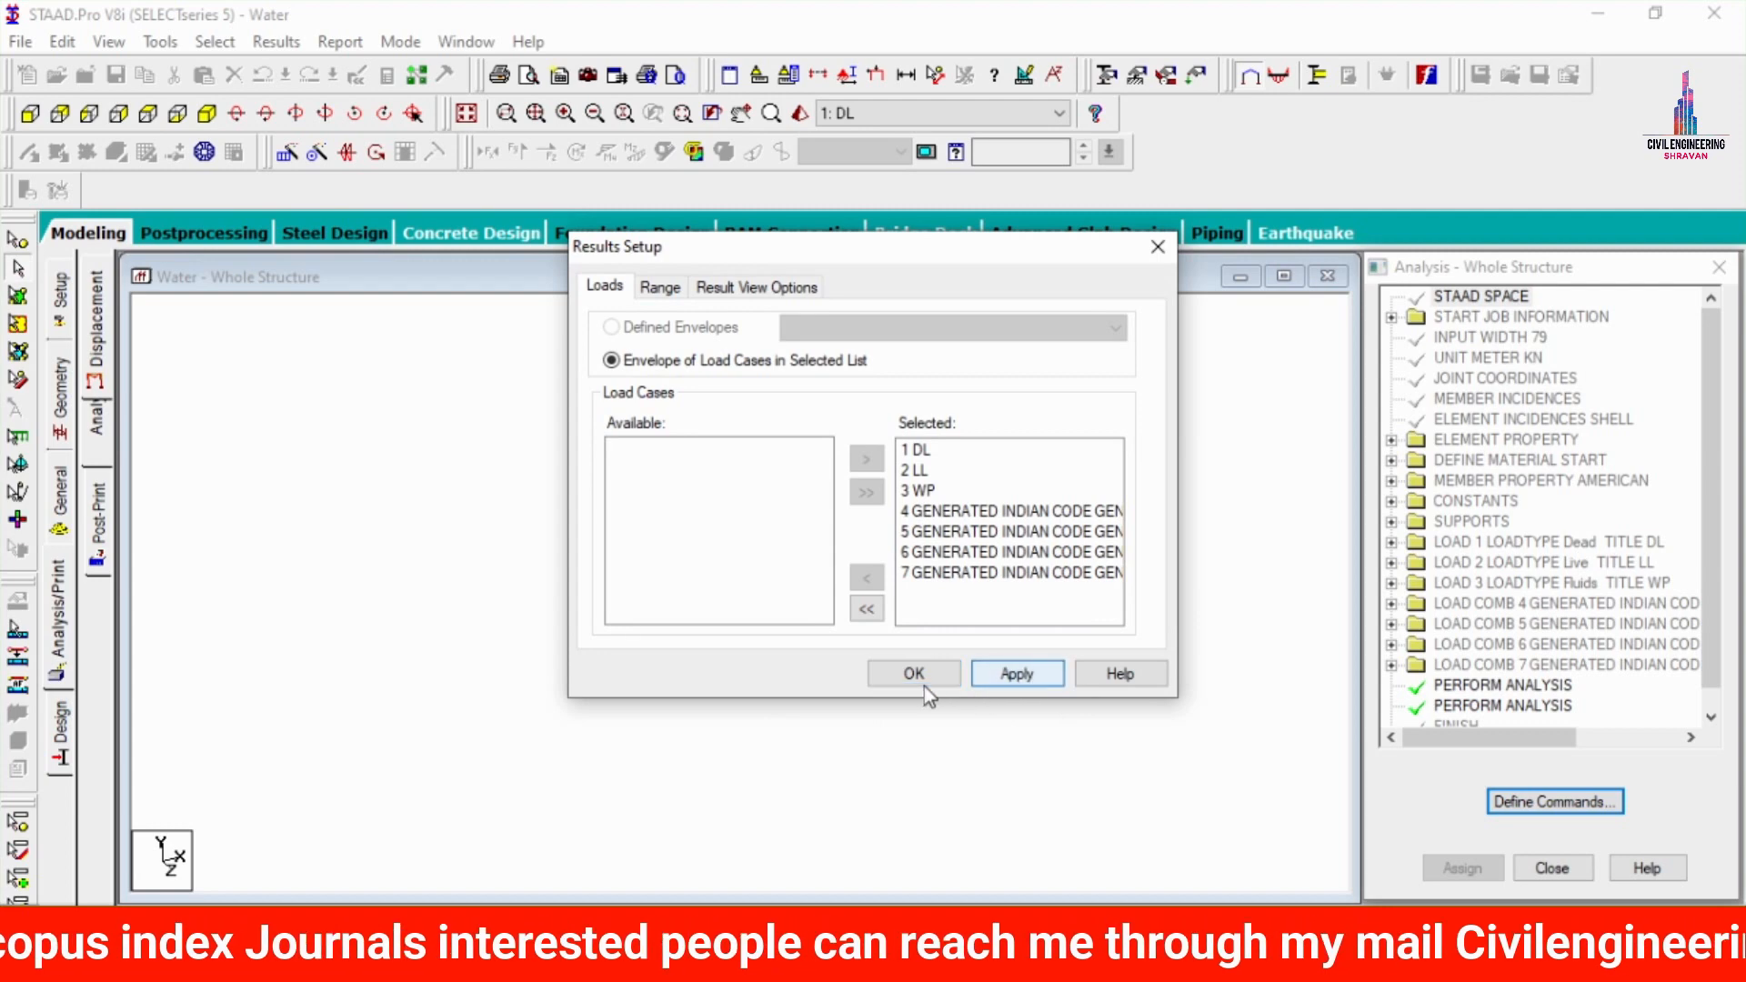
click(909, 672)
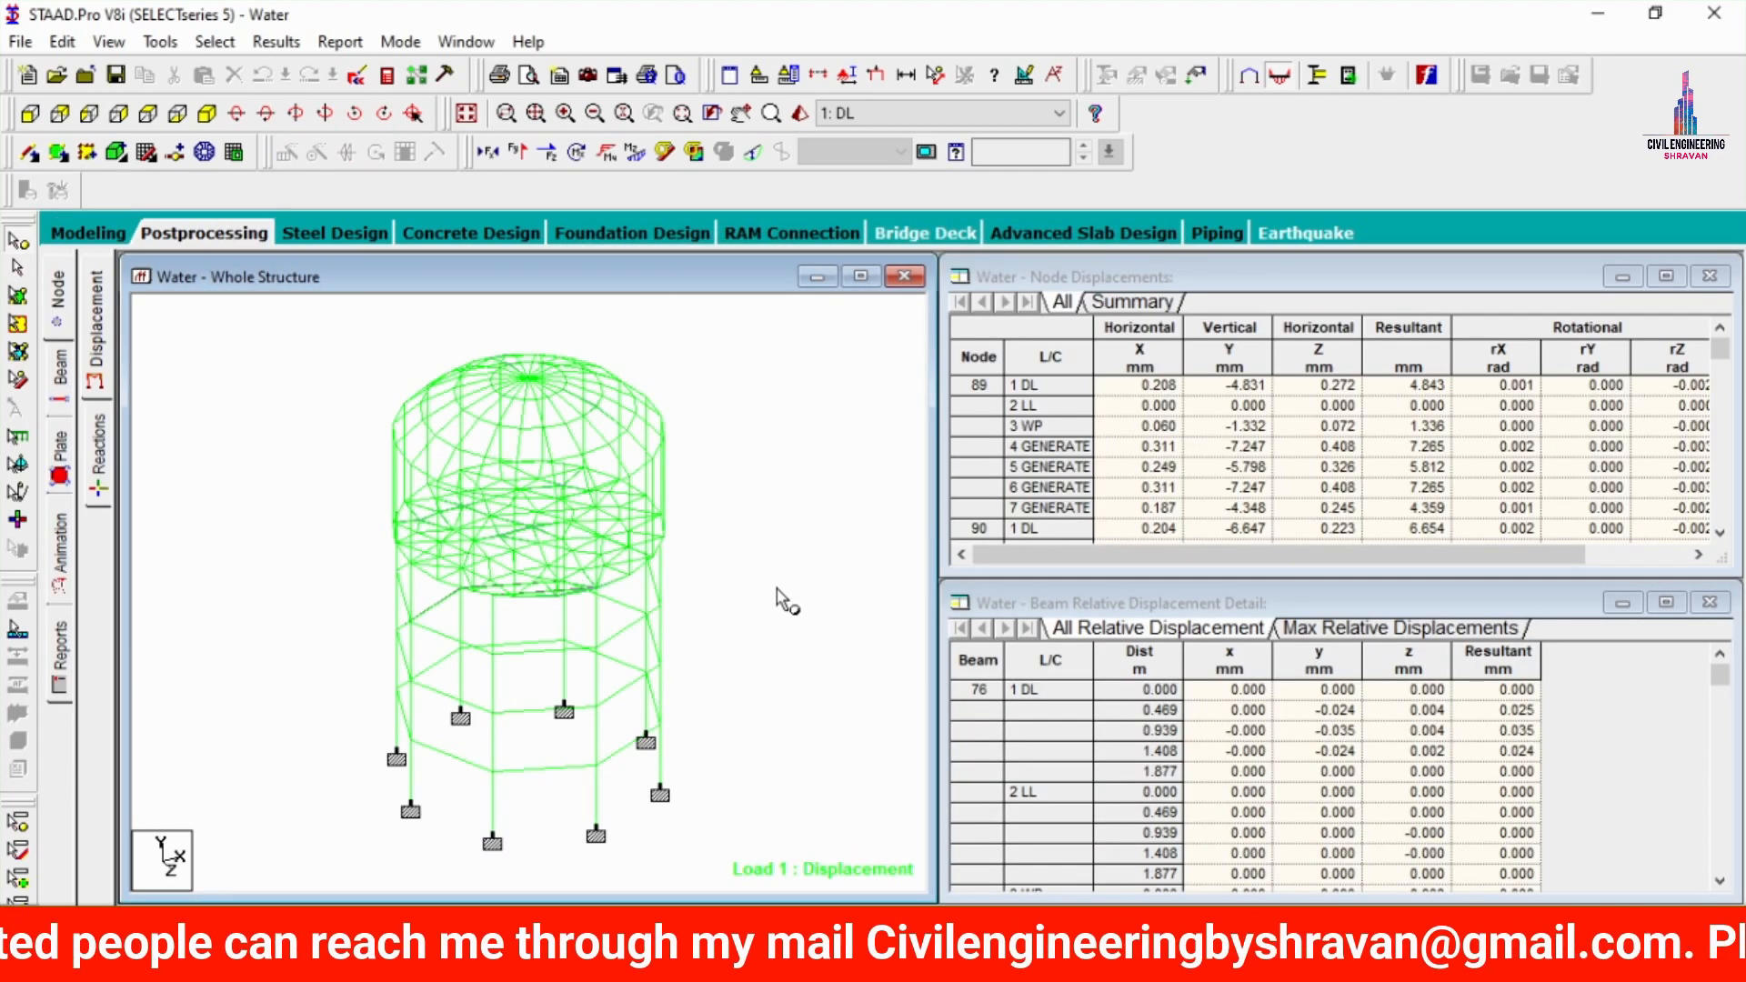
- View the structure's displacement for load case 2: LL and for load case 3: WP
click(864, 111)
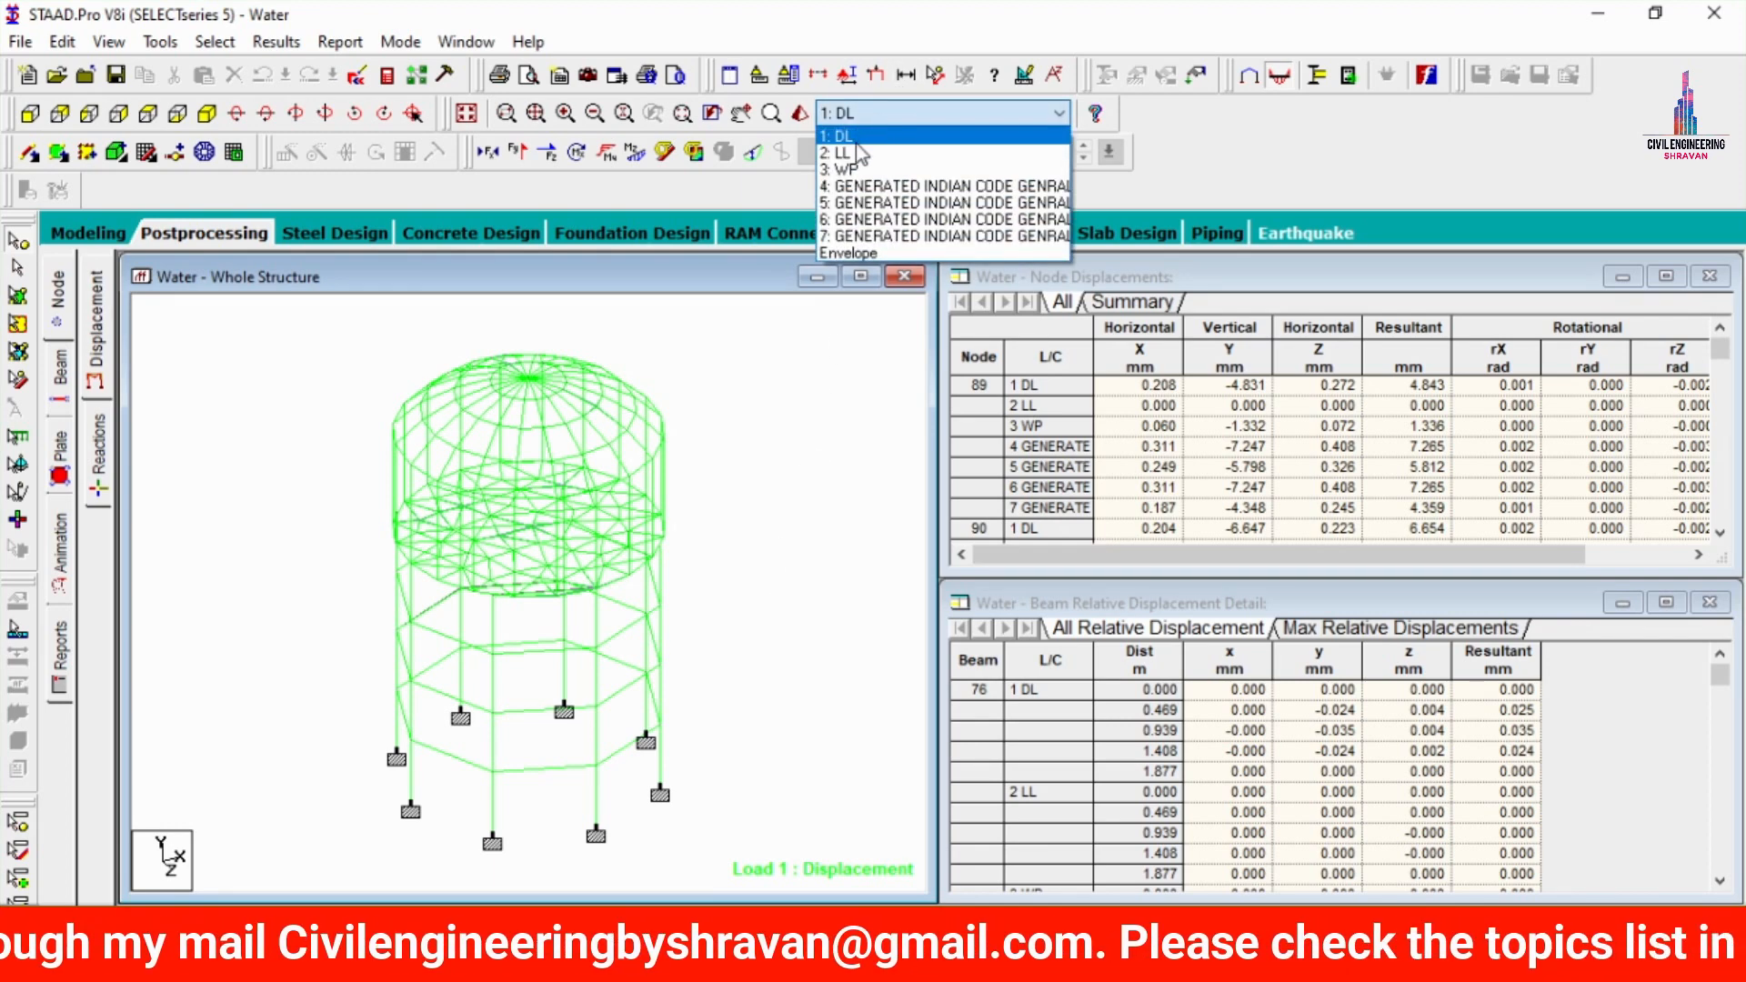
click(850, 152)
click(855, 113)
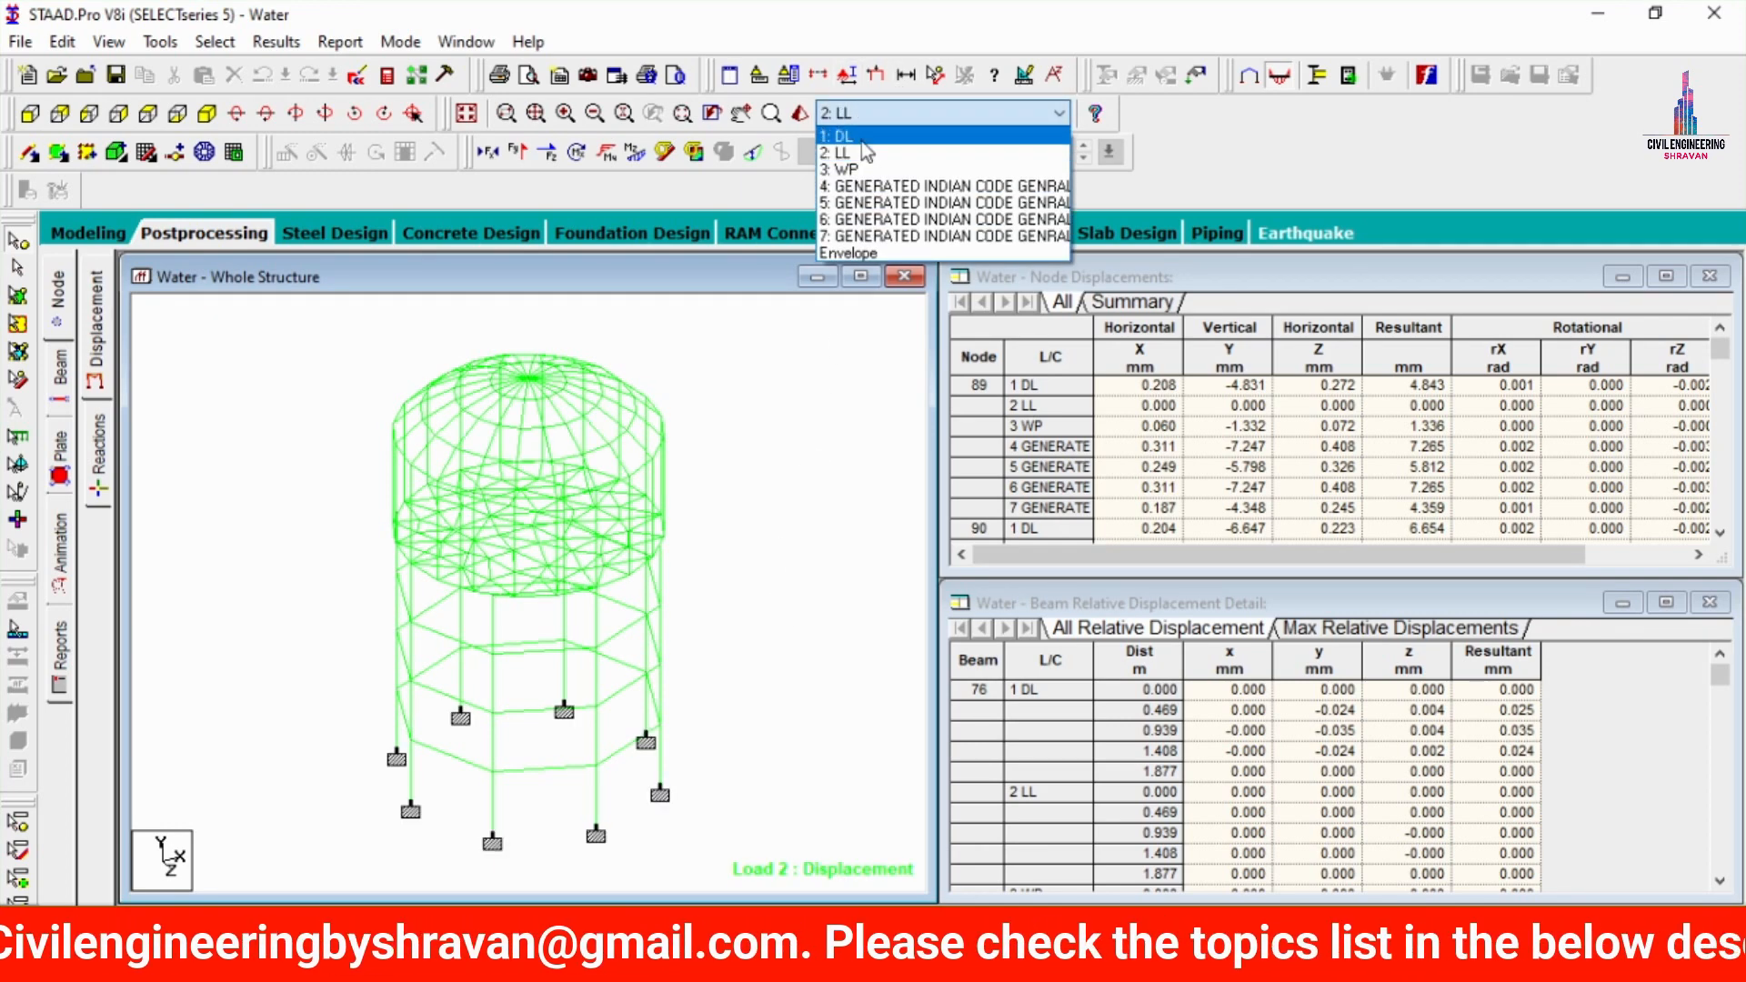
click(850, 170)
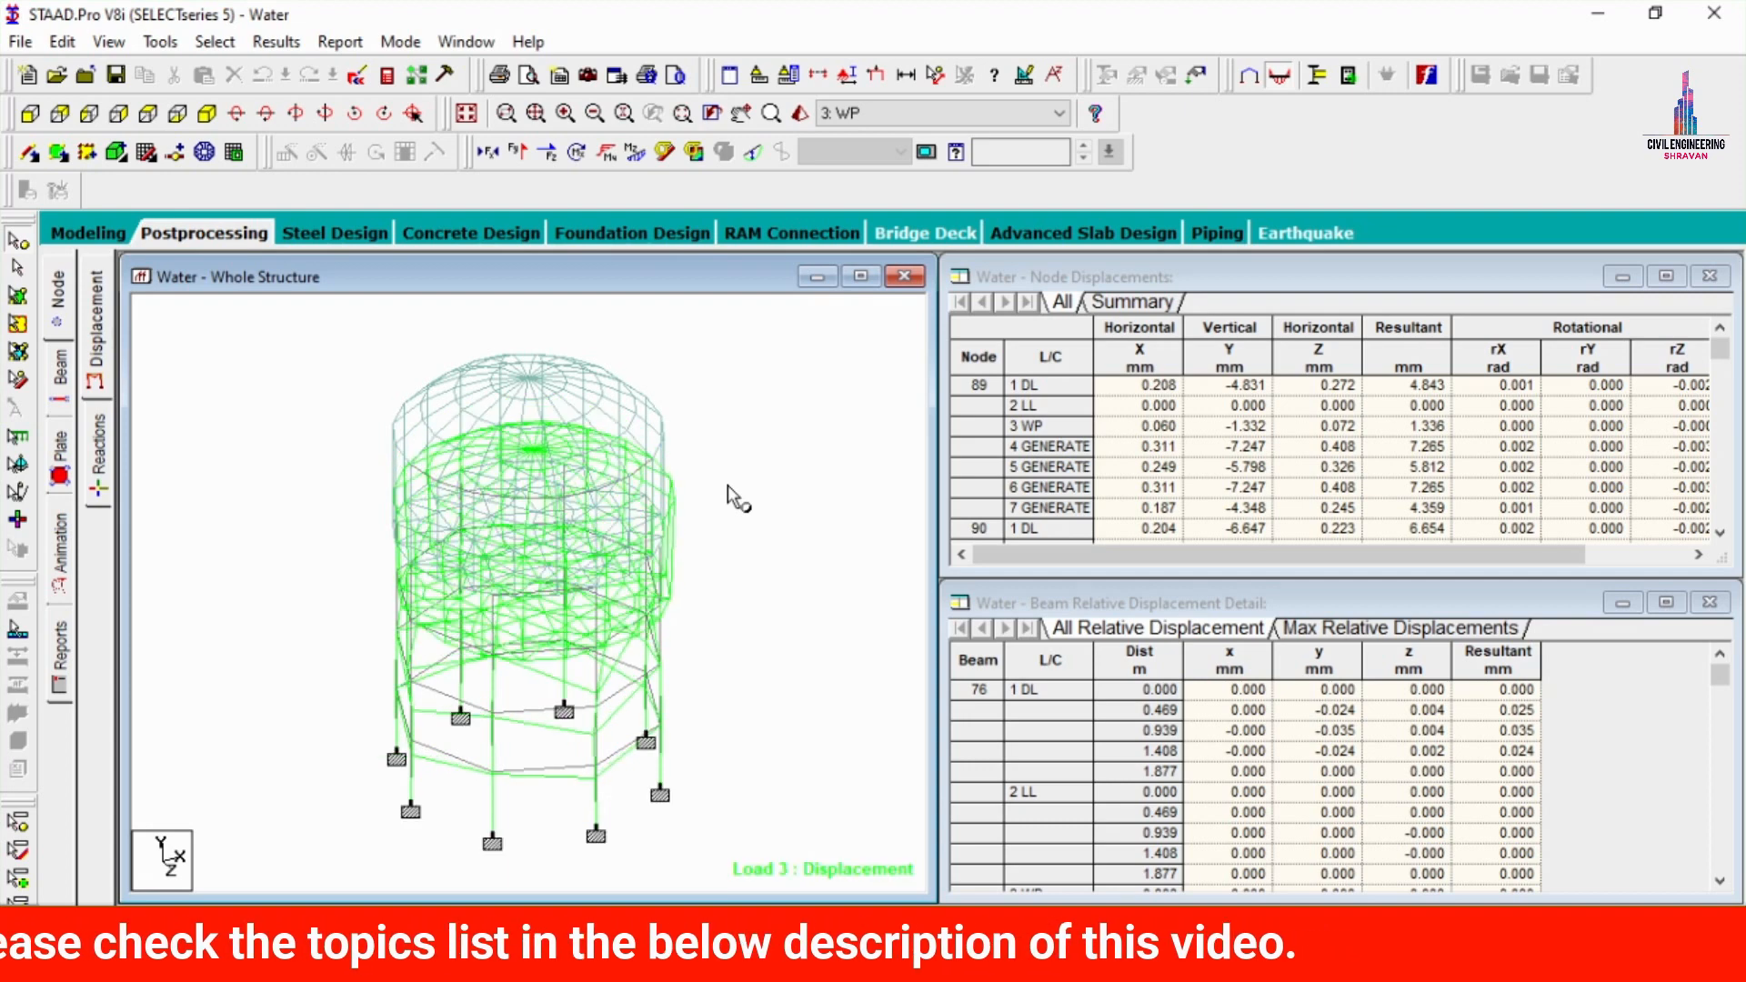
- View the Shear Y and bending moment Mz diagrams for load case 3: WP, and turn the diagrams off
click(30, 113)
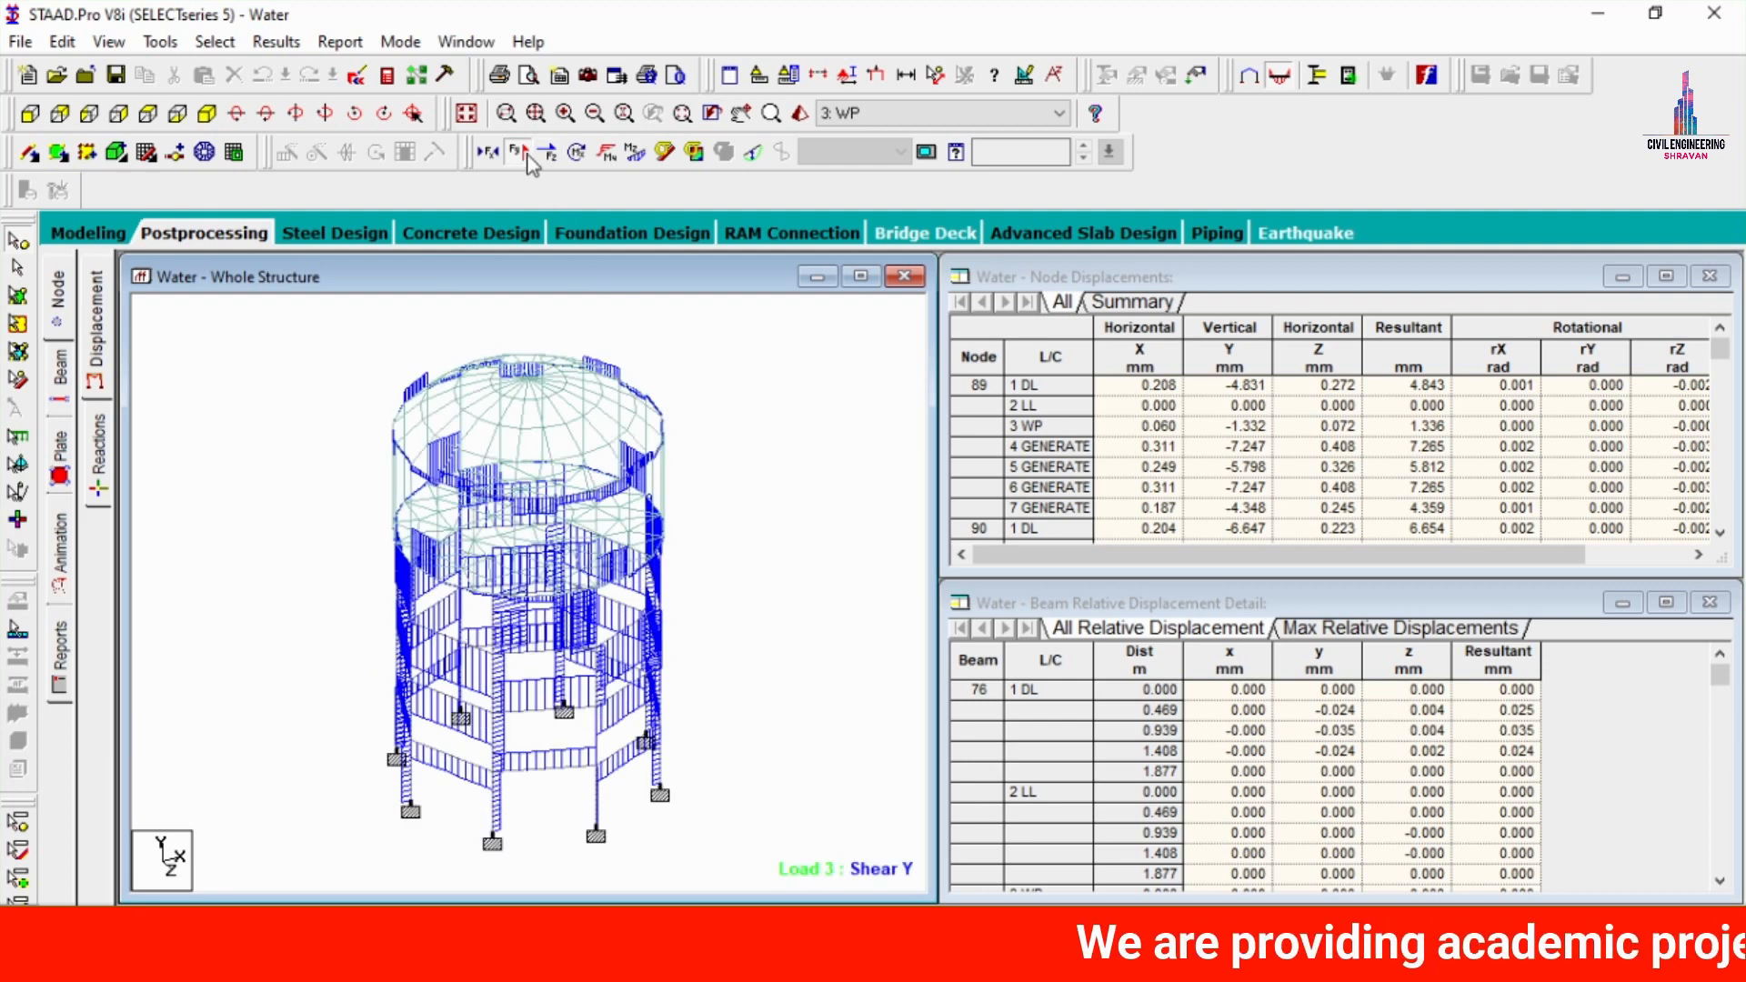
click(636, 152)
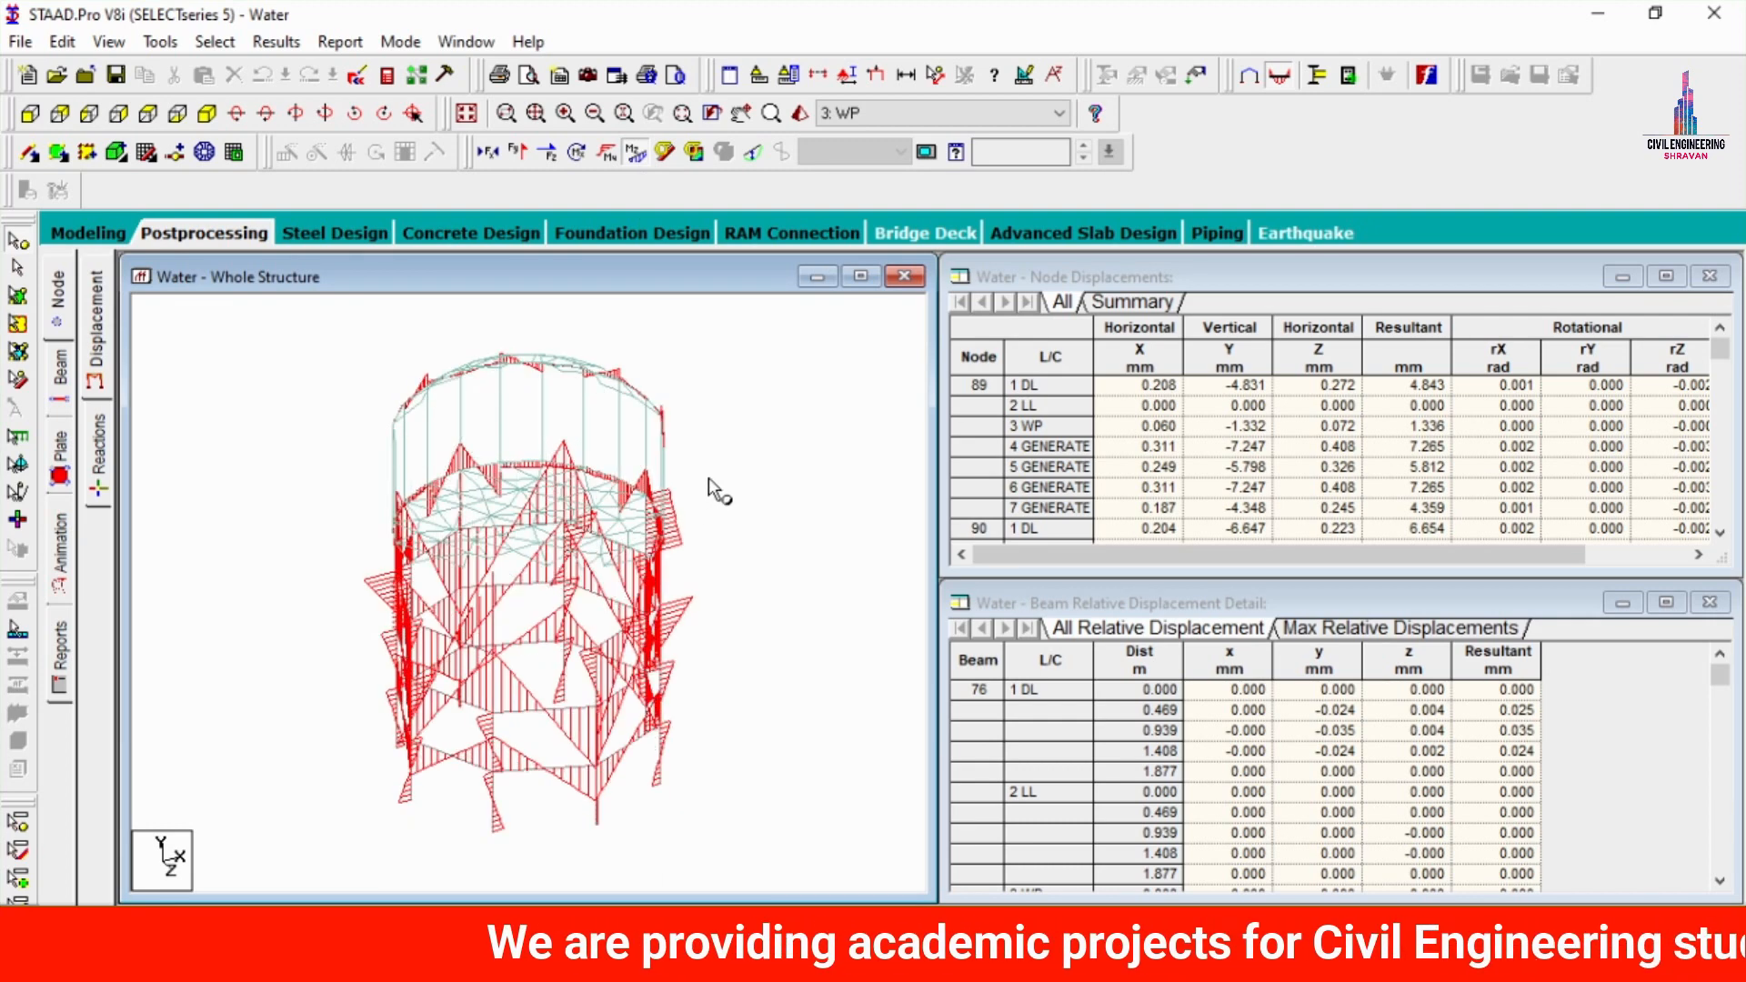
click(636, 152)
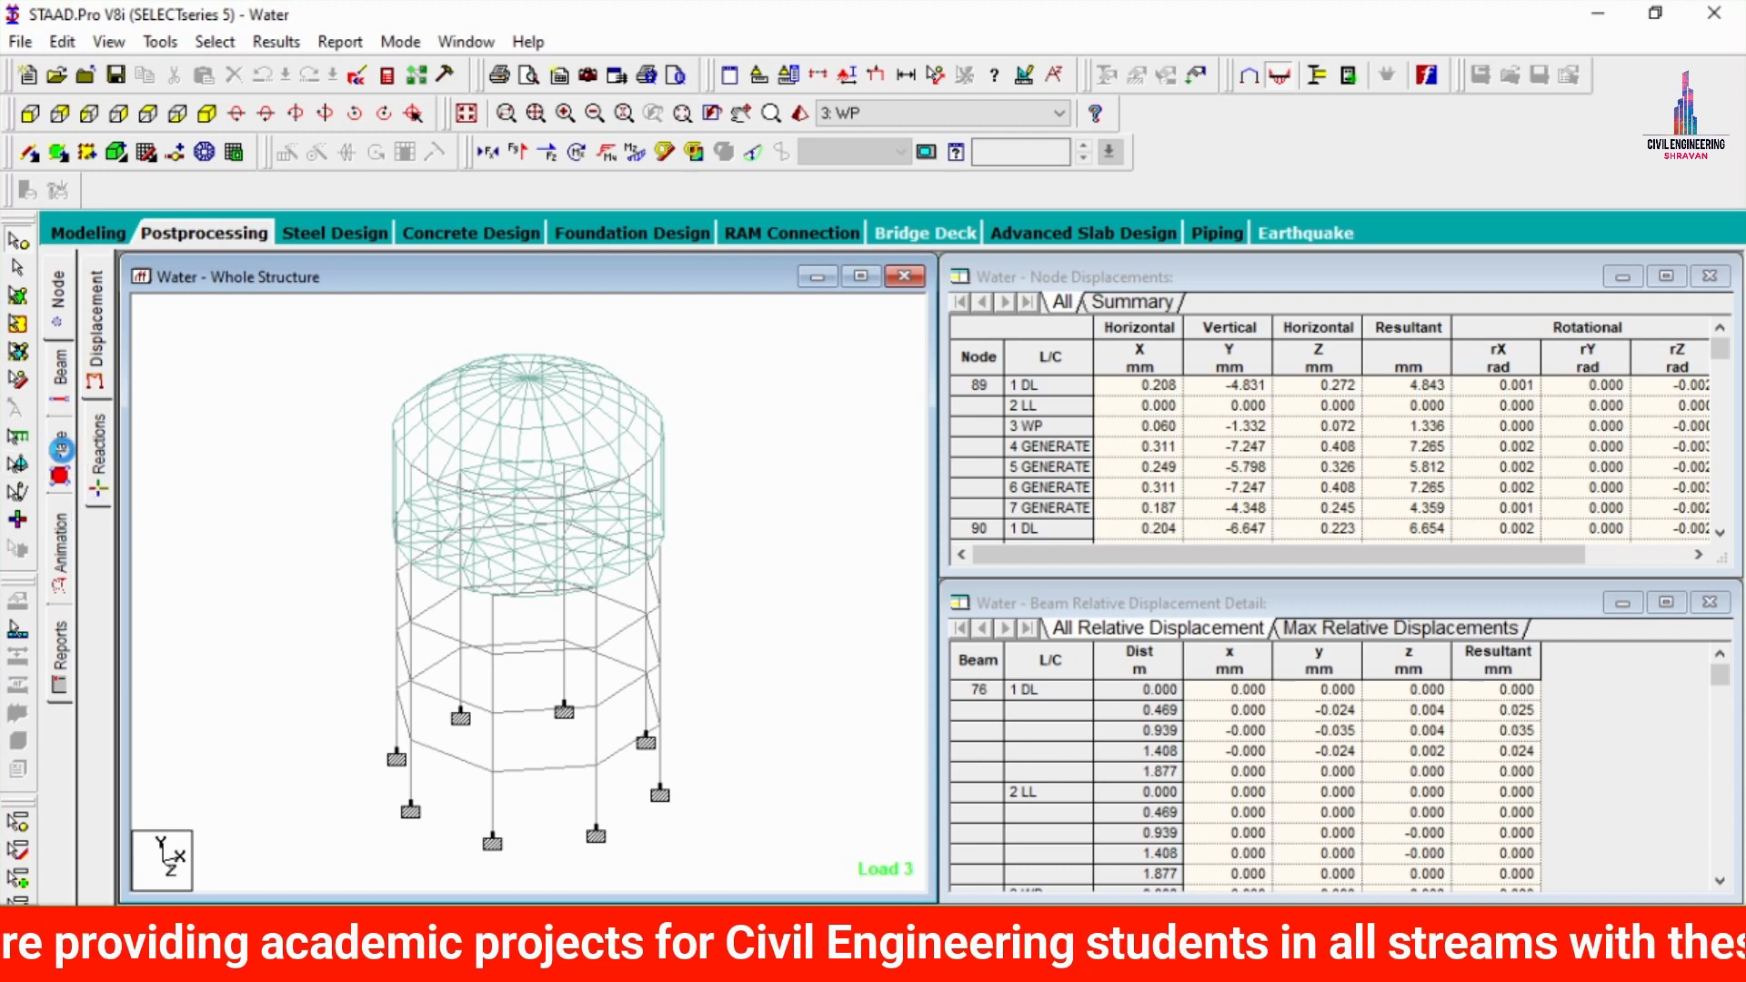
- Display a Max Absolute plate stress contour with Normal Fill for load case 3: WP
click(60, 449)
click(746, 222)
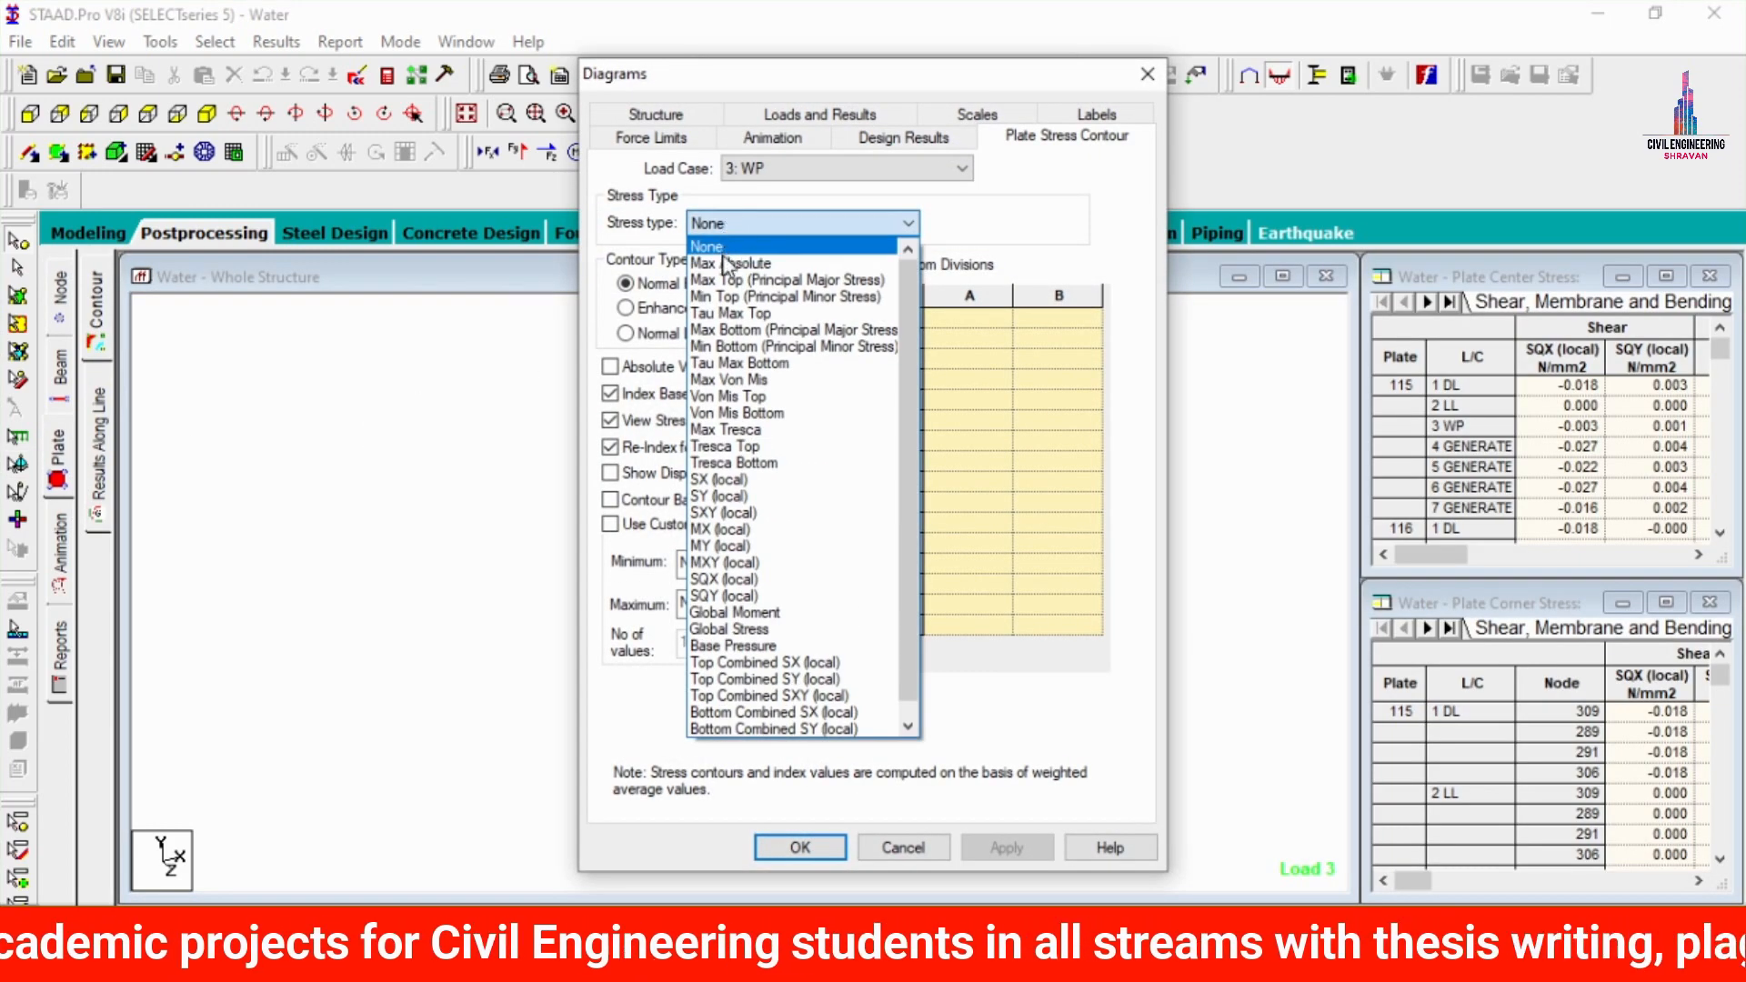
click(725, 262)
click(1007, 848)
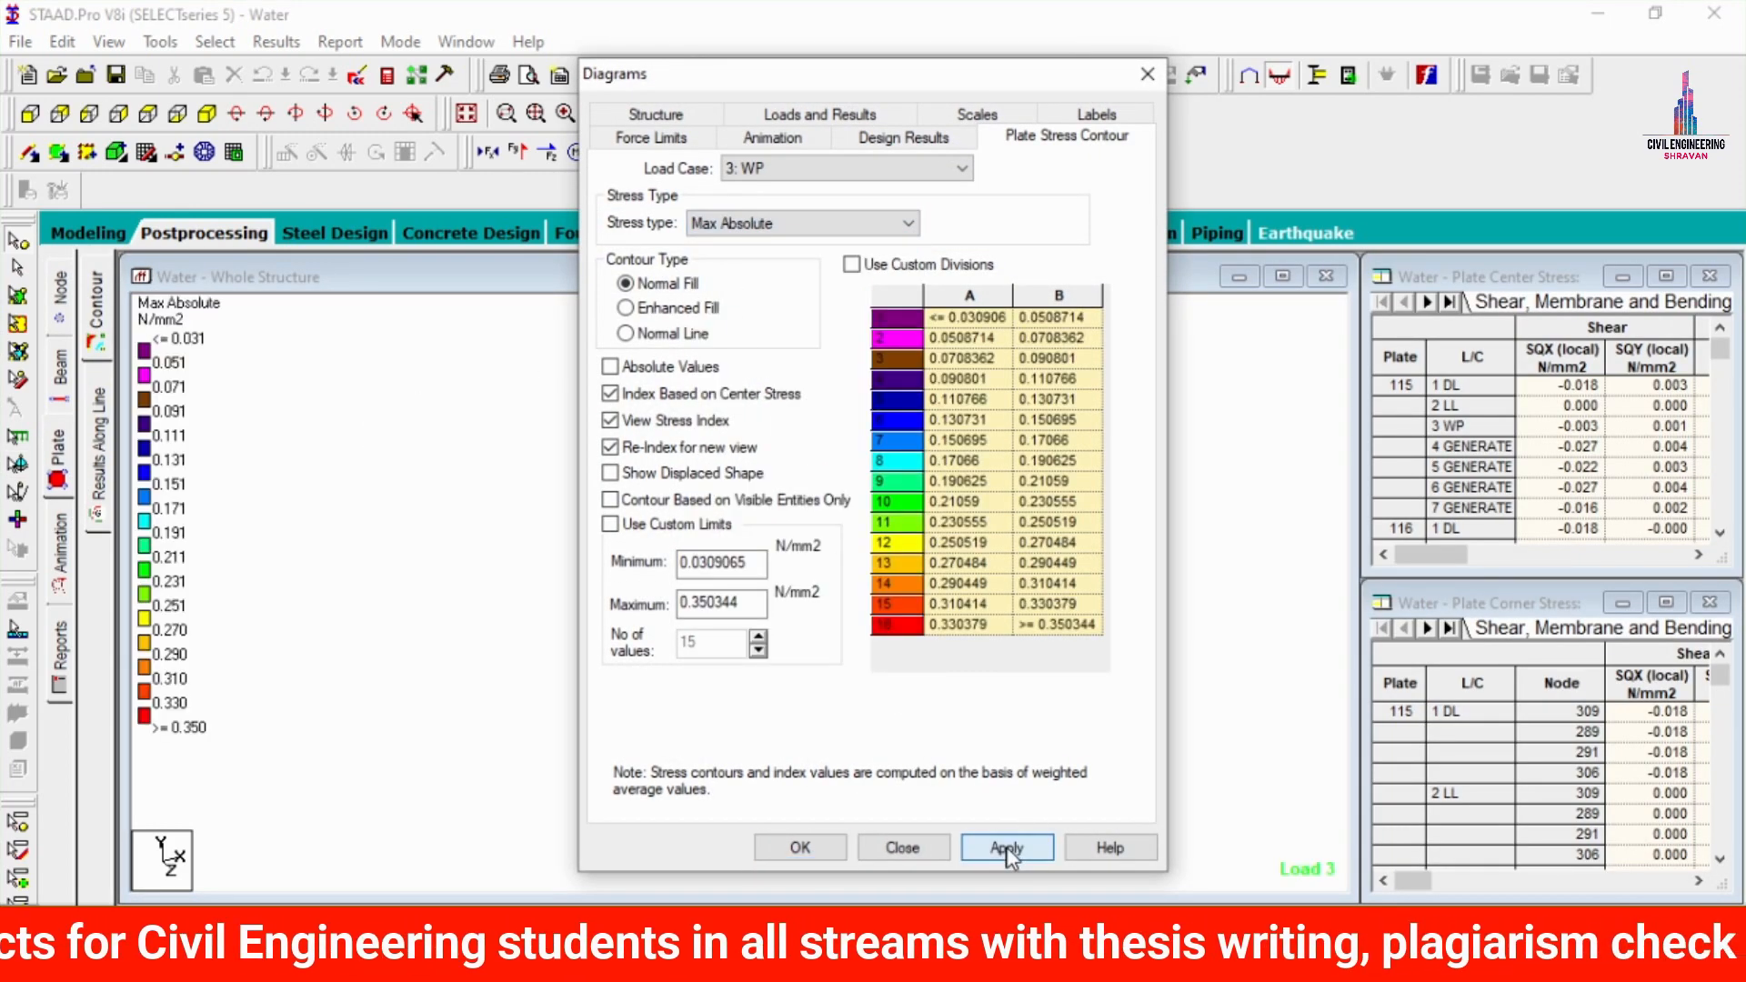
click(800, 846)
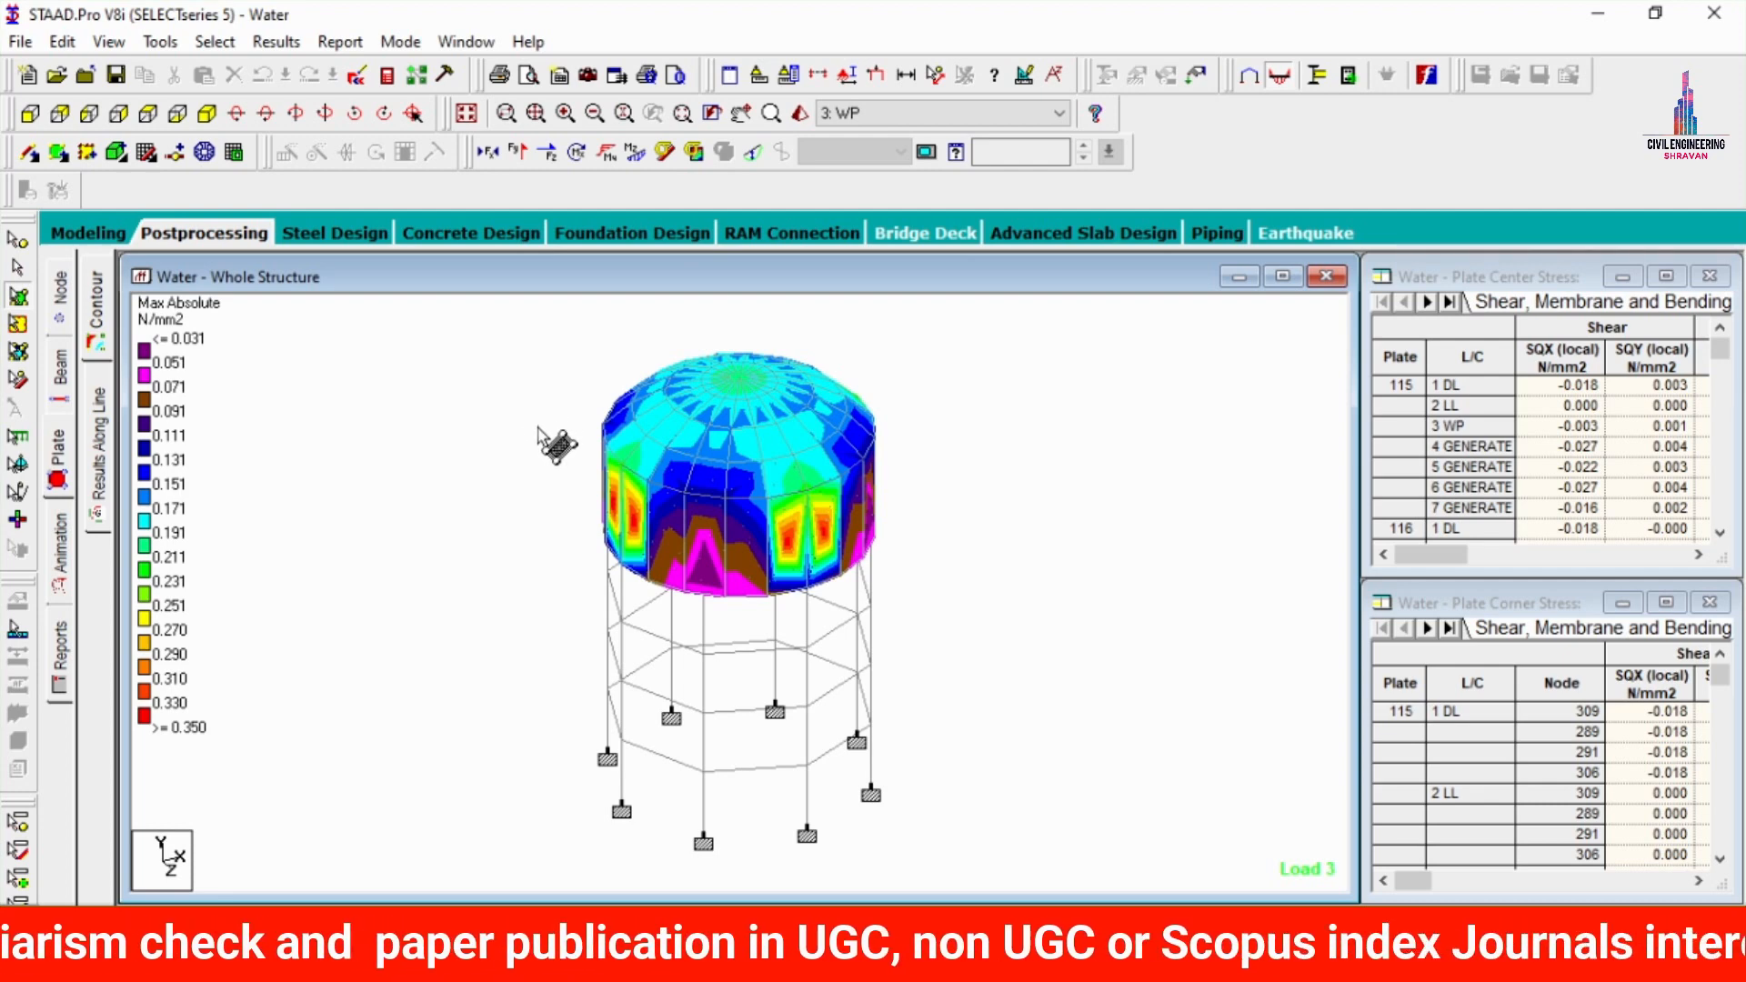
- Animate the tank structure's deflection for load case 3: WP
click(58, 542)
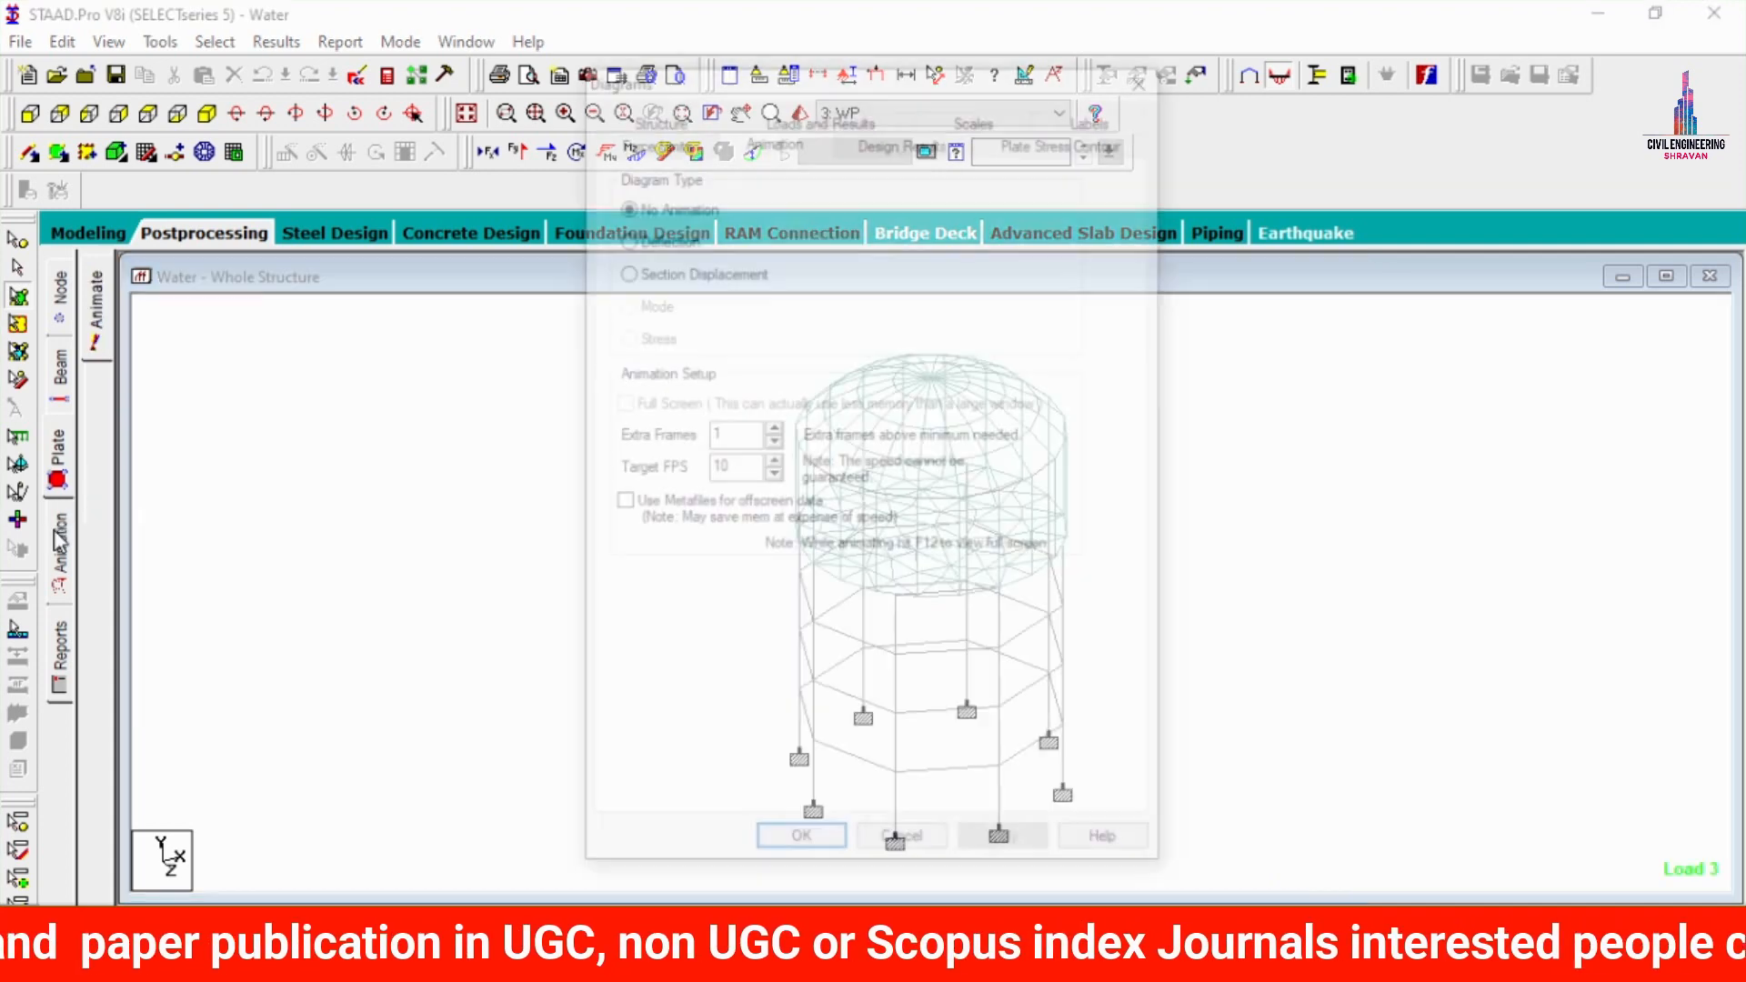
click(648, 237)
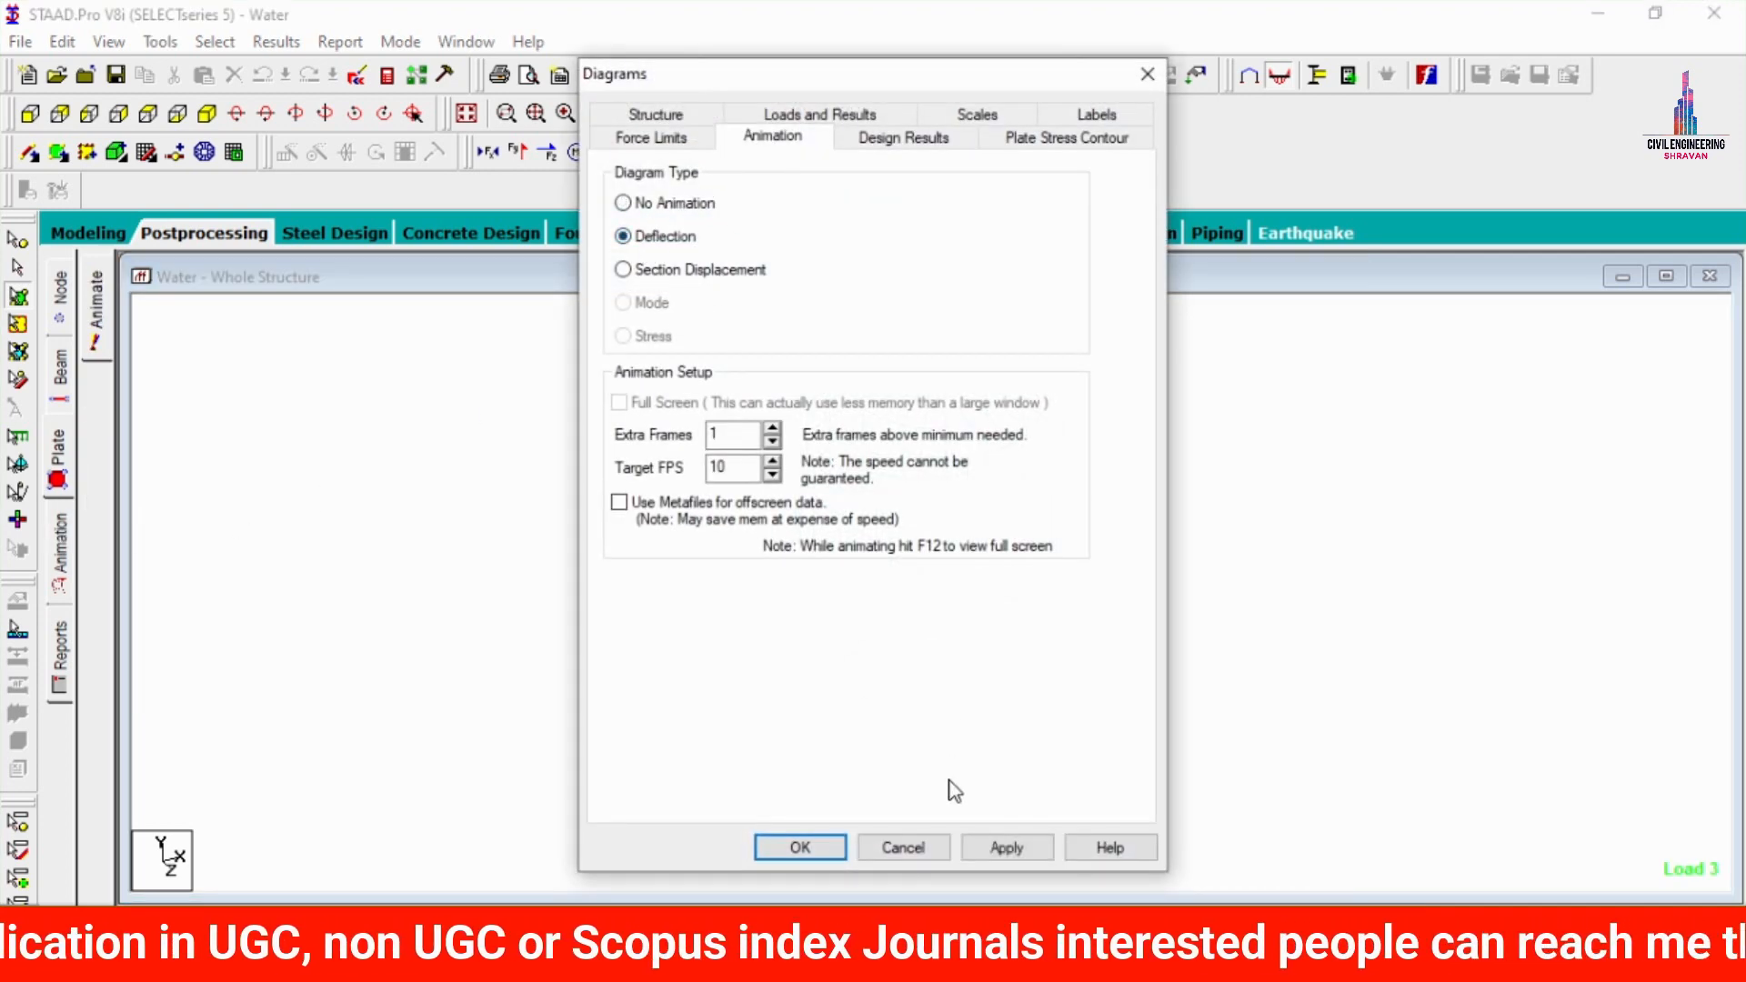
click(1005, 847)
click(829, 845)
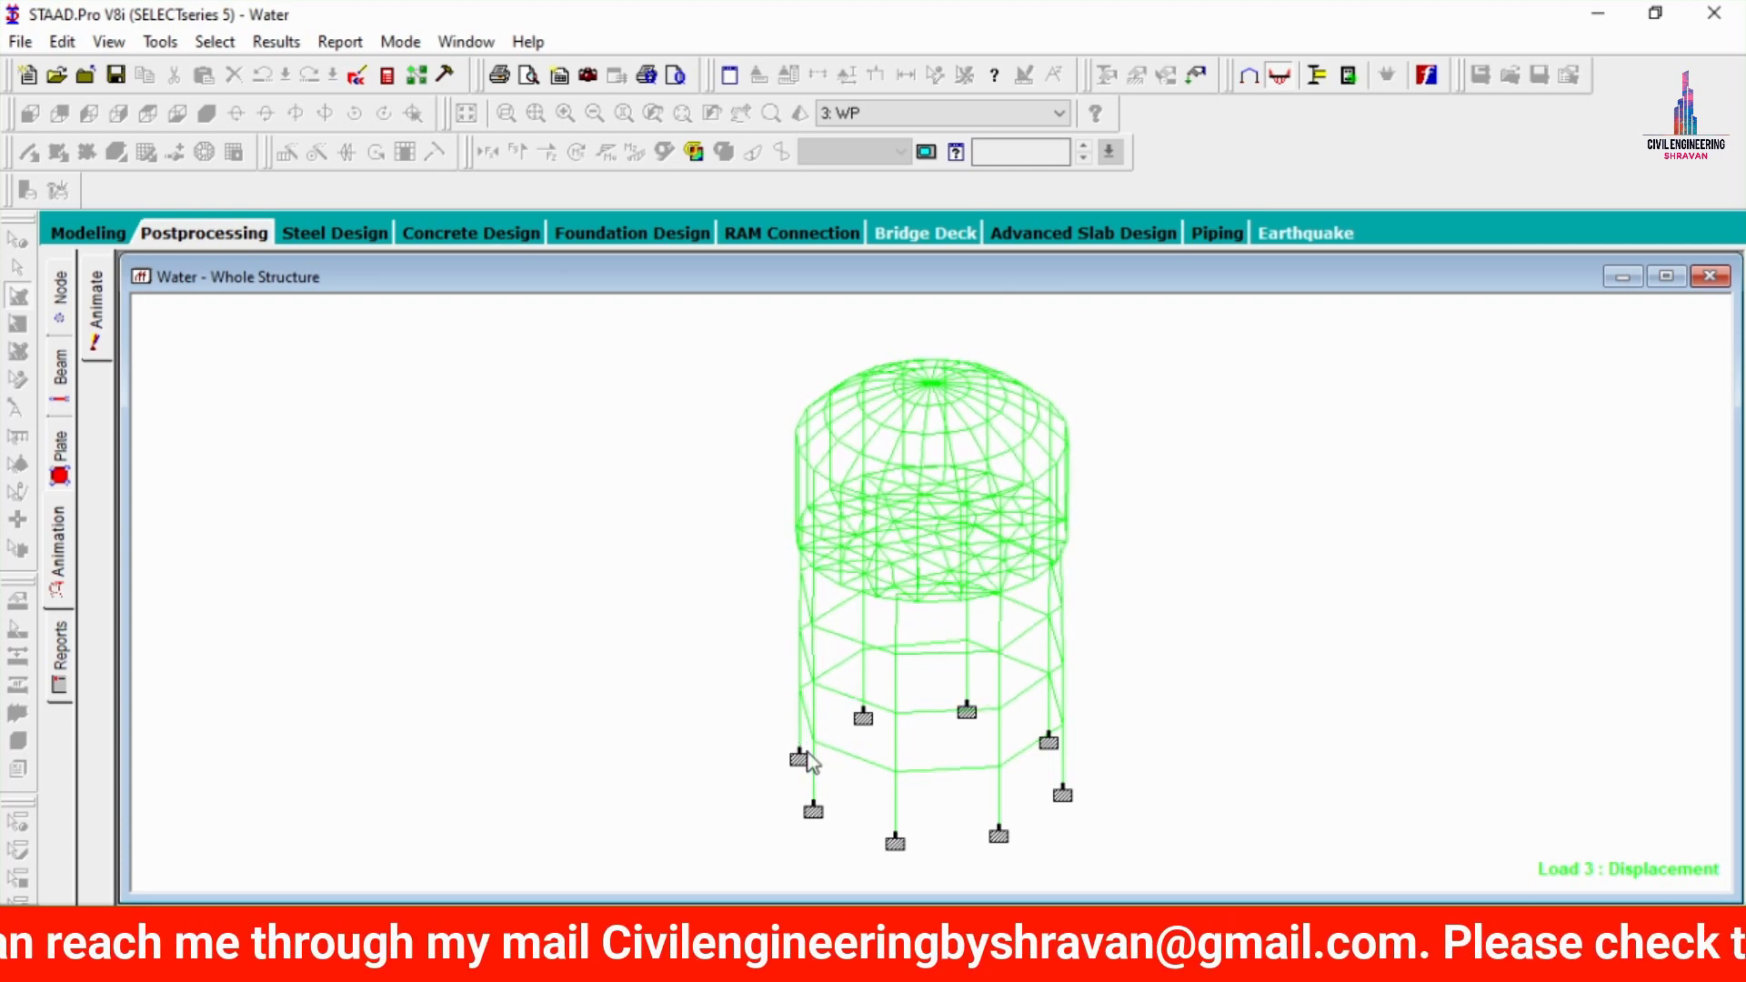
- Return to modeling mode and inspect the water tank from different angles in a maximized 3D rendered view
click(63, 233)
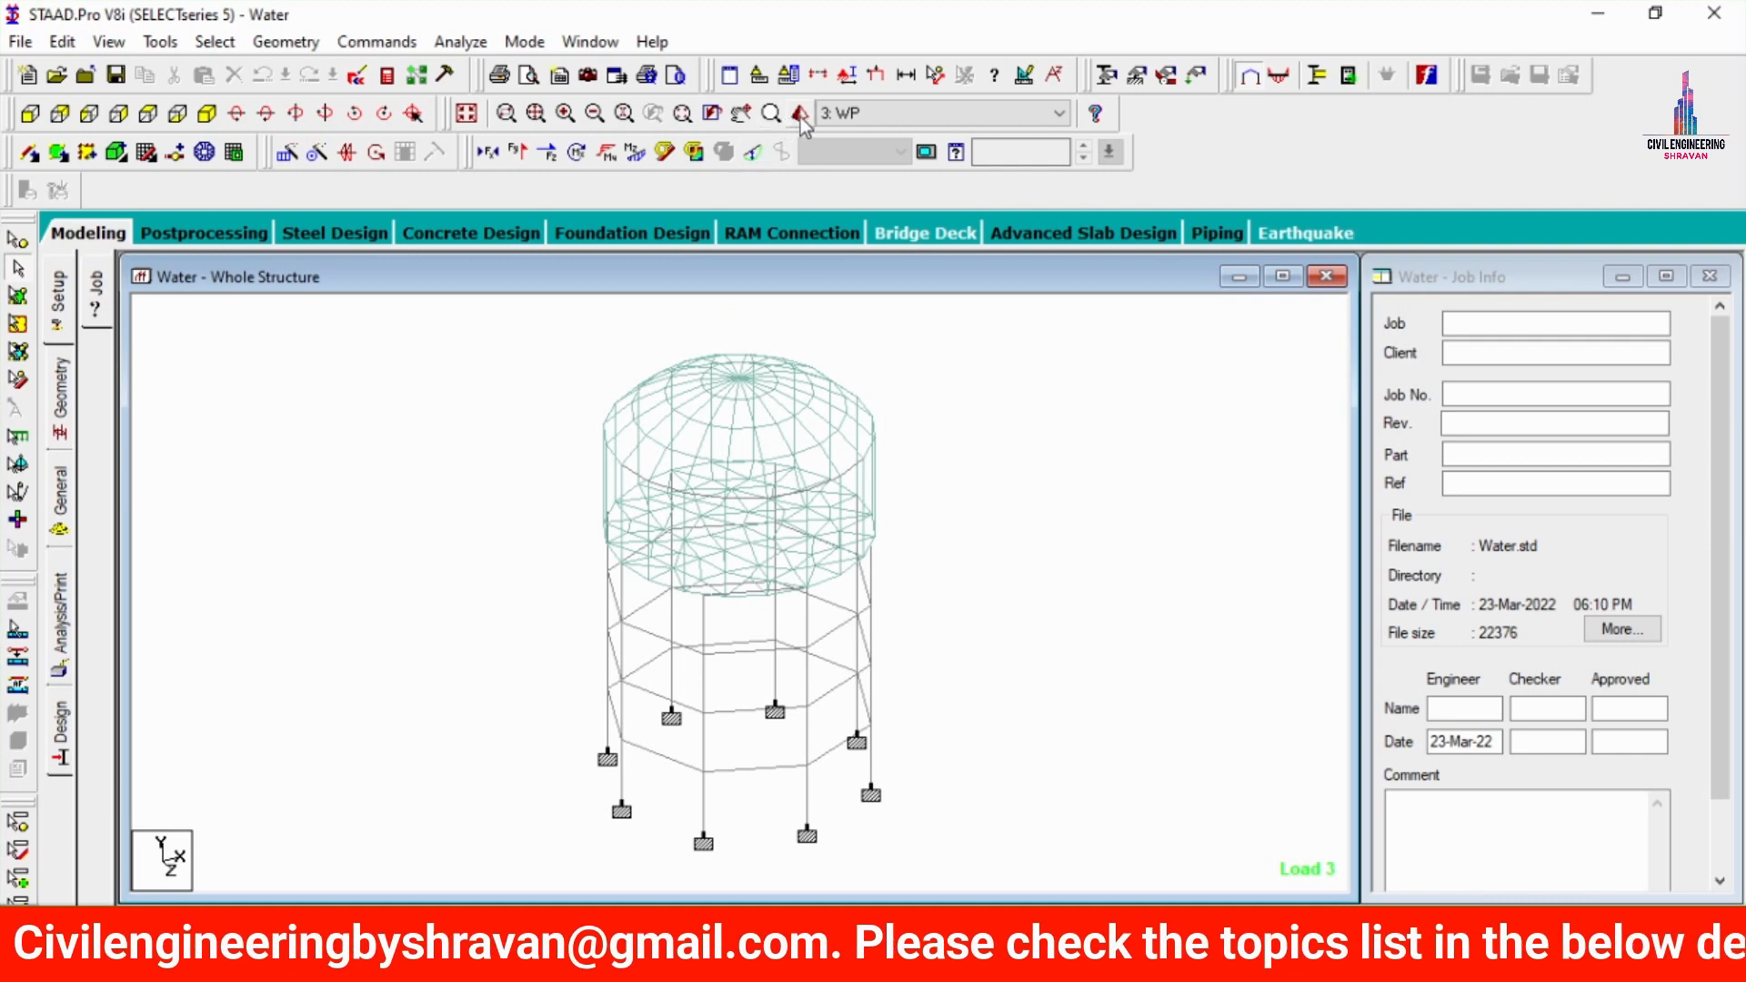
click(800, 114)
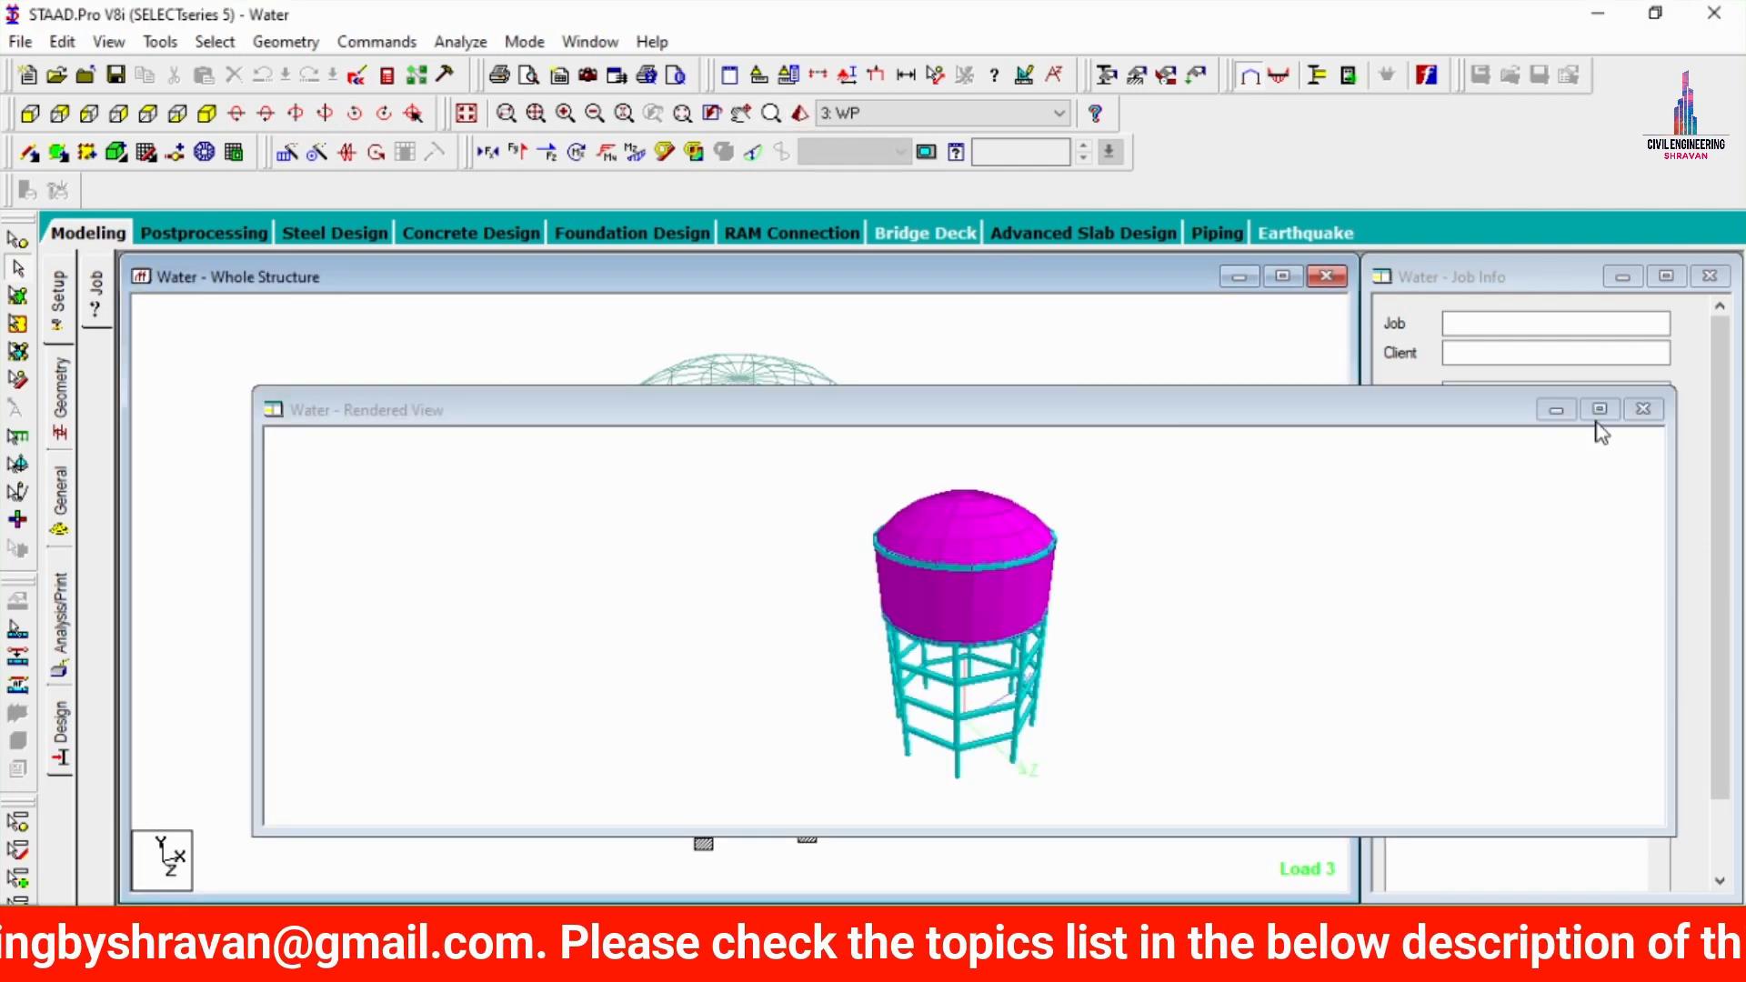
click(1599, 411)
drag(978, 684, 659, 655)
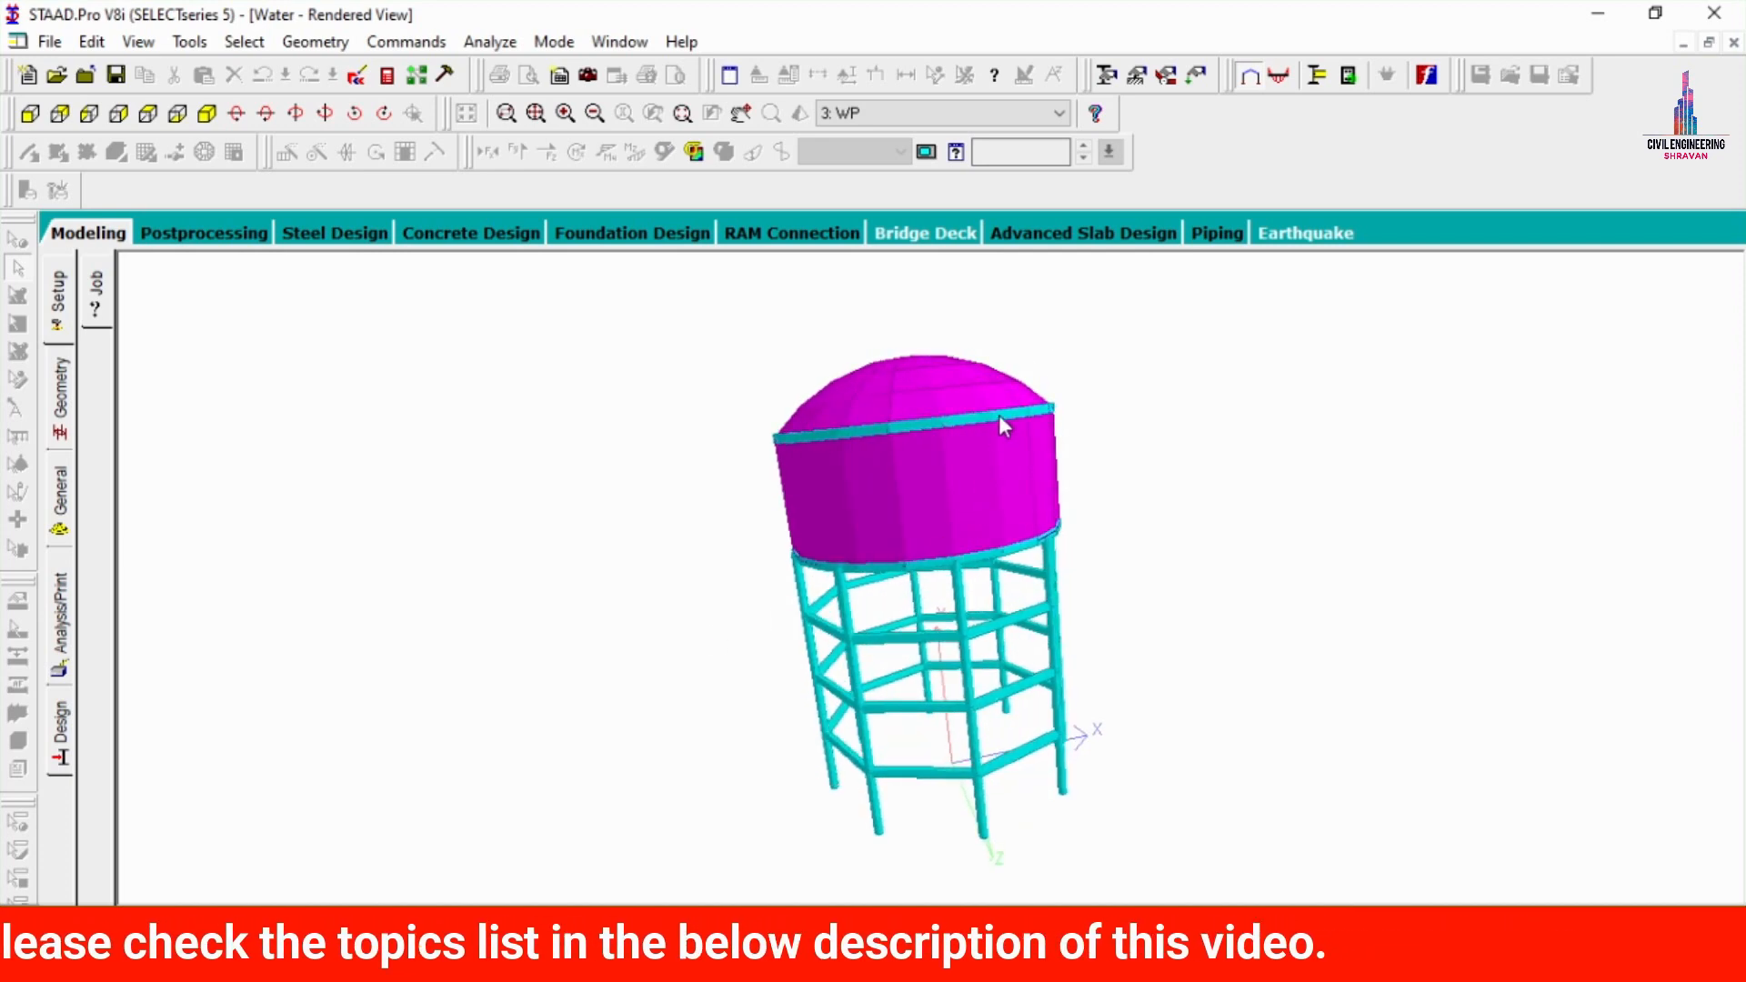
drag(1000, 418, 902, 488)
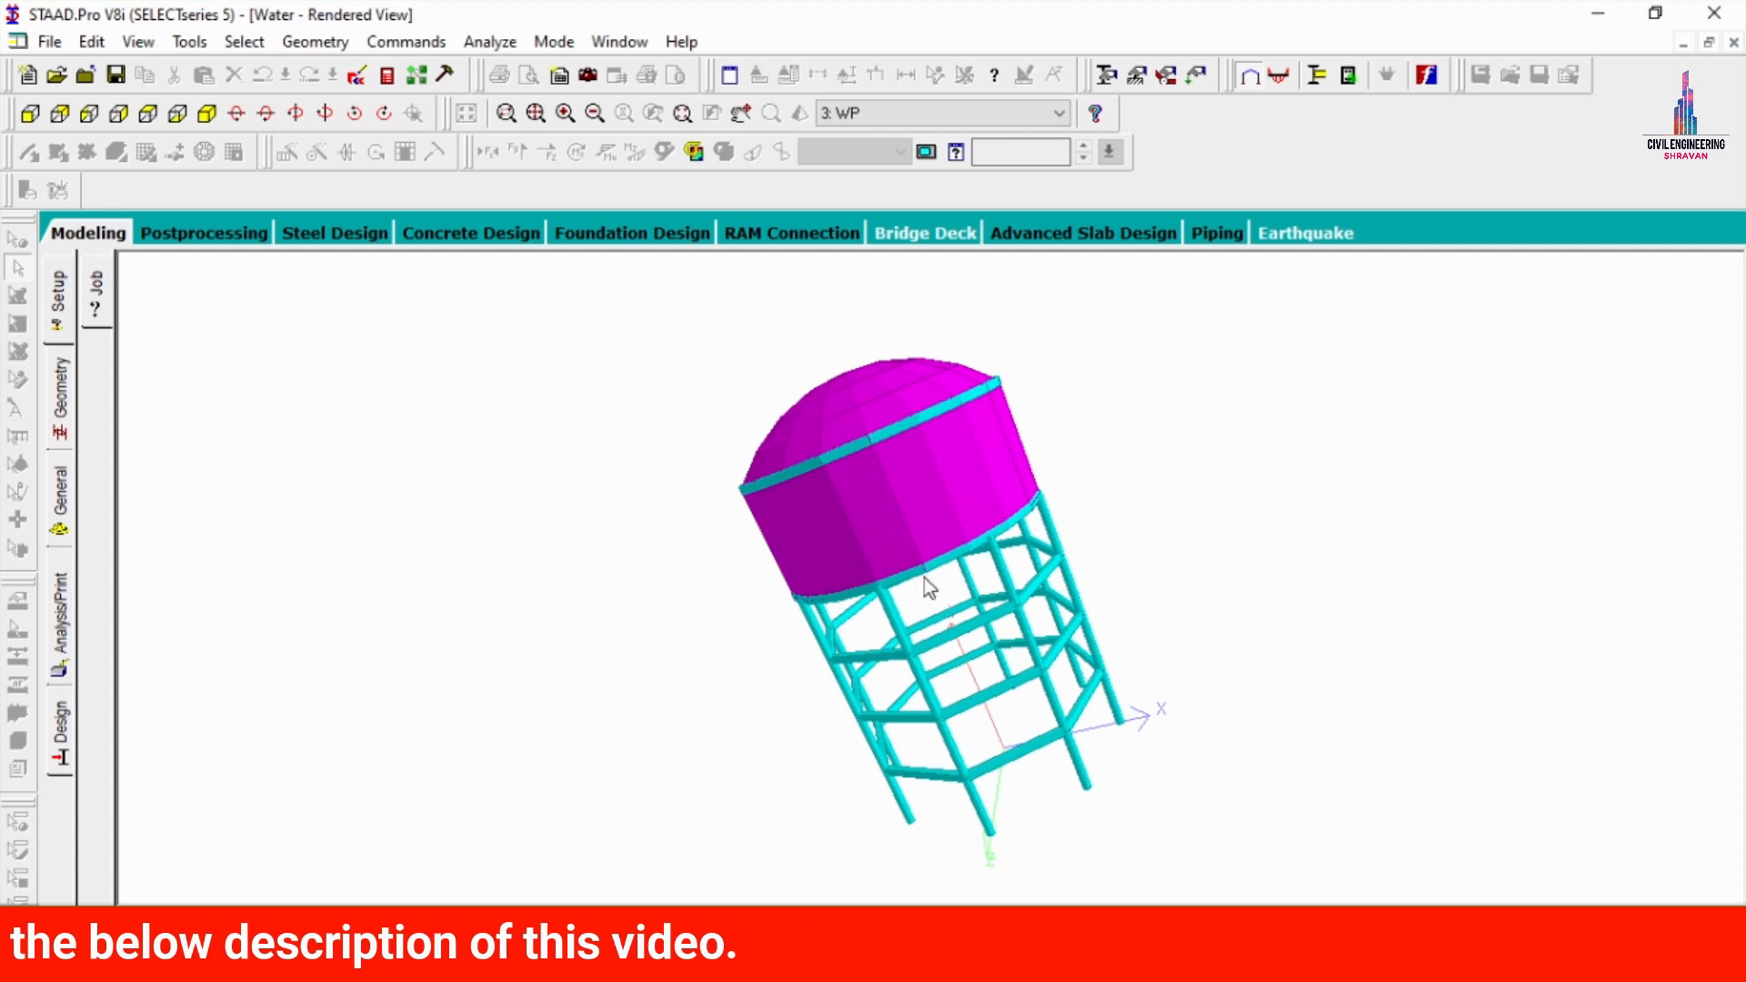
- Return to the whole-structure view and set the concrete design code to IS456
click(60, 239)
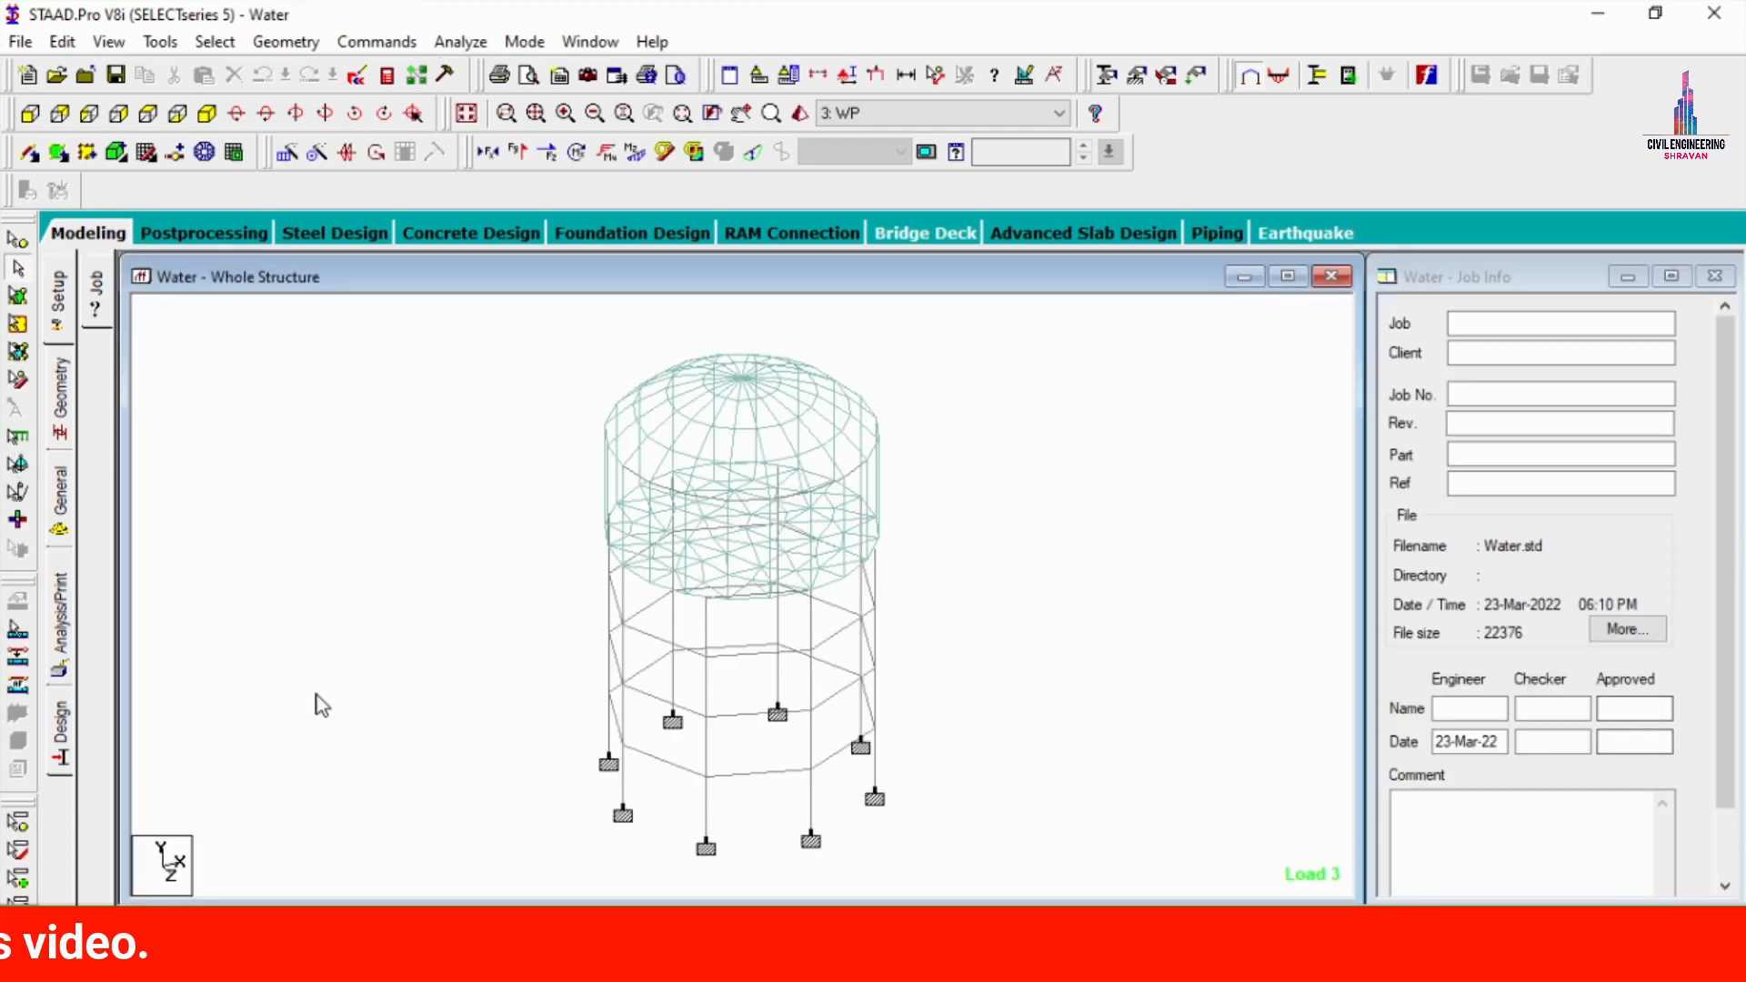
click(64, 721)
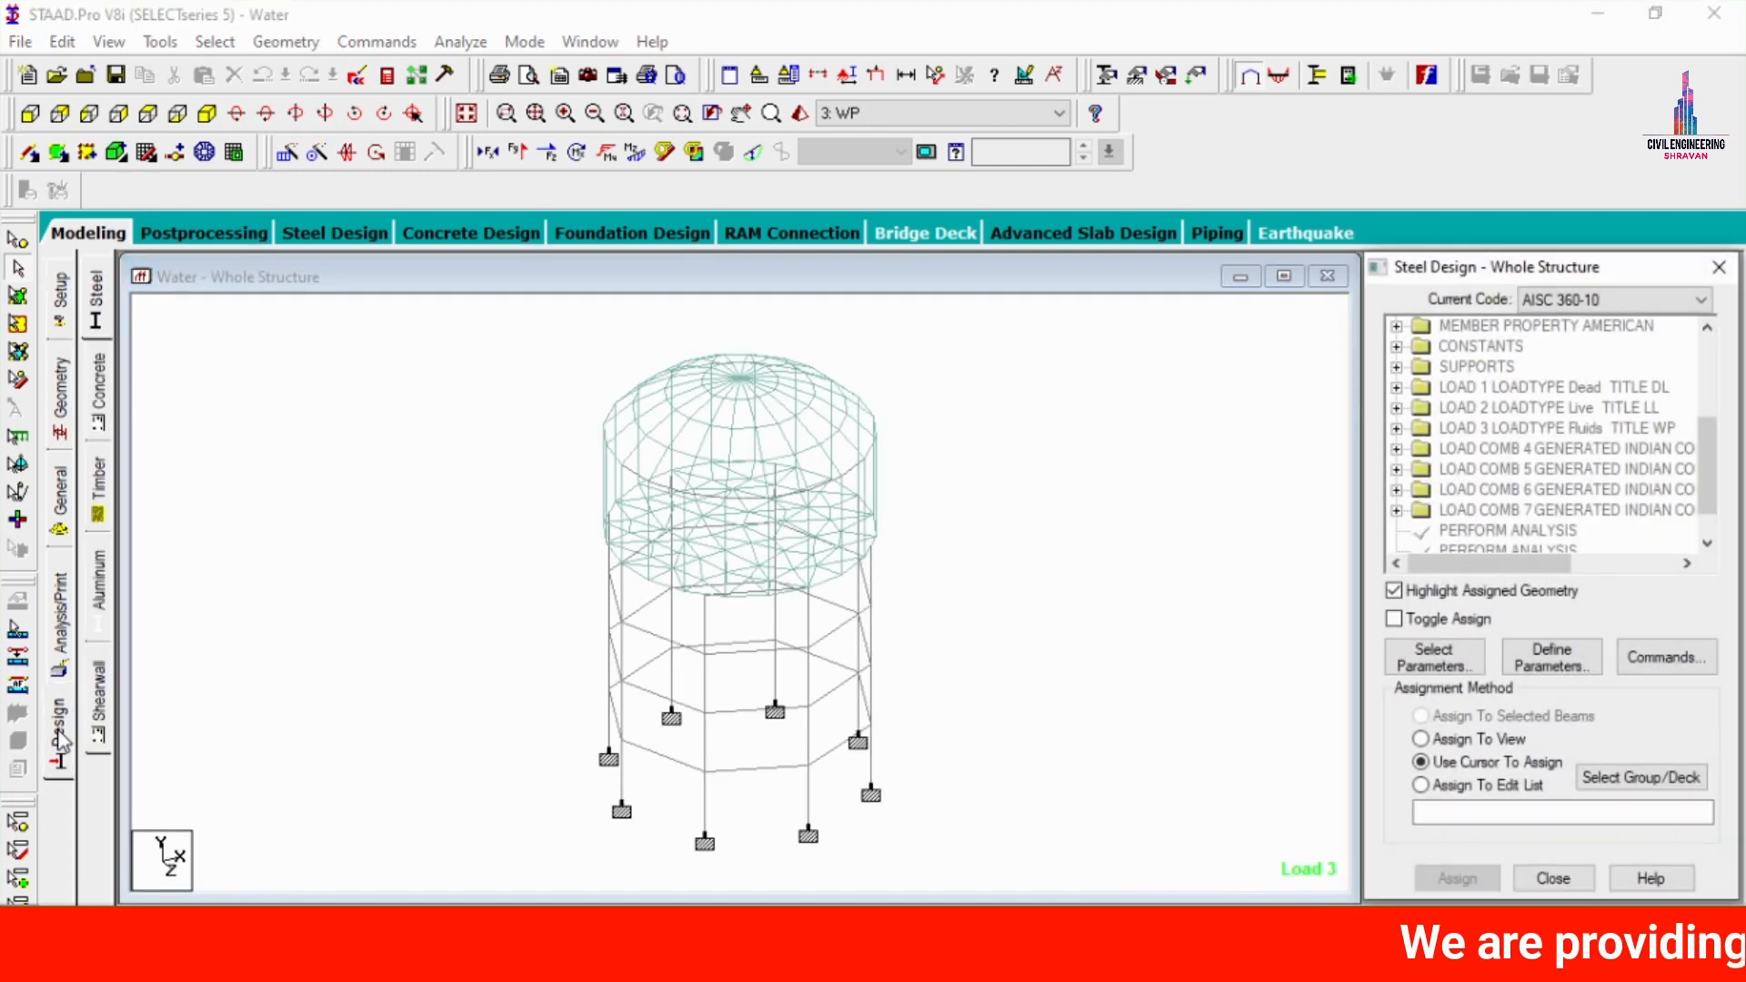
click(100, 420)
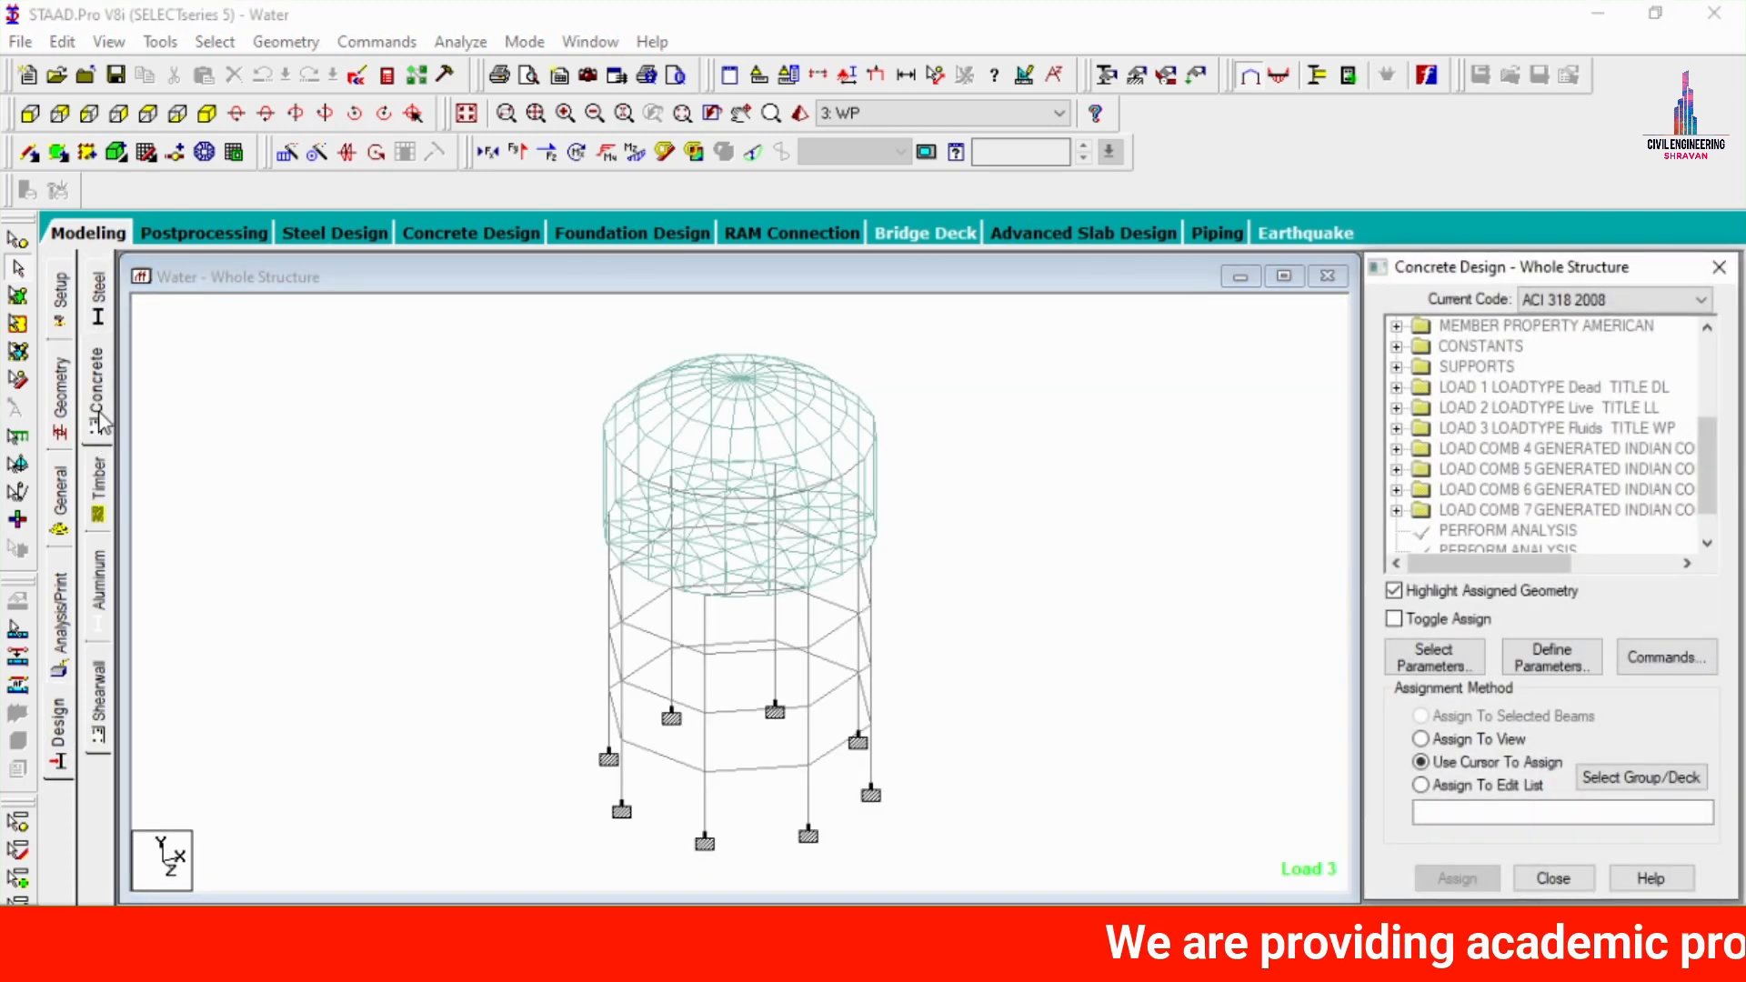
click(1671, 305)
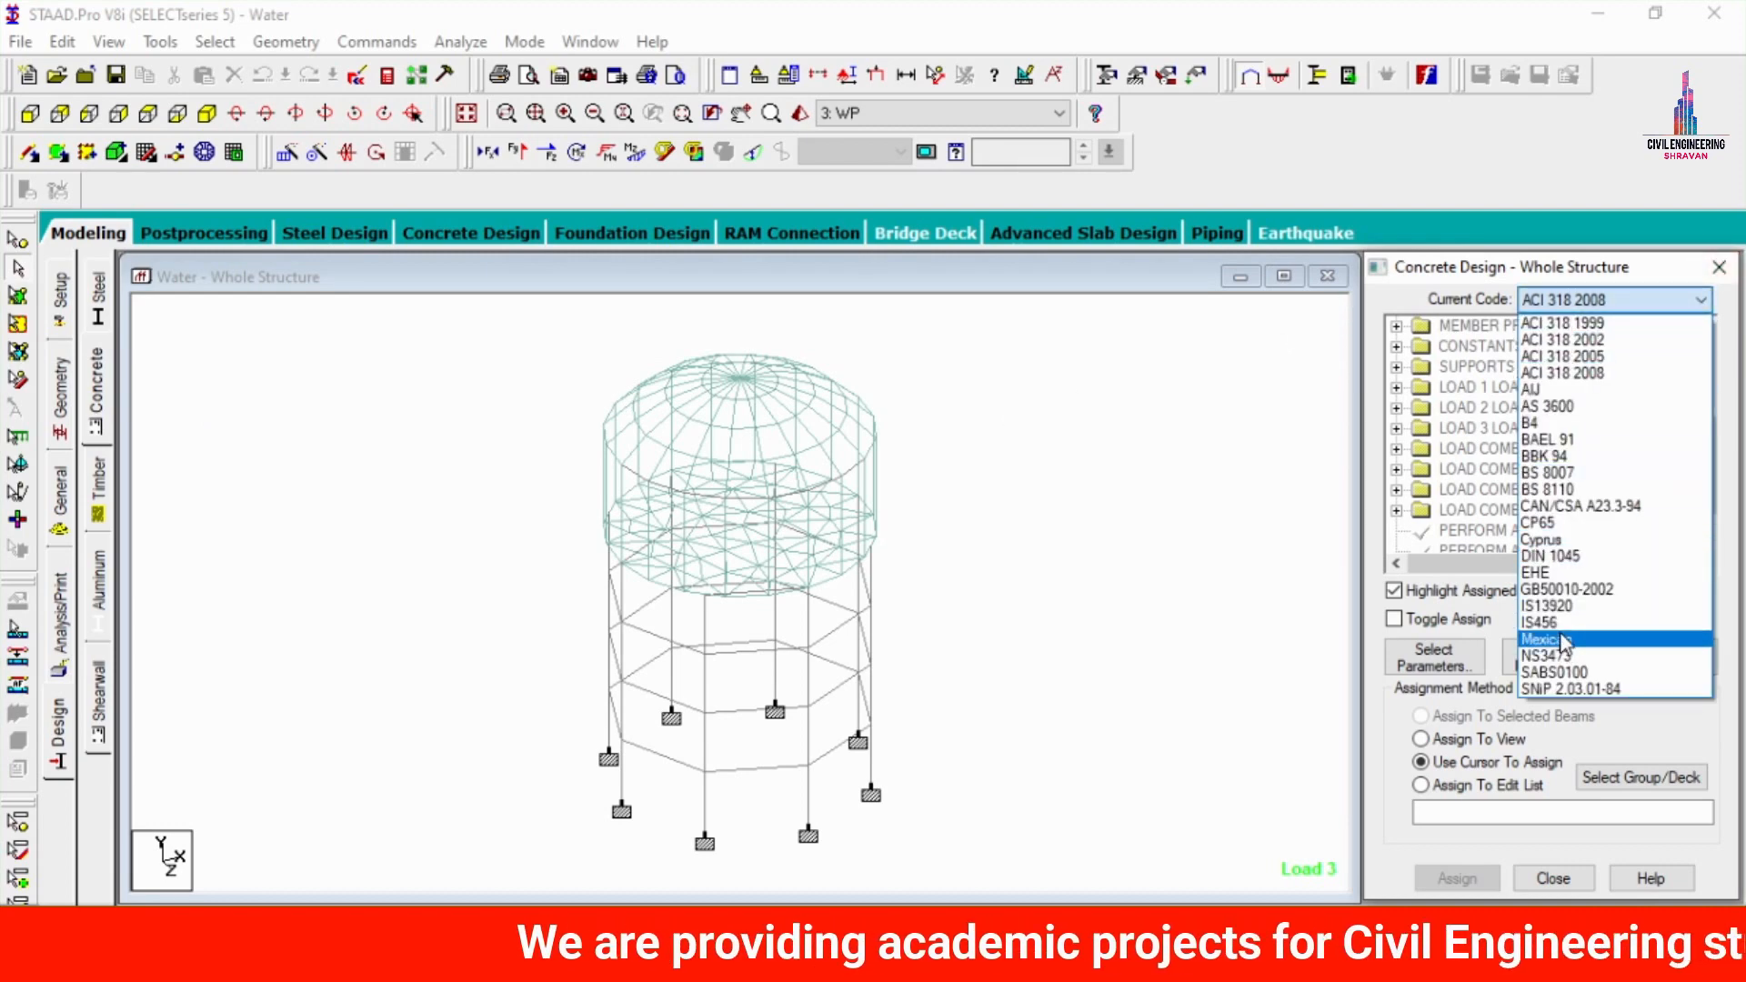
click(1618, 622)
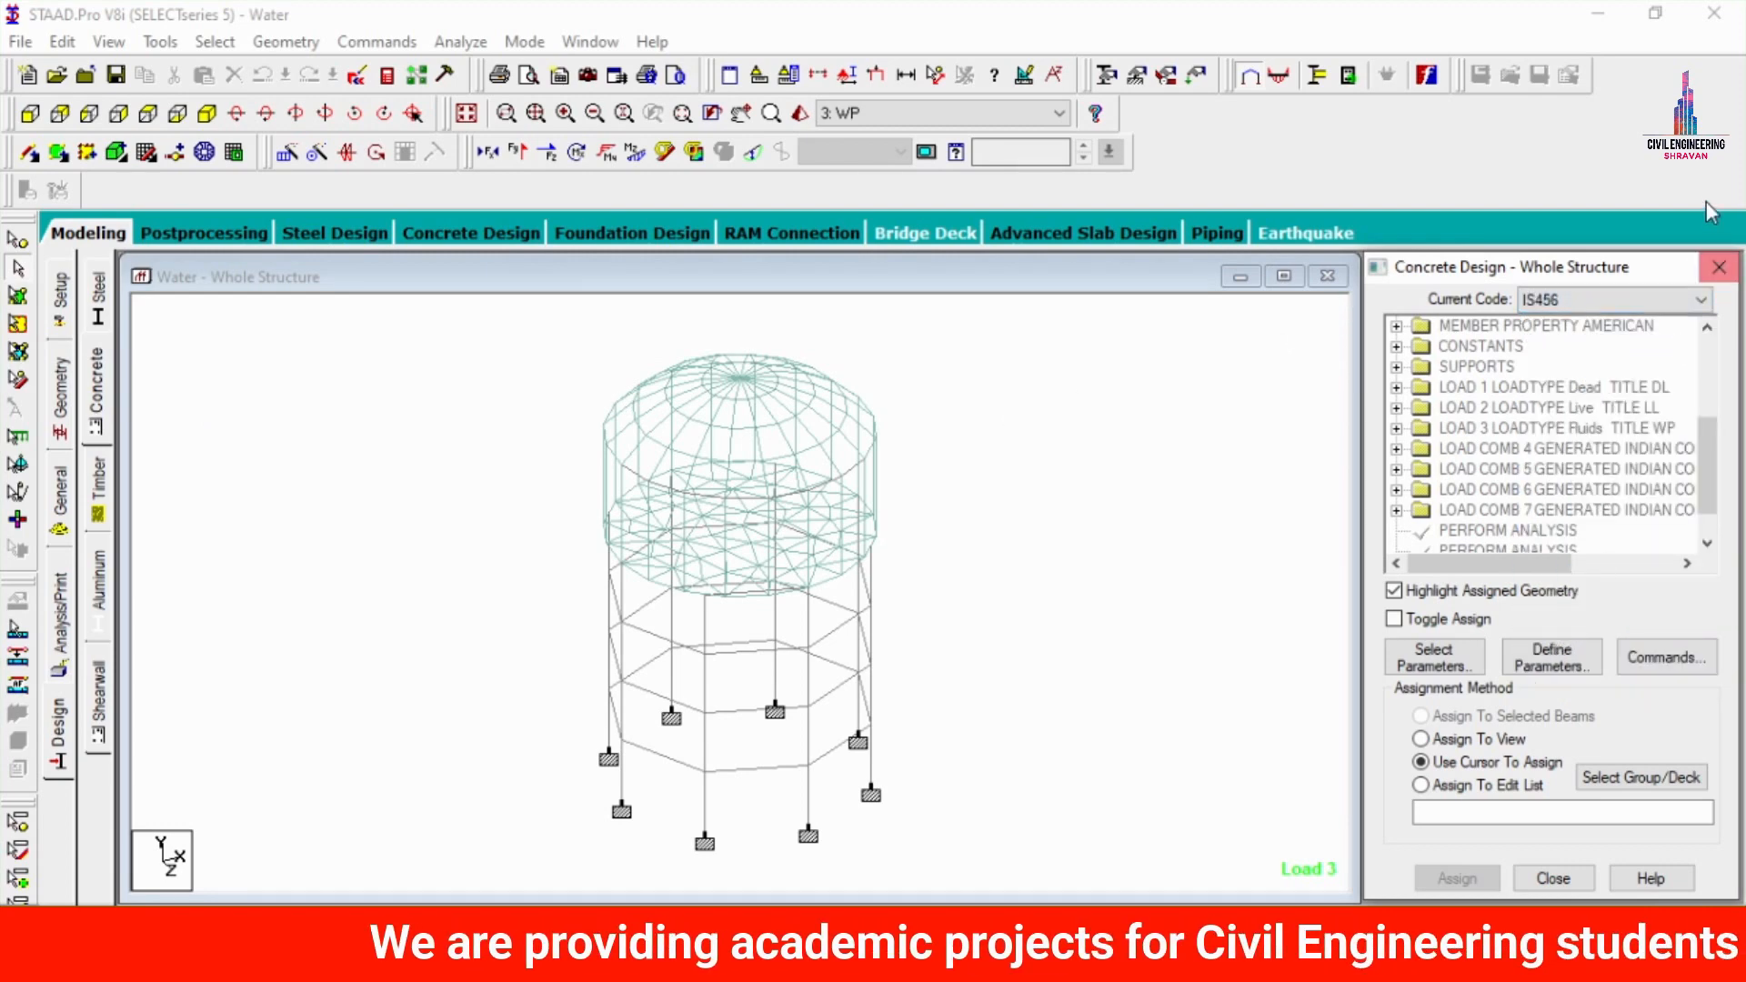
- Clear the selected concrete design parameters and select only Fc, Fymain, Fysec, Maxmain and Maxsec
click(1434, 664)
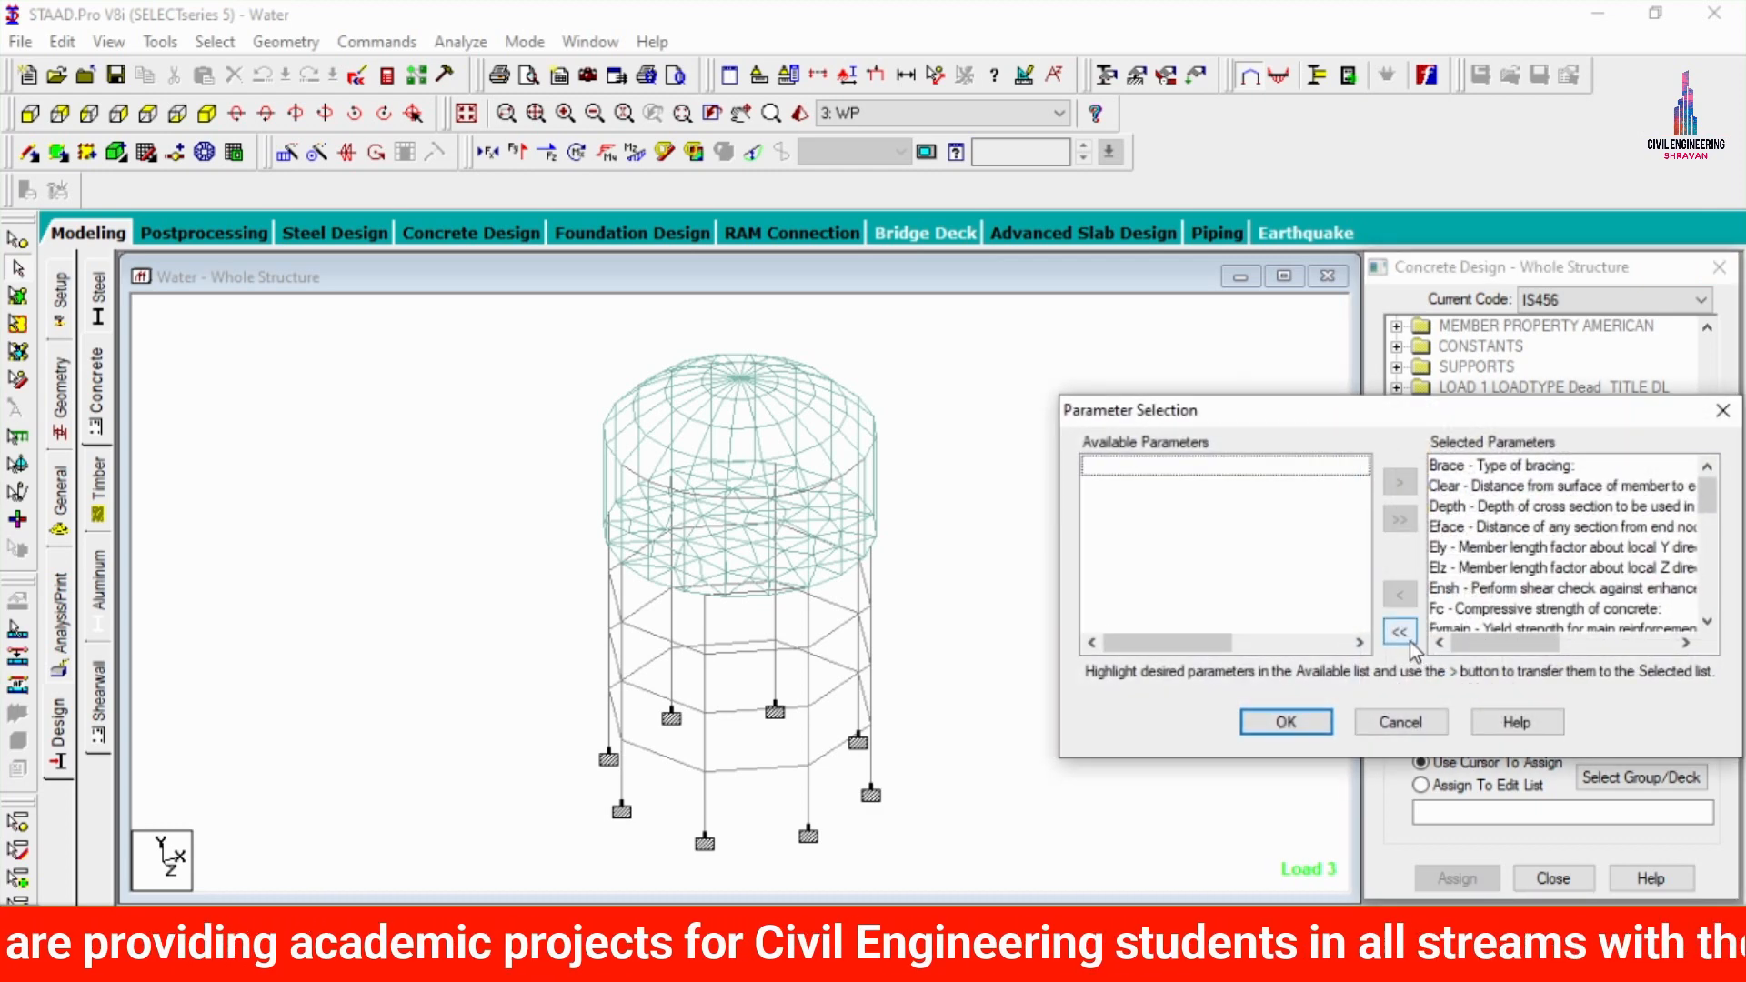
click(1401, 632)
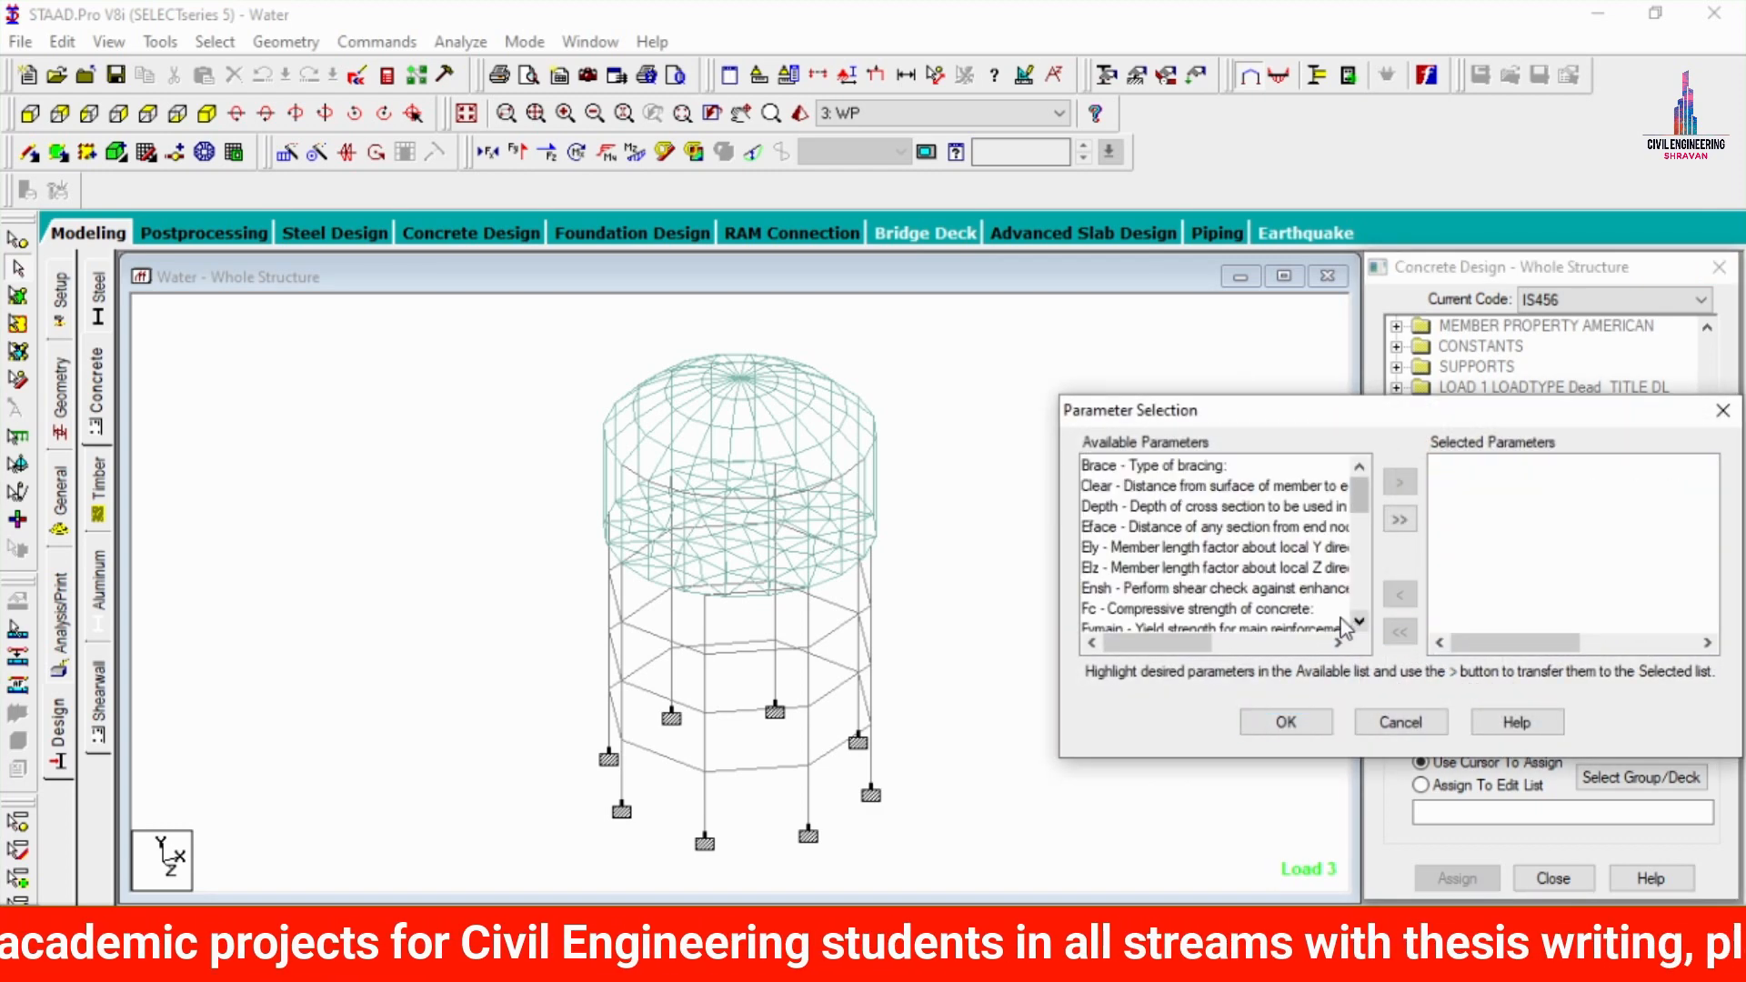
double_click(1137, 617)
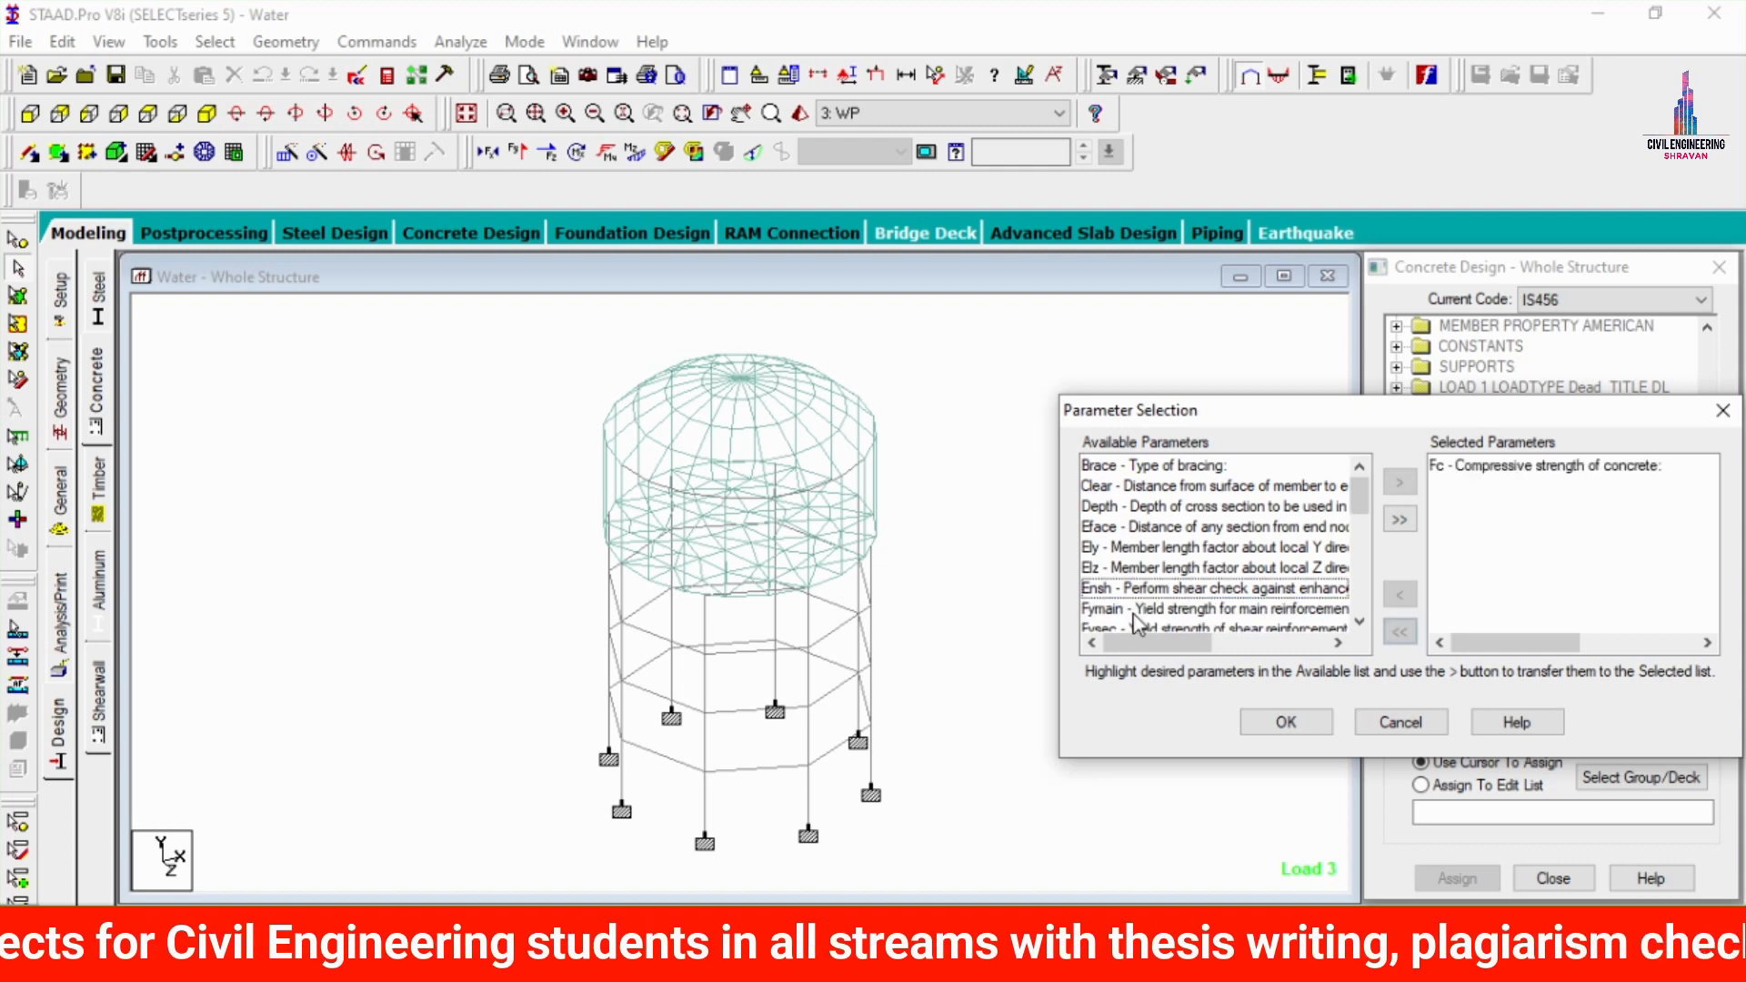
double_click(1136, 617)
double_click(1134, 617)
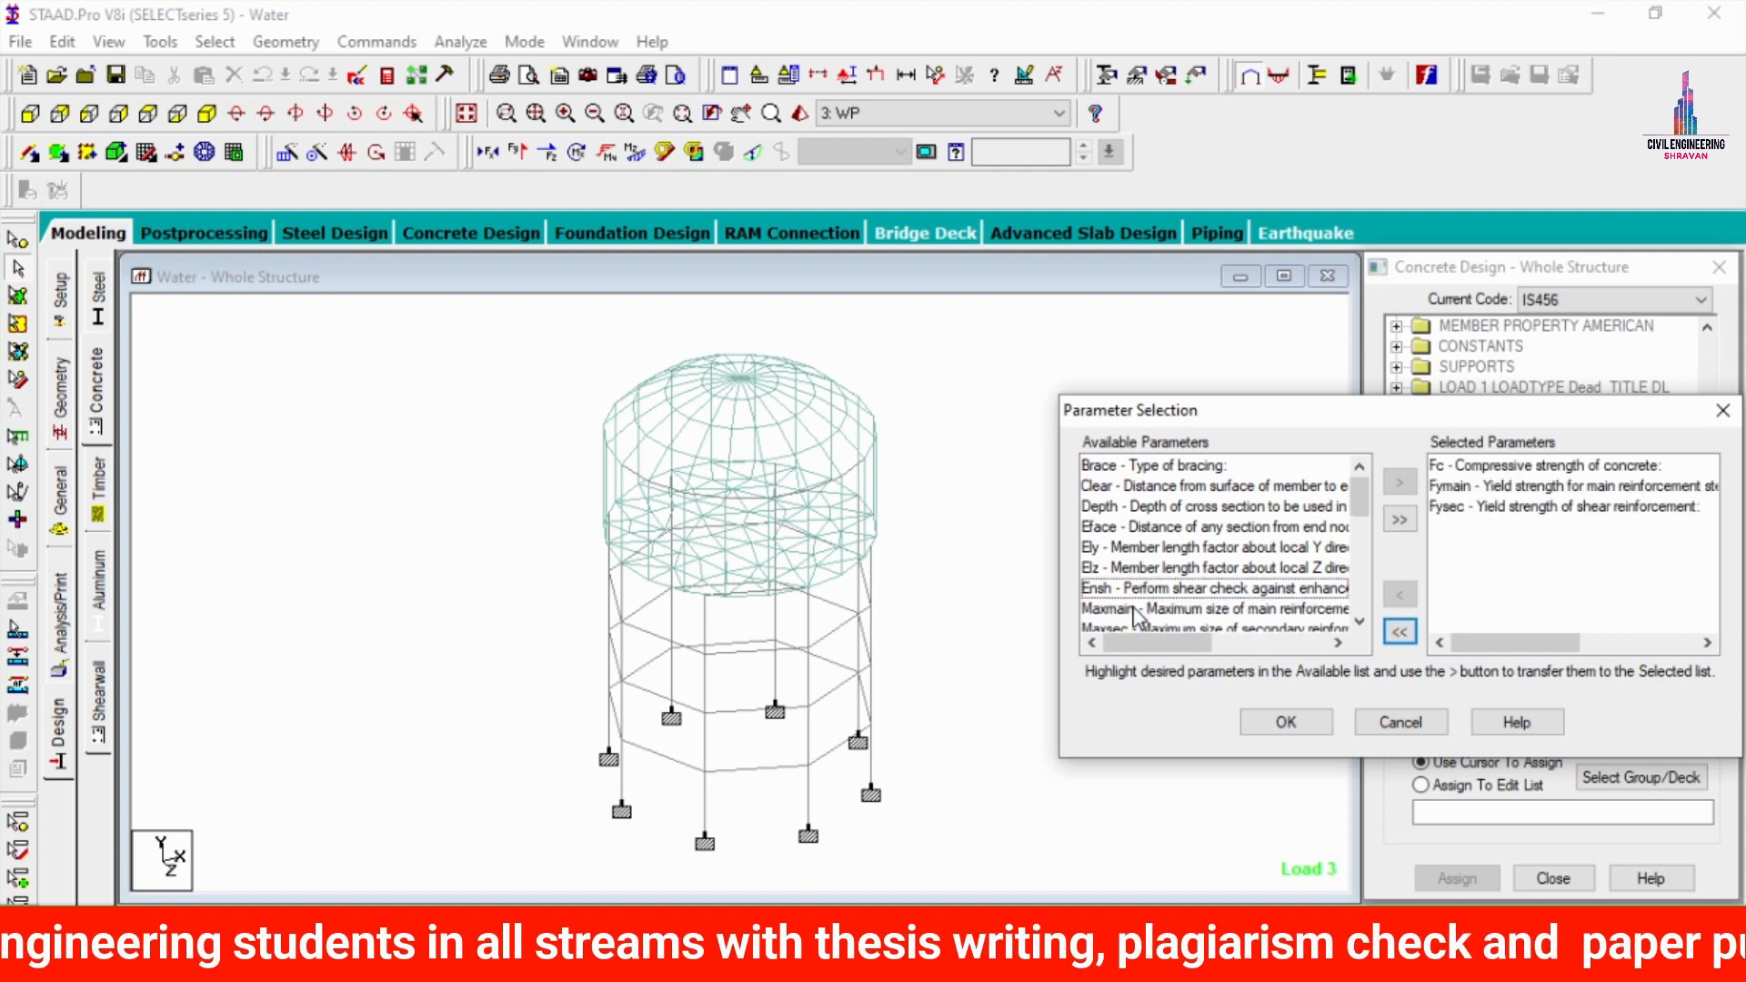
double_click(1135, 617)
double_click(1135, 616)
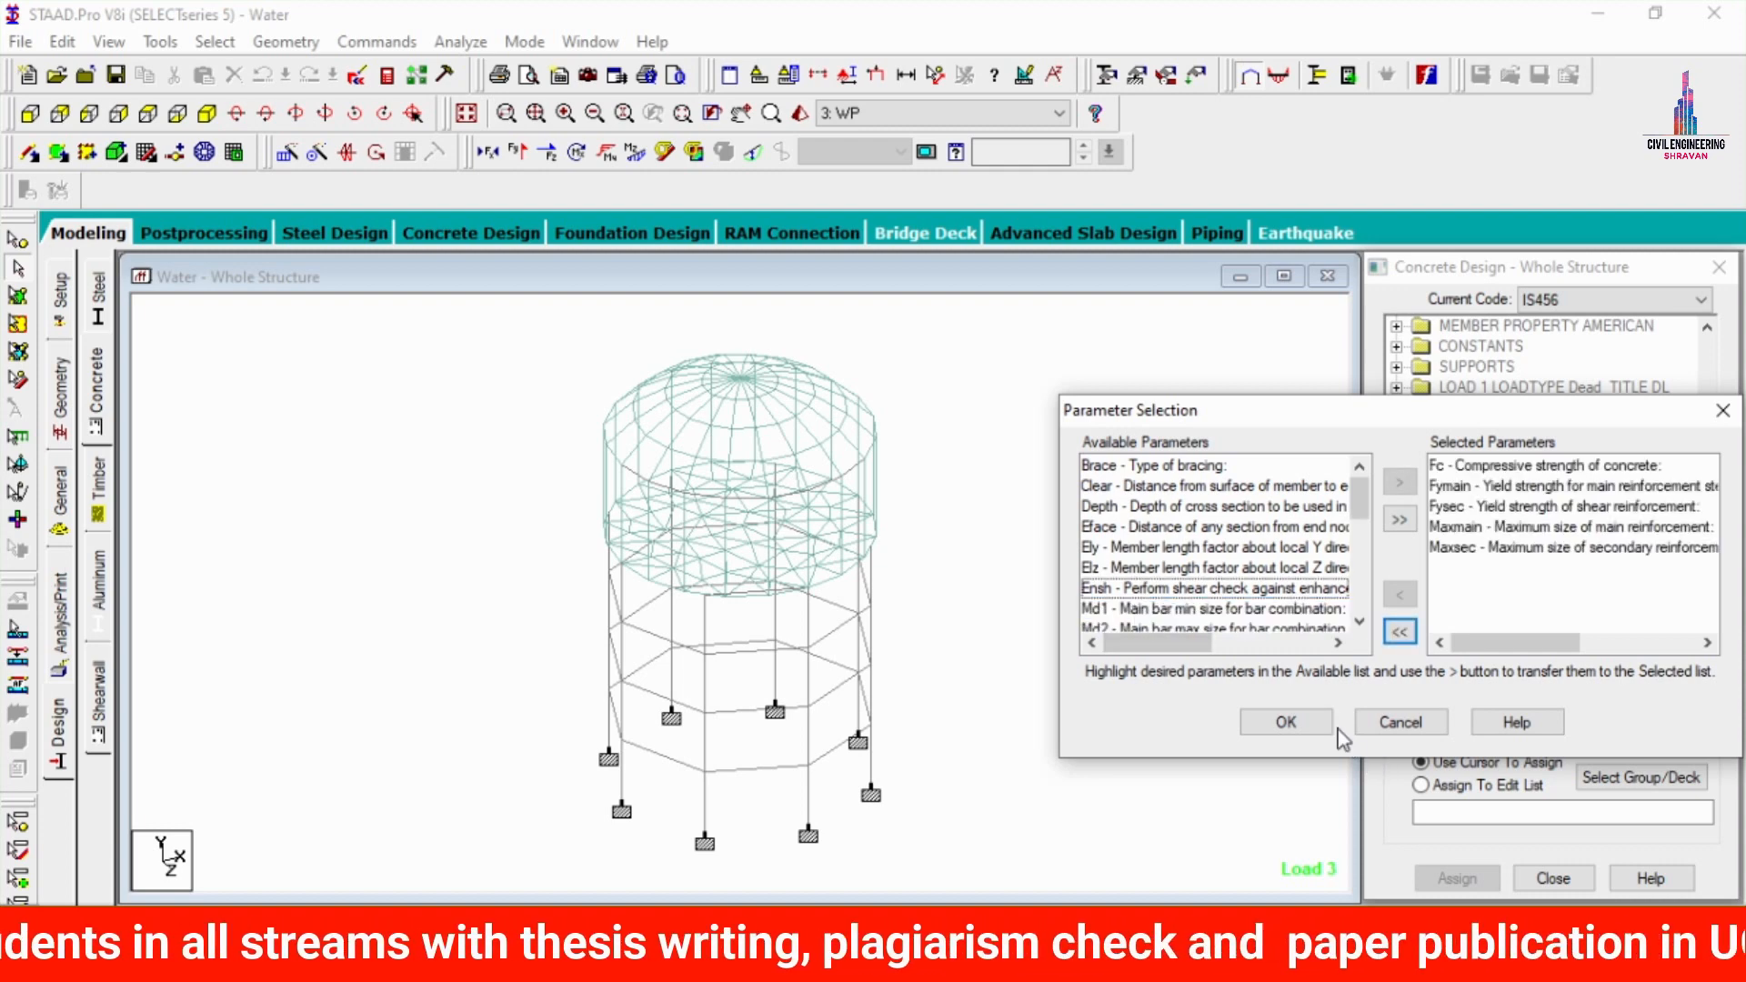
click(1327, 725)
- Add the FC design parameter with a concrete compressive strength of 30000 kN/m2
click(1584, 660)
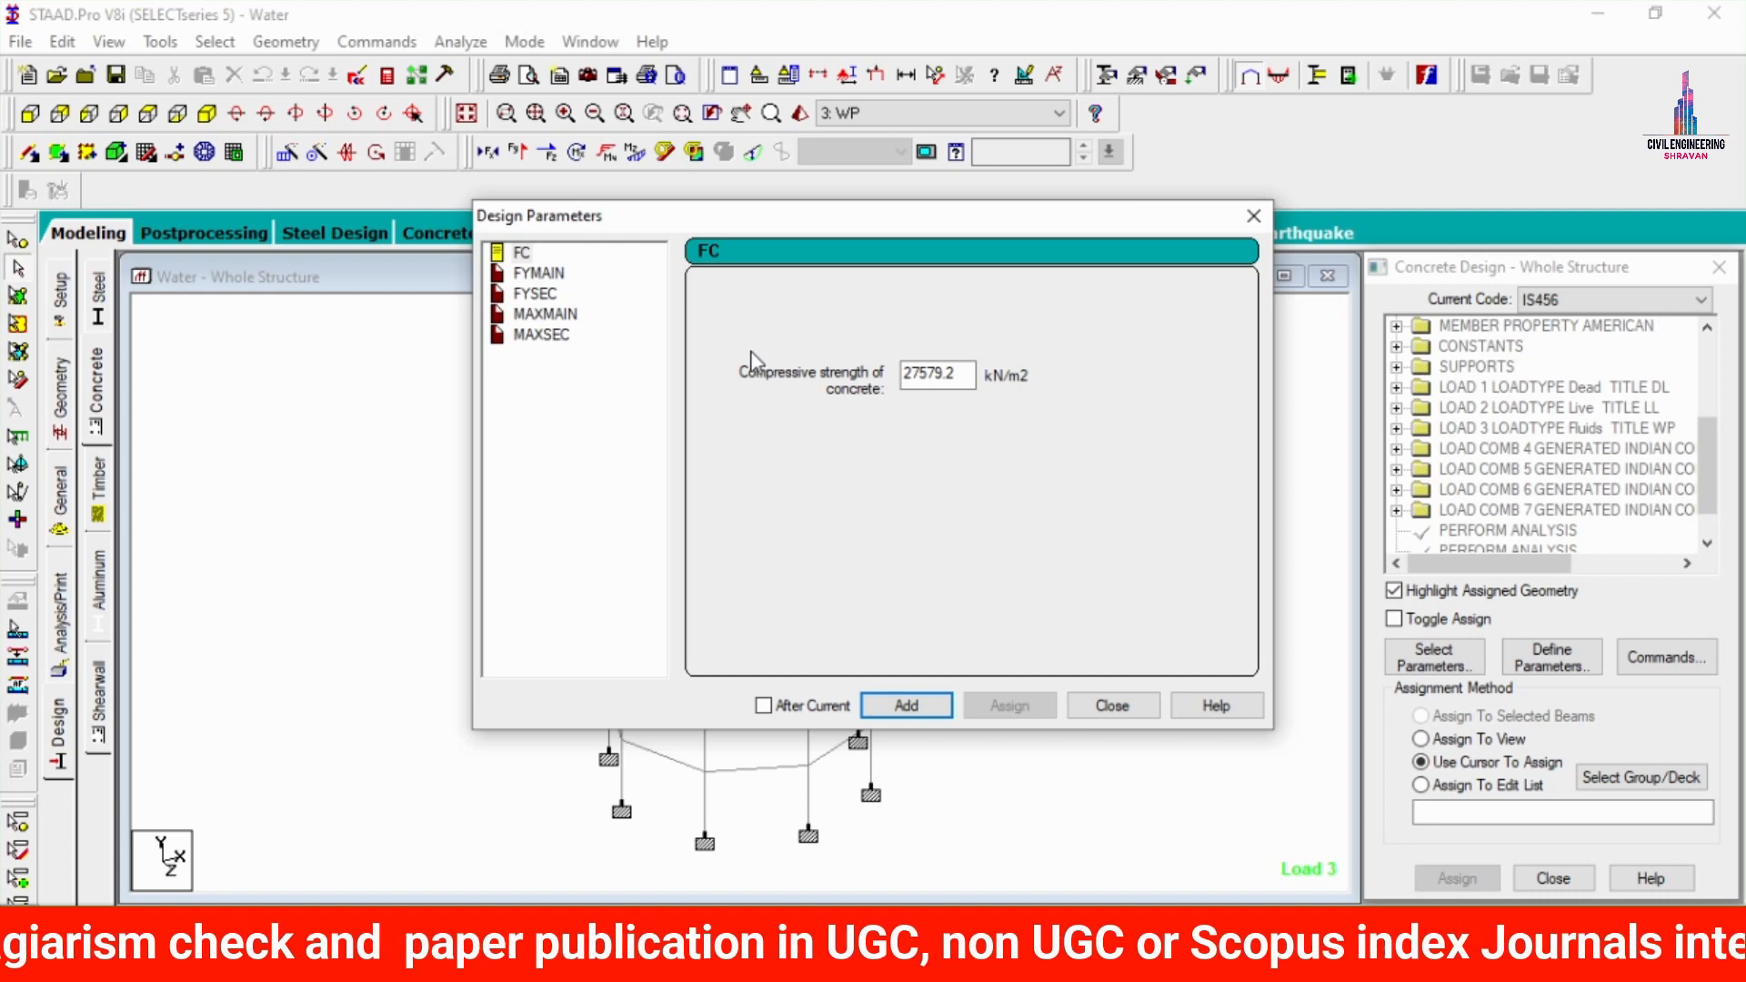
drag(967, 377, 841, 372)
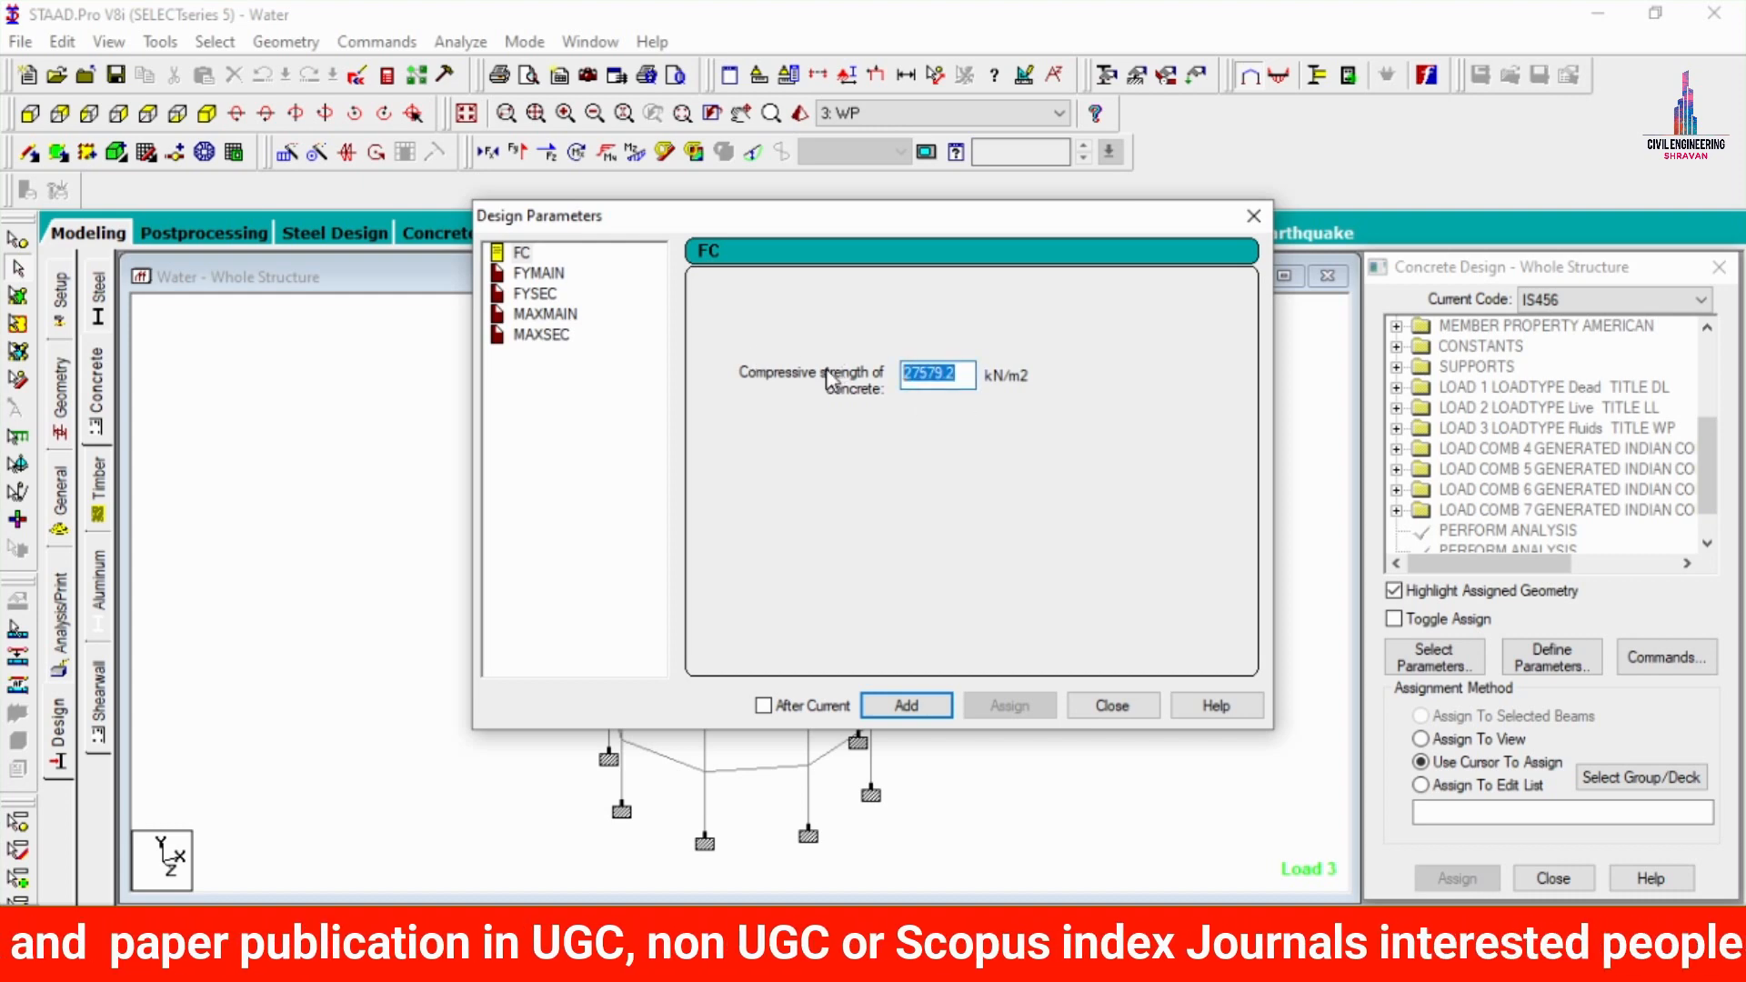
text(30000)
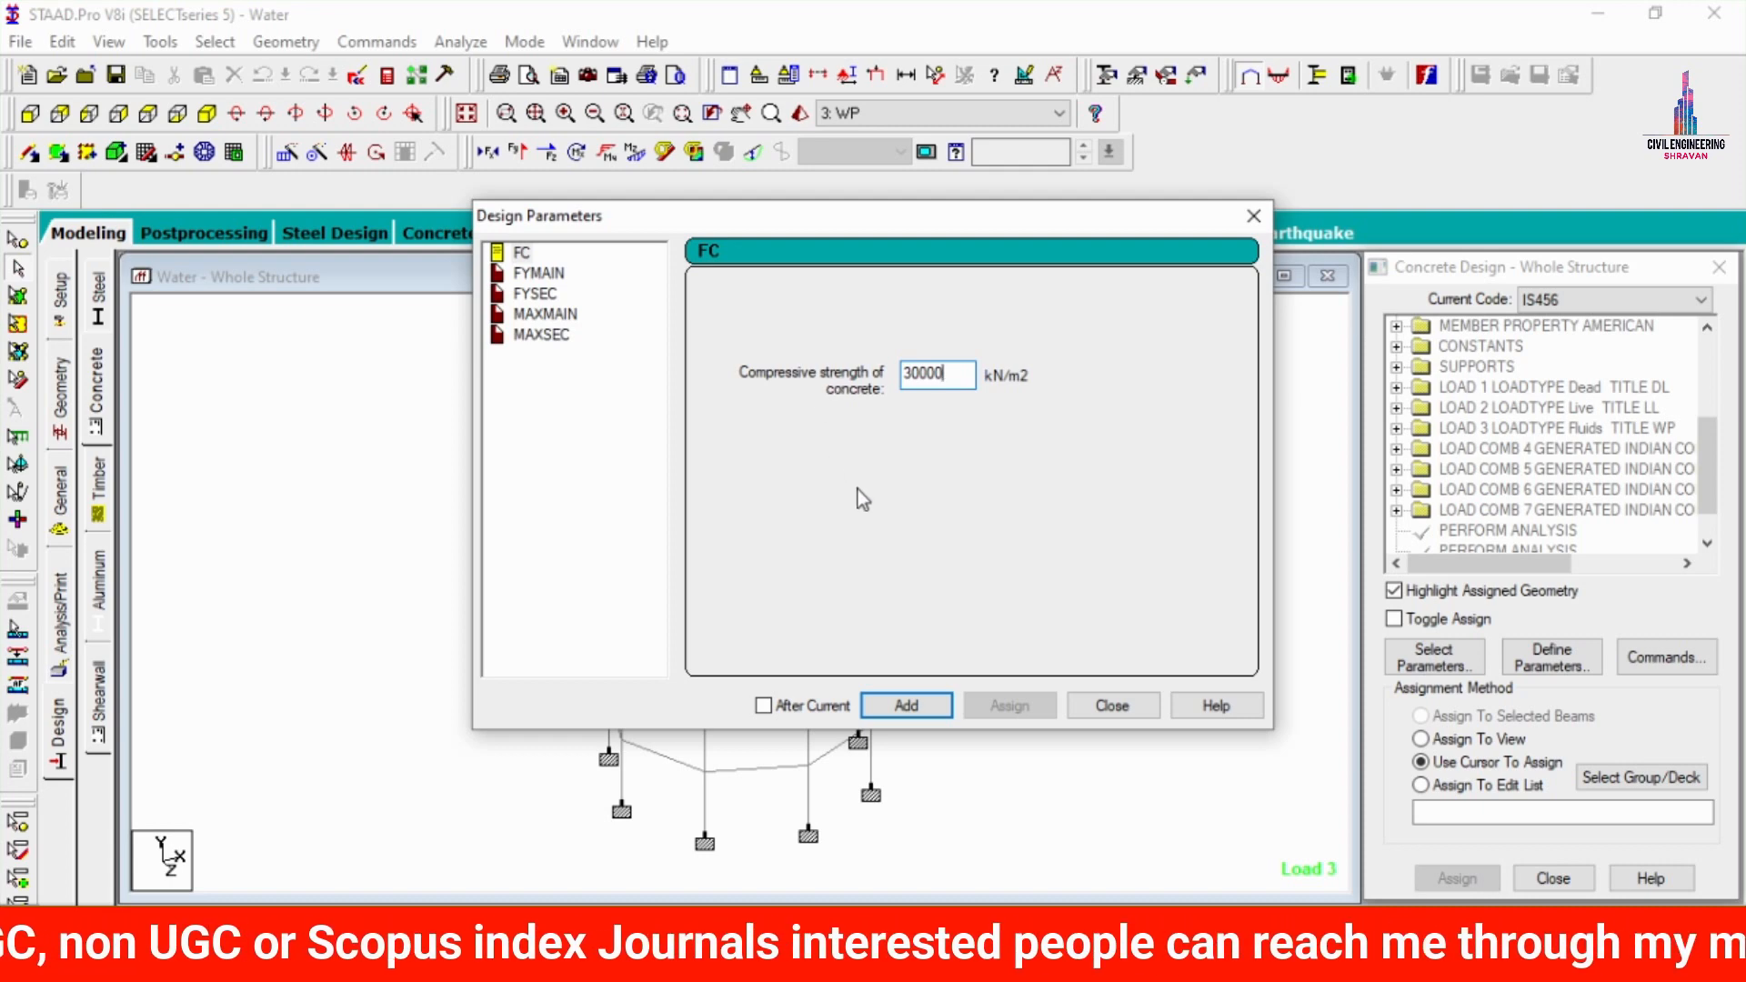
click(905, 707)
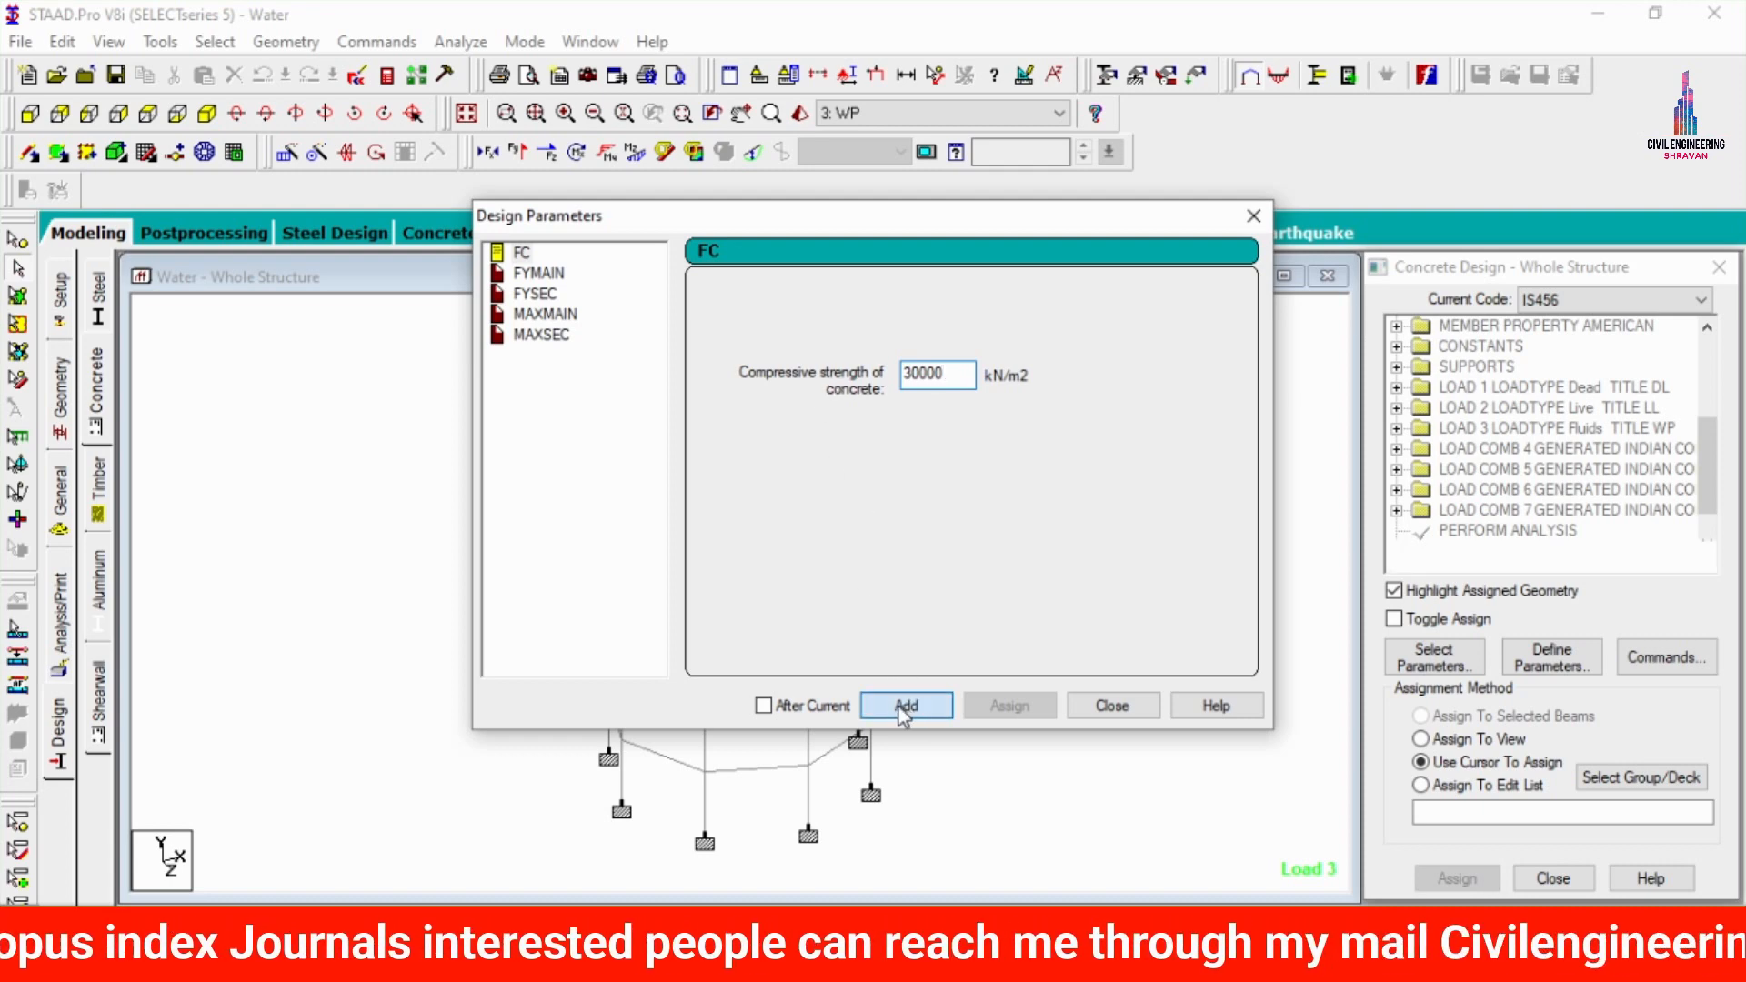
- Add the FYMAIN parameter with a main reinforcement yield strength of 415000 kN/m2
click(524, 273)
drag(951, 375, 896, 382)
text(41)
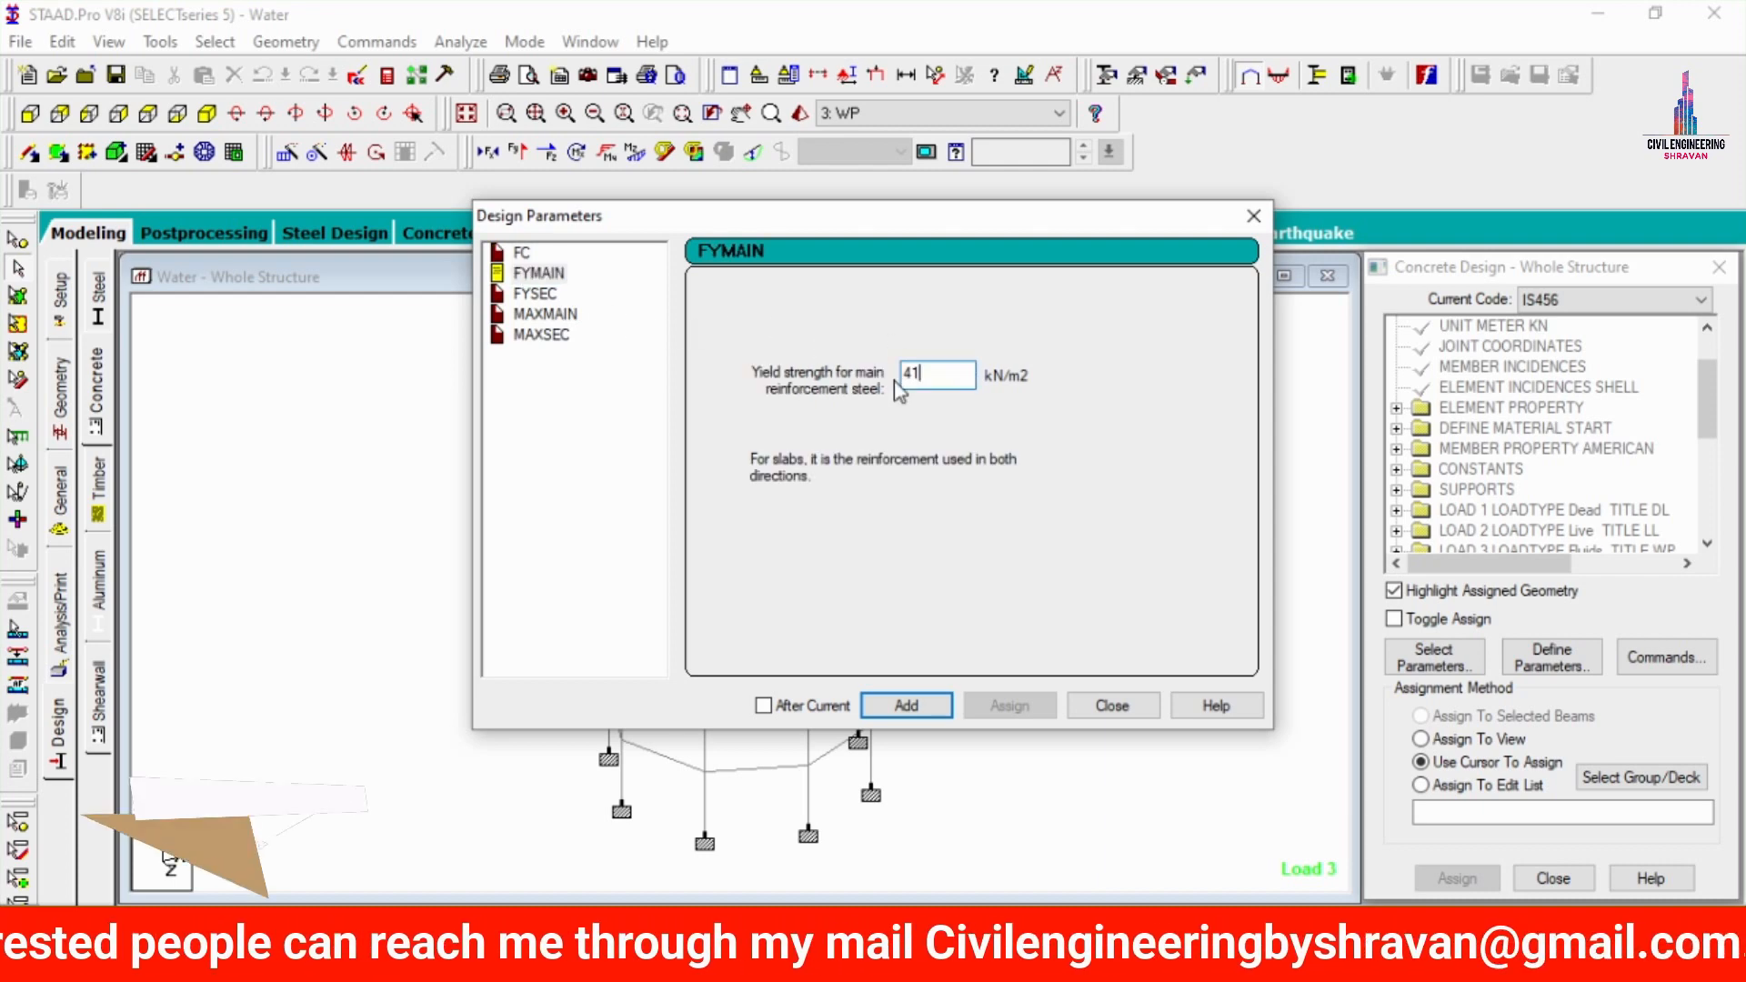
text(5000)
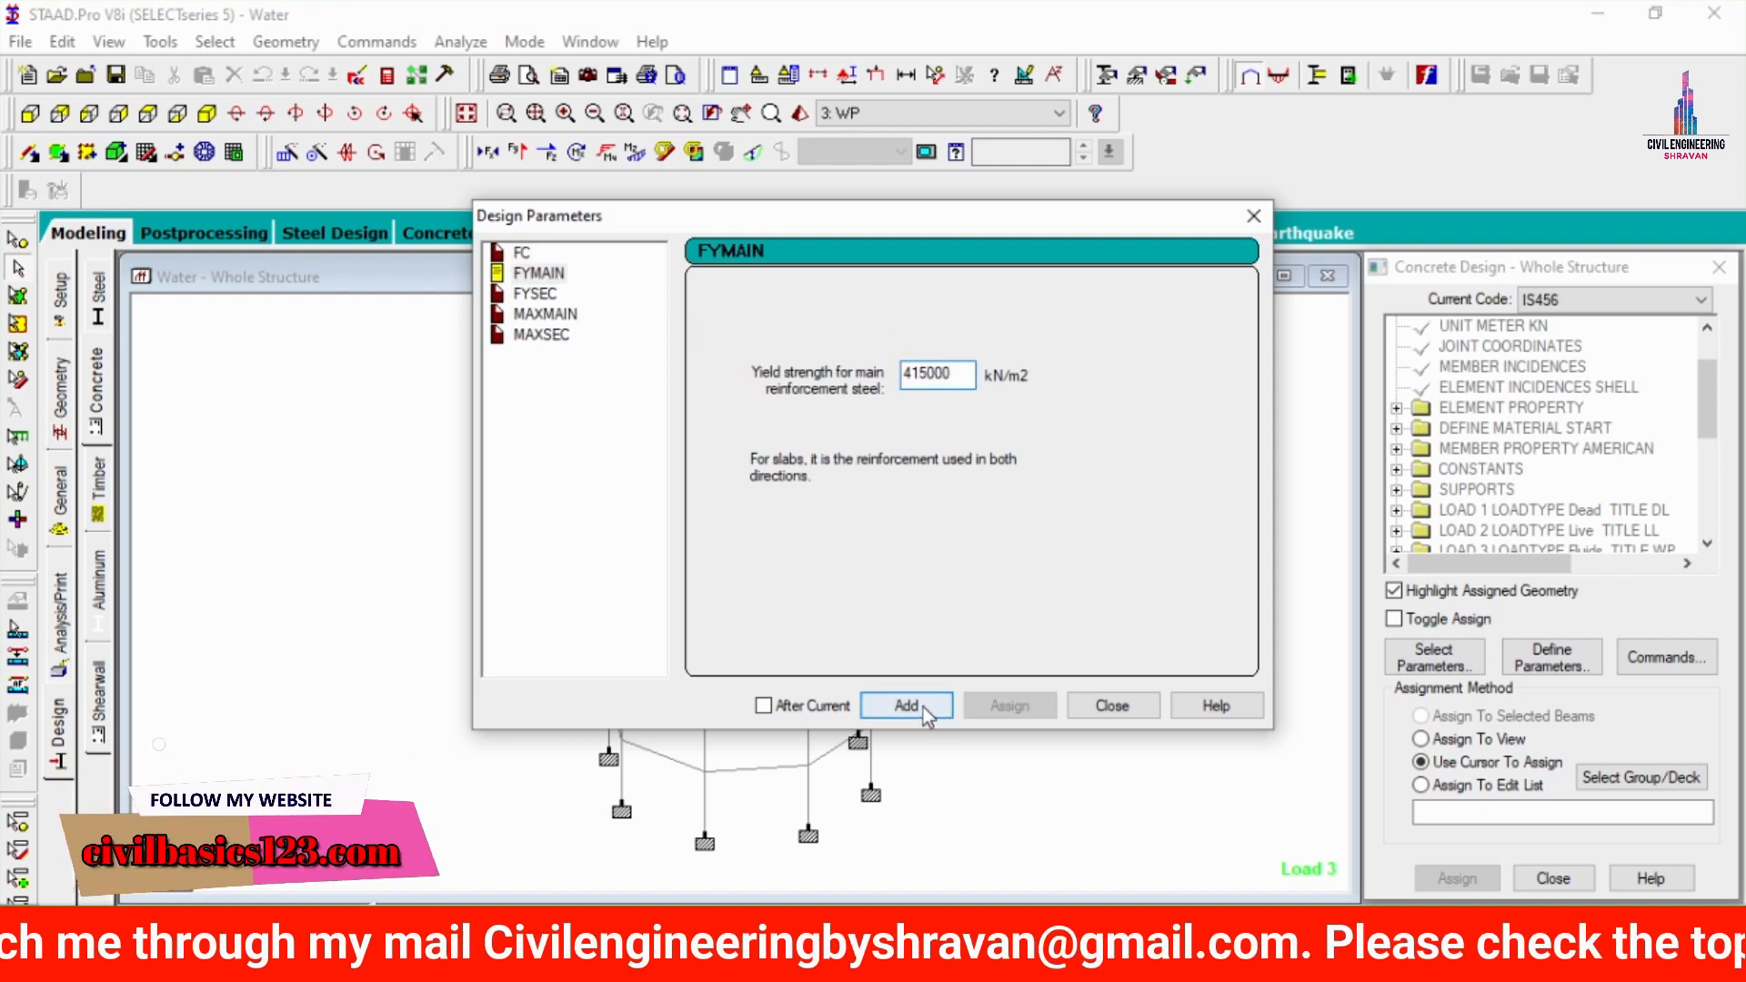
click(924, 706)
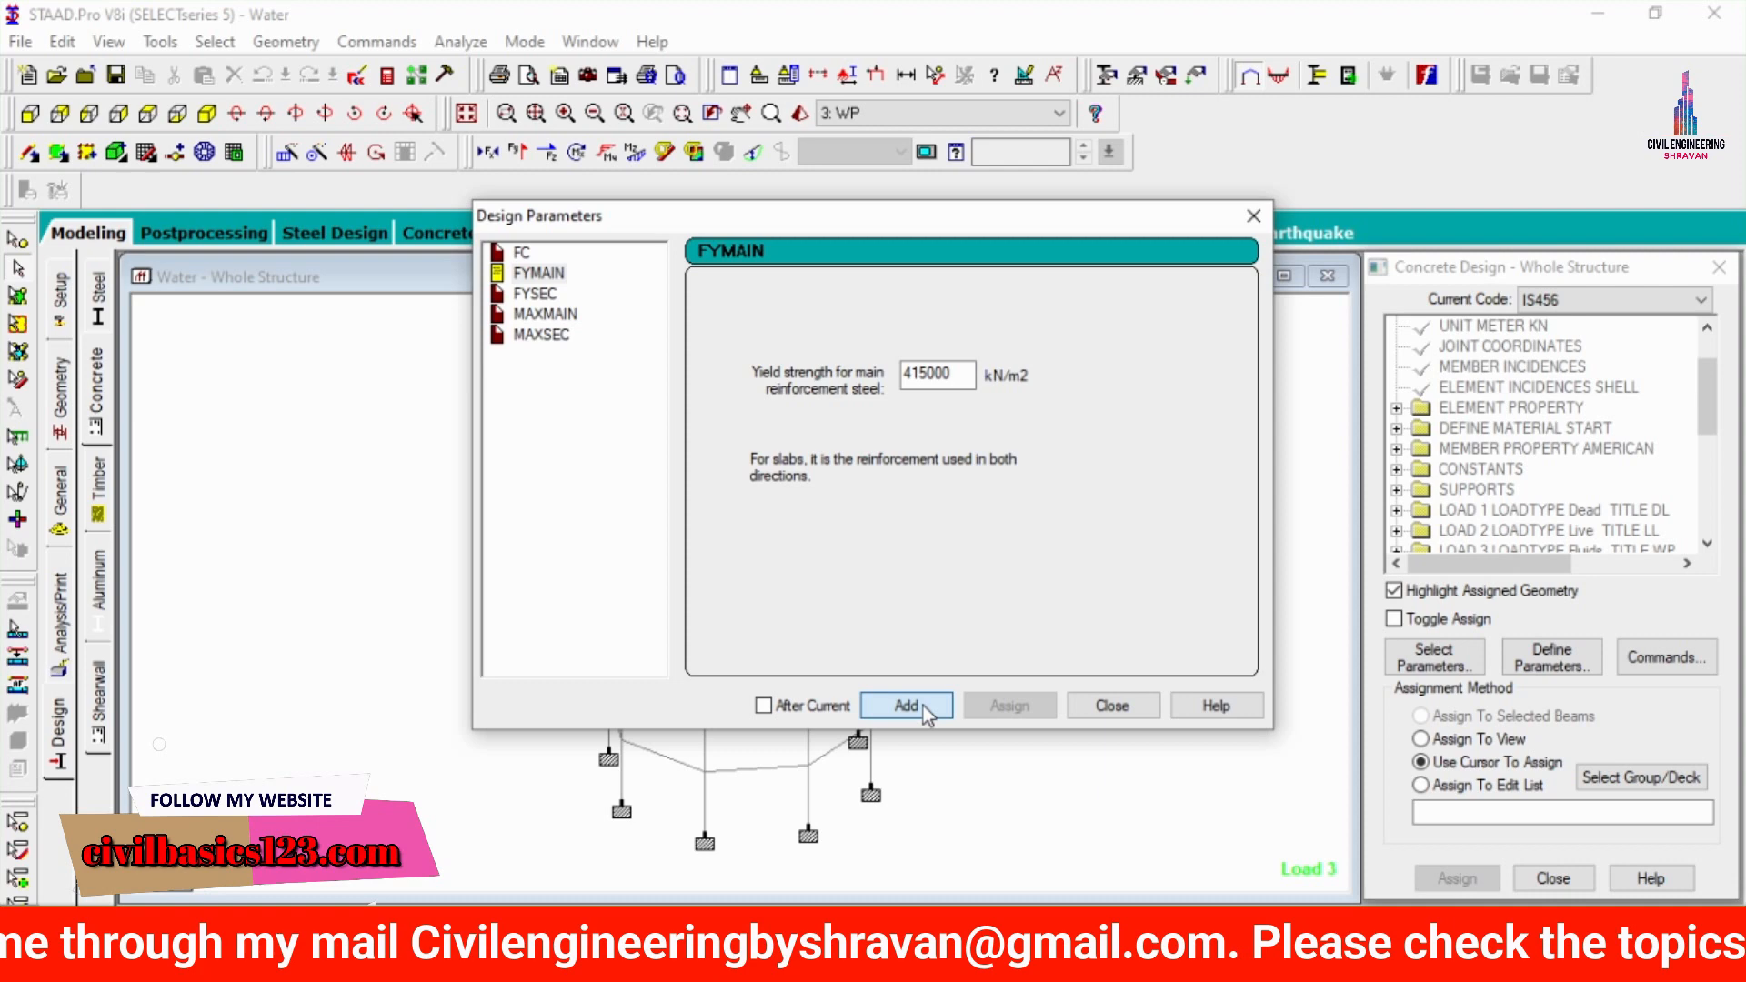
- Add the FYSEC parameter with a shear reinforcement yield strength of 415000 kN/m2
click(538, 294)
key(Tab)
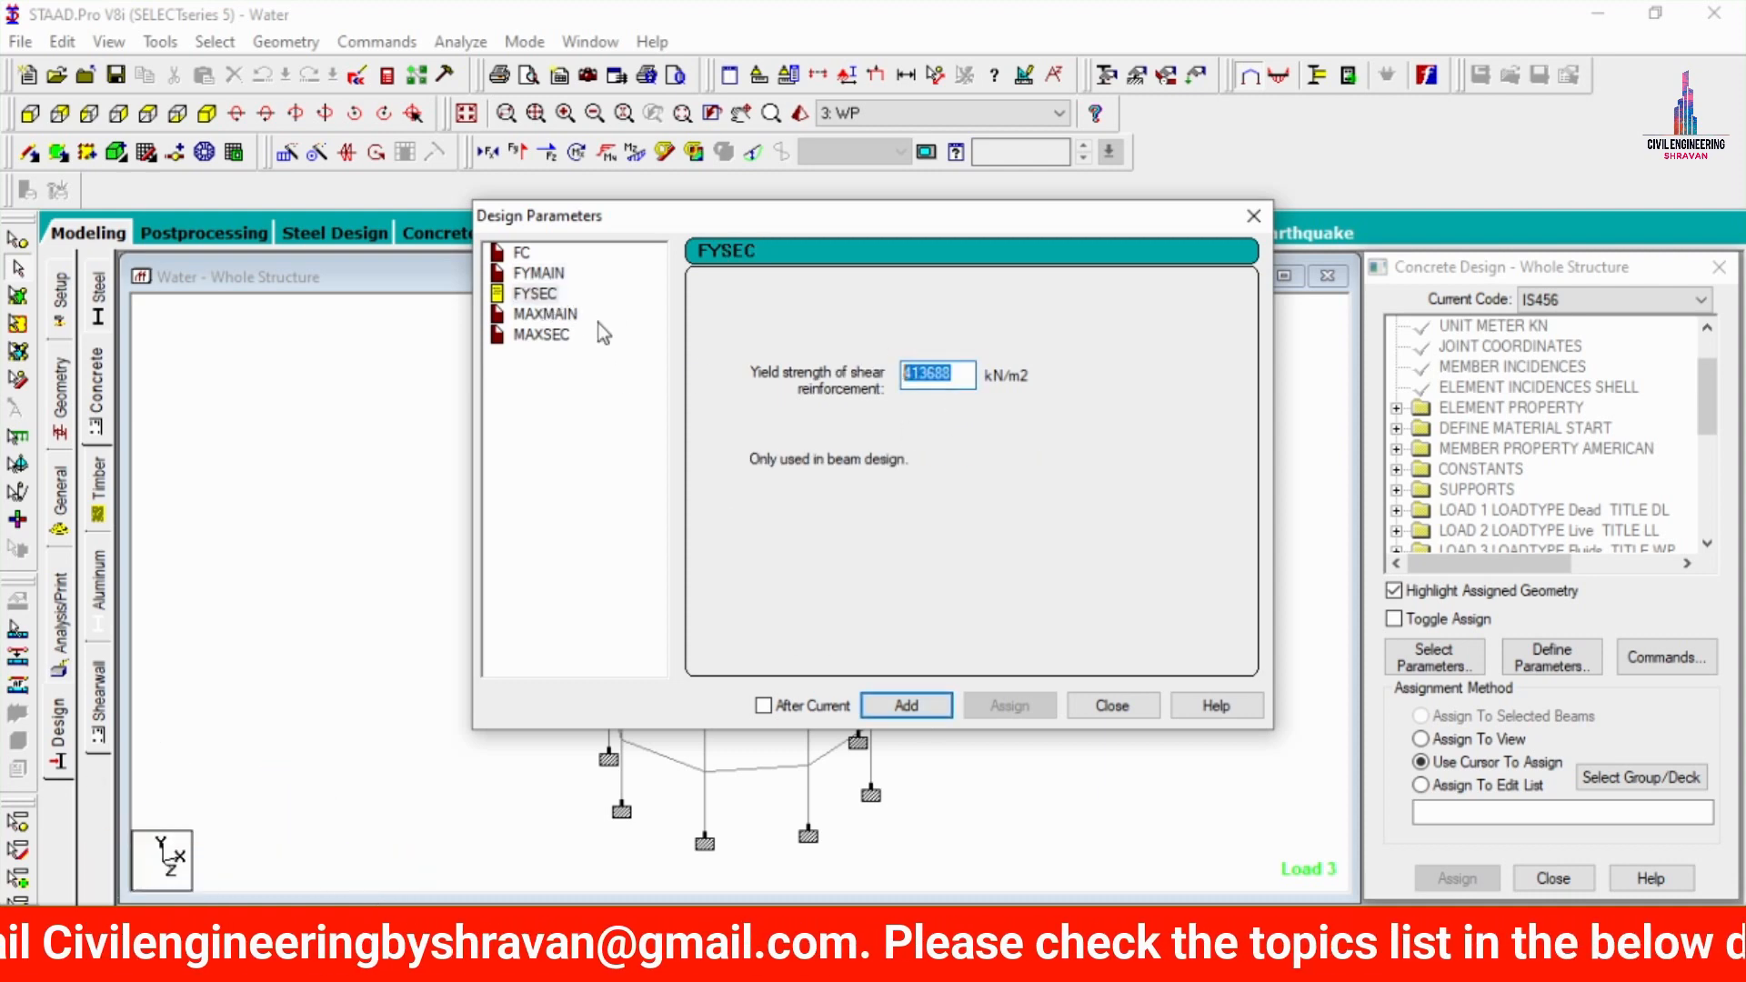
text(415000)
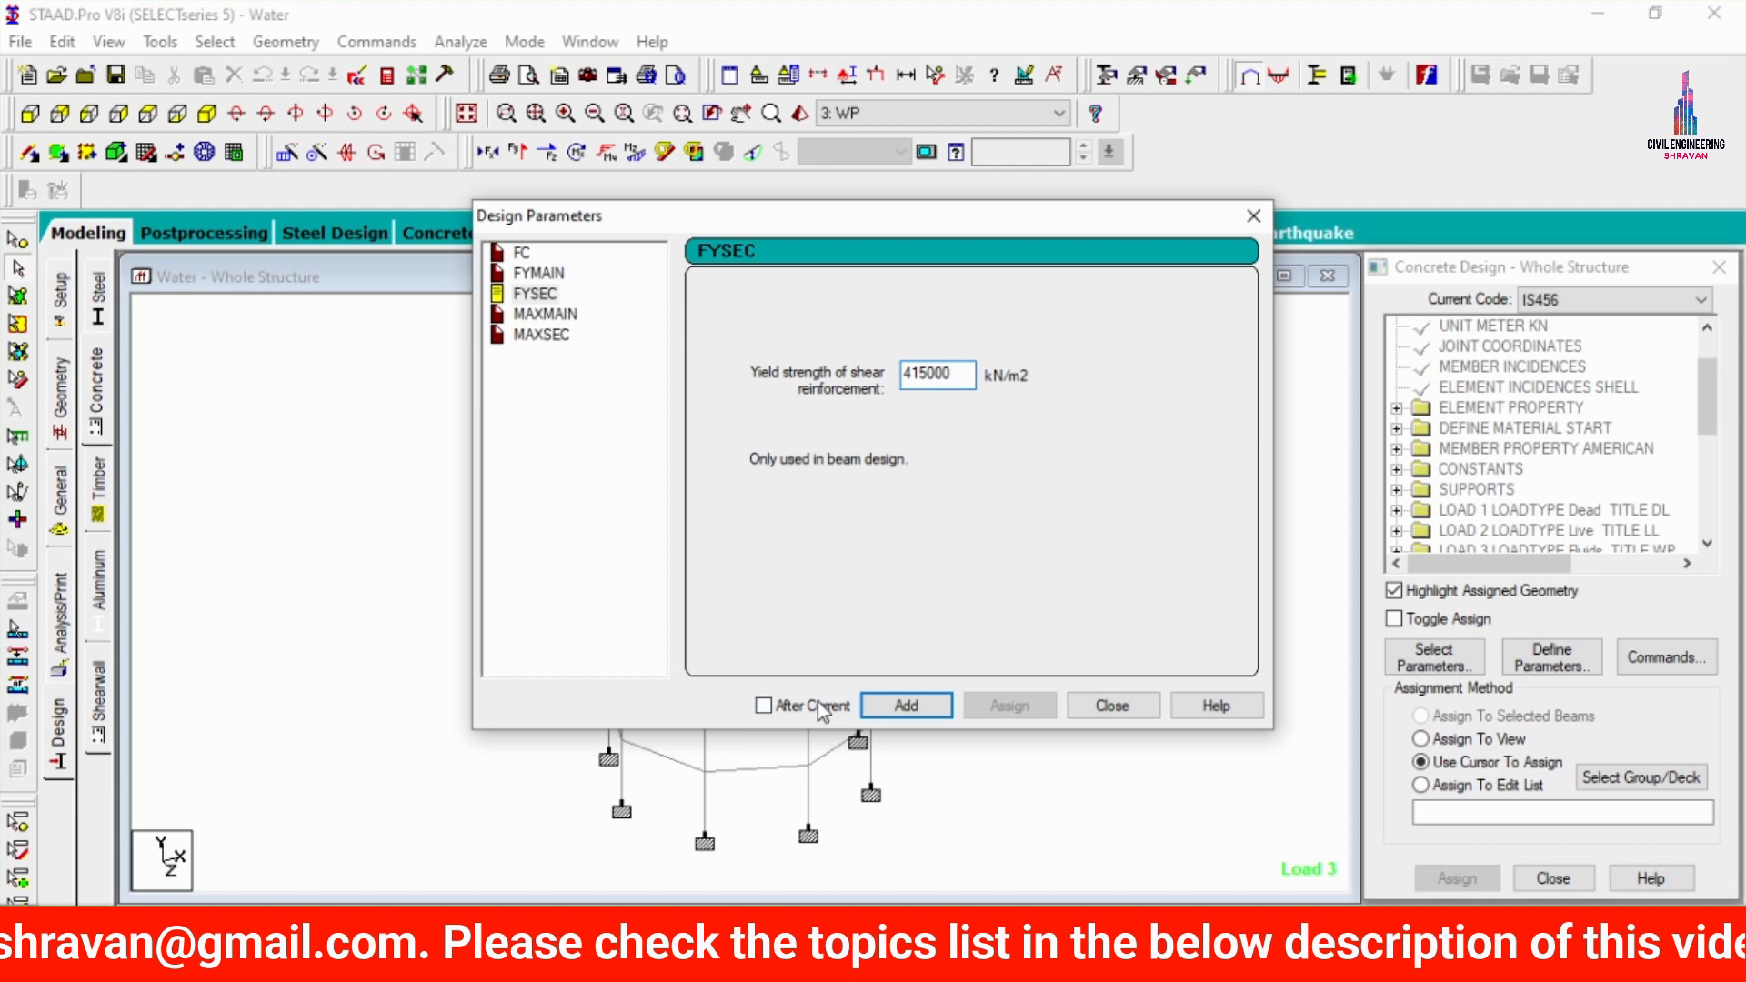
click(907, 705)
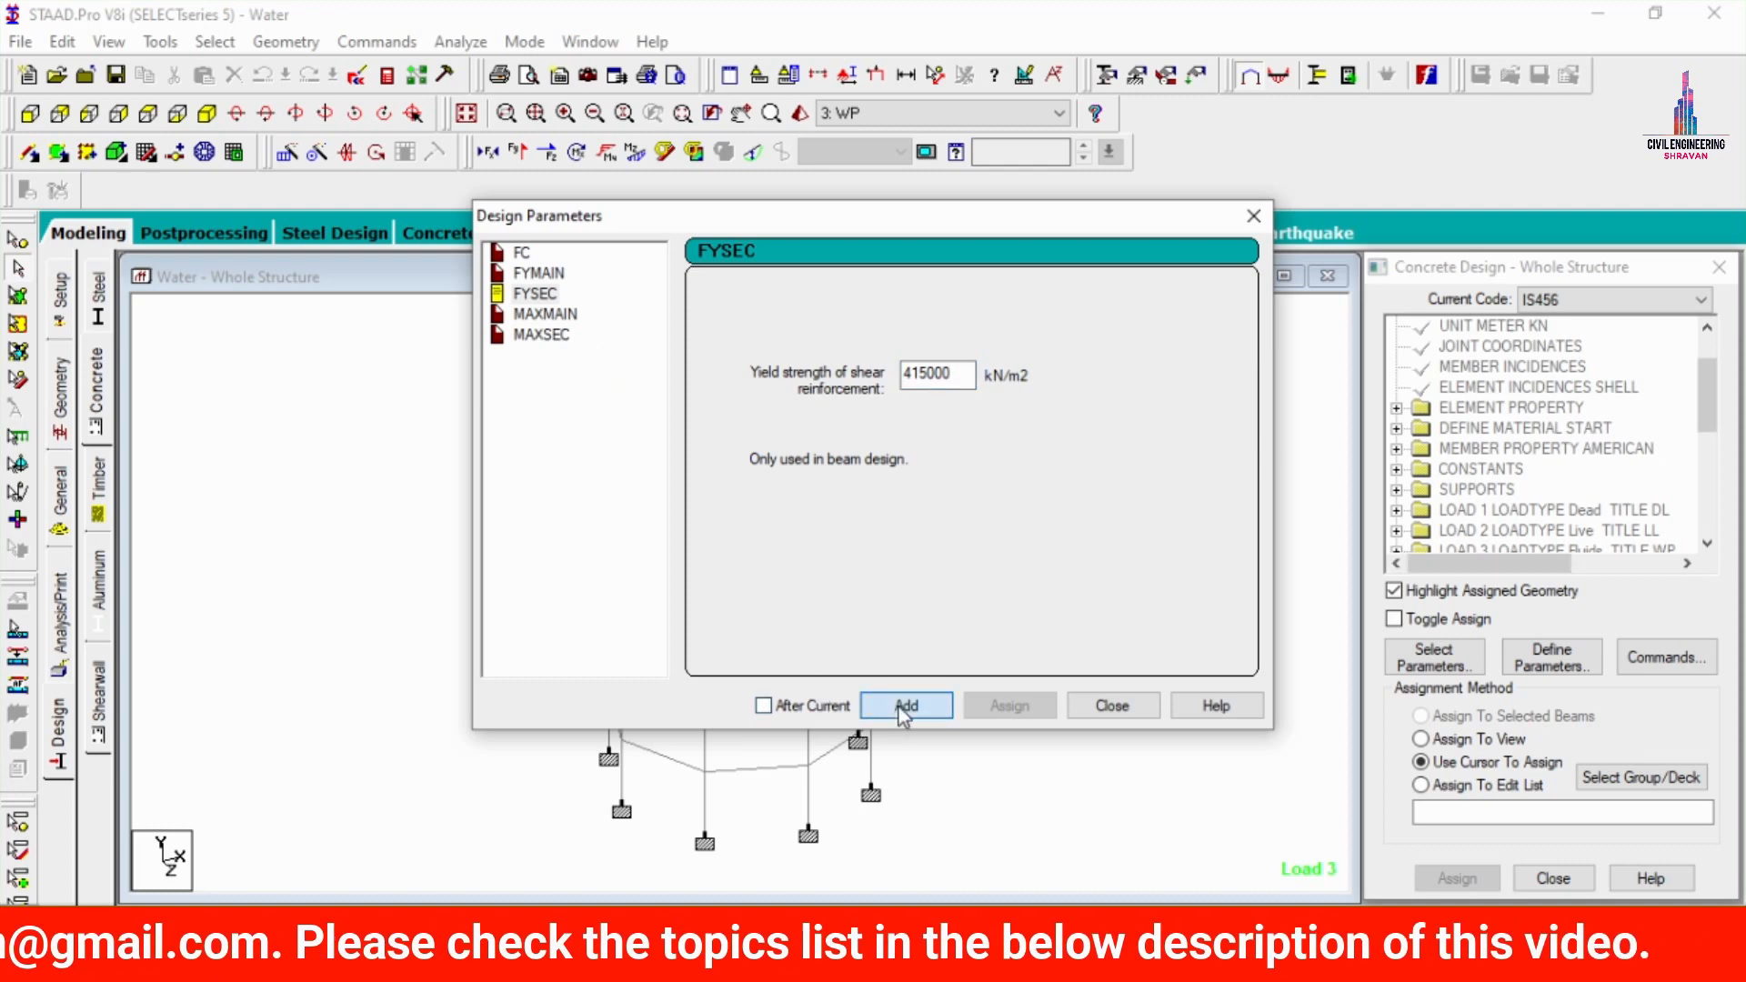
- Add maximum reinforcement sizes of 16 mm for MAXMAIN and 12 mm for MAXSEC, and finish defining parameters
click(573, 320)
click(710, 403)
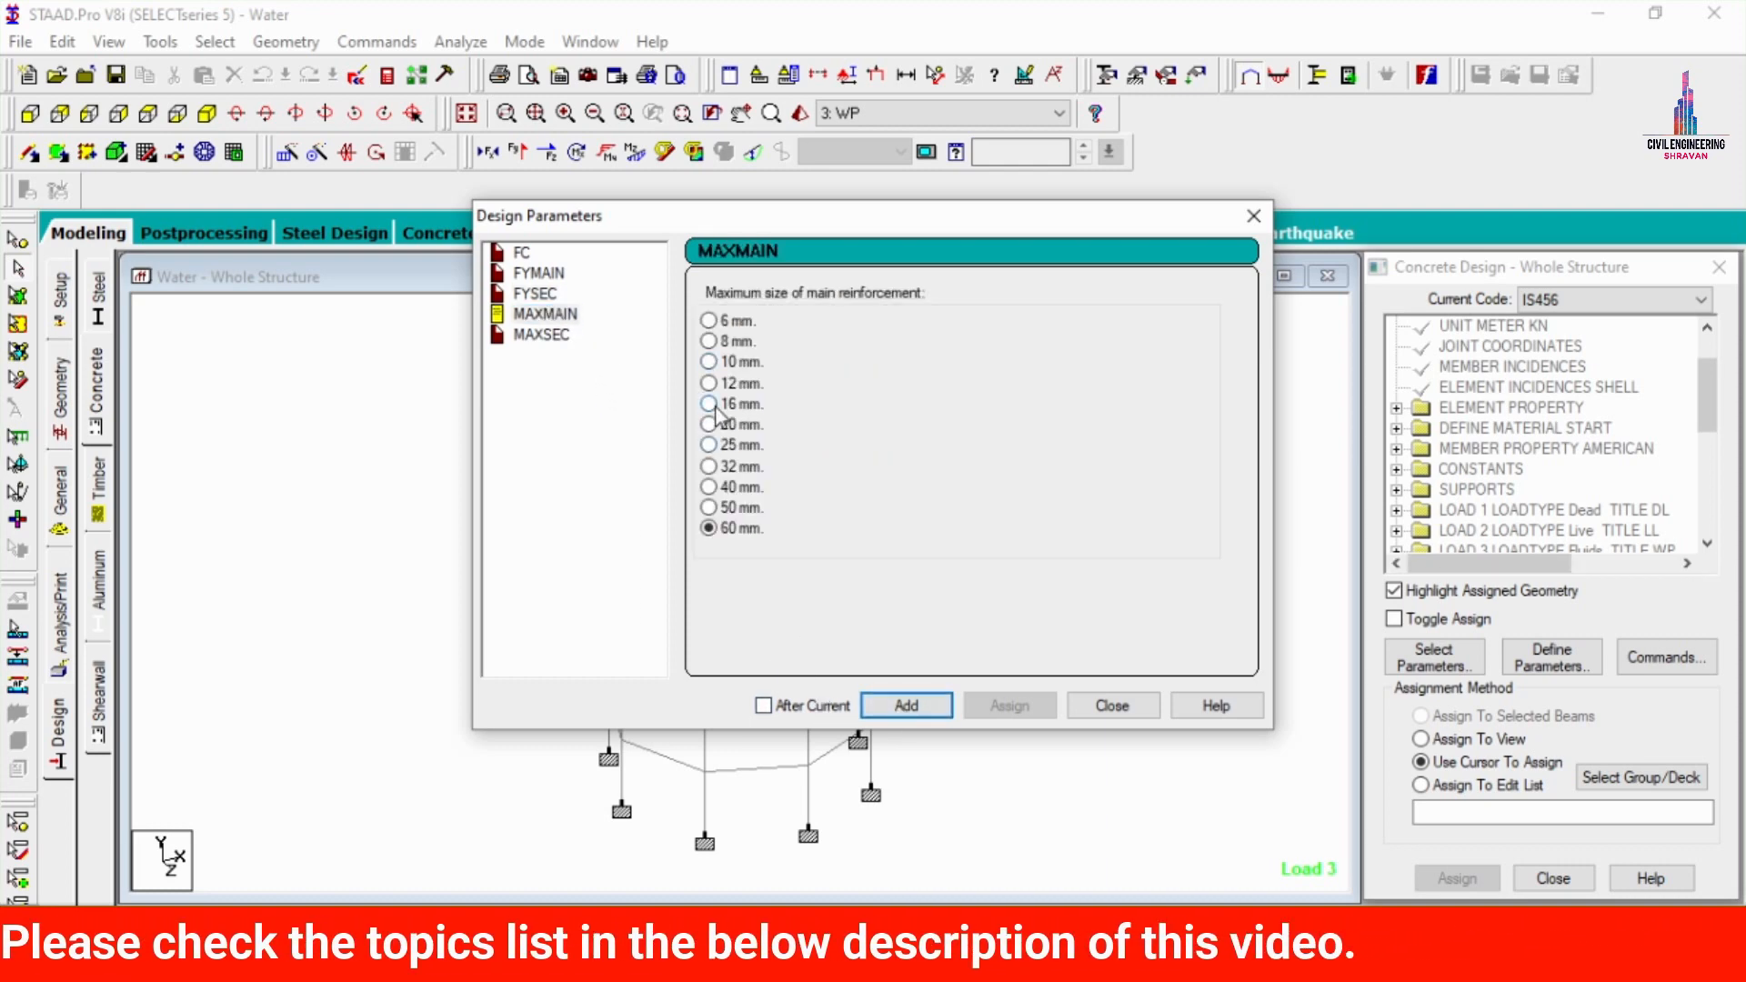
click(903, 706)
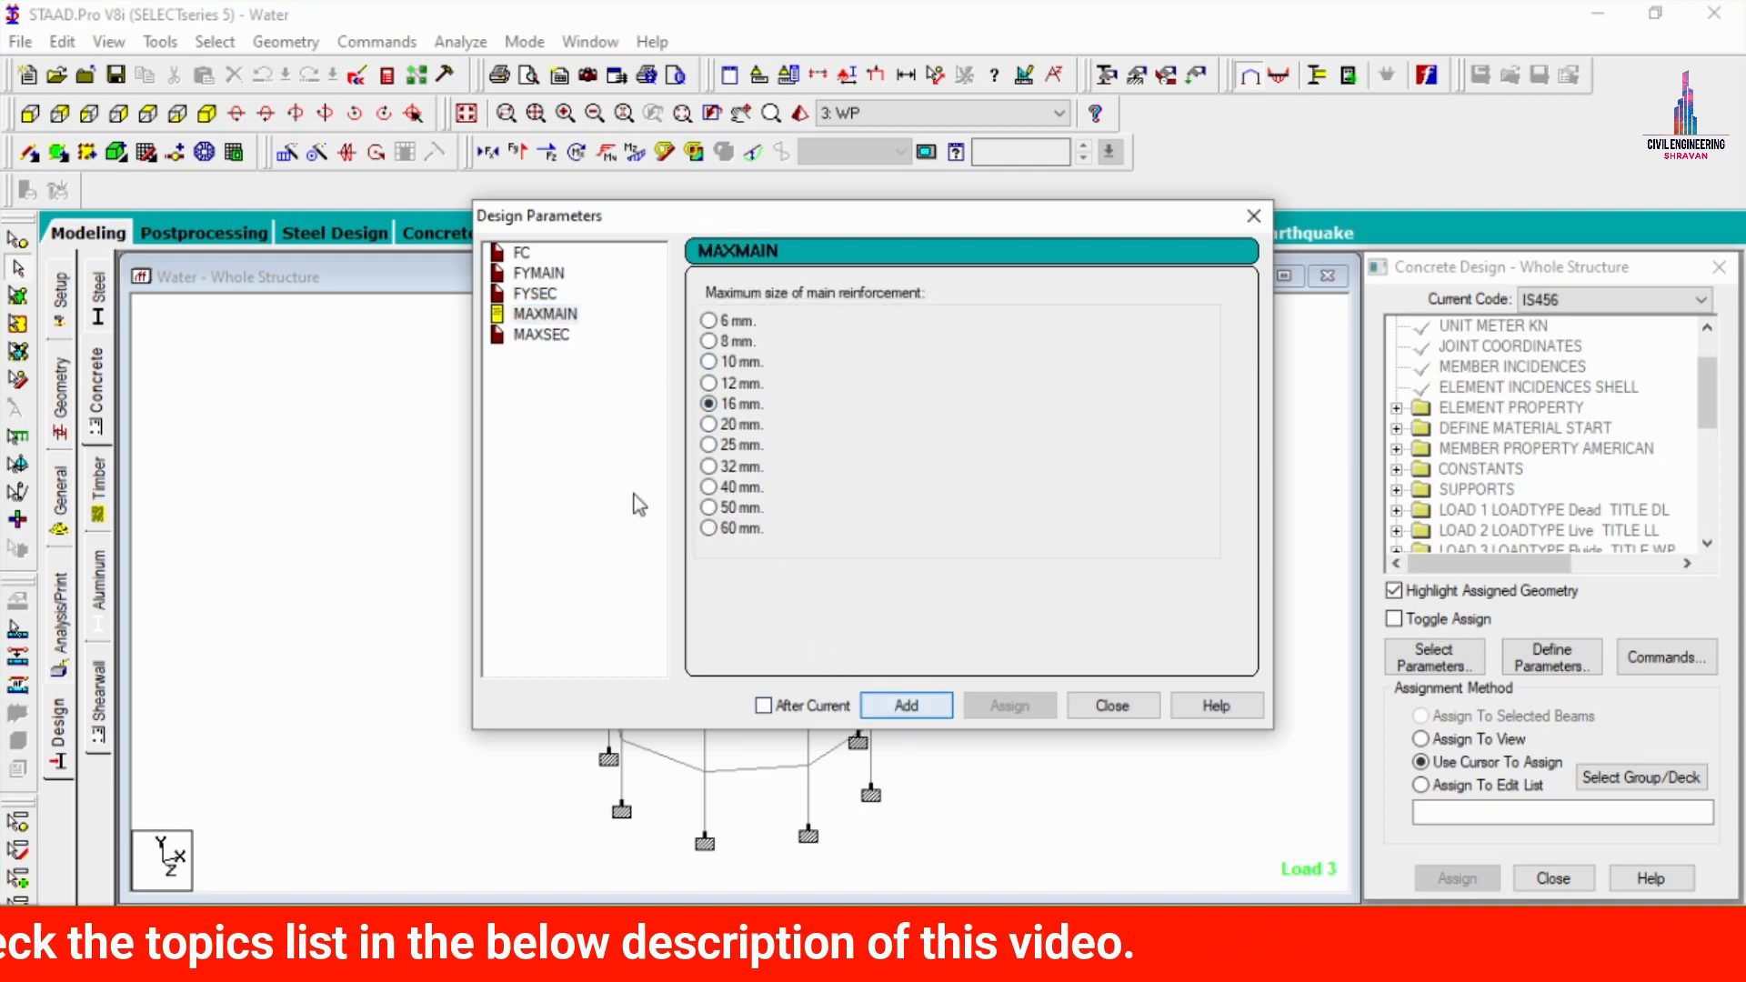
click(550, 335)
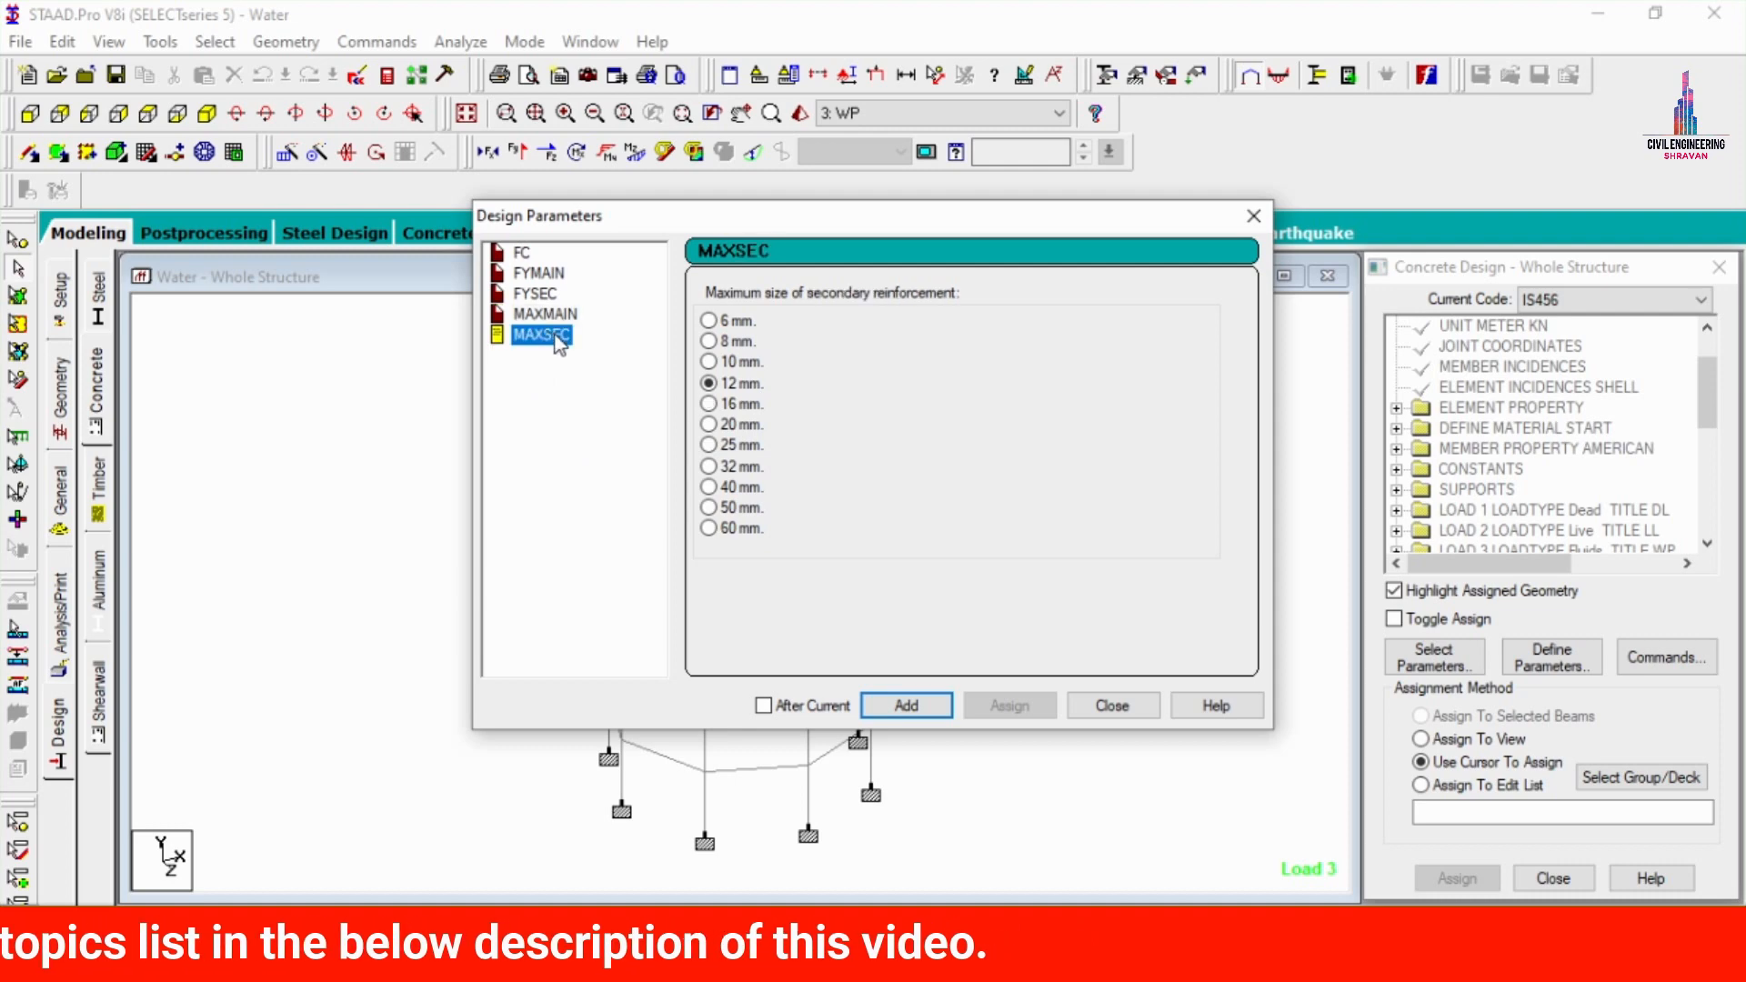
click(921, 714)
click(1111, 706)
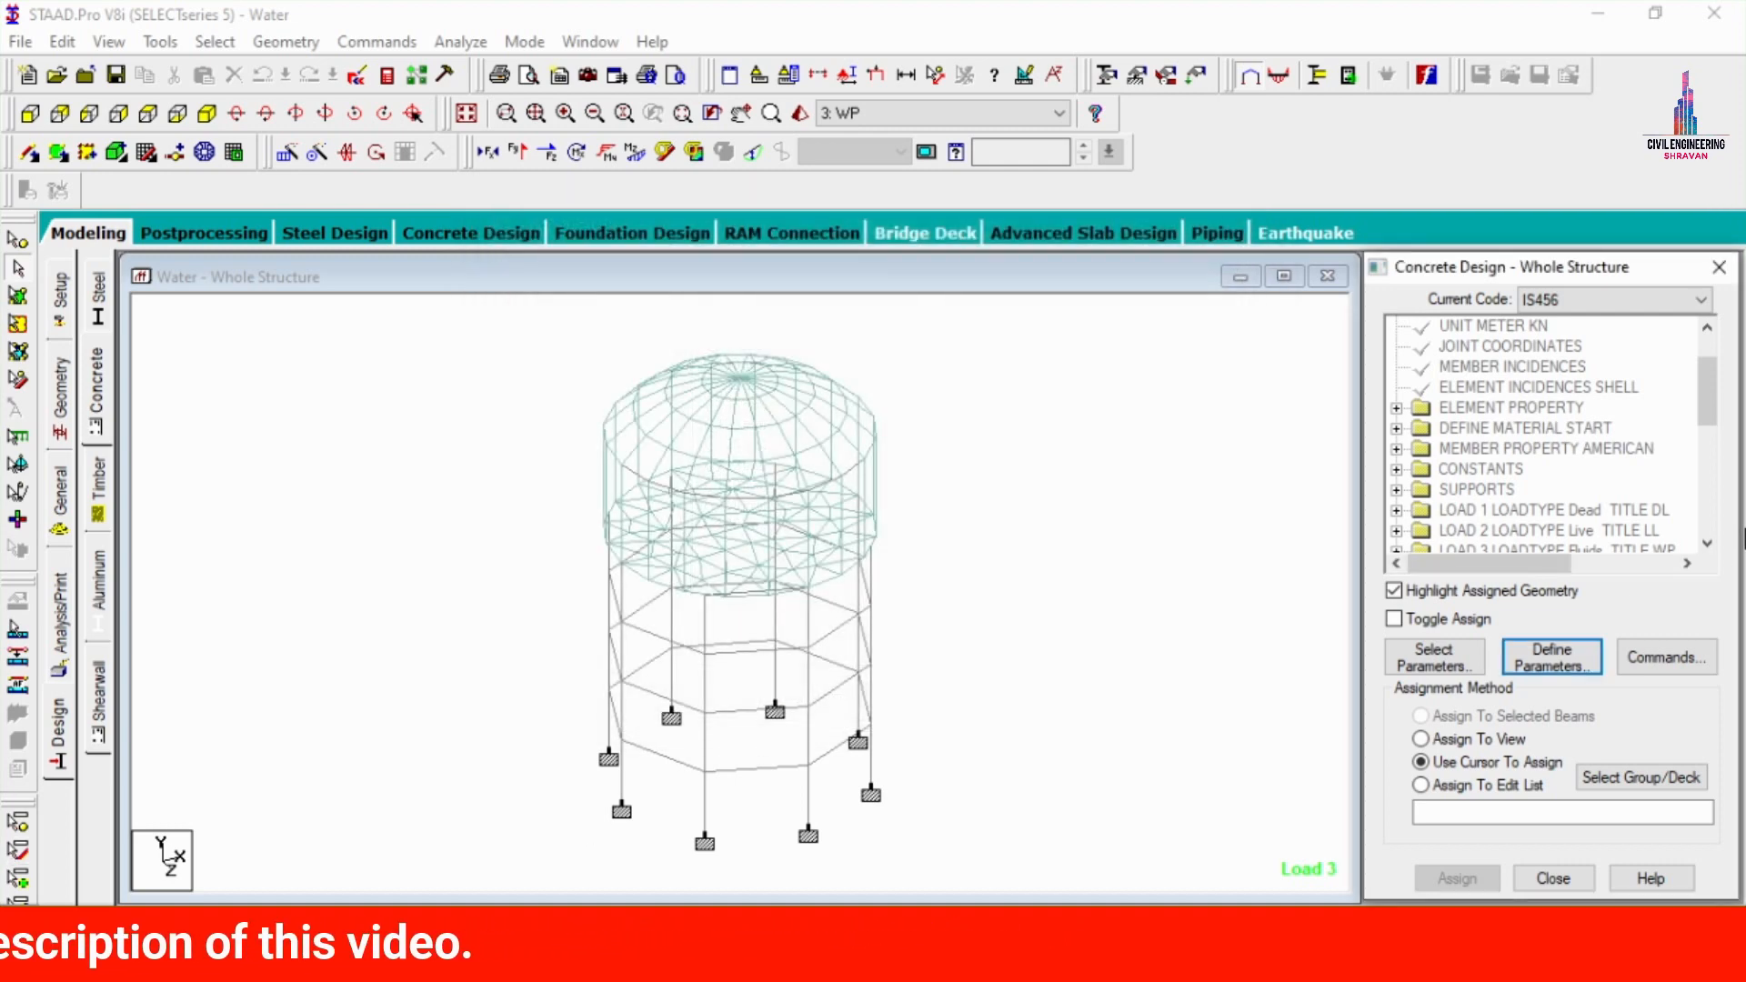
- Add the DESIGN BEAM, DESIGN COLUMN, DESIGN SLAB/ELEMENT and TAKE OFF commands to the concrete design
click(1664, 659)
click(1111, 391)
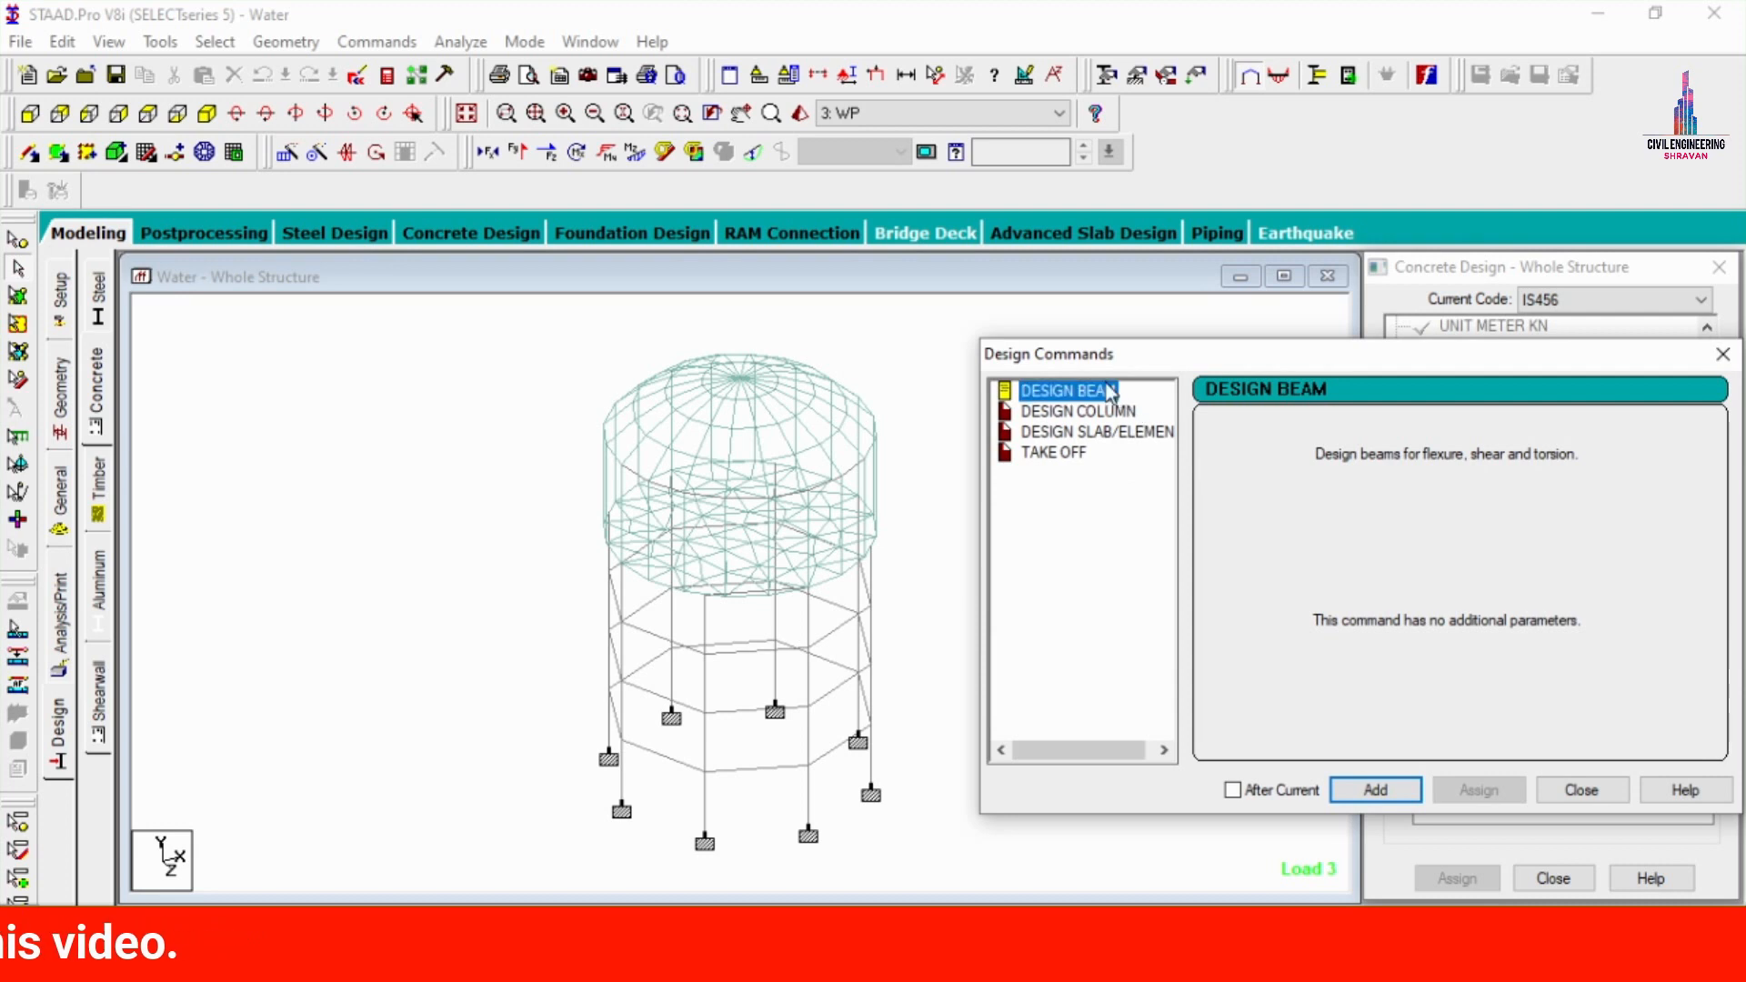
click(1384, 796)
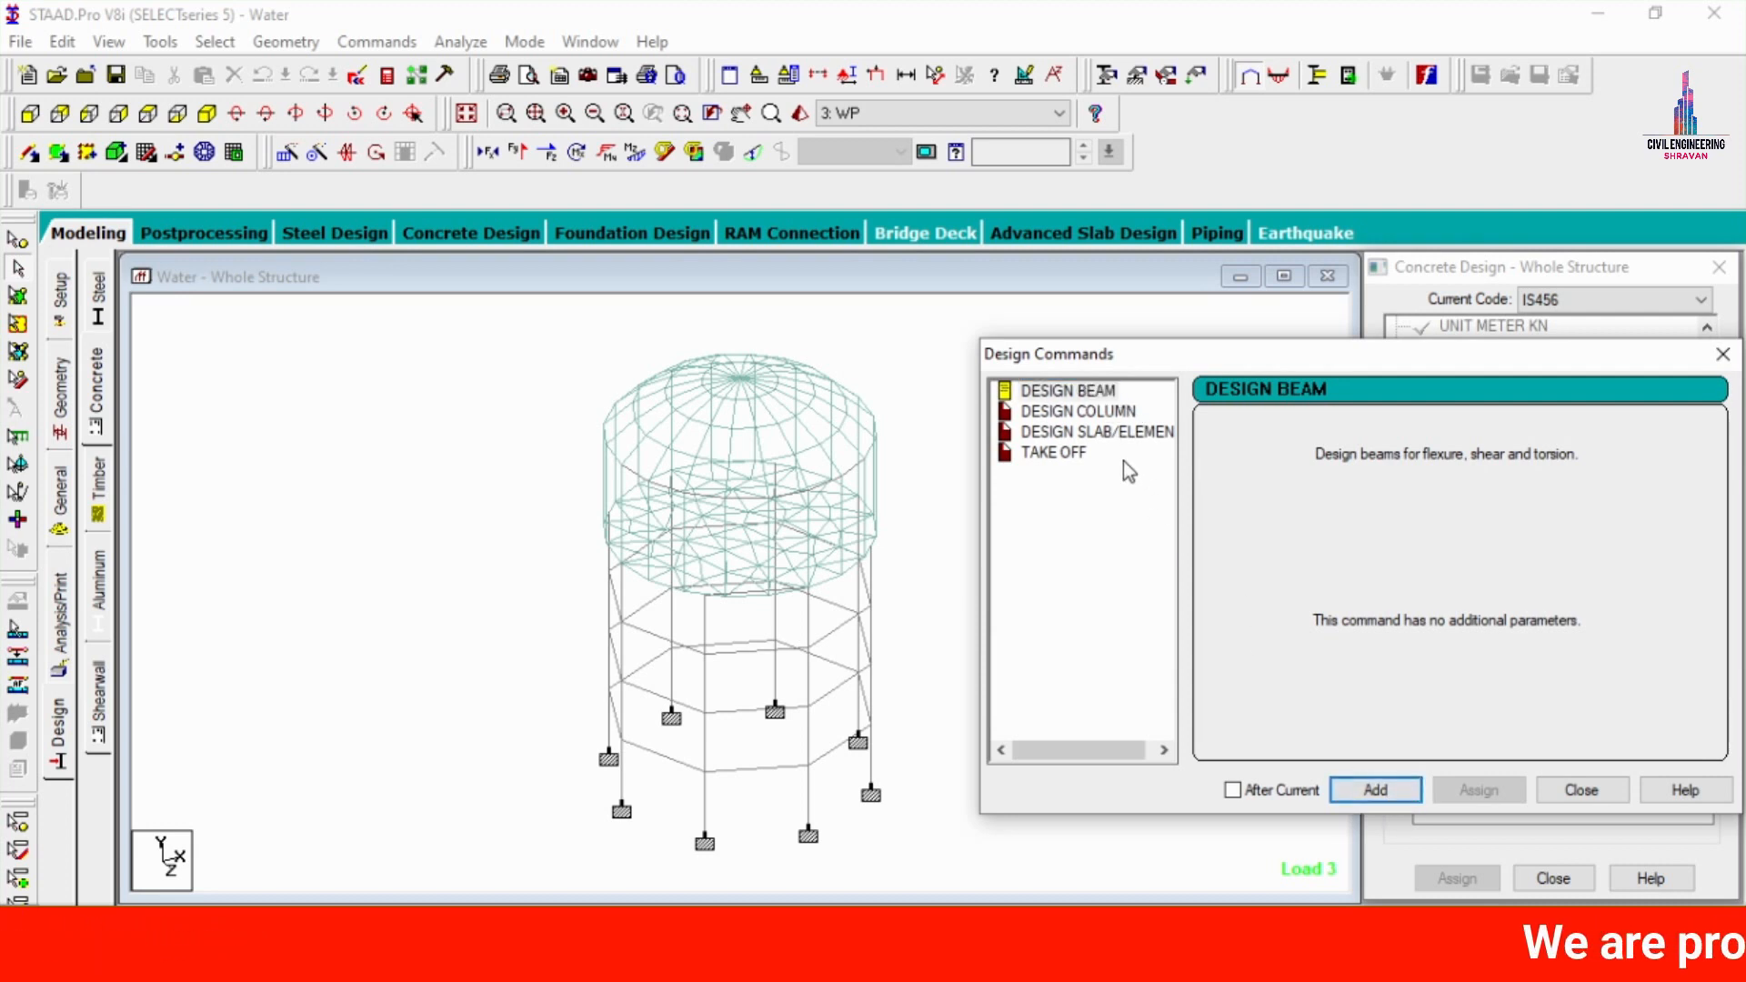
click(1105, 413)
click(1375, 790)
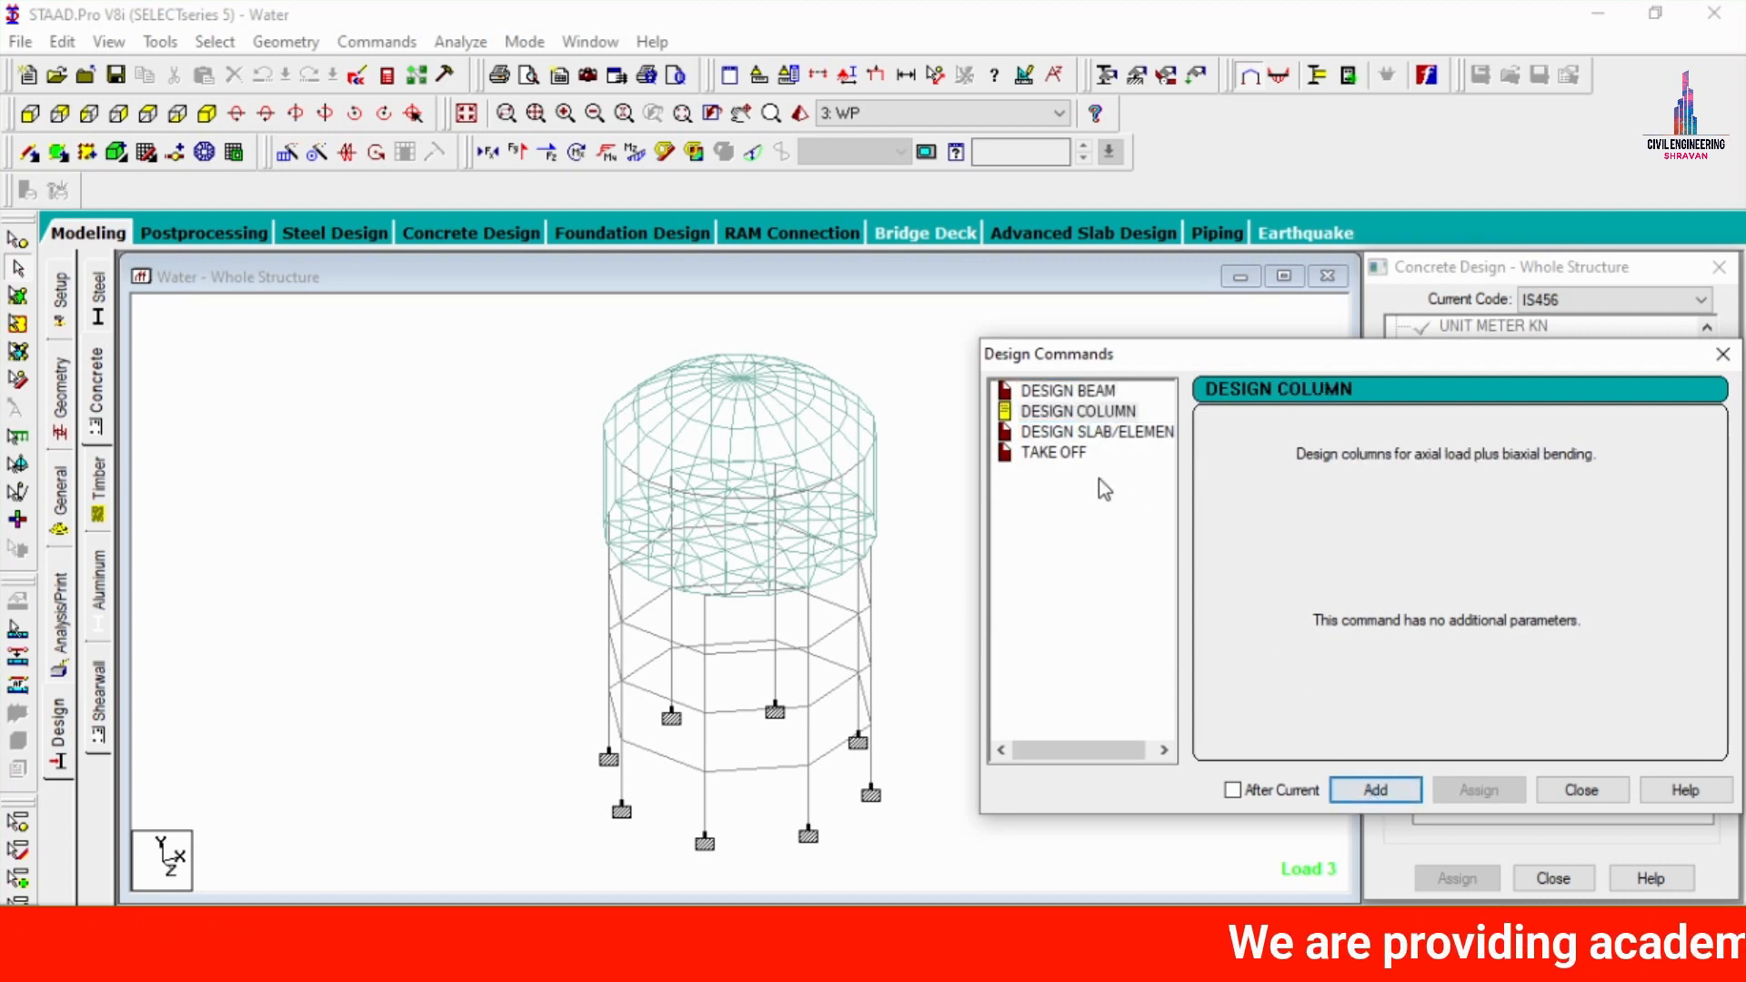
click(1091, 432)
click(1369, 789)
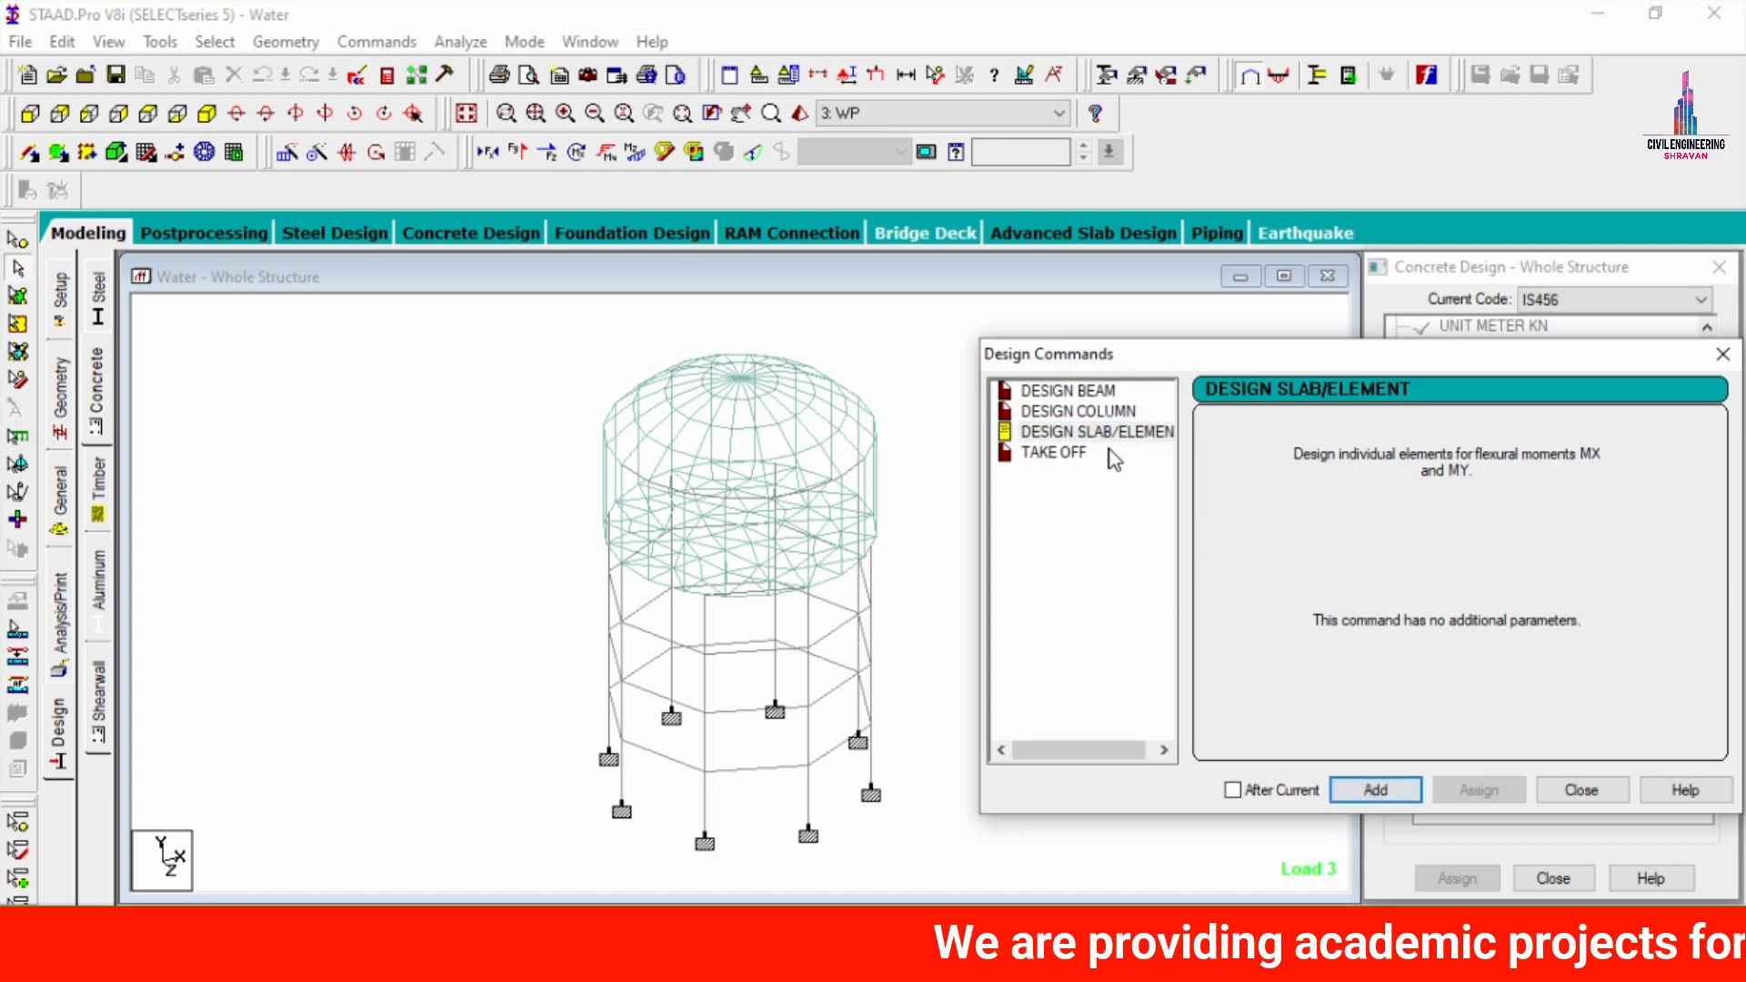
click(1105, 452)
click(1375, 789)
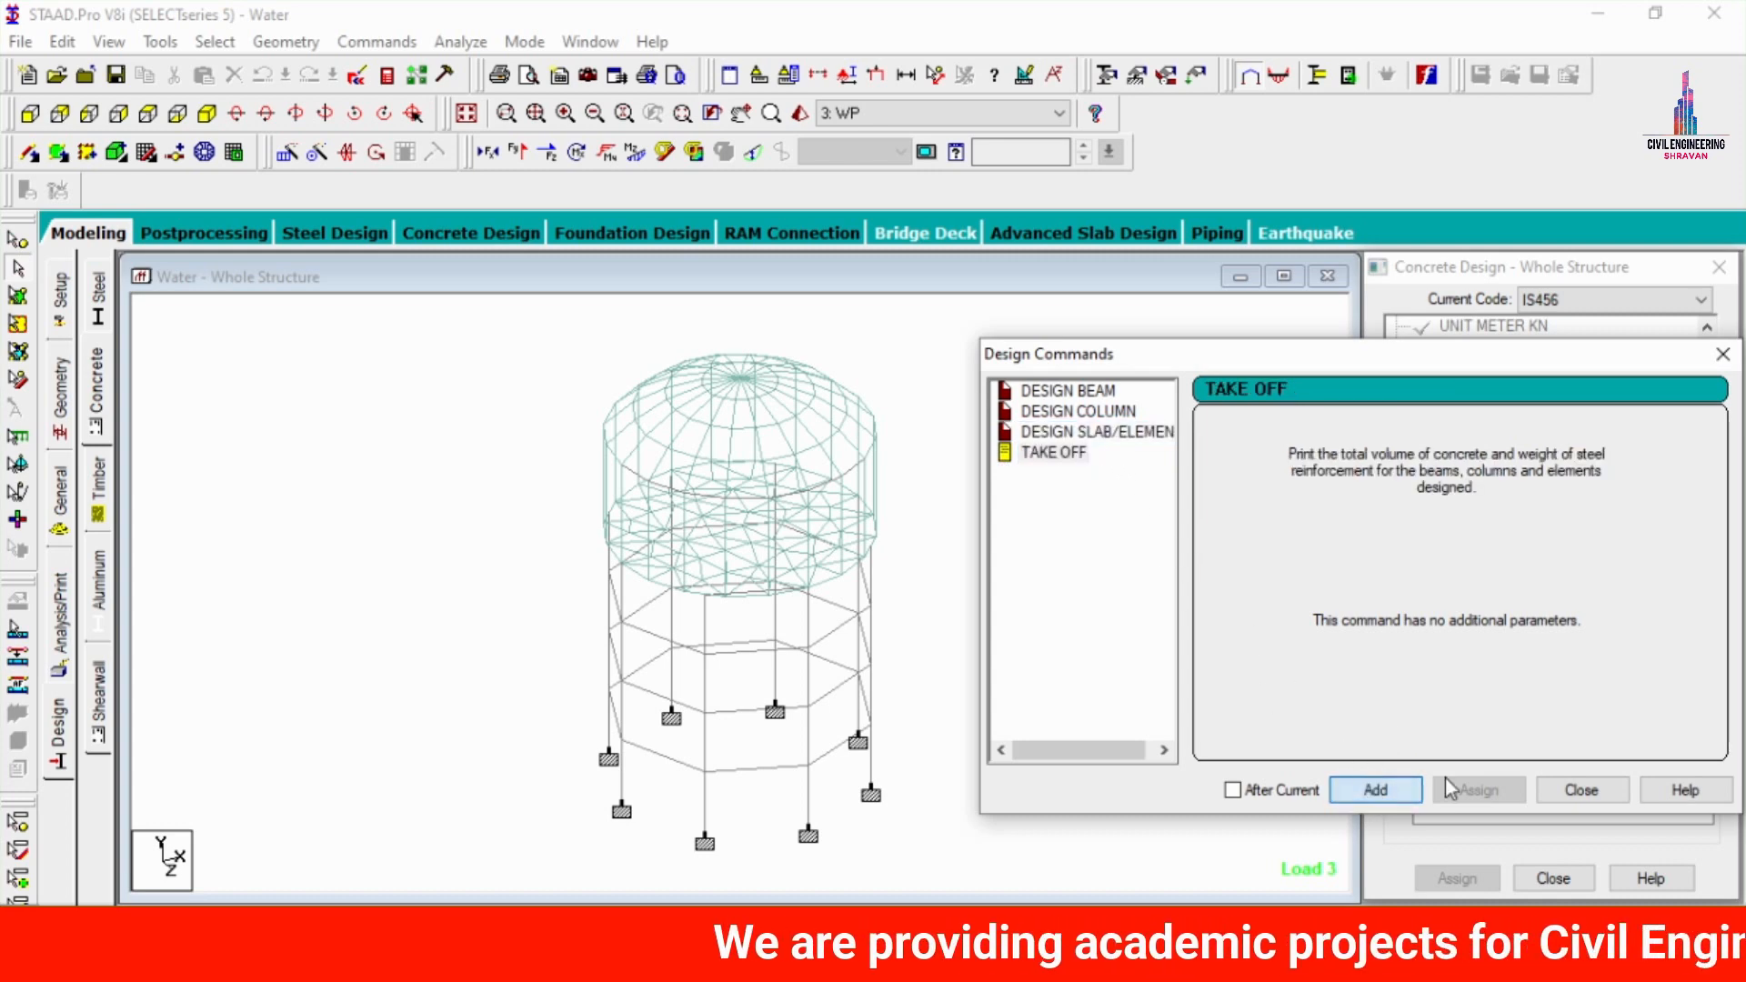
click(1580, 790)
- Delete the duplicate FC 30000 parameter from the concrete design commands
drag(1697, 398, 1727, 498)
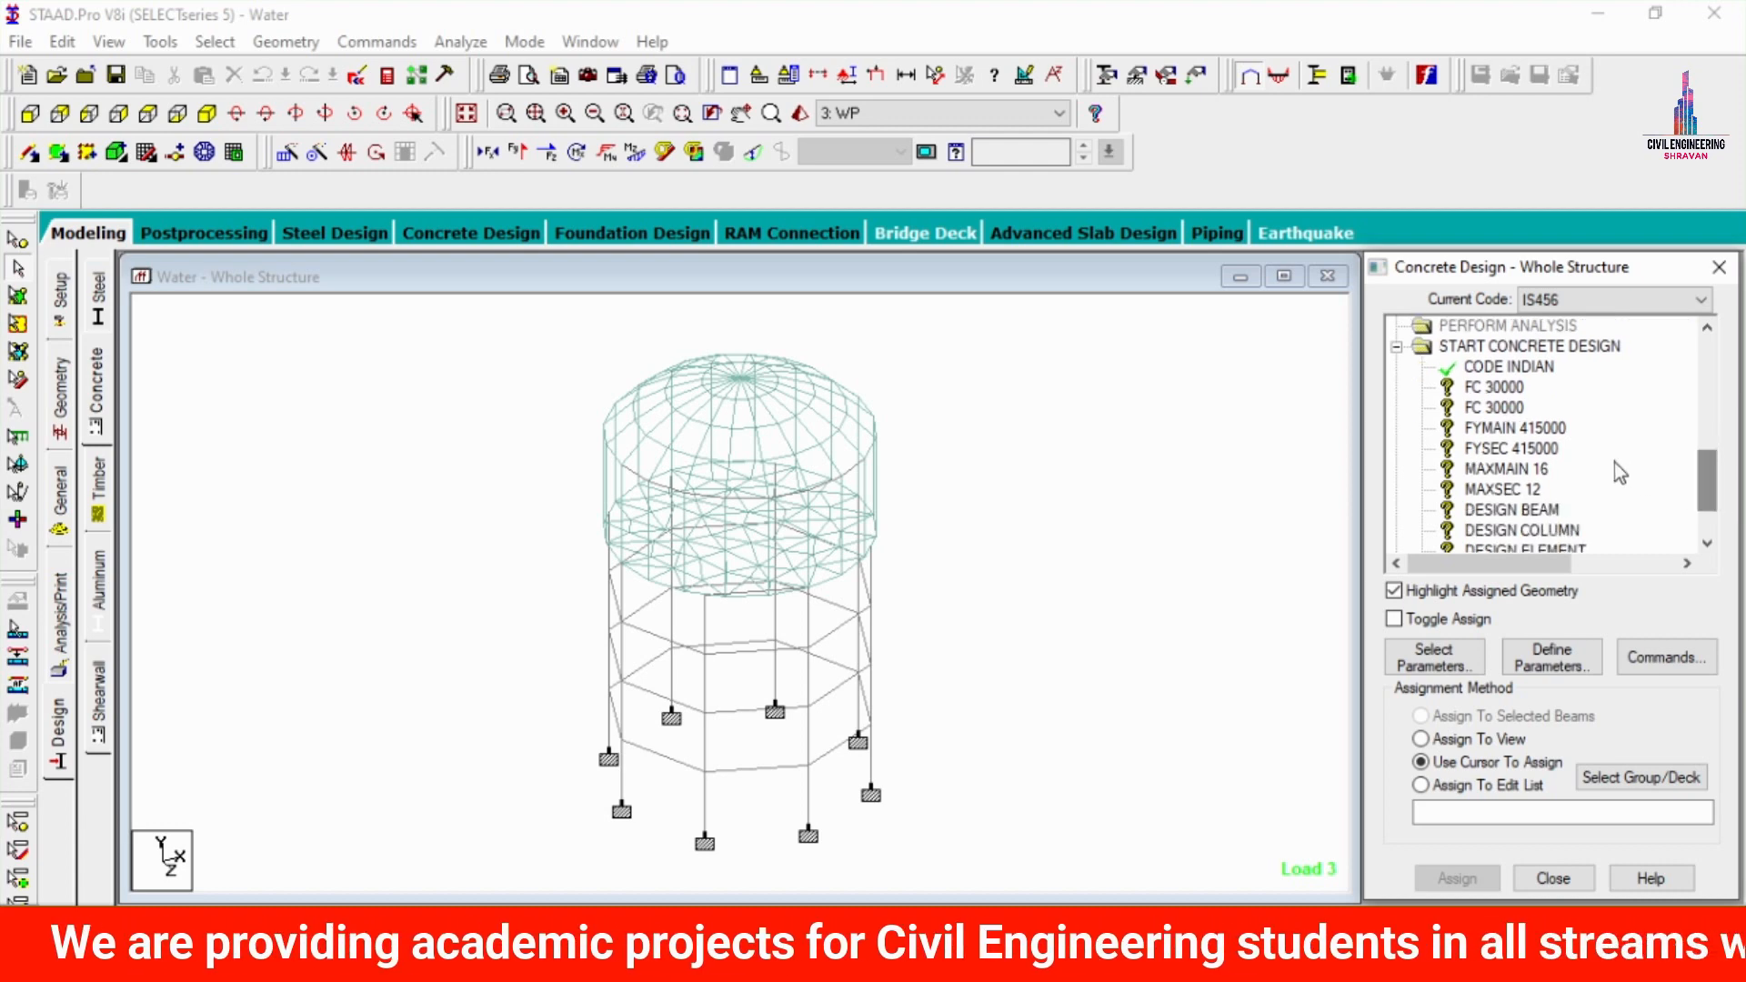
click(1500, 408)
right_click(1500, 408)
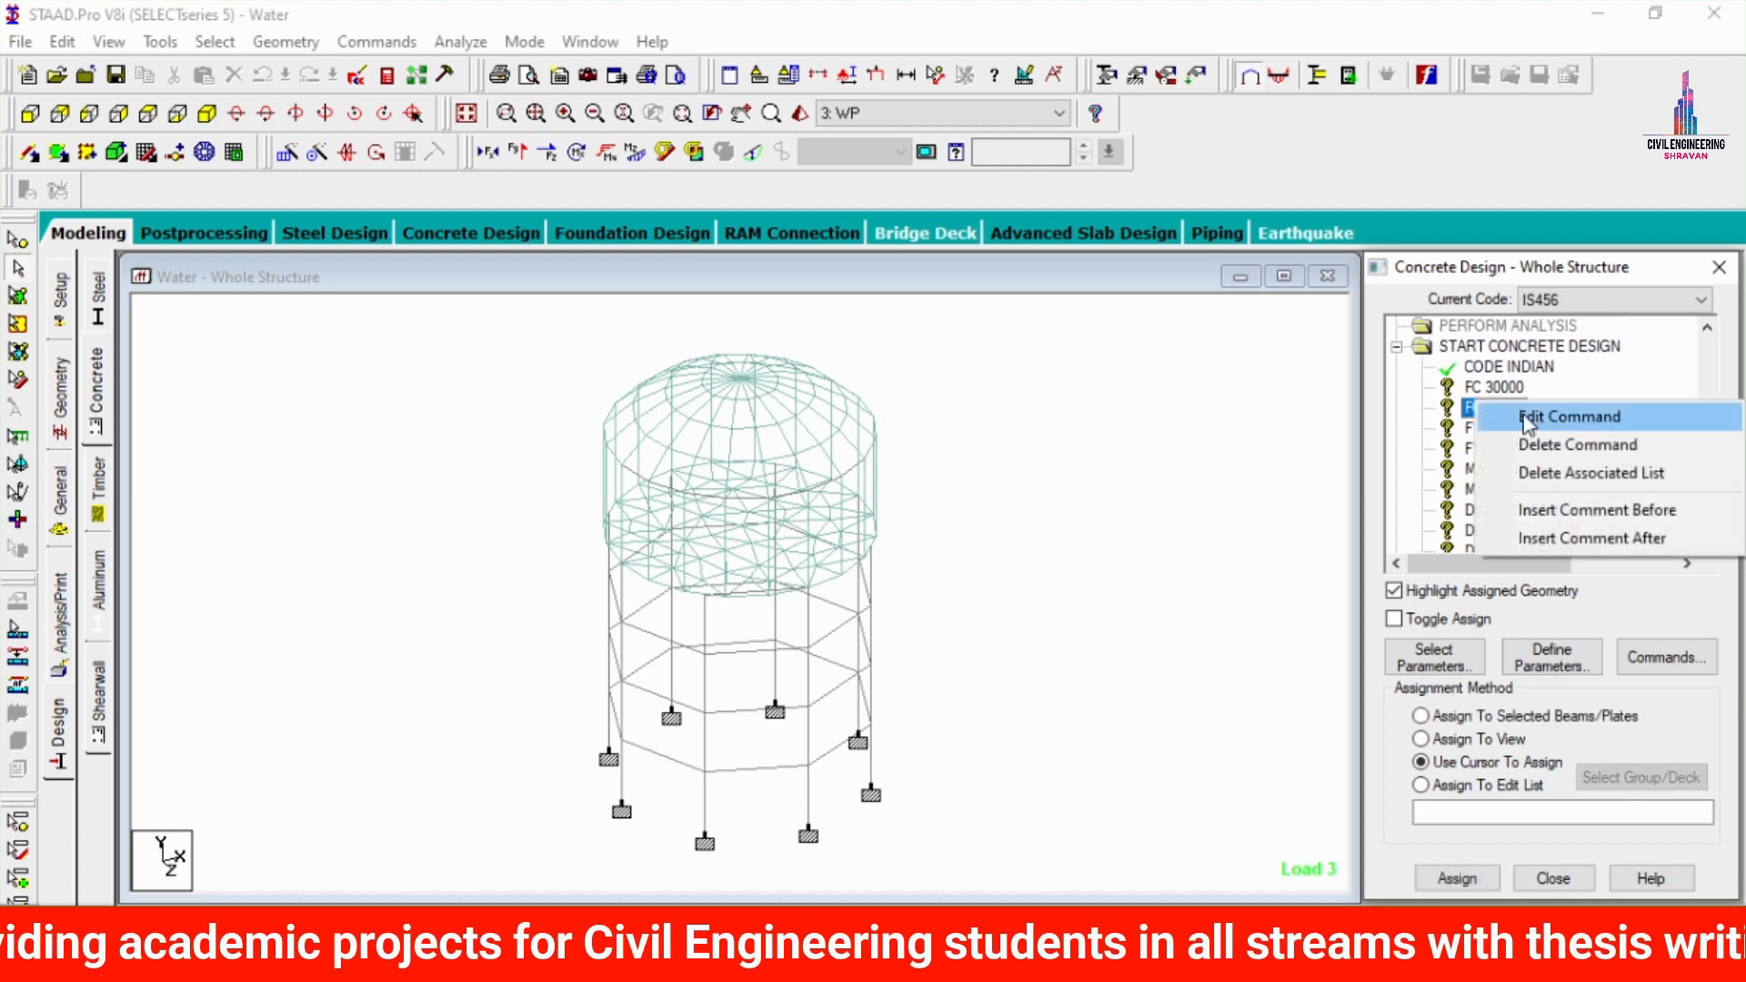
click(1556, 446)
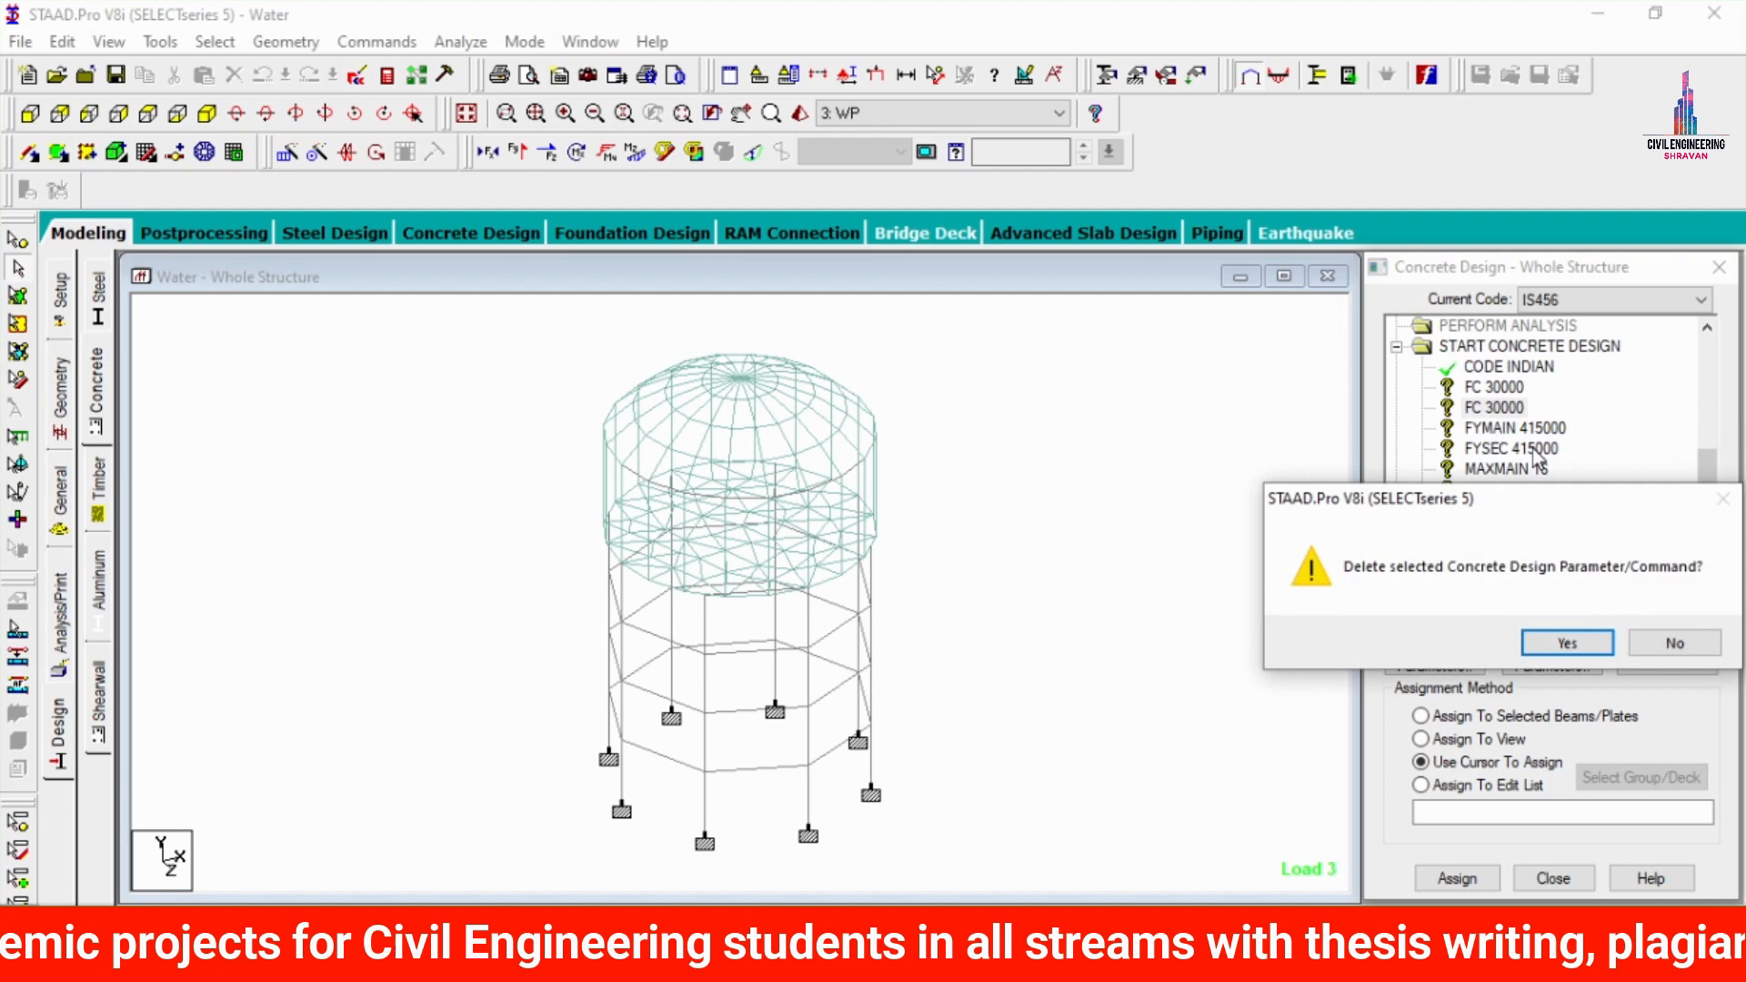
click(1567, 642)
- Assign the FC 30000 concrete strength parameter to the whole structure in view
click(1496, 389)
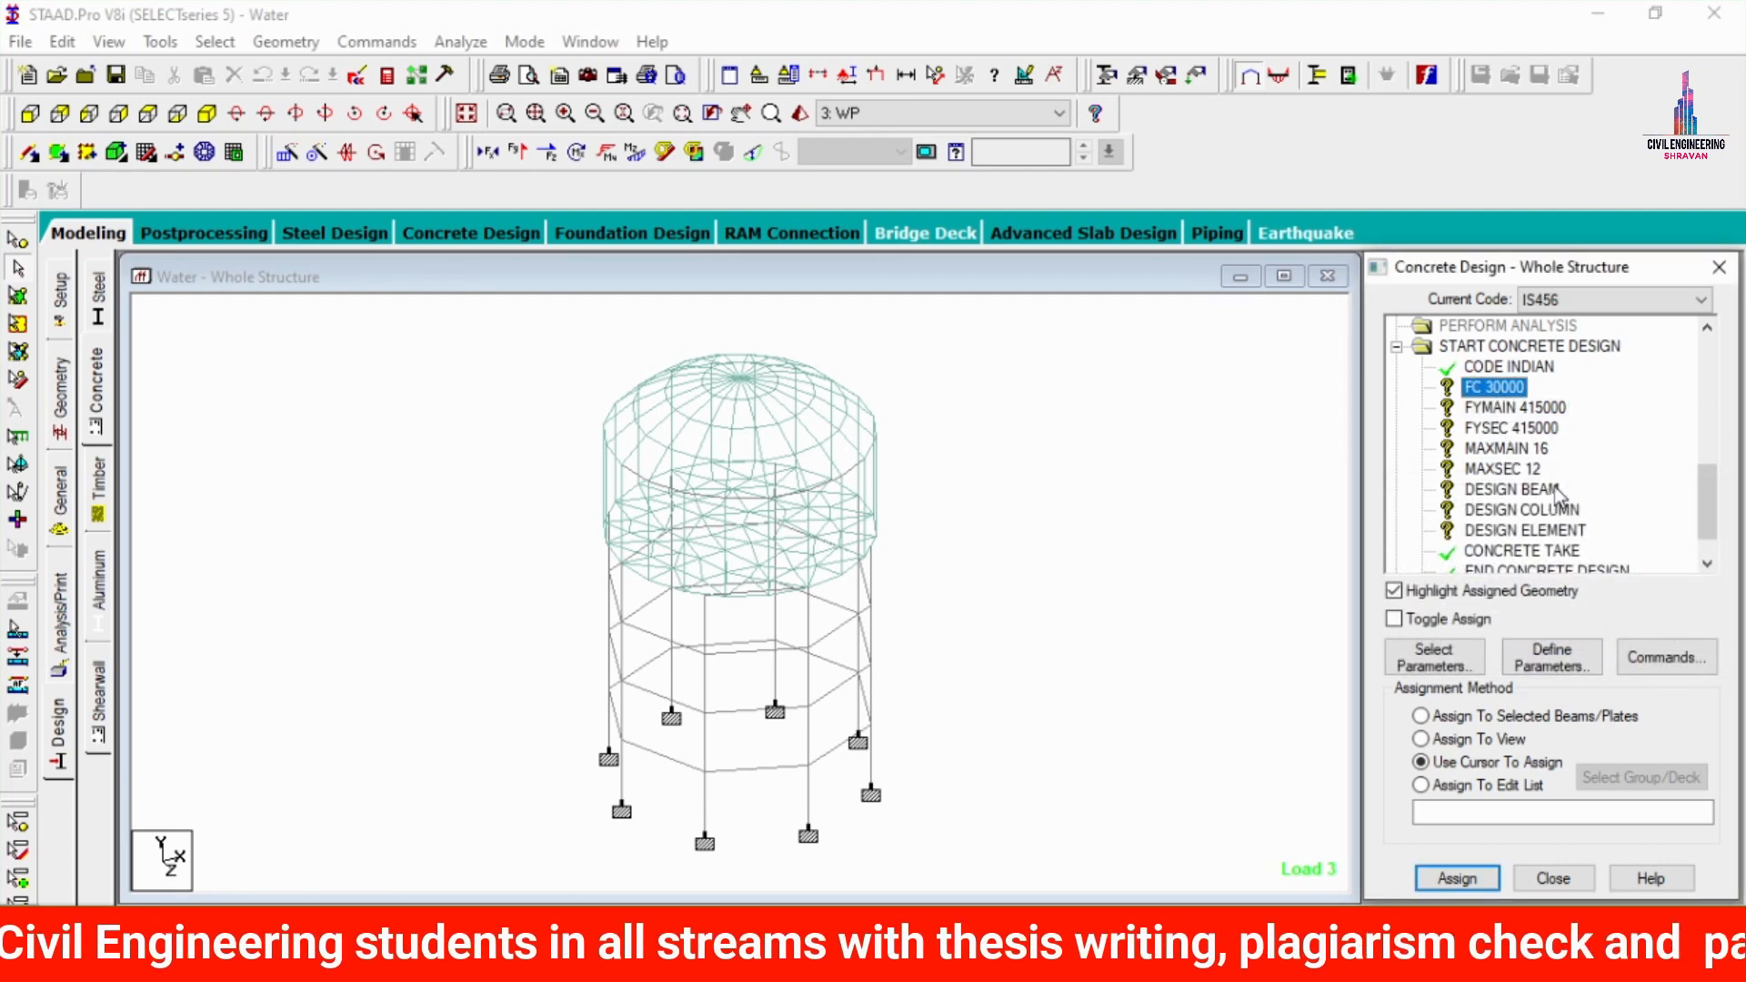
click(1479, 741)
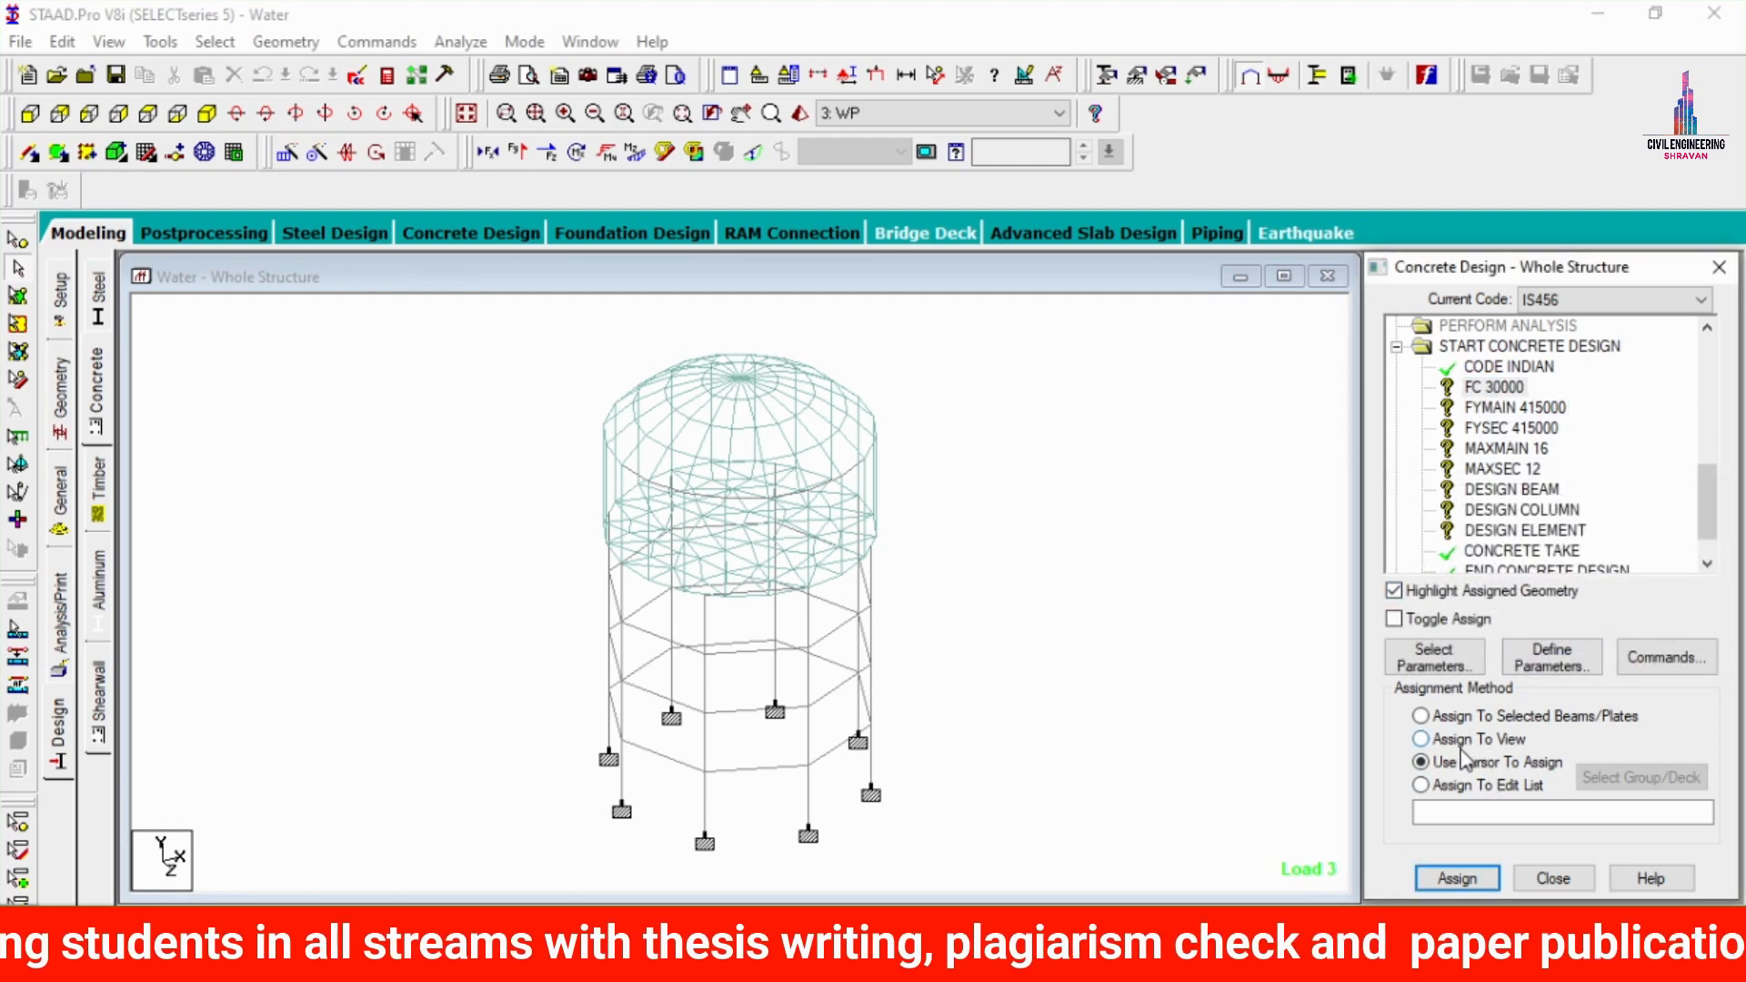
click(1455, 878)
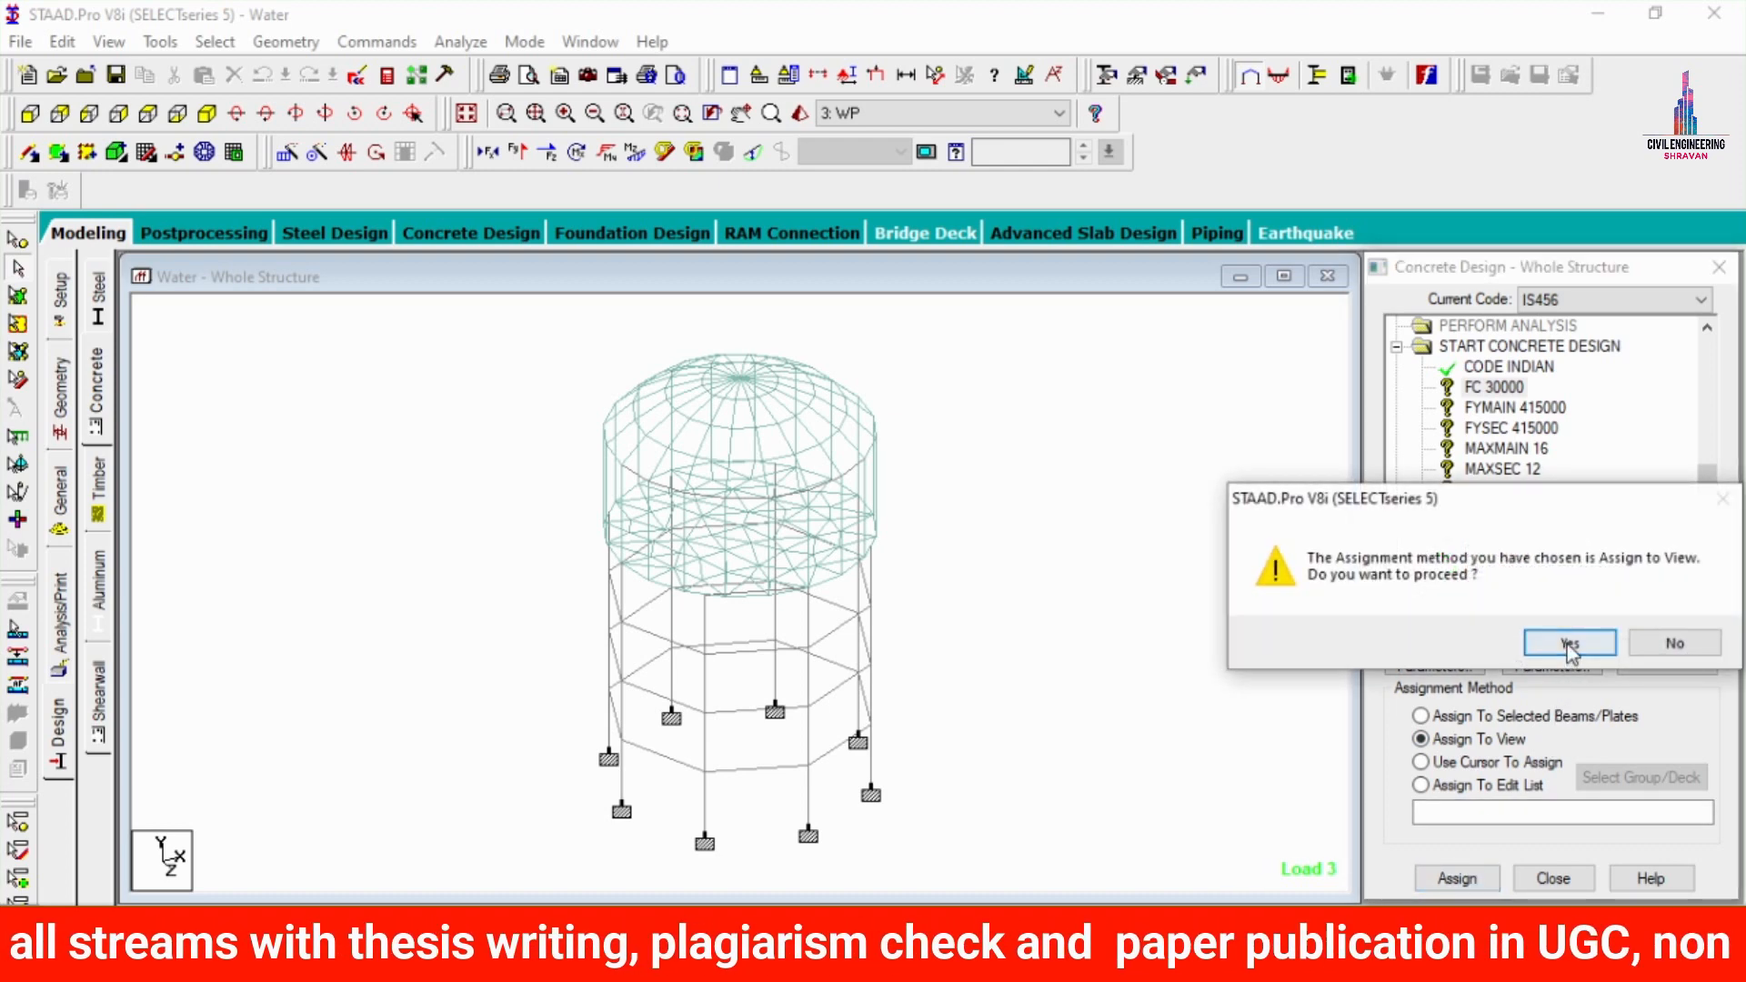
click(1562, 645)
- Assign the FYMAIN 415000 and FYSEC 415000 parameters to the whole structure in view
click(1514, 408)
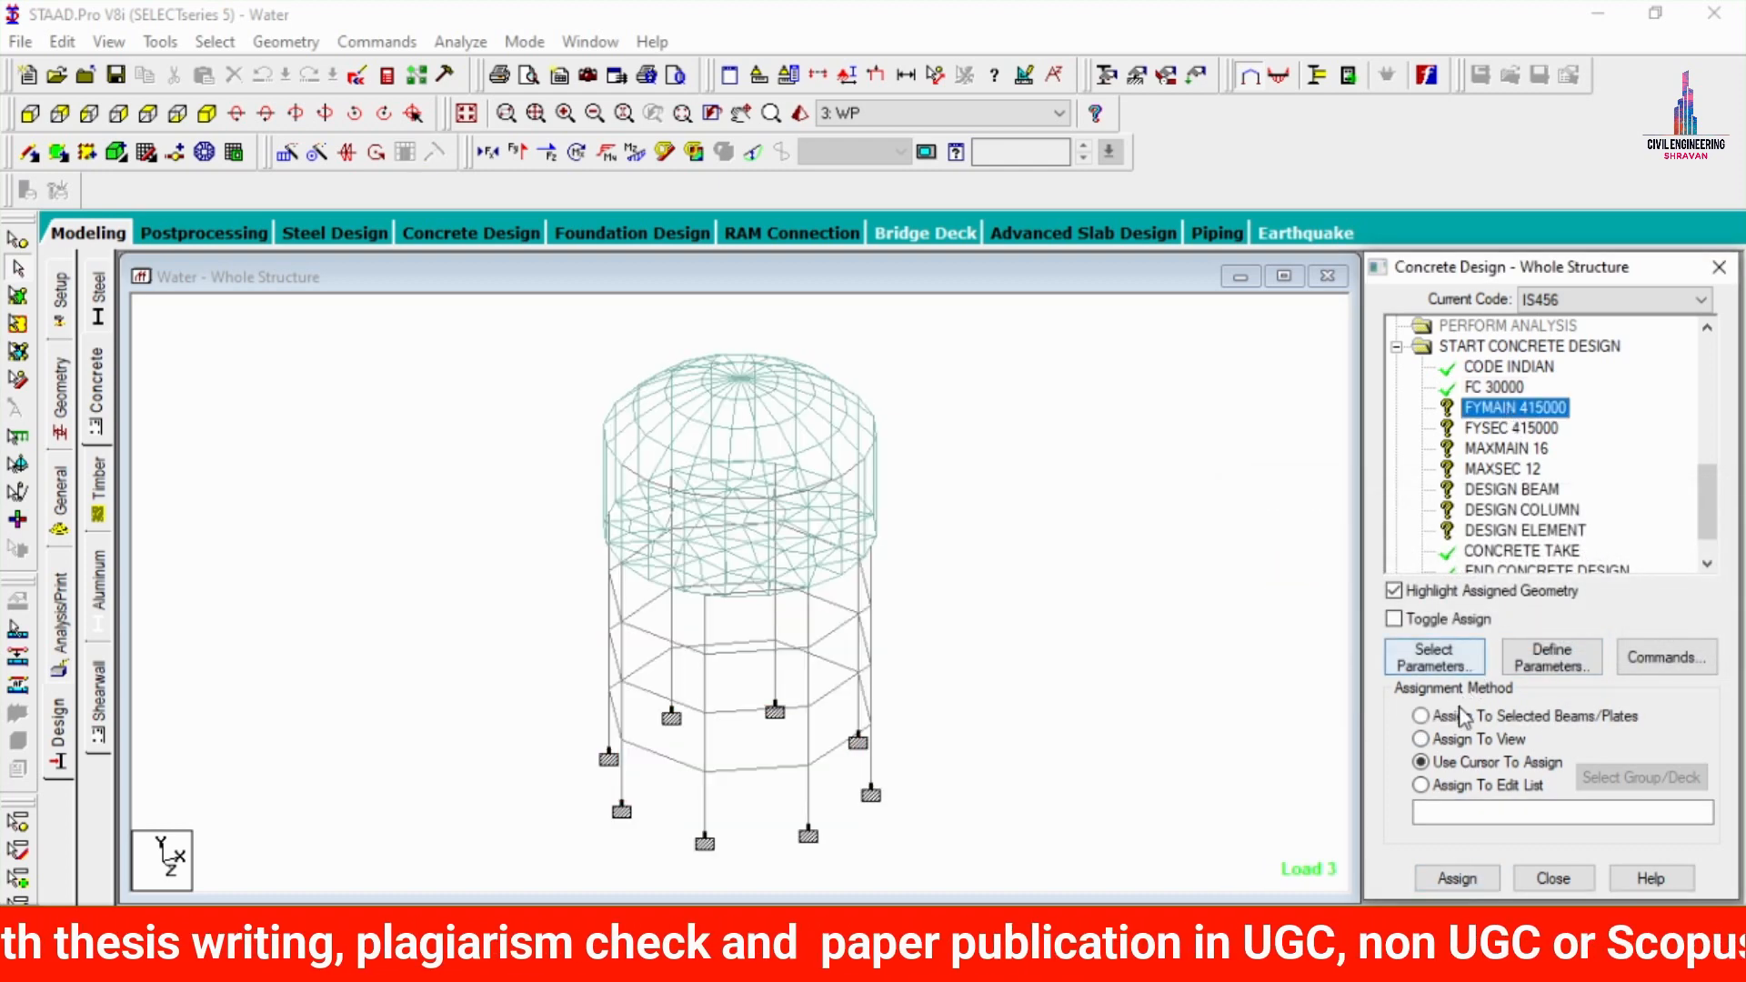
click(1455, 738)
click(1456, 878)
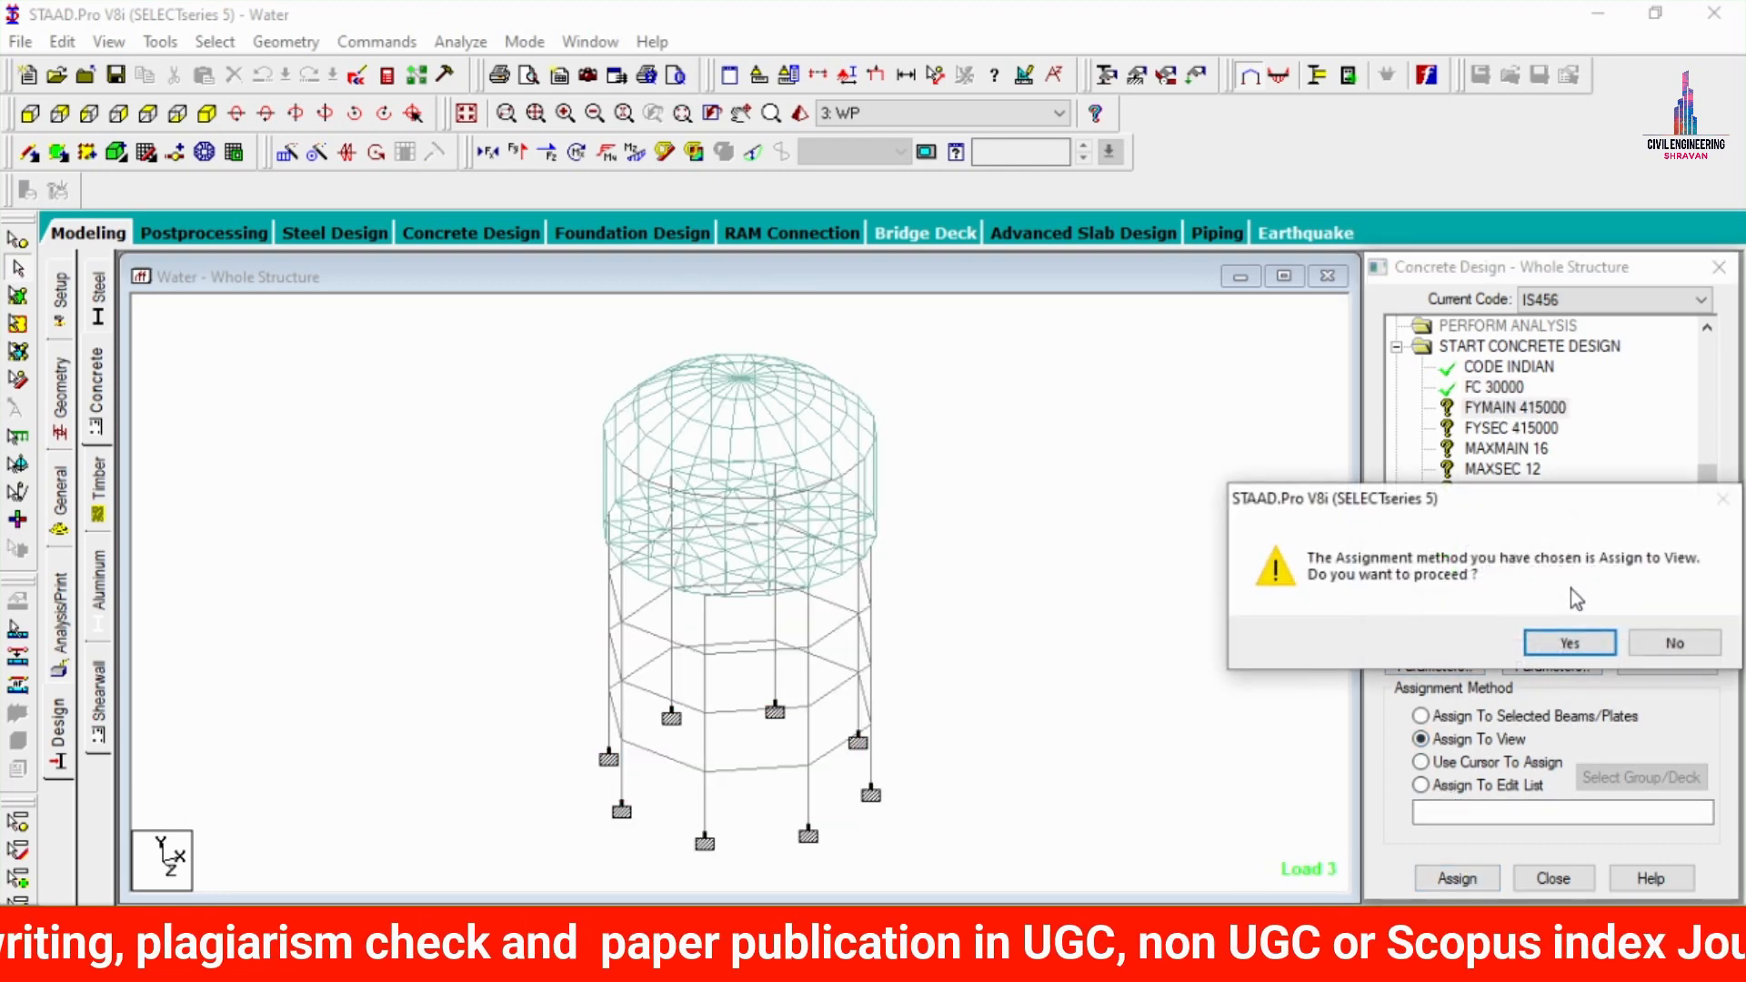
click(1560, 644)
click(1482, 428)
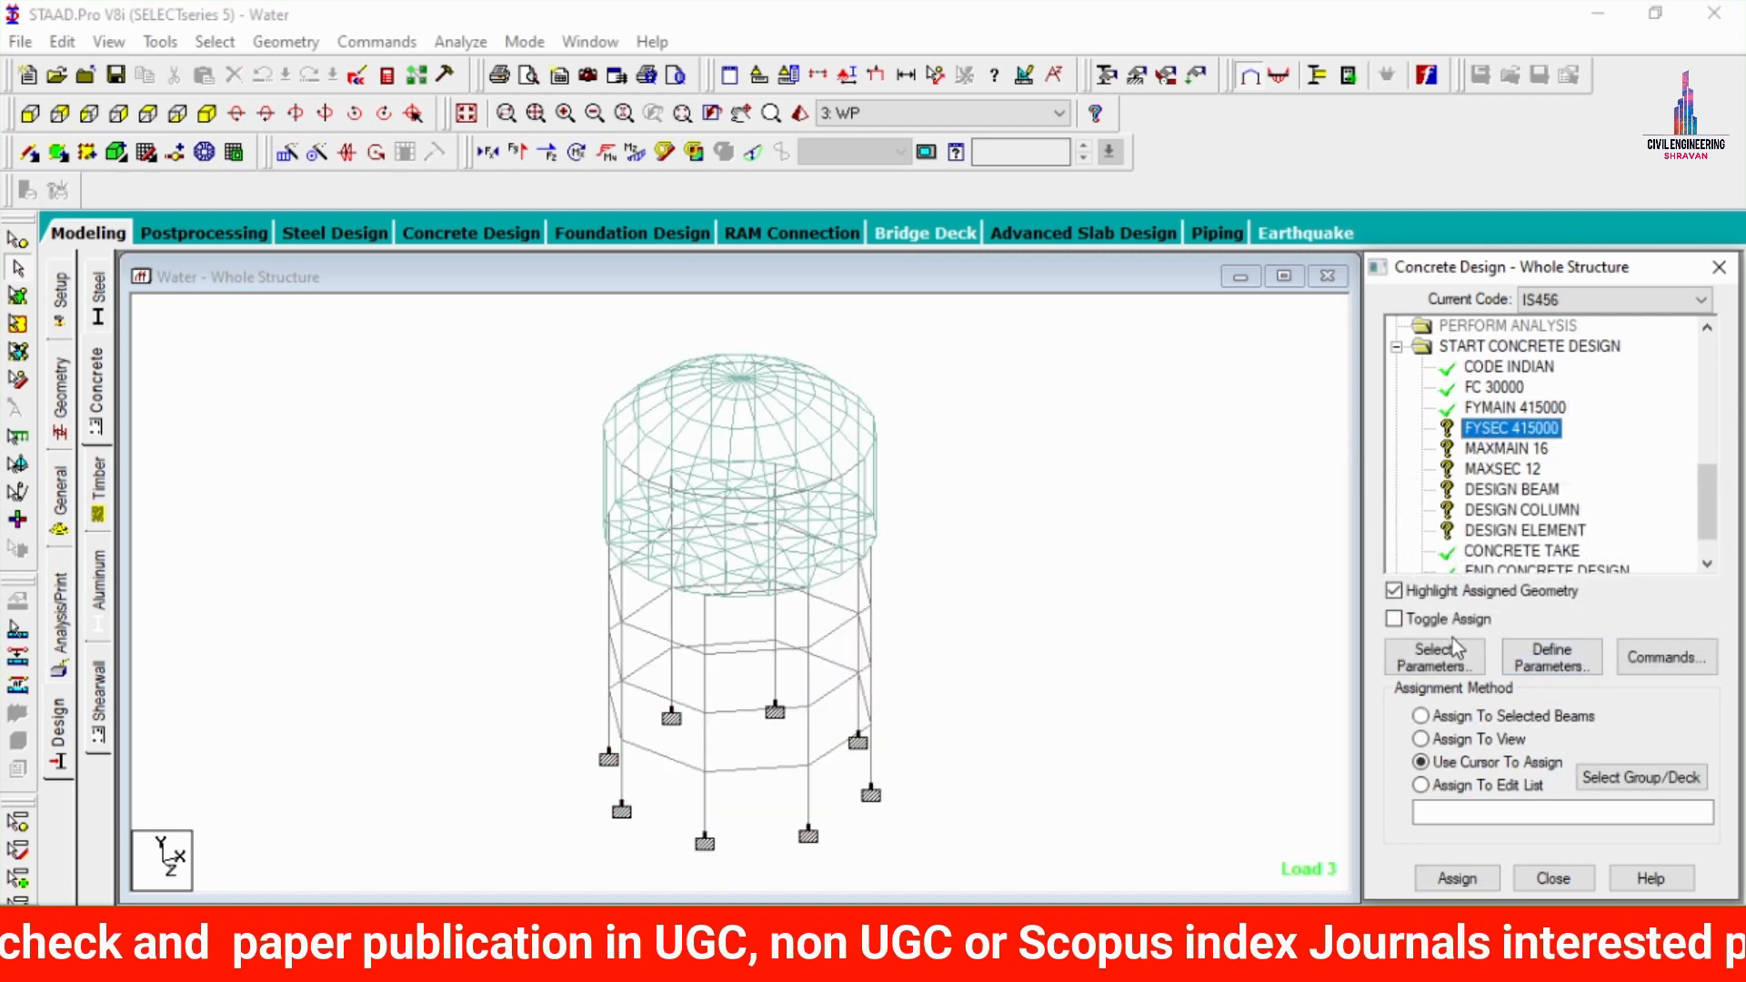
click(1471, 739)
click(1456, 877)
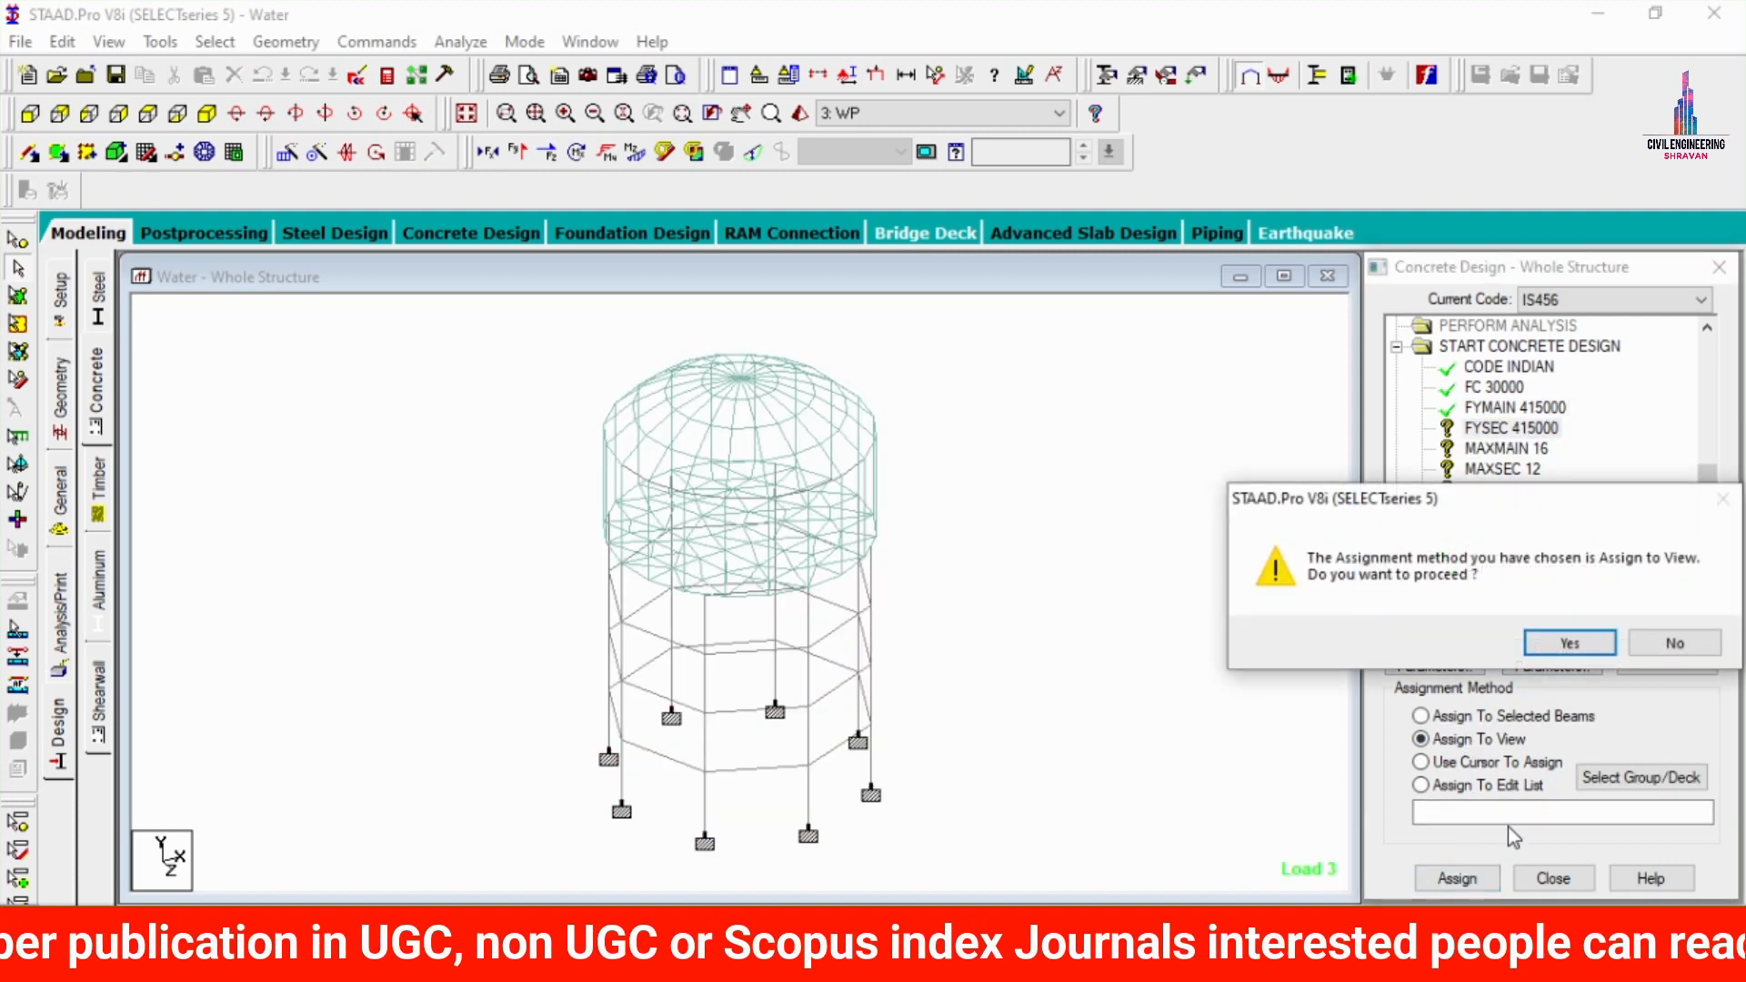
click(1560, 645)
- Assign the MAXMAIN 16 and MAXSEC 12 reinforcement size parameters to all members in view
click(1506, 447)
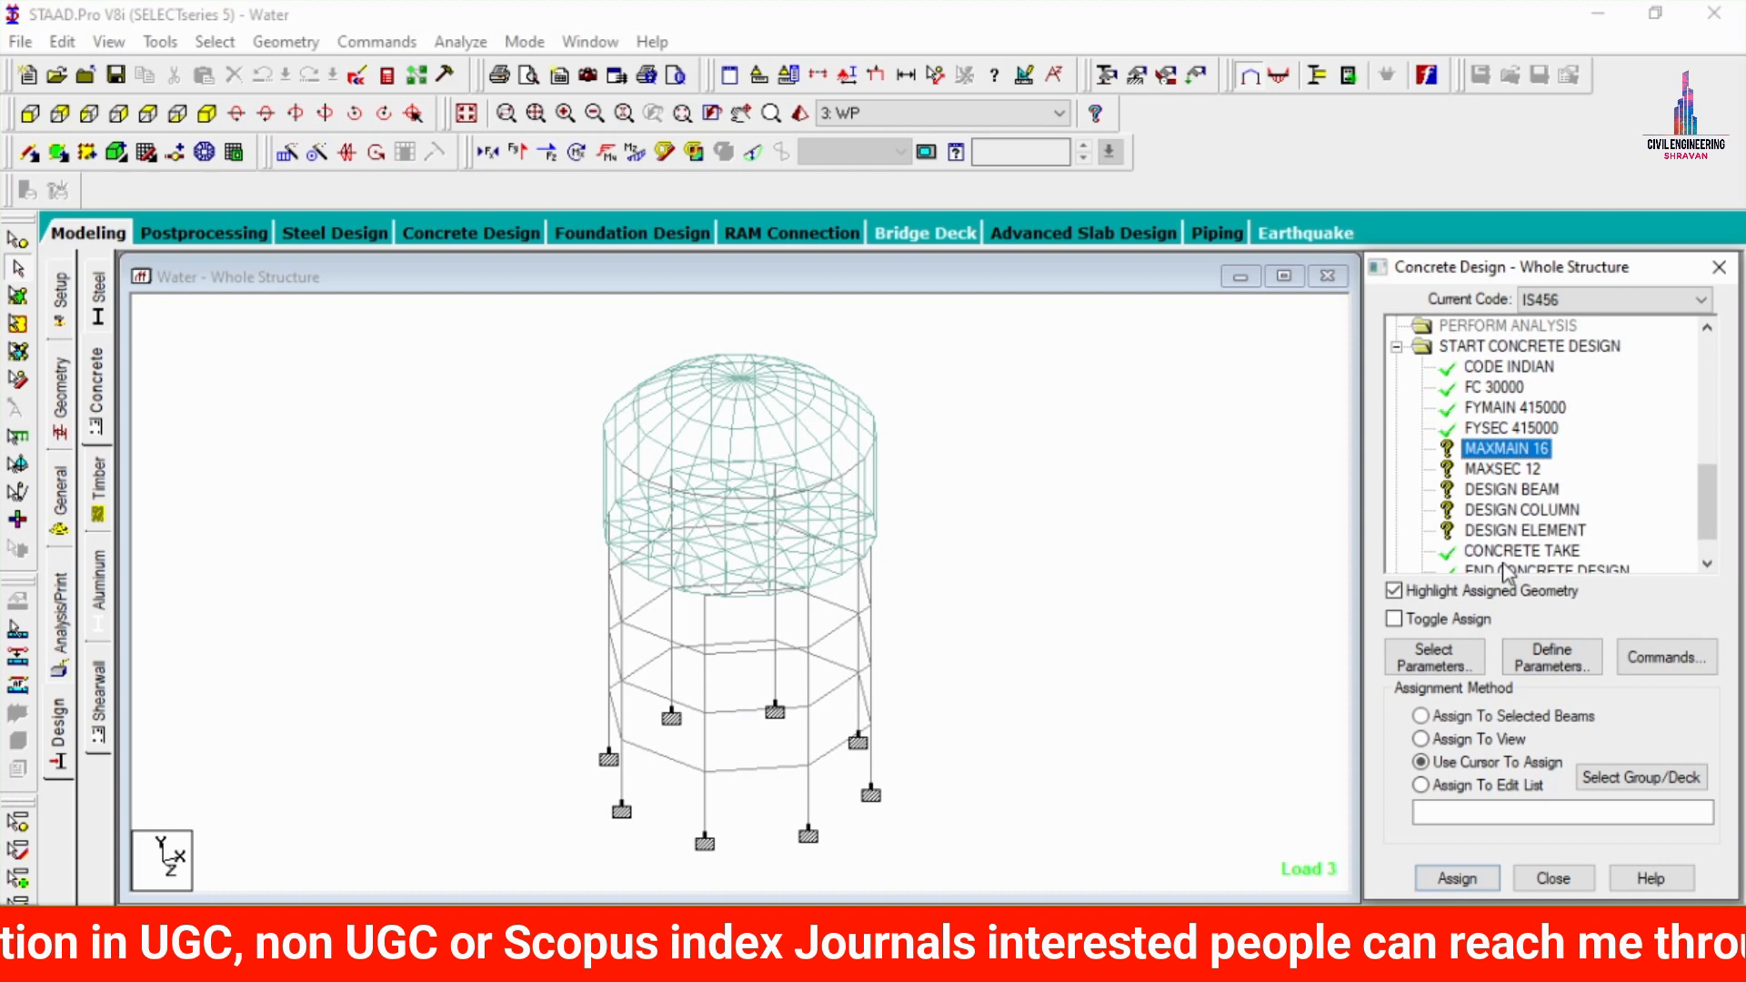
click(1473, 738)
click(1471, 879)
click(1555, 641)
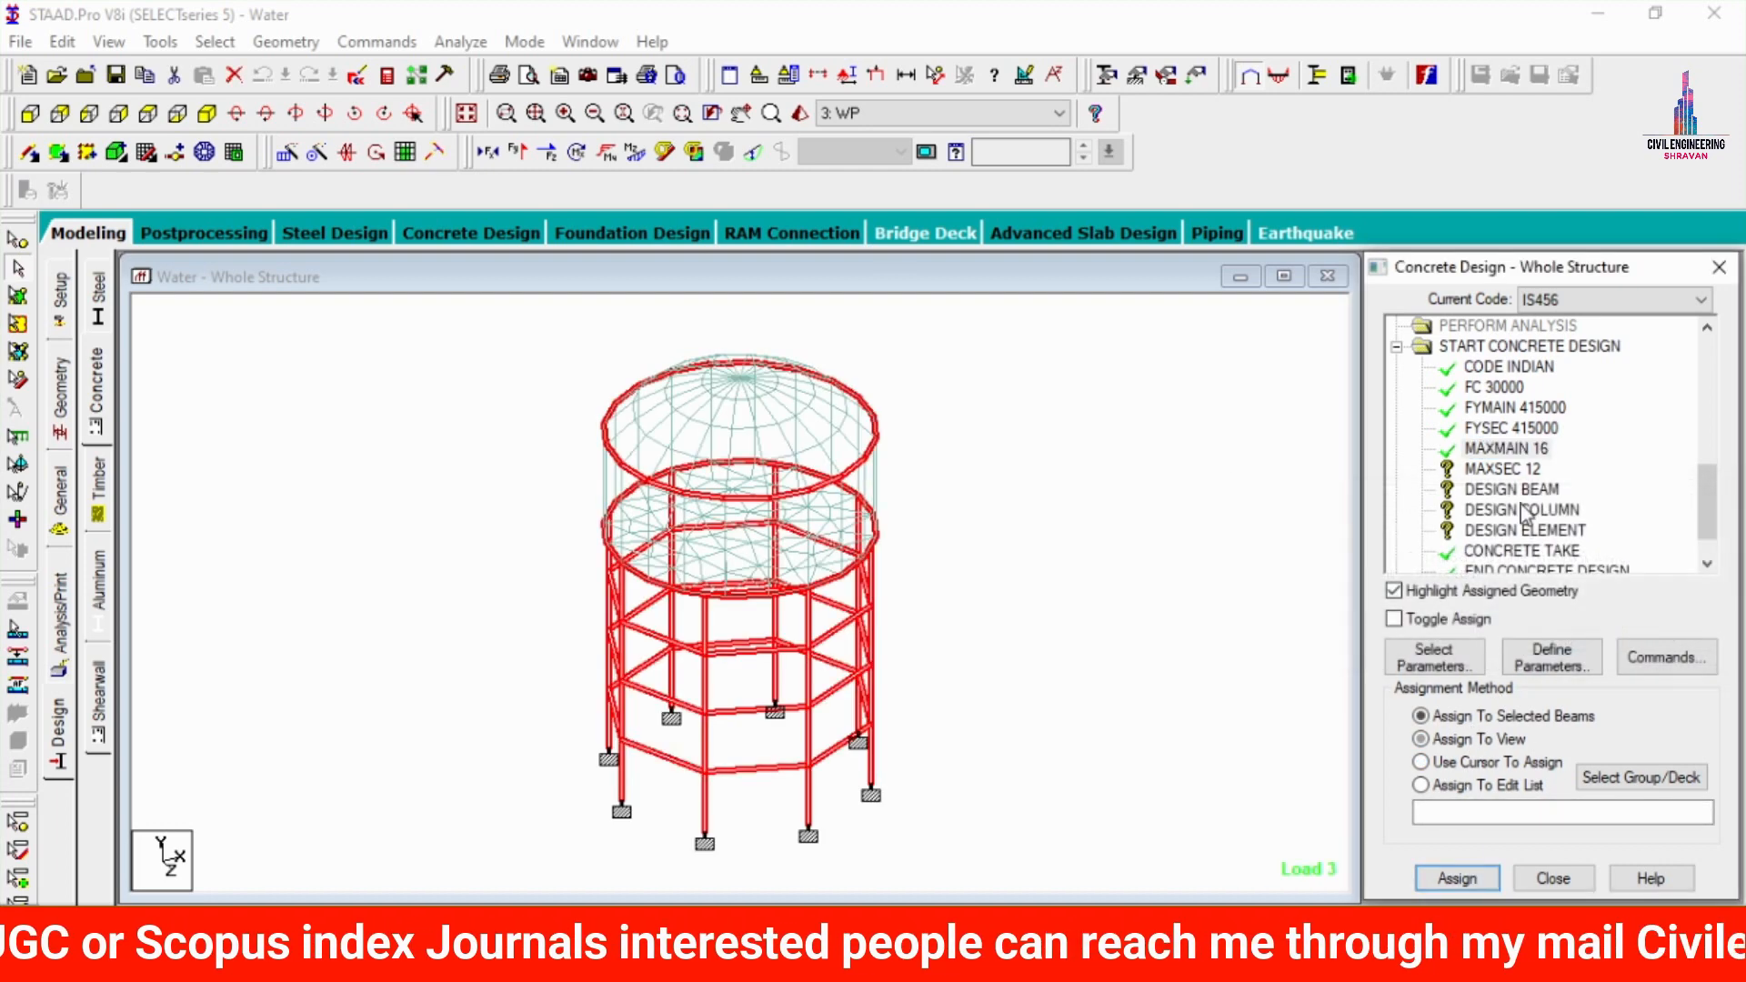
click(1502, 468)
click(1454, 738)
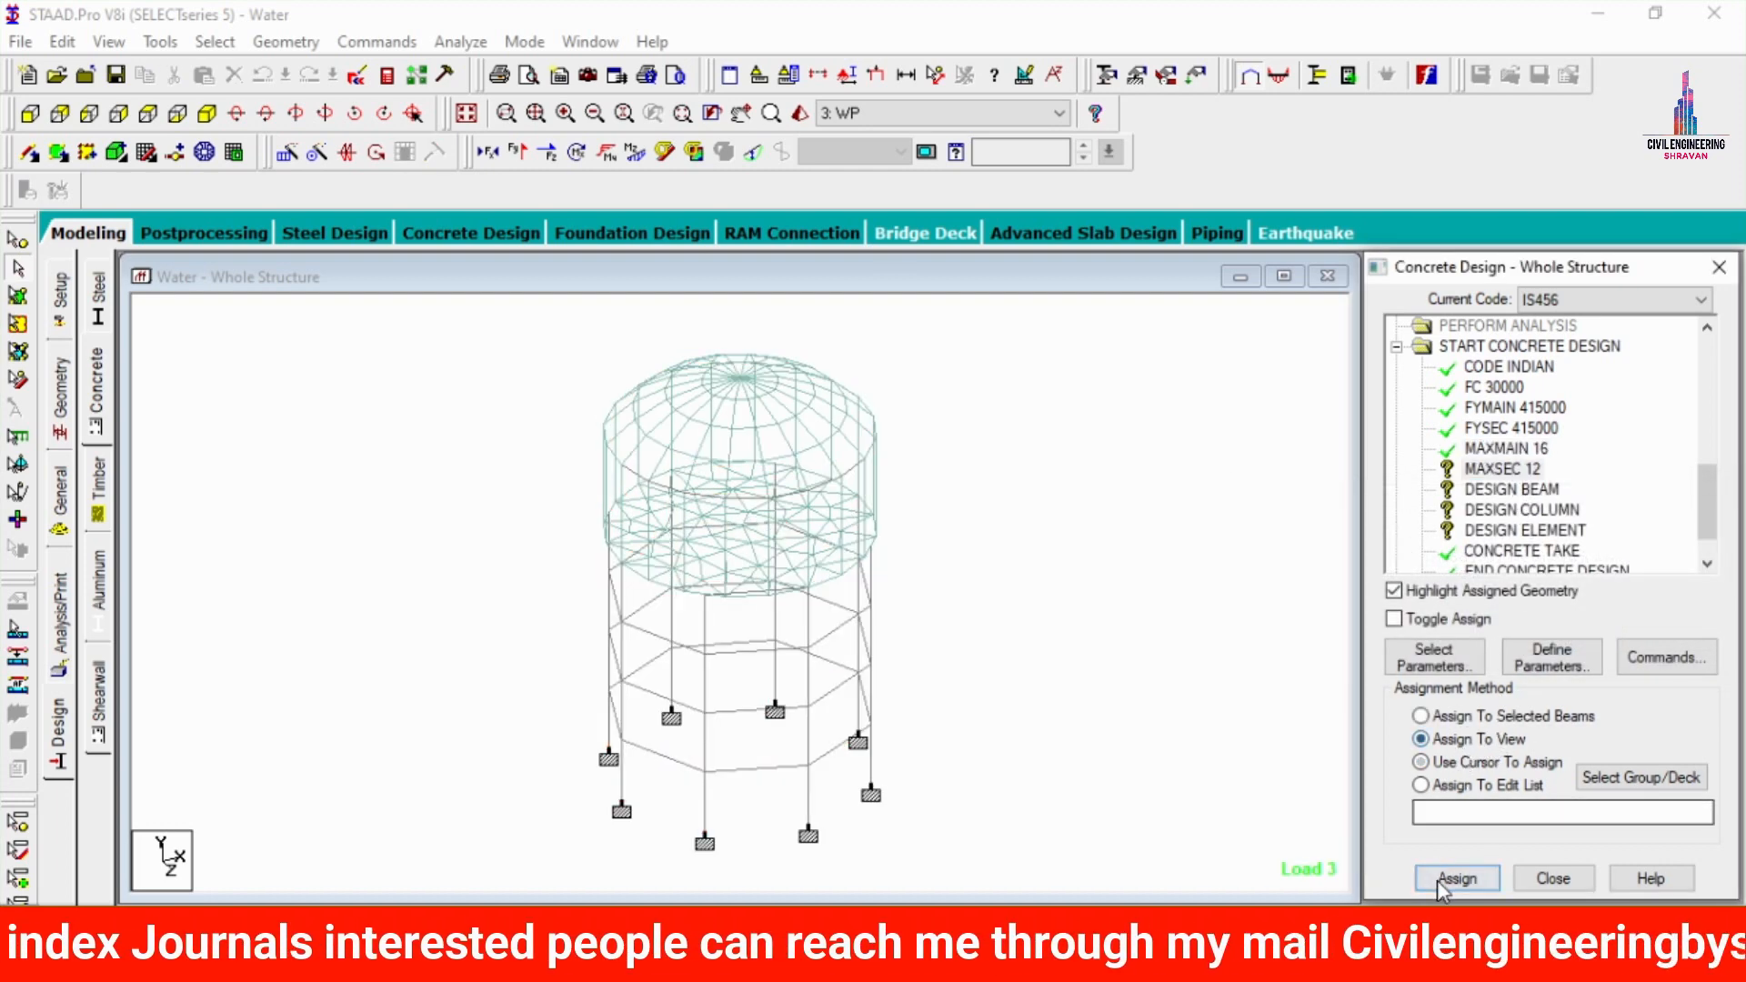
click(1456, 877)
click(1560, 641)
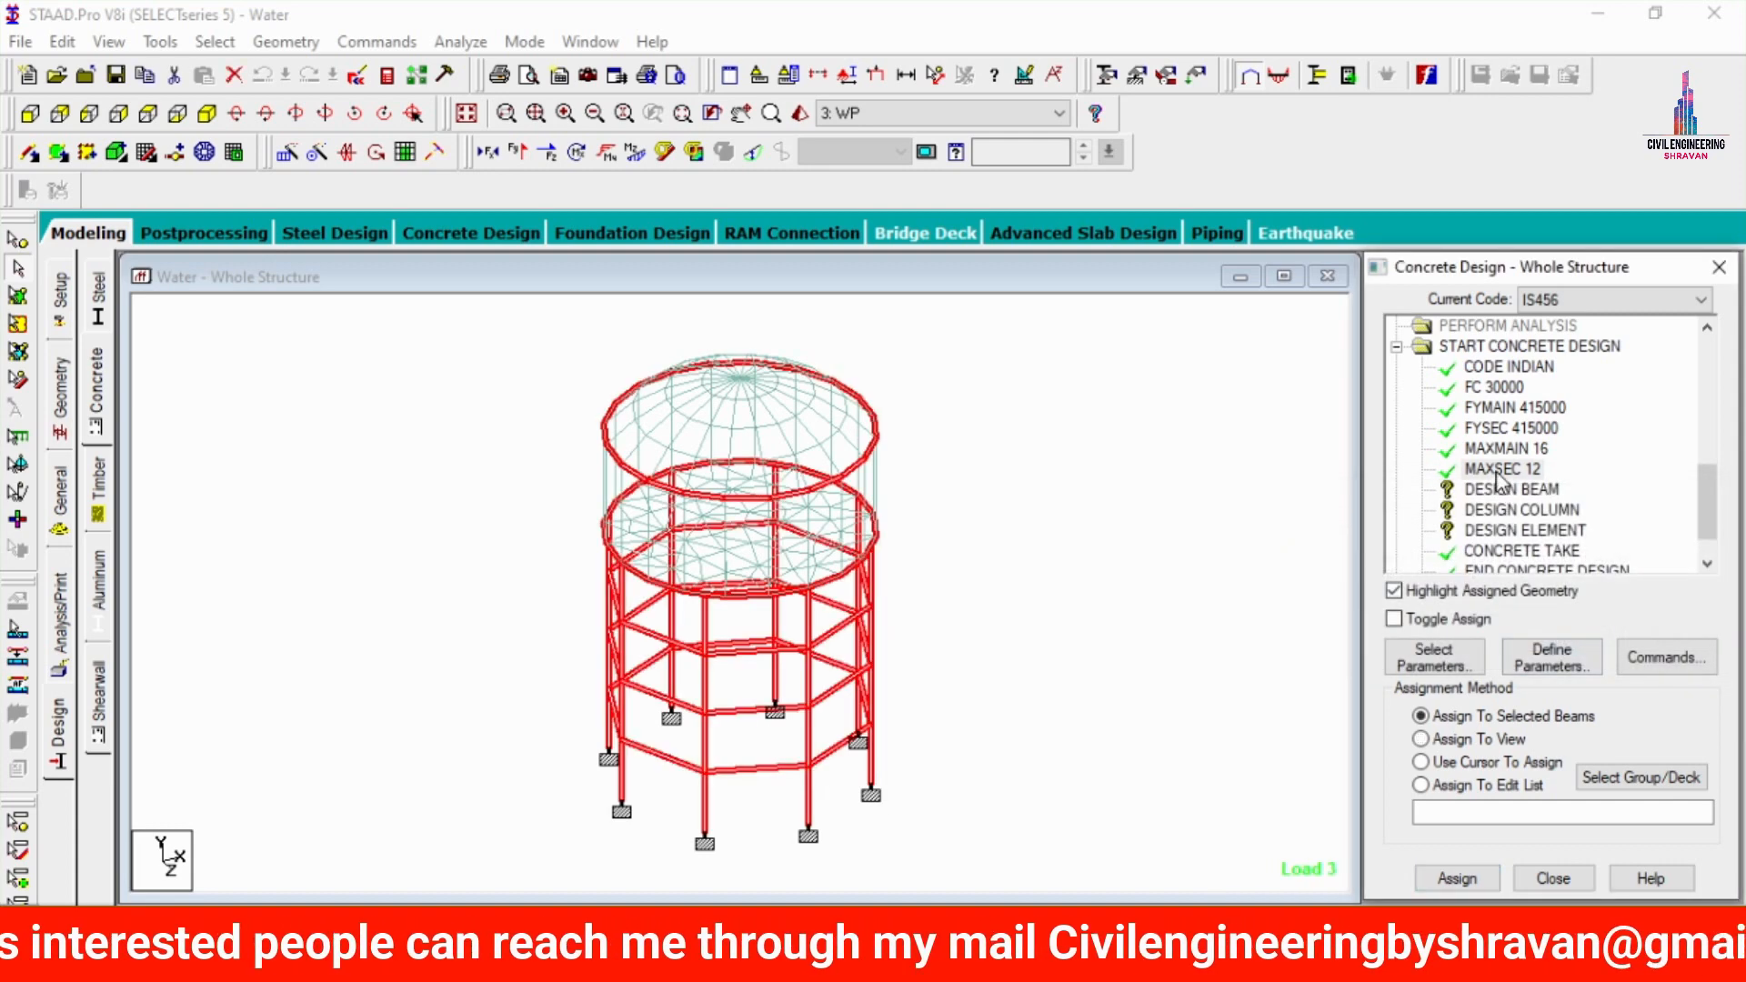
- Assign the DESIGN BEAM command to the horizontal beams at all five levels of the tank, selected in the front view
click(1511, 490)
click(30, 113)
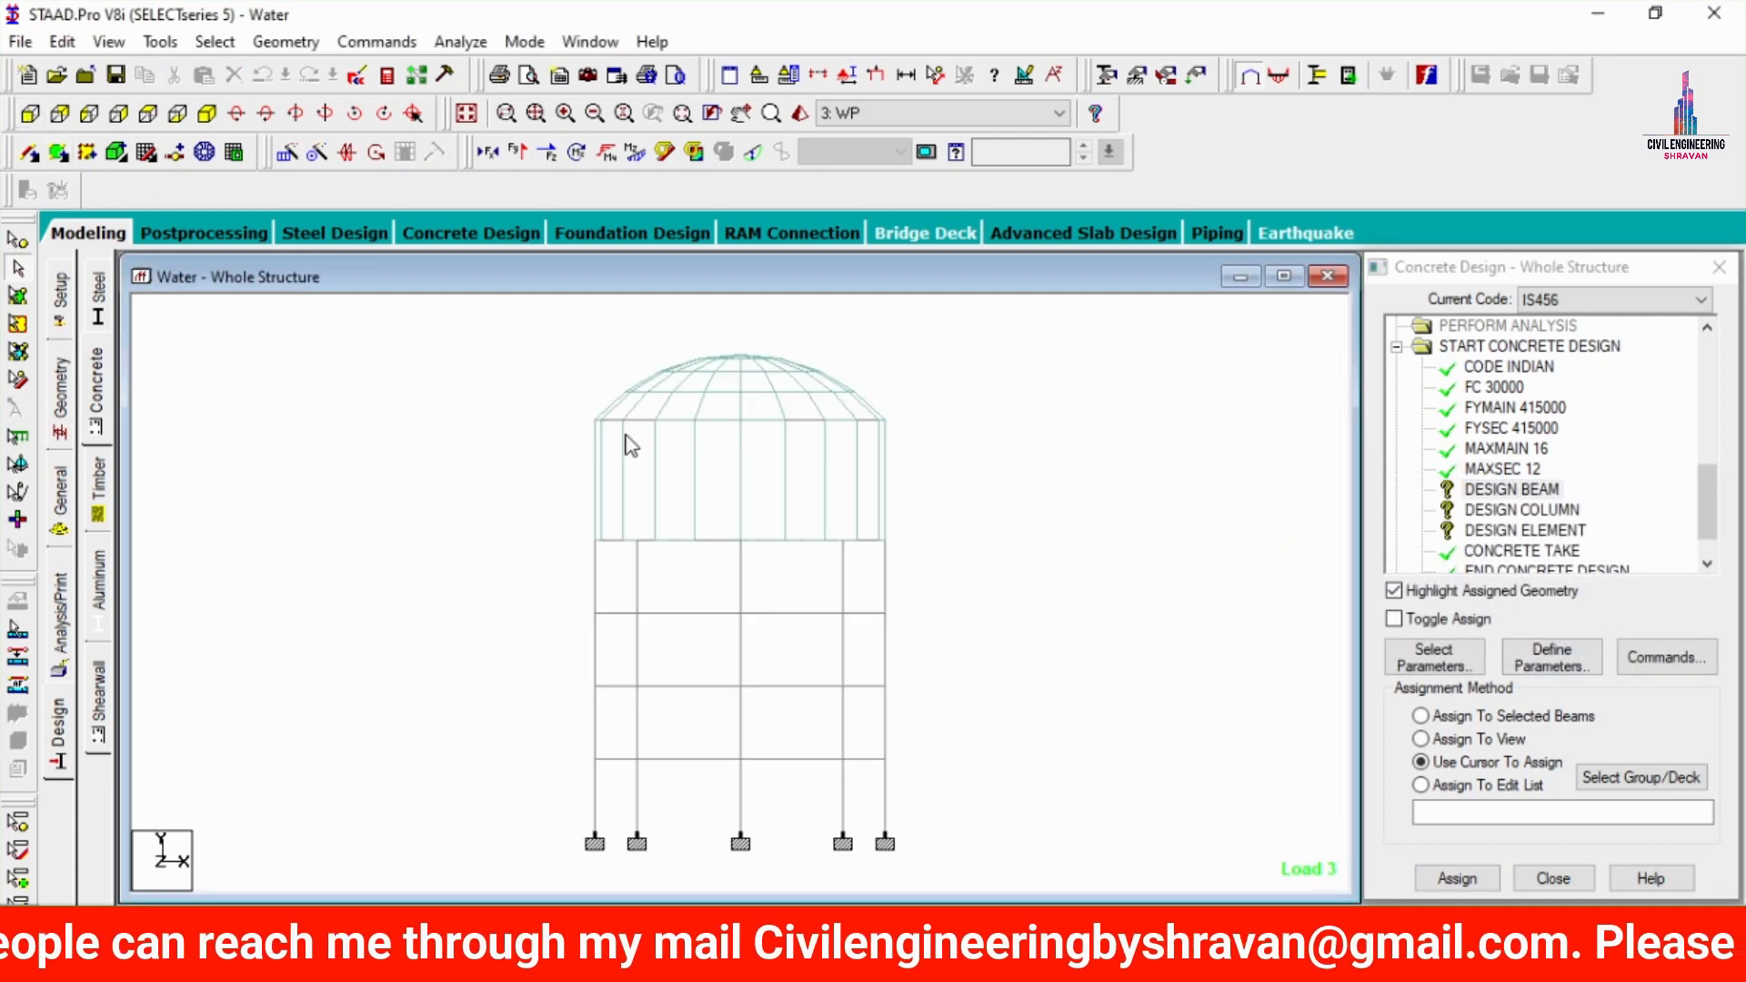
drag(525, 341, 922, 556)
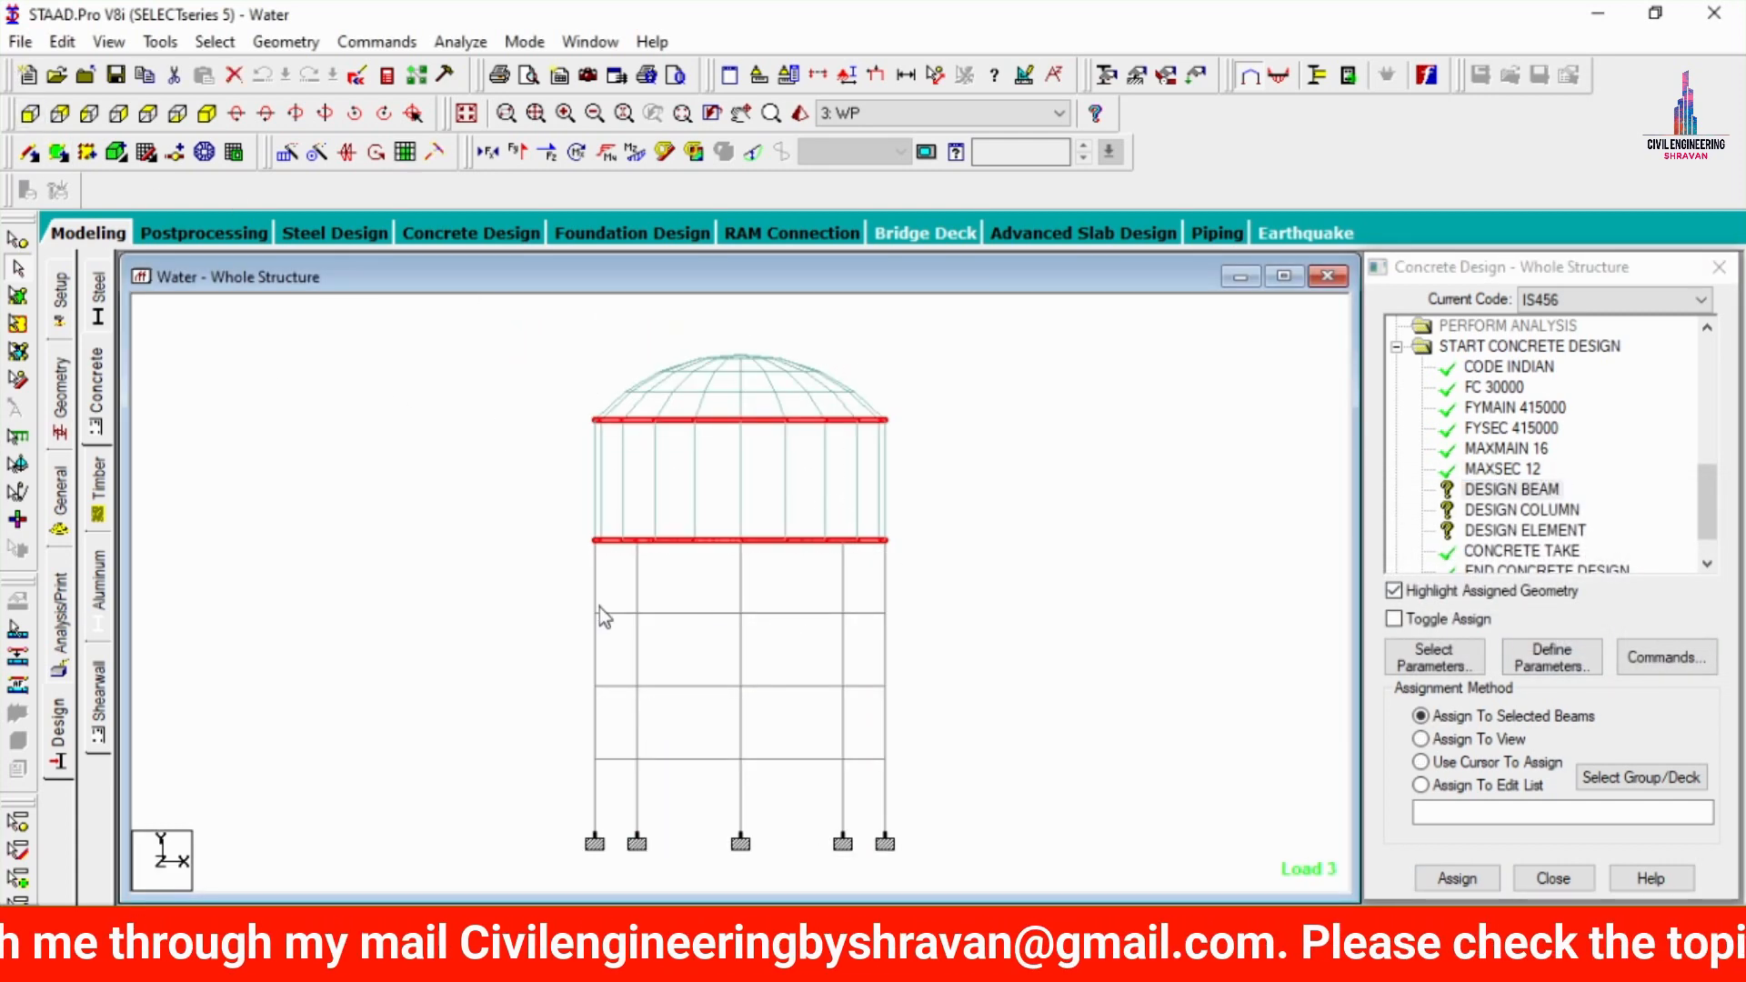
drag(564, 604, 968, 637)
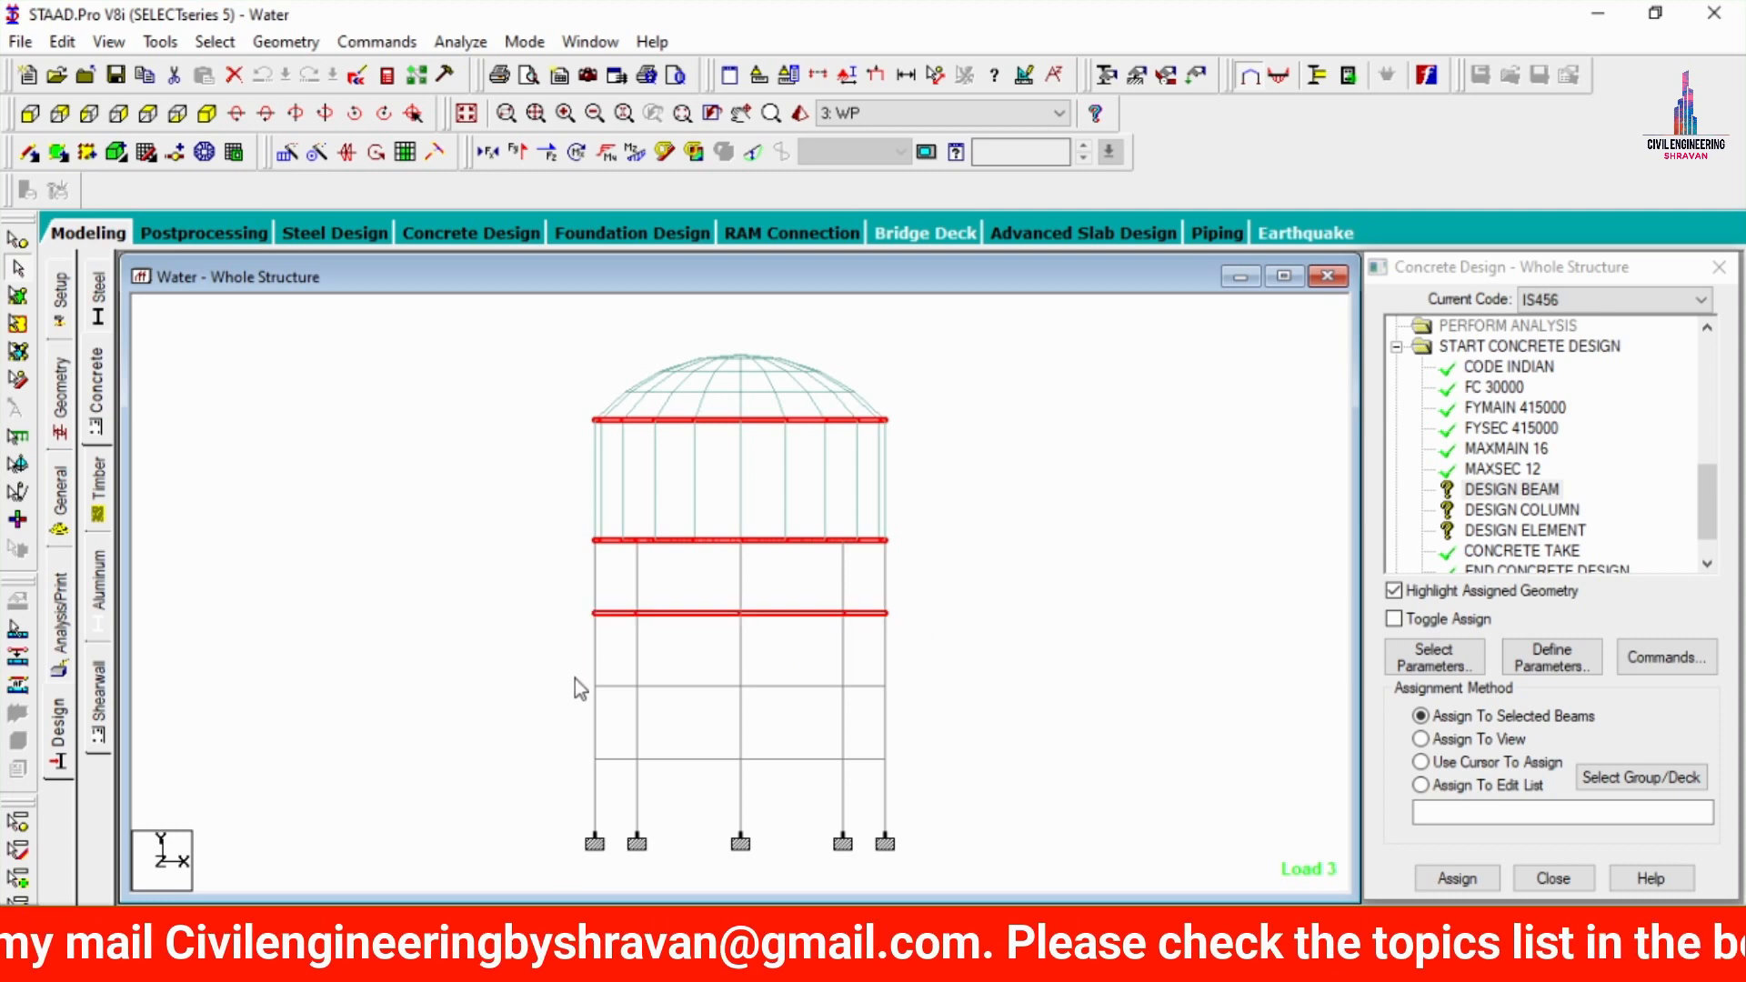
drag(574, 679, 953, 714)
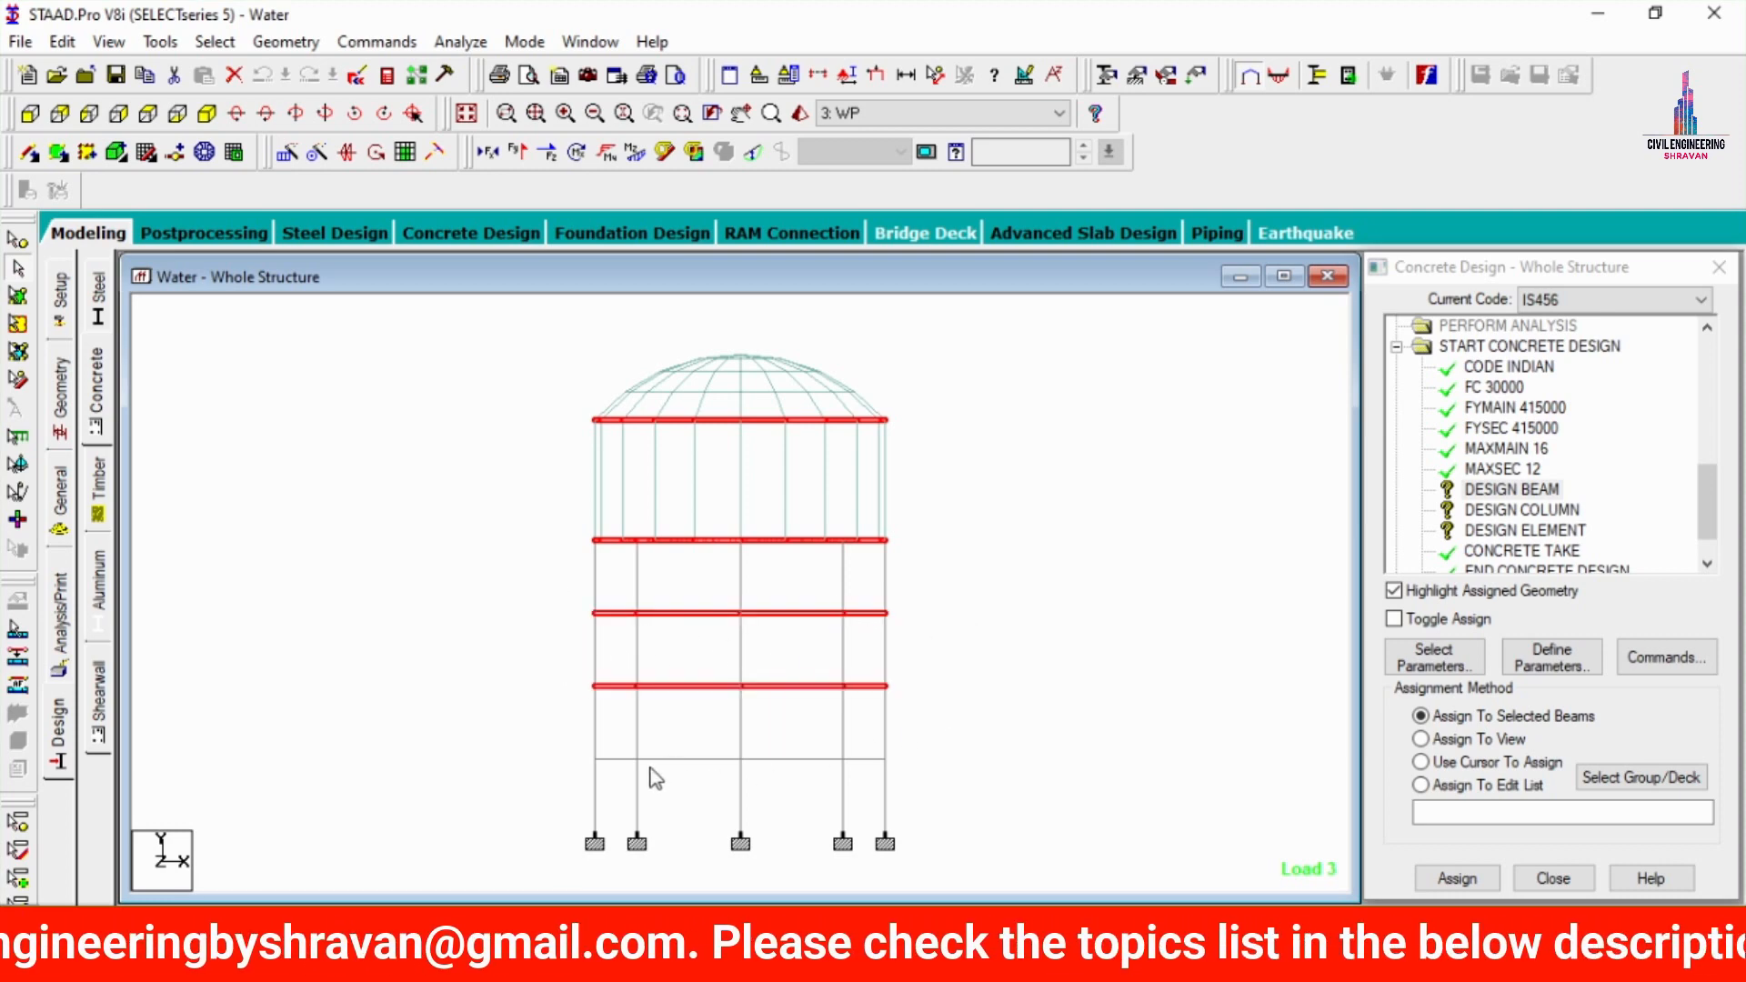
drag(567, 748, 1041, 778)
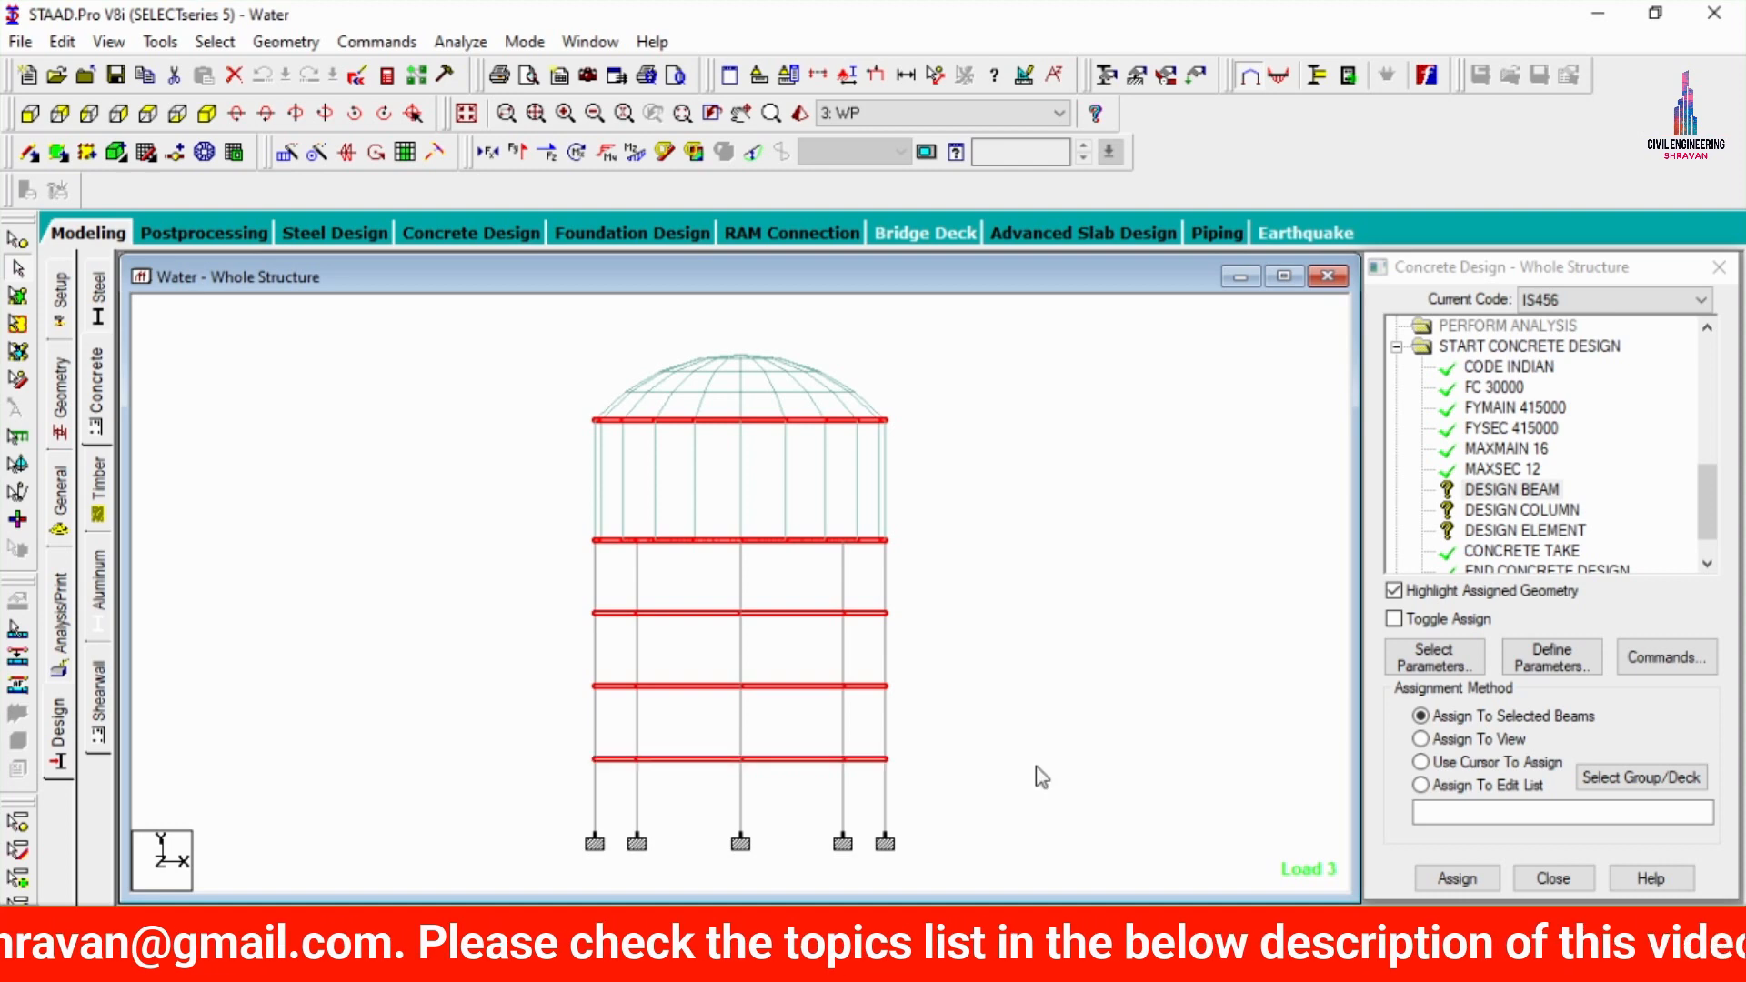
click(1480, 879)
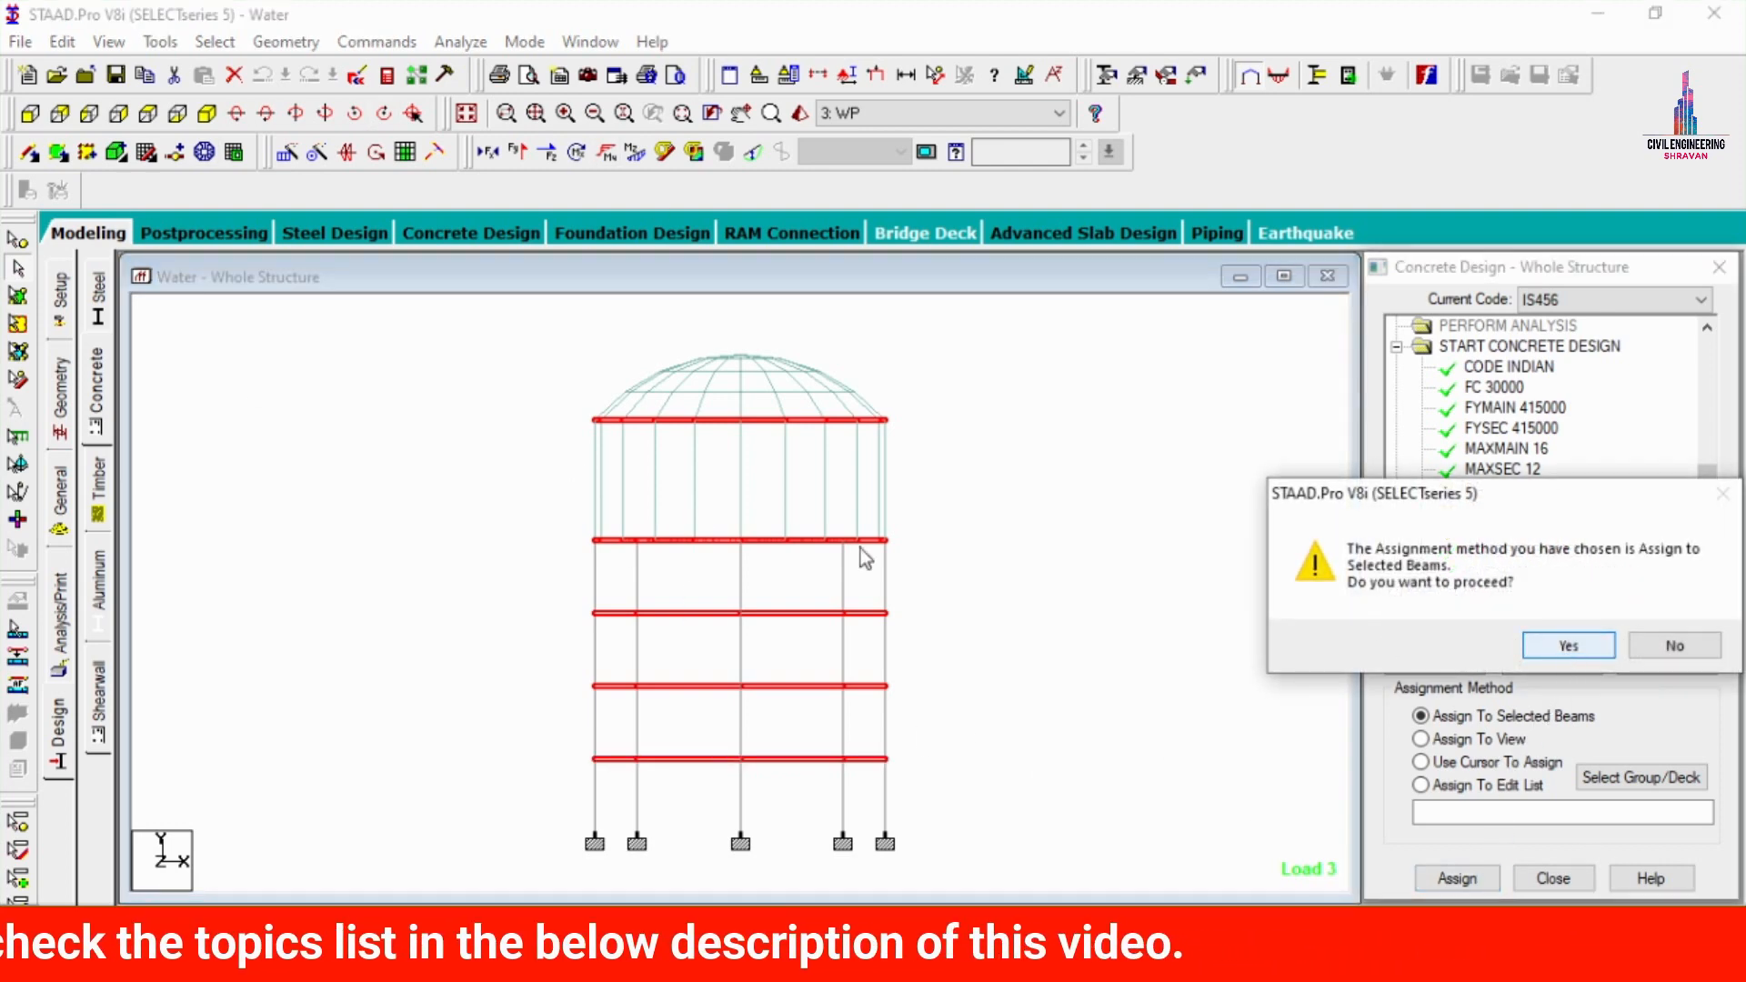
click(1566, 647)
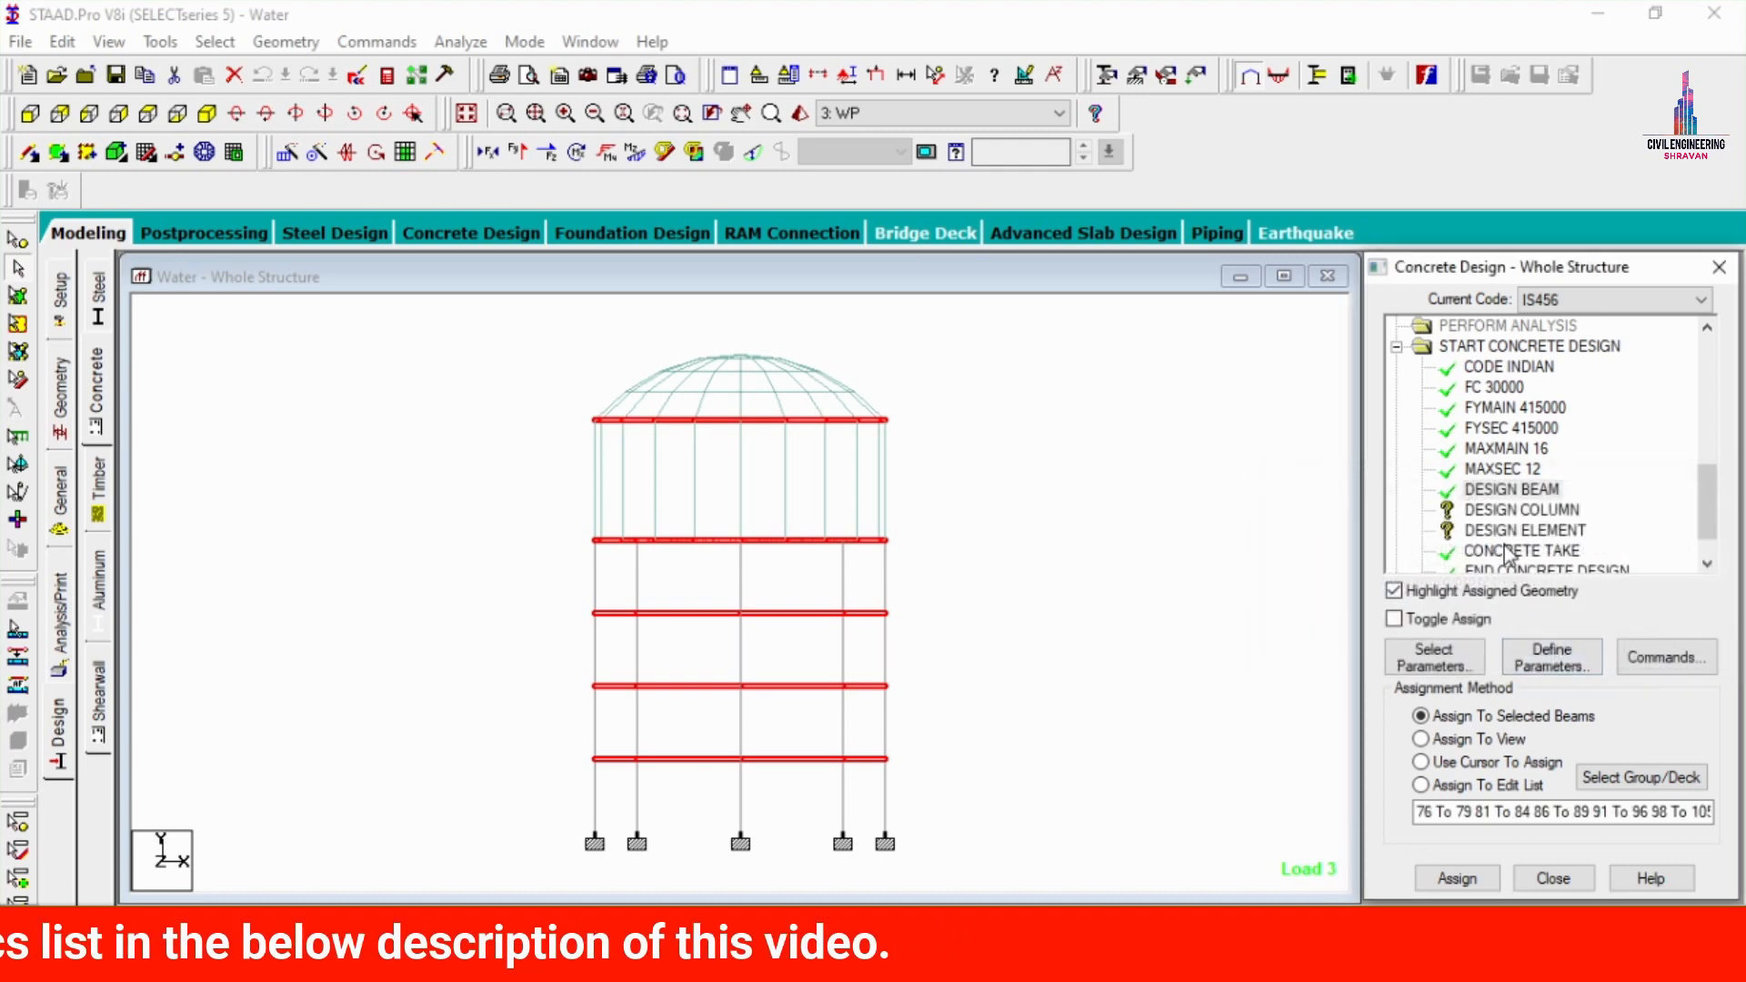
- Assign the DESIGN COLUMN command to all columns by selecting the beams parallel to Y
click(1515, 511)
click(219, 42)
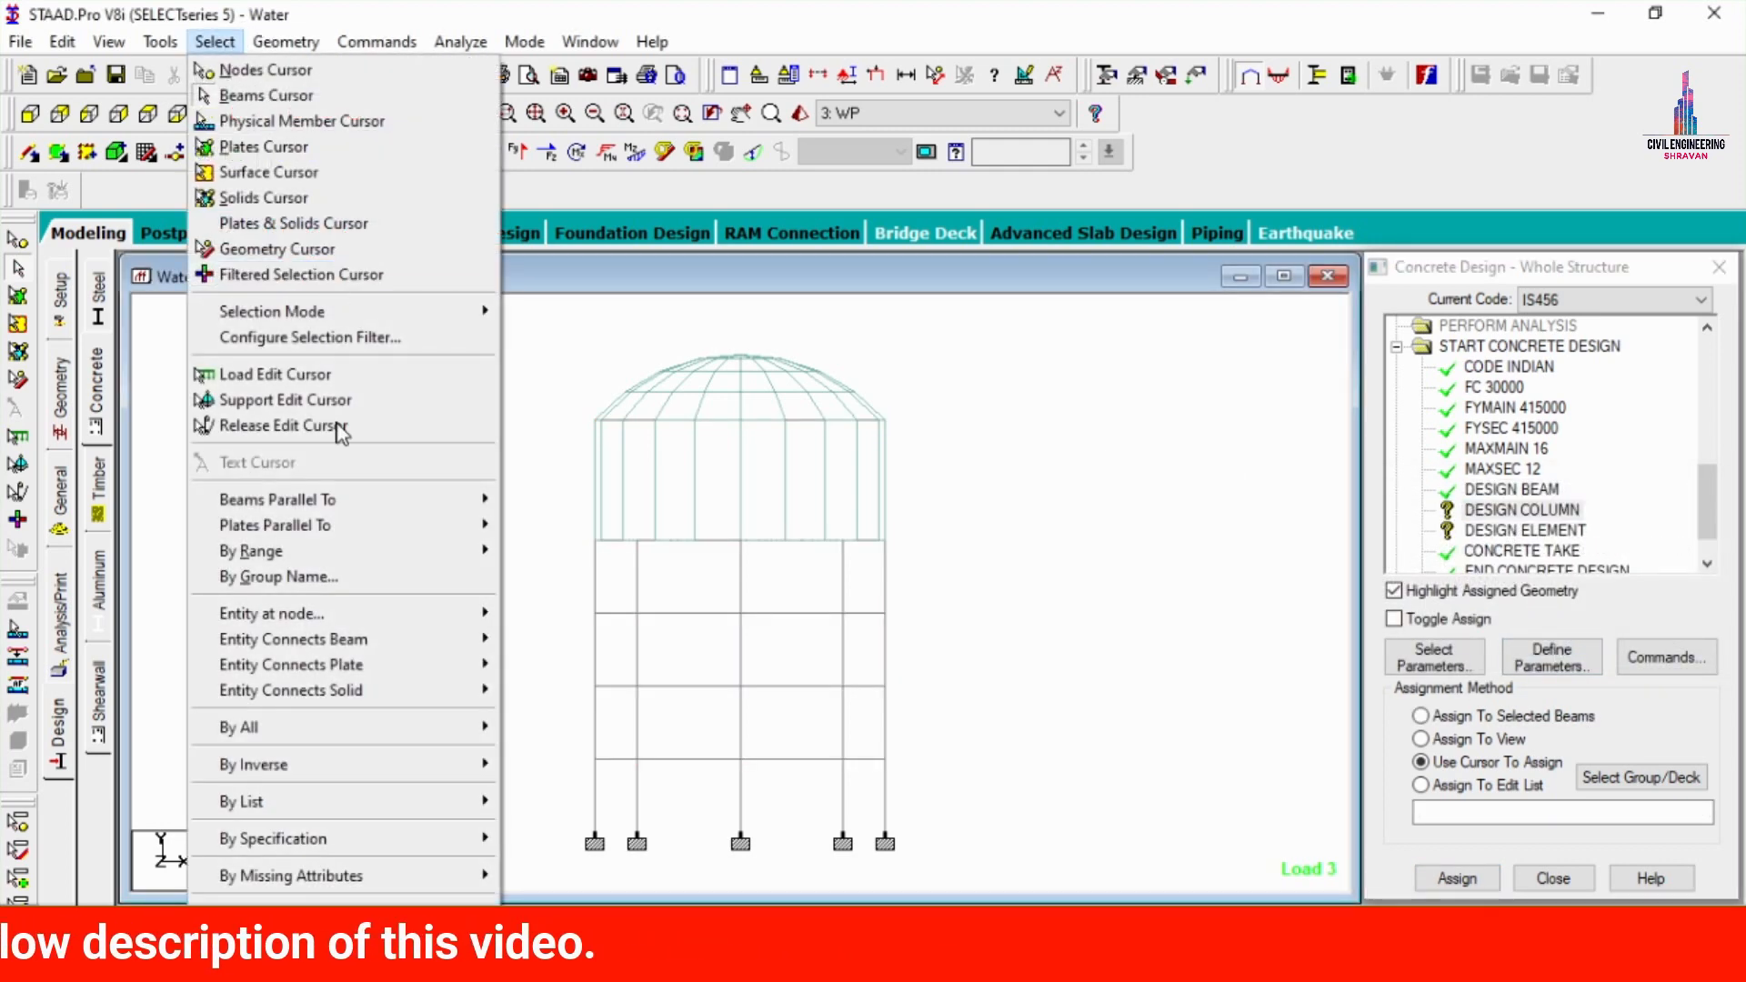
mouse_move(343, 499)
click(536, 522)
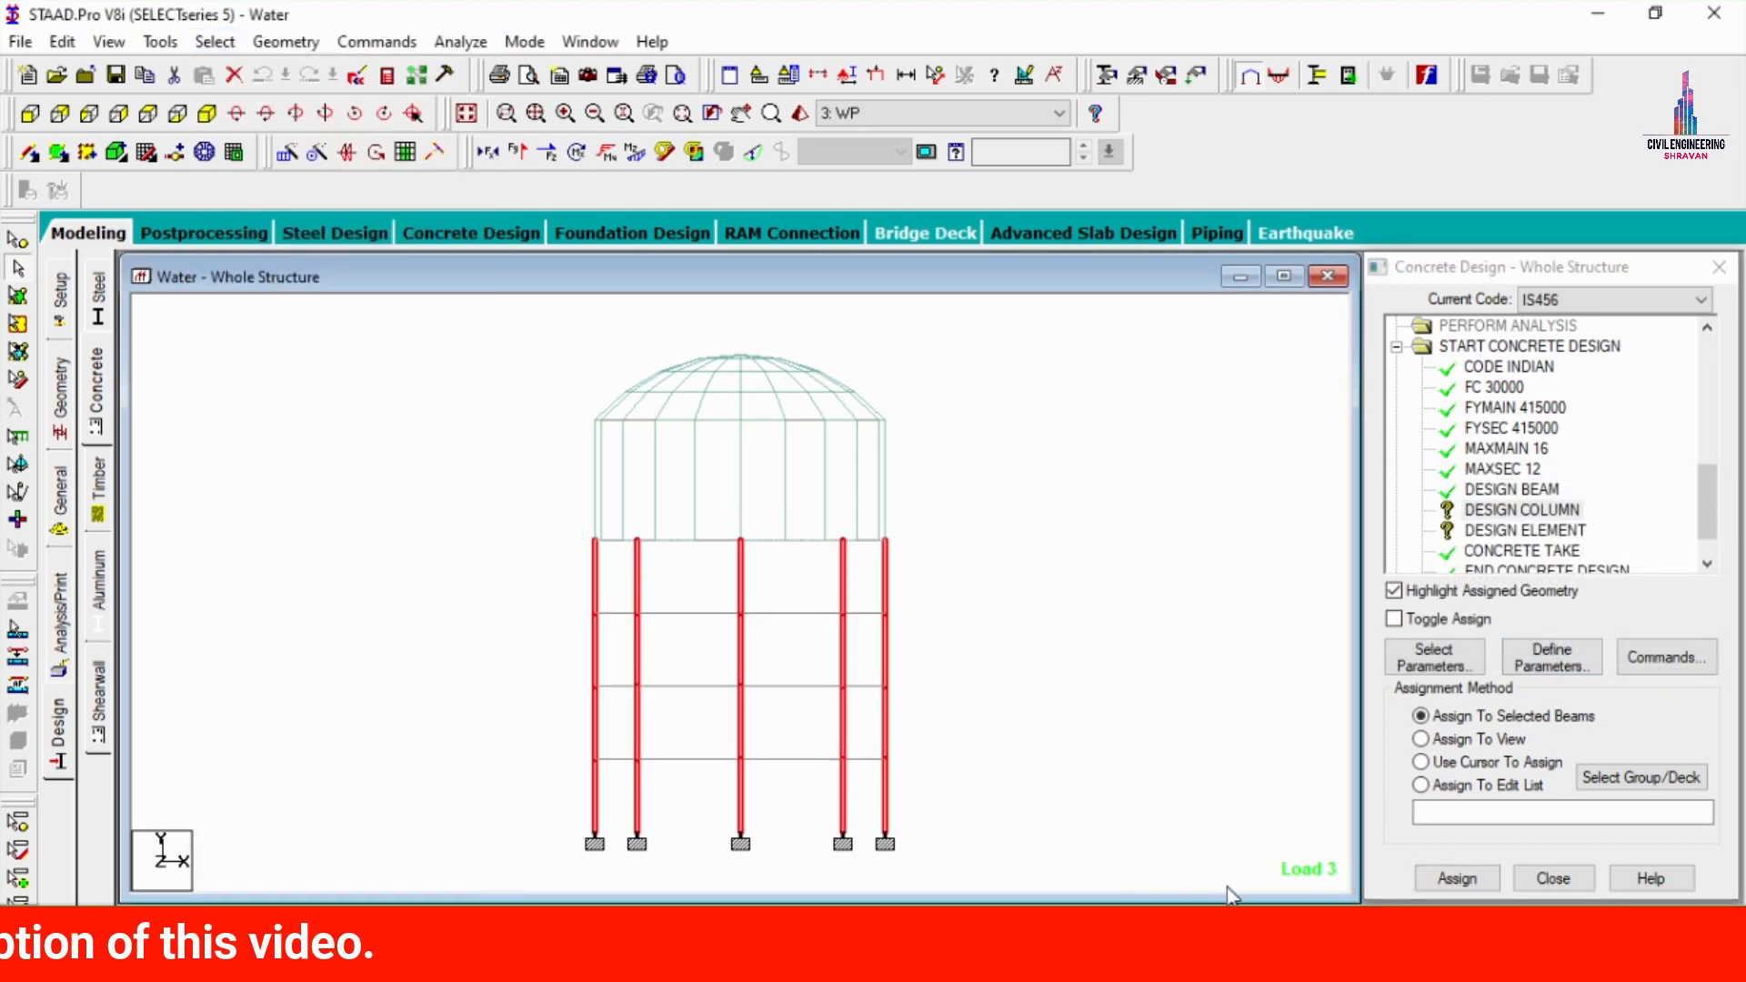
click(1458, 878)
click(1564, 647)
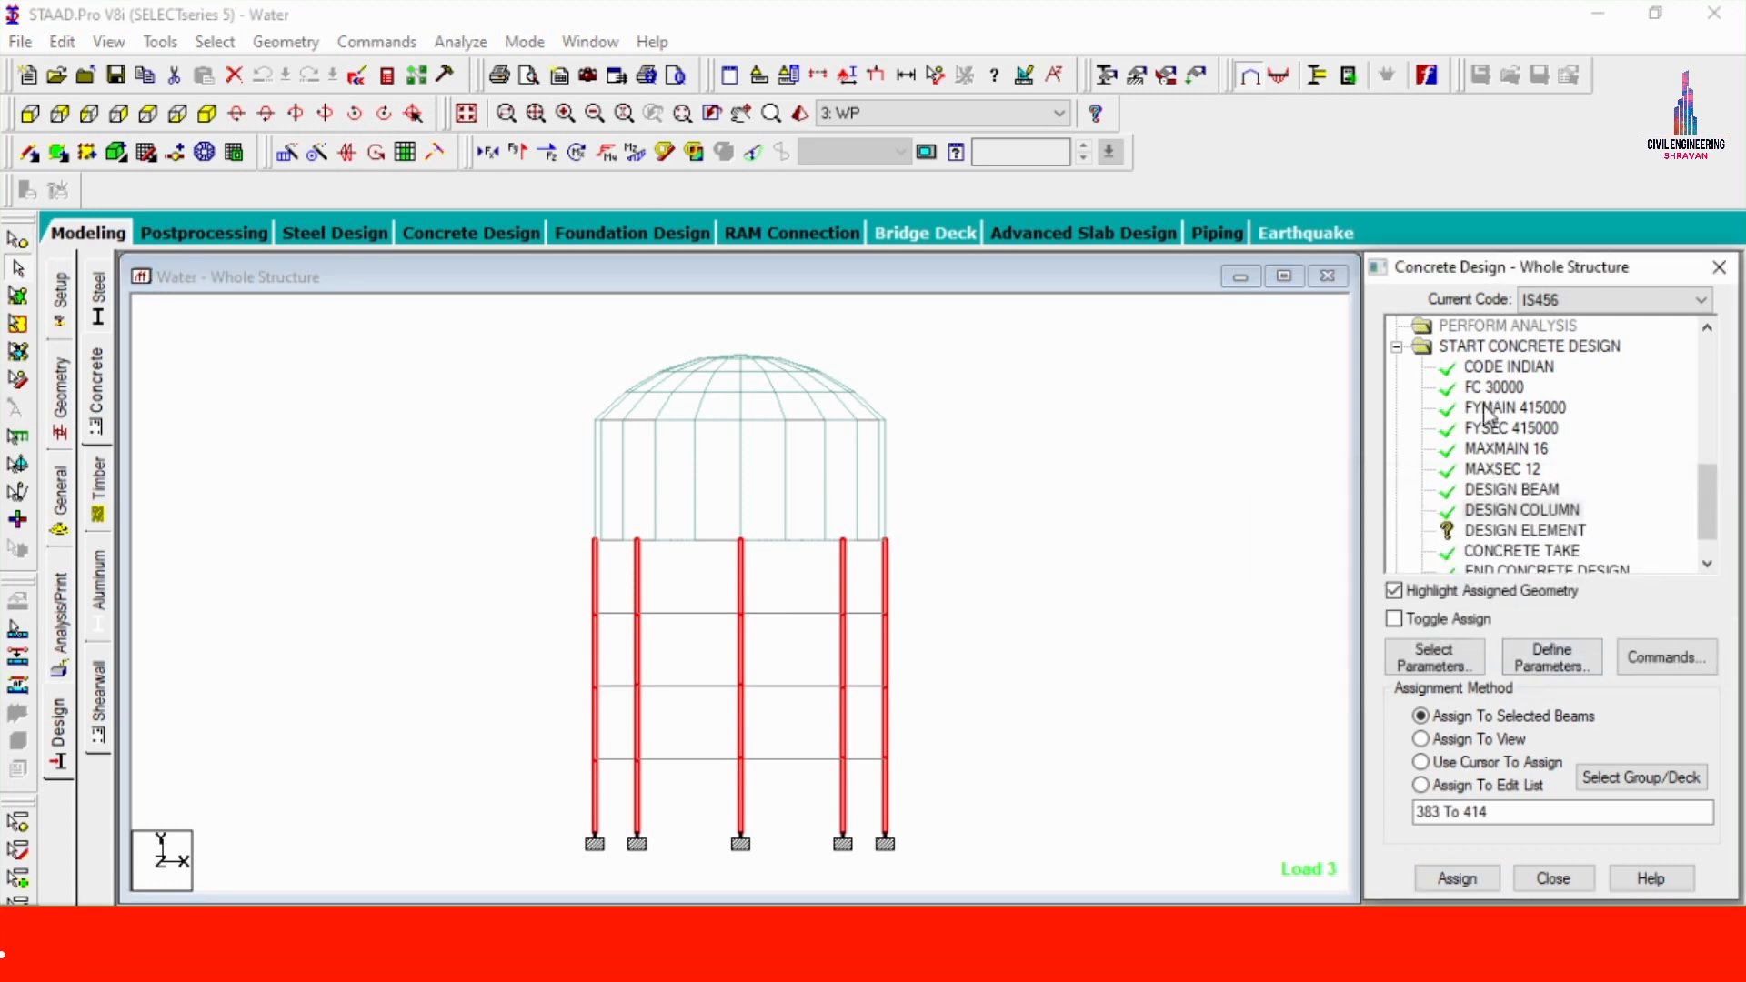
- Assign the DESIGN ELEMENT command to all plates in view
click(1524, 530)
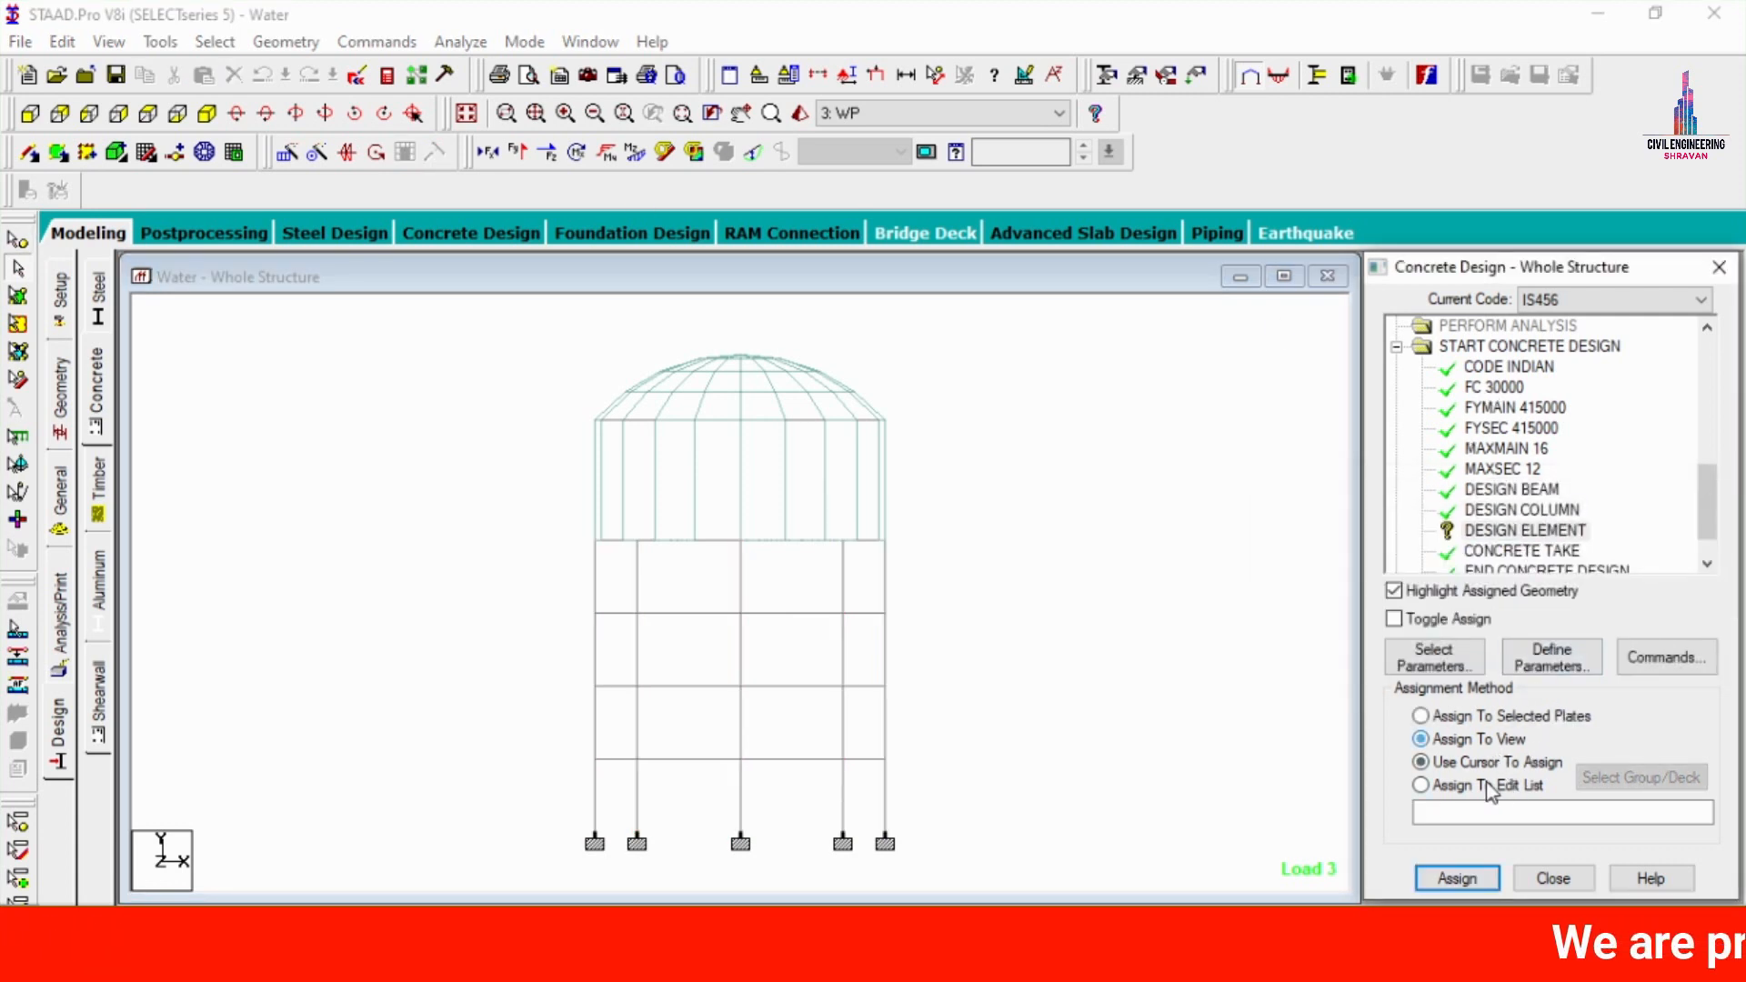
click(1457, 878)
click(1560, 641)
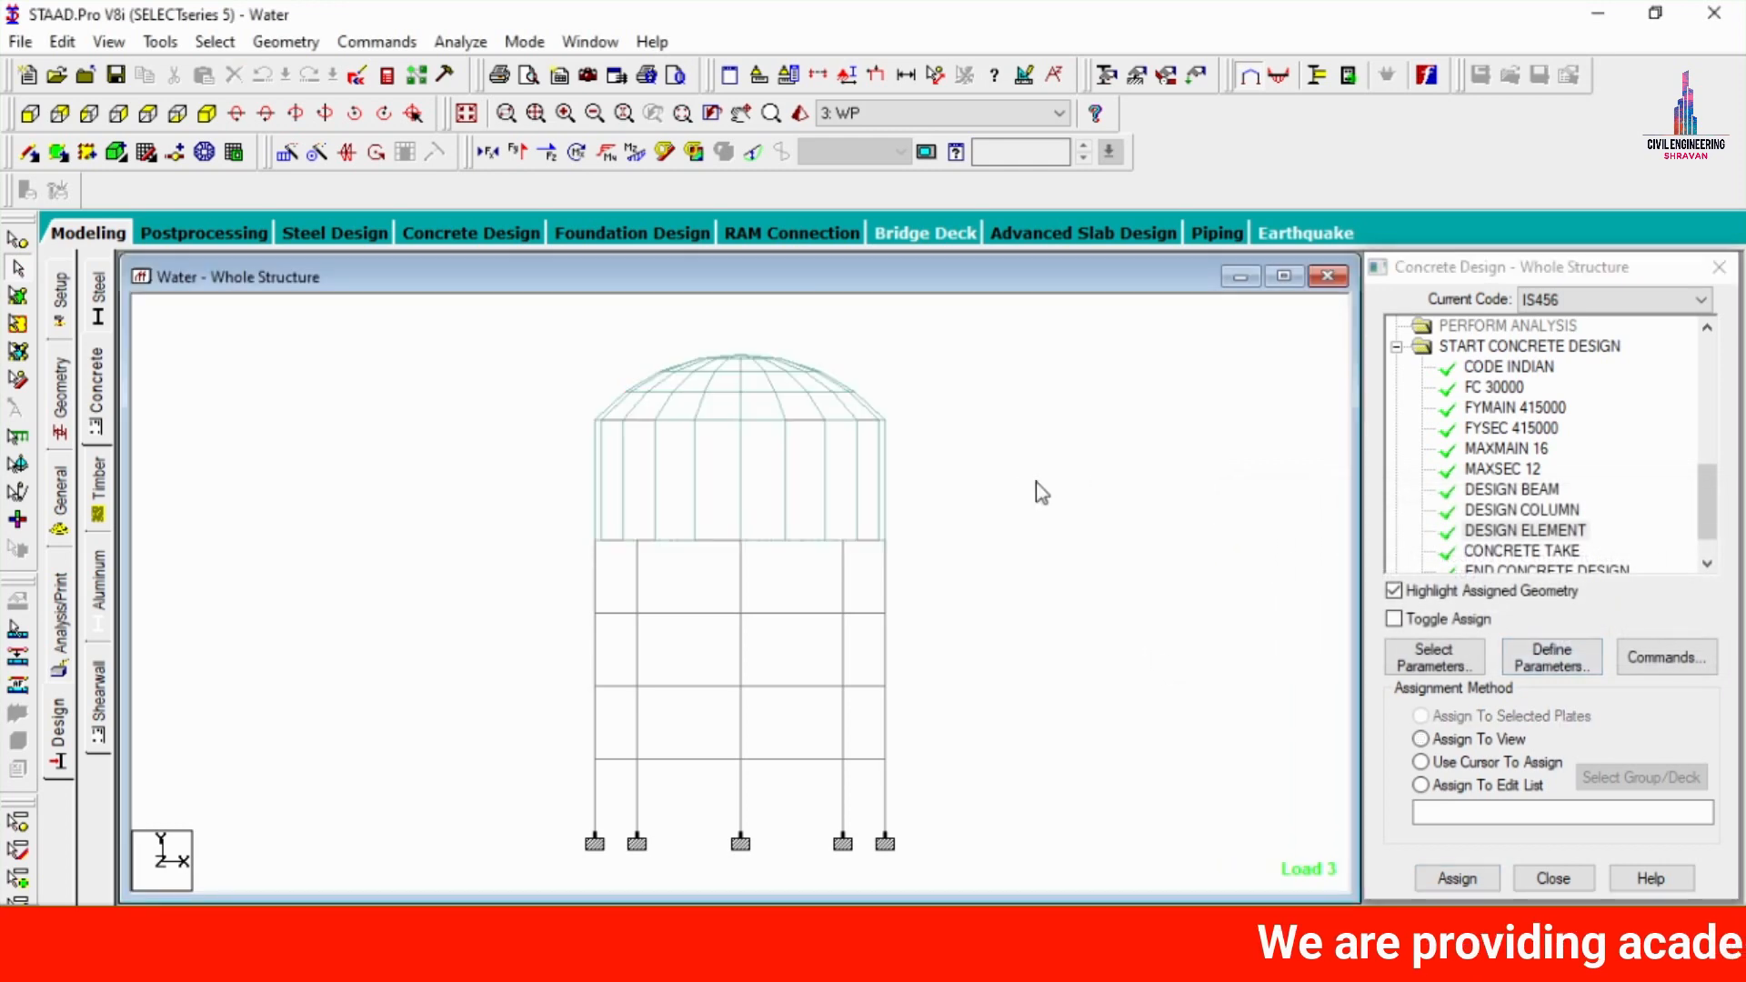
- Add a PERFORM ANALYSIS command with the No Print option after the concrete design, and finish defining analysis commands
click(70, 613)
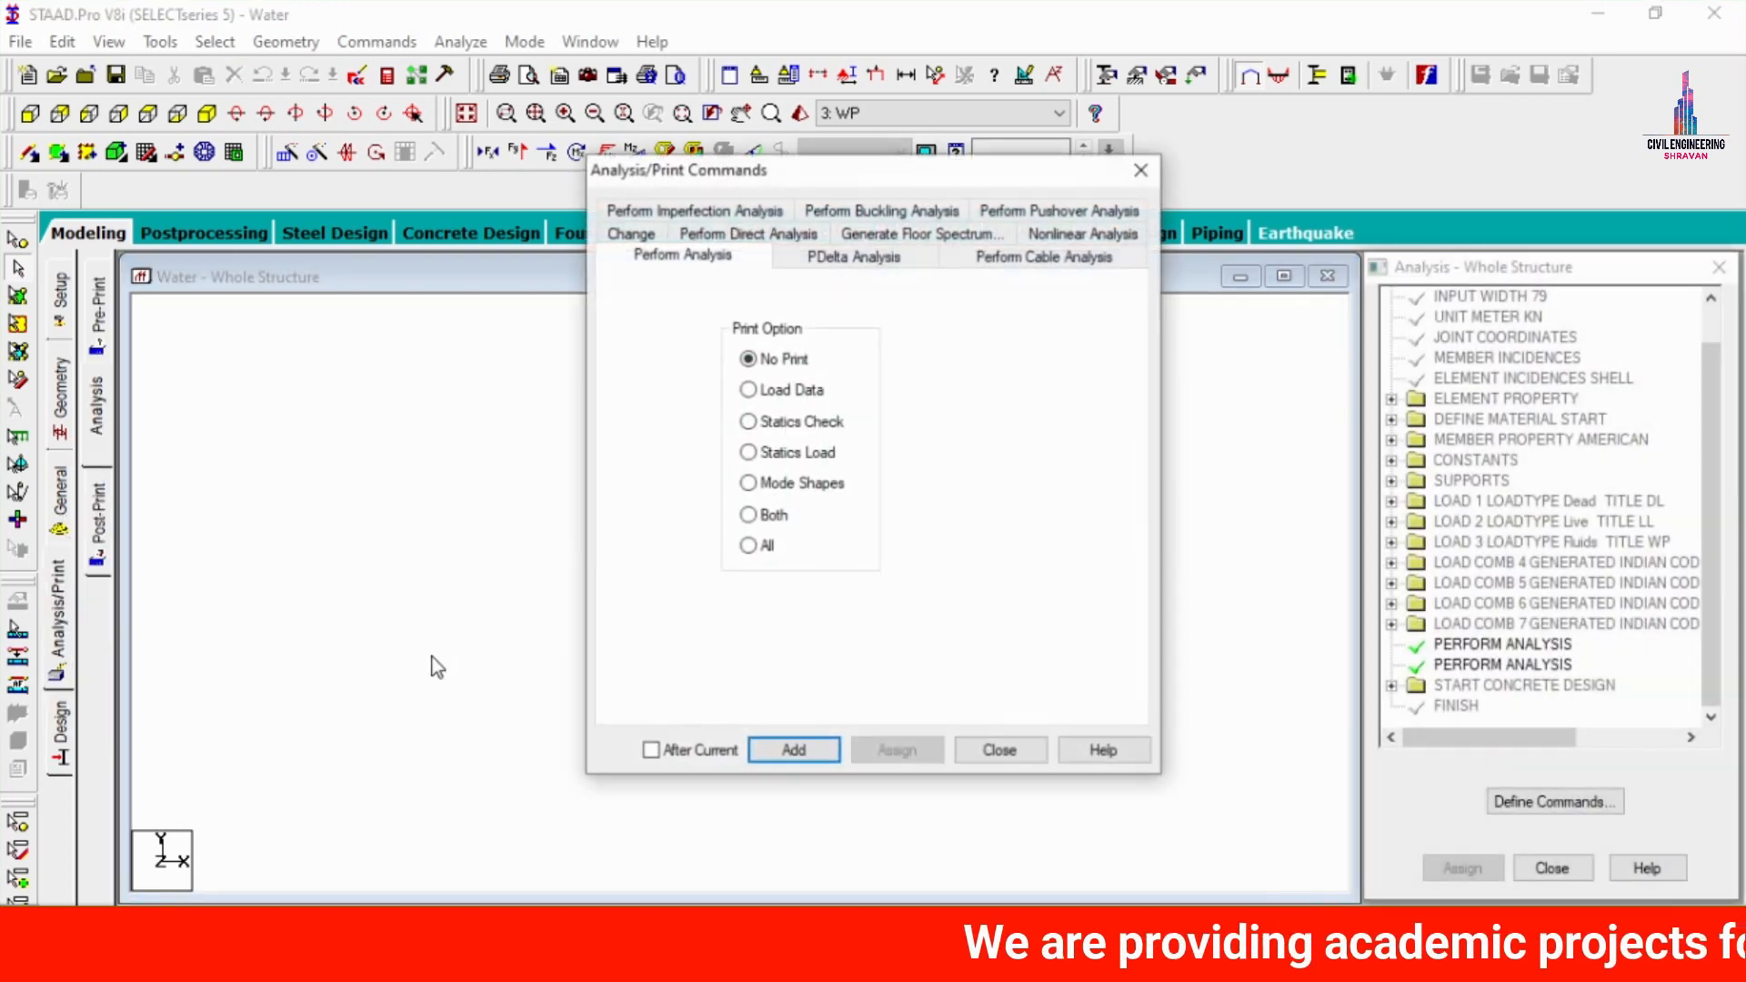
click(782, 751)
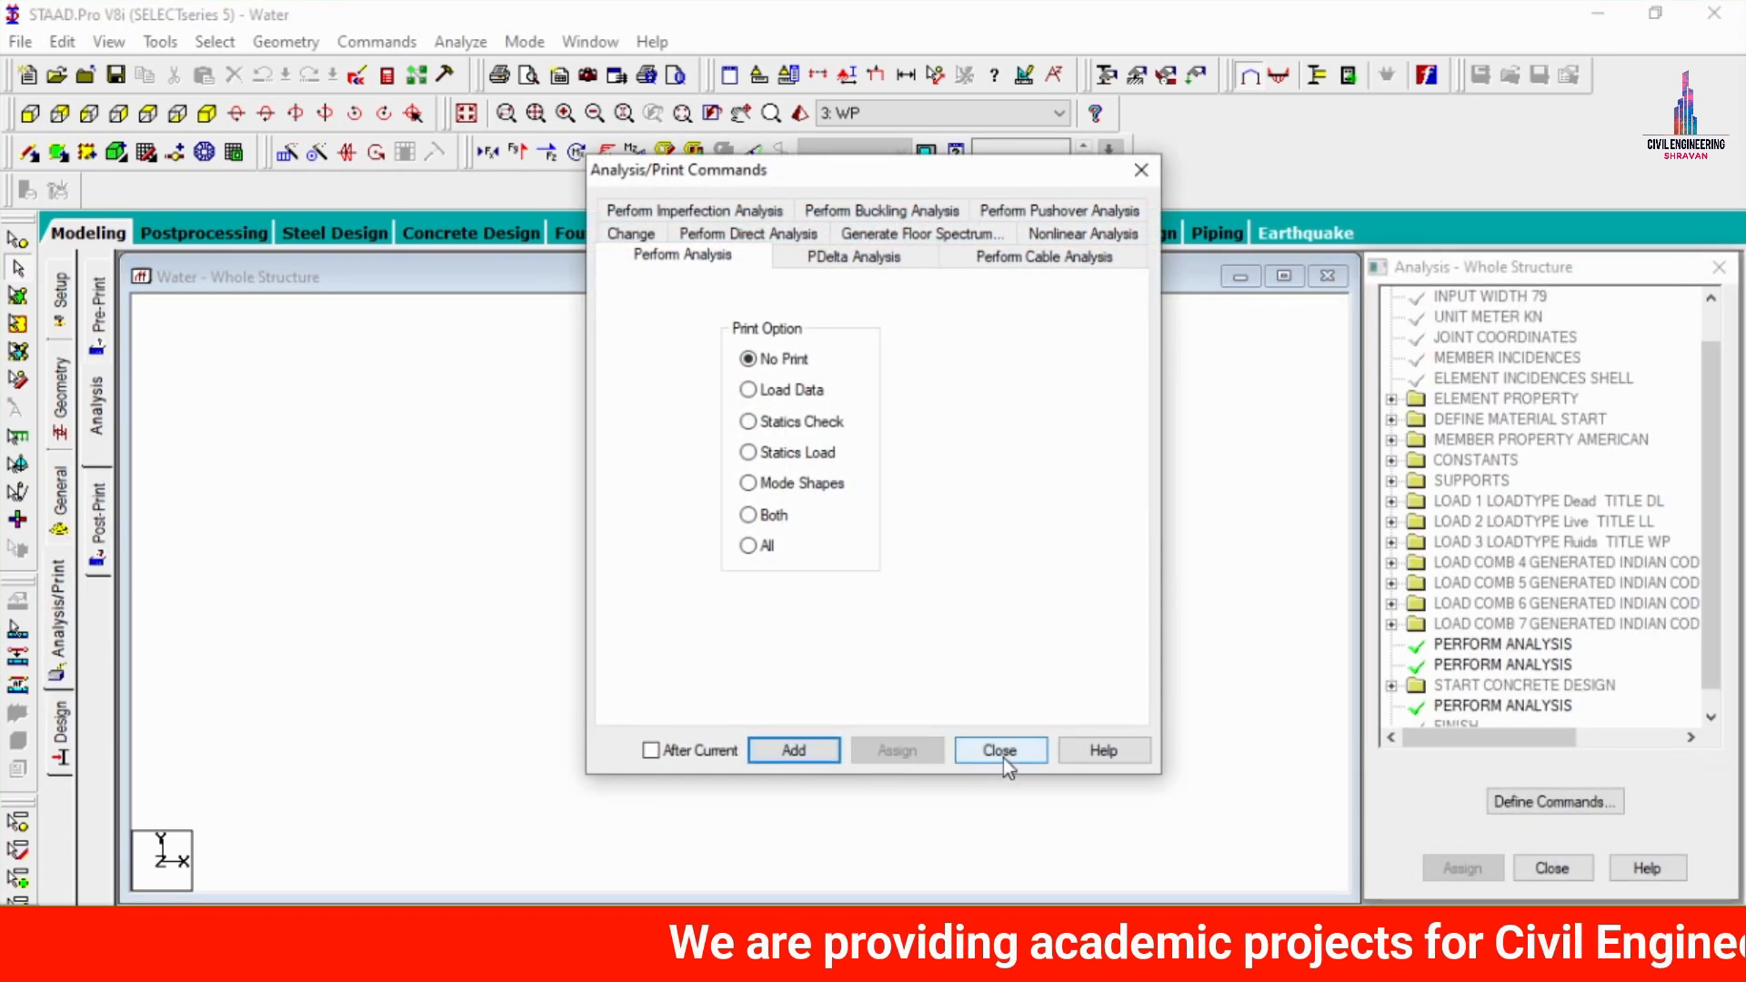
click(1003, 760)
- Run the analysis and design, and go to post processing mode
click(459, 43)
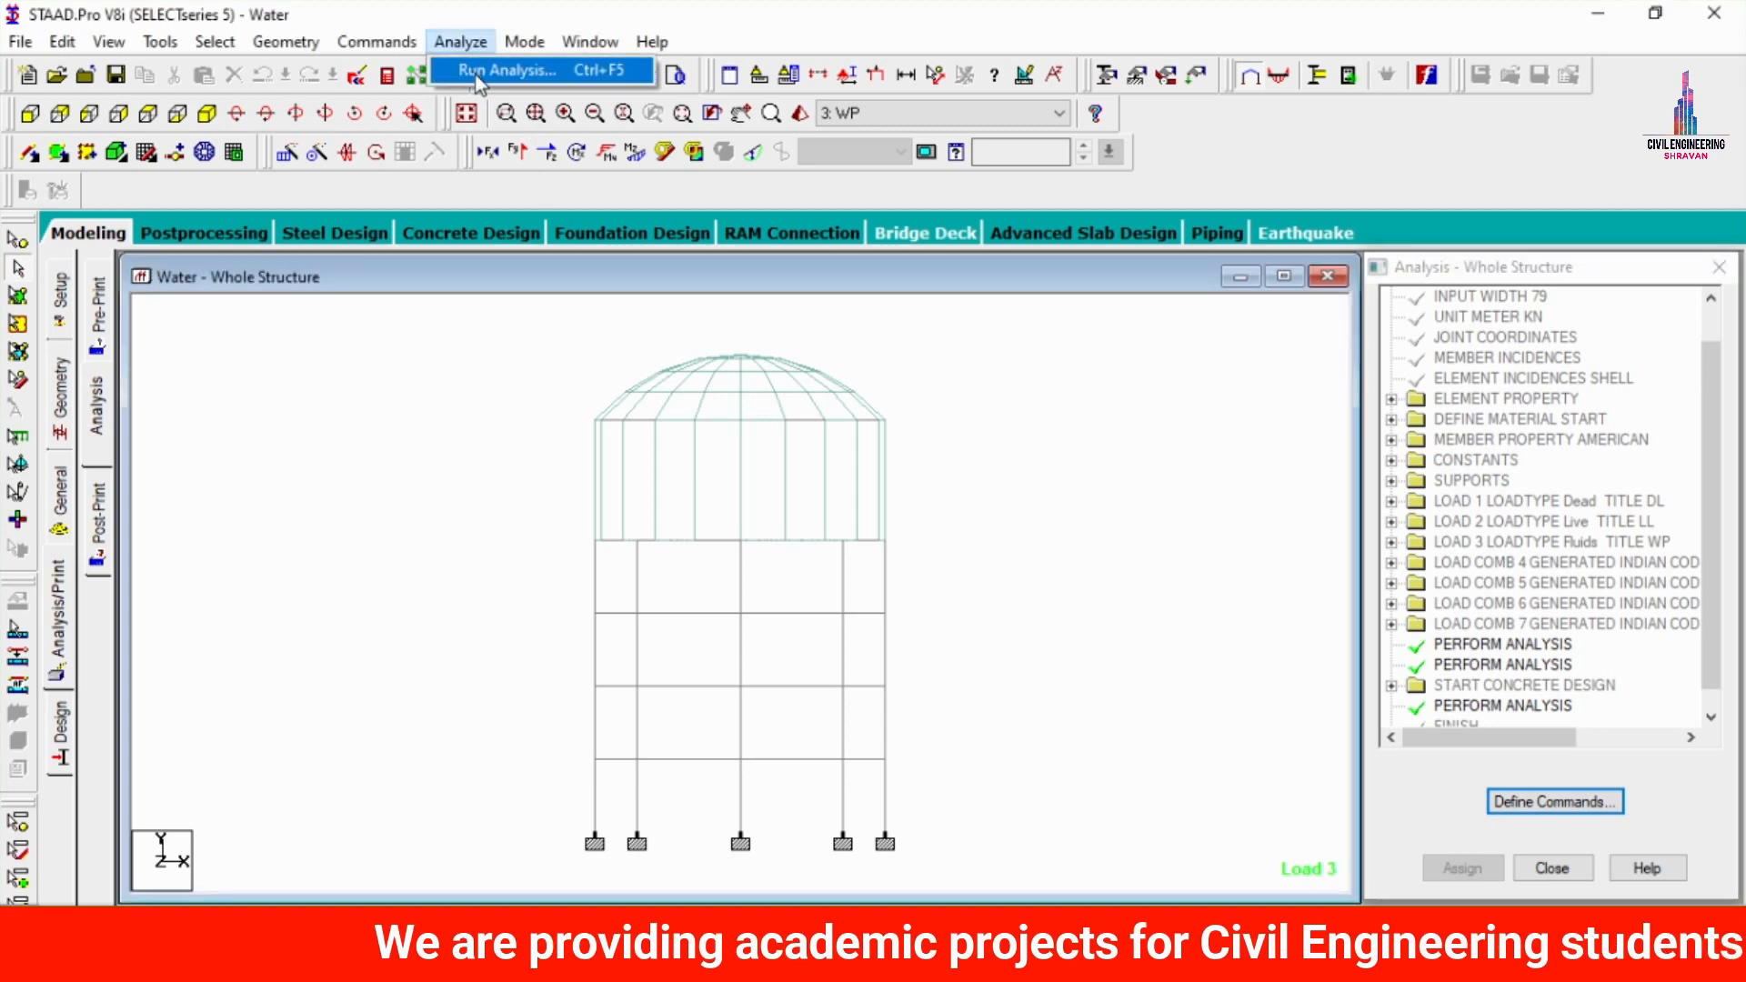
click(475, 69)
click(715, 538)
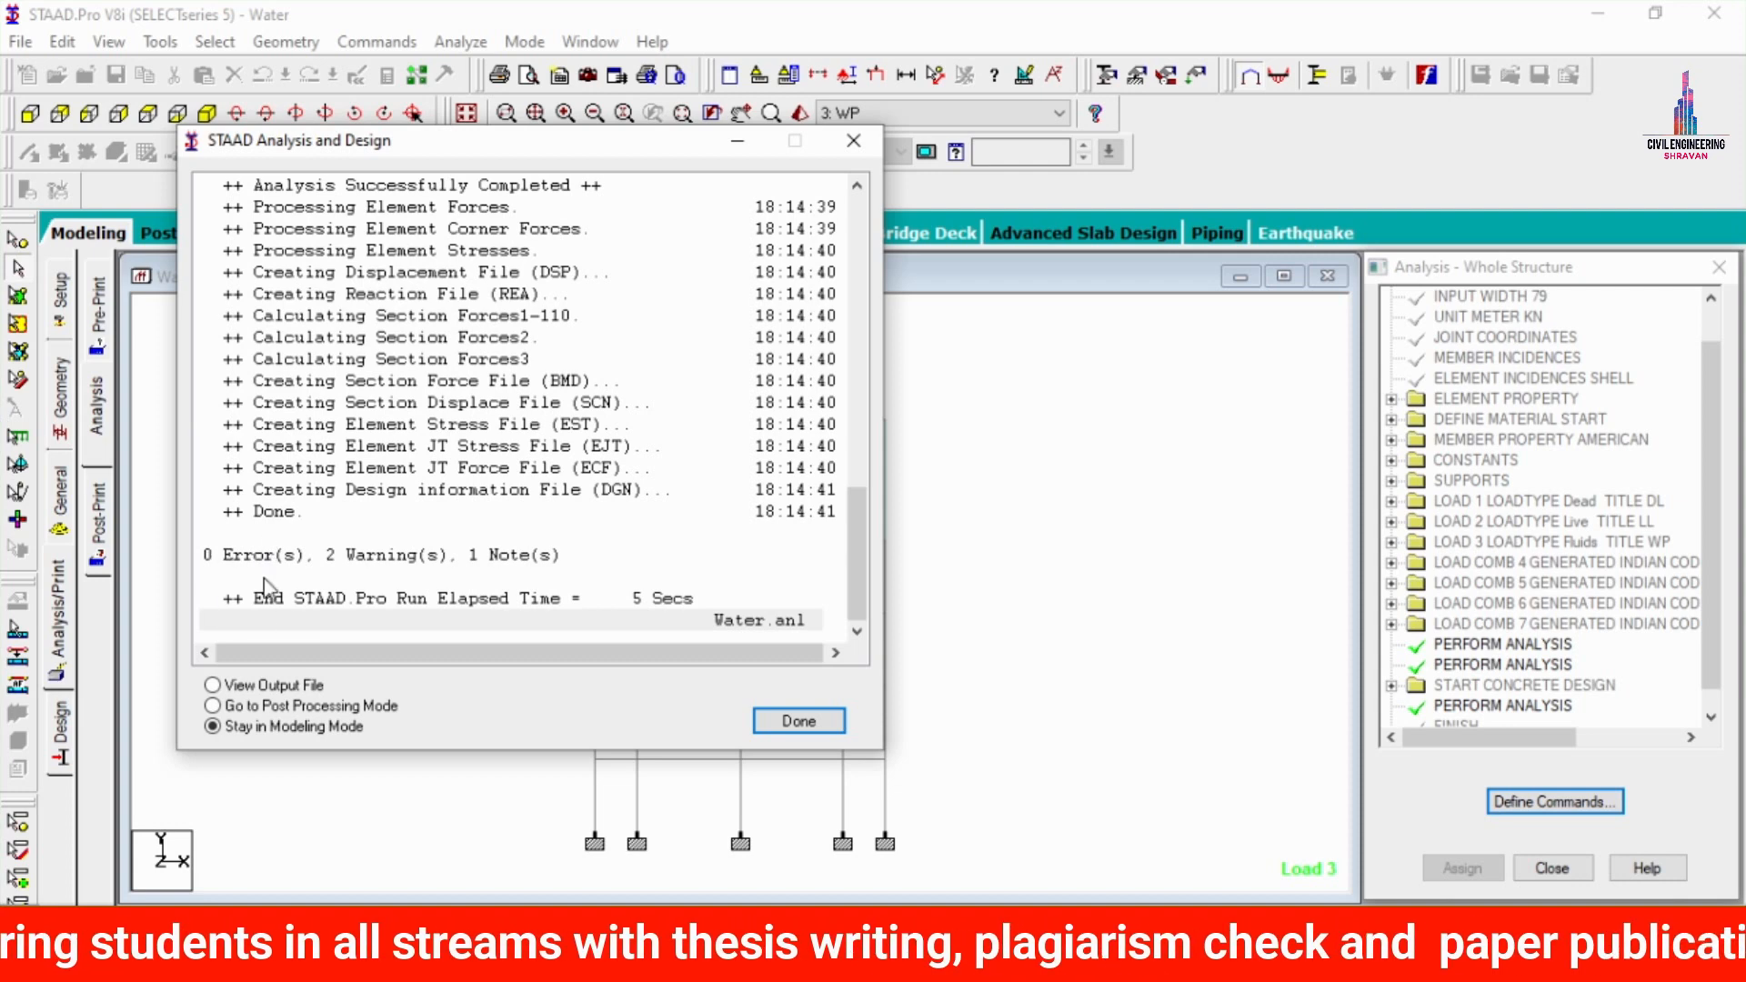
click(318, 707)
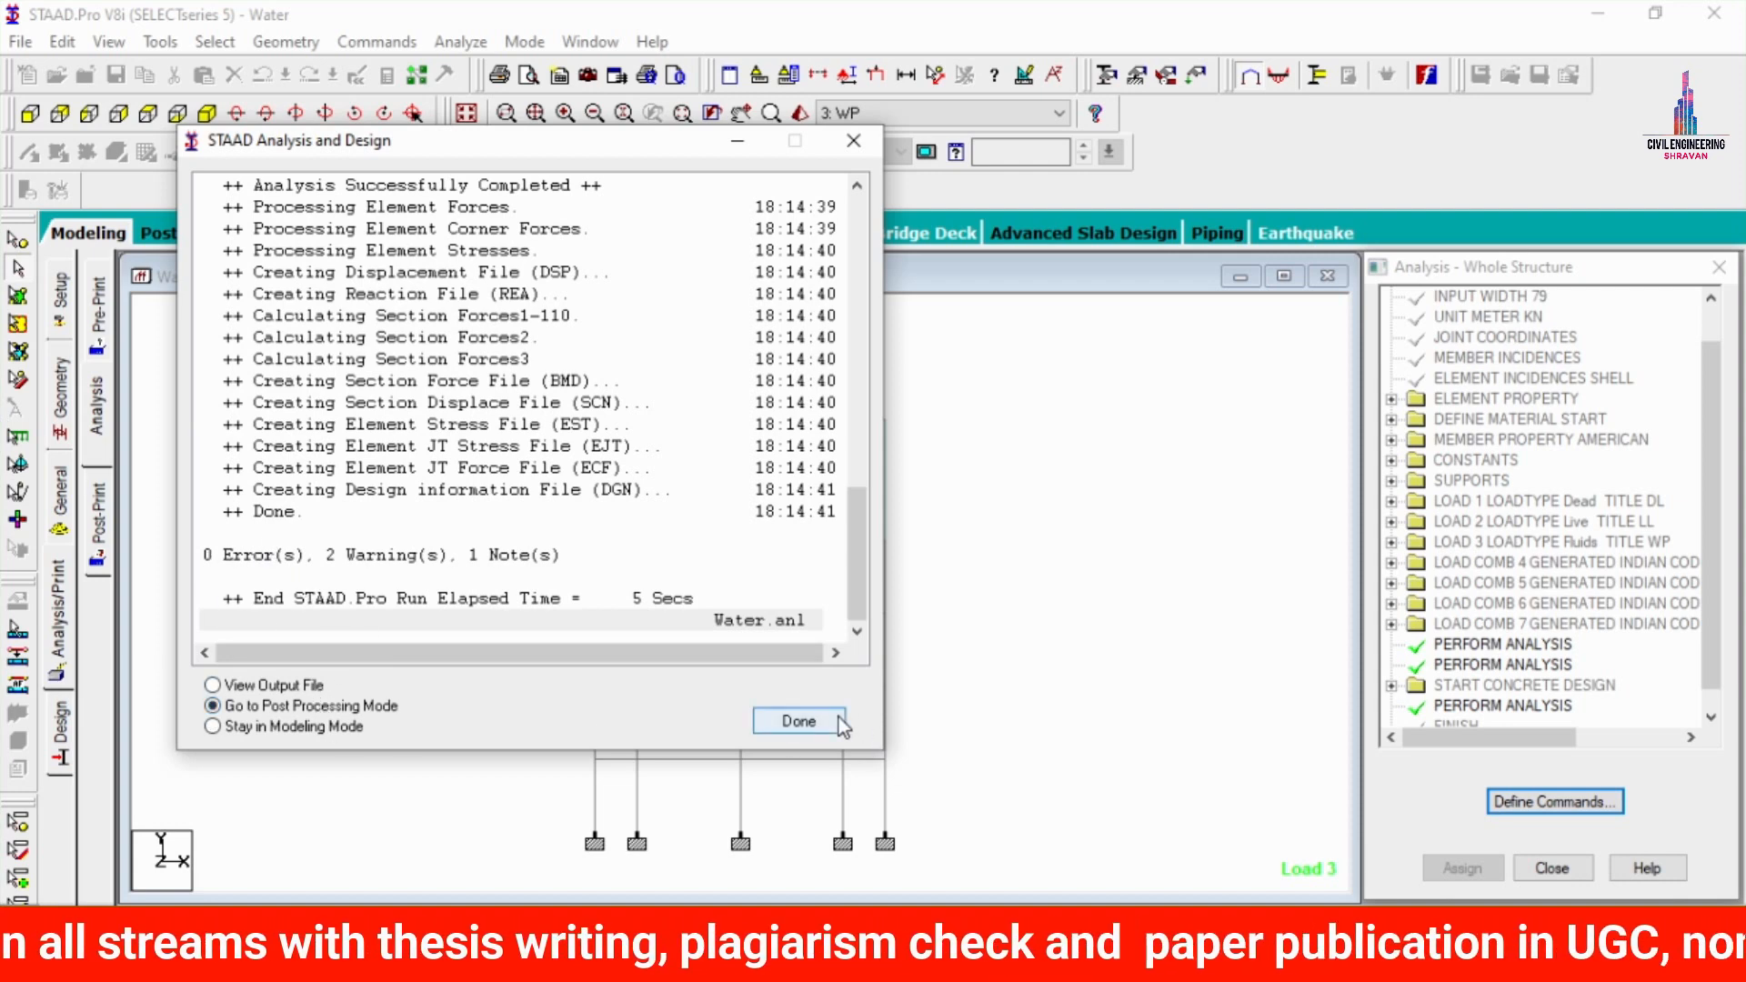
click(800, 720)
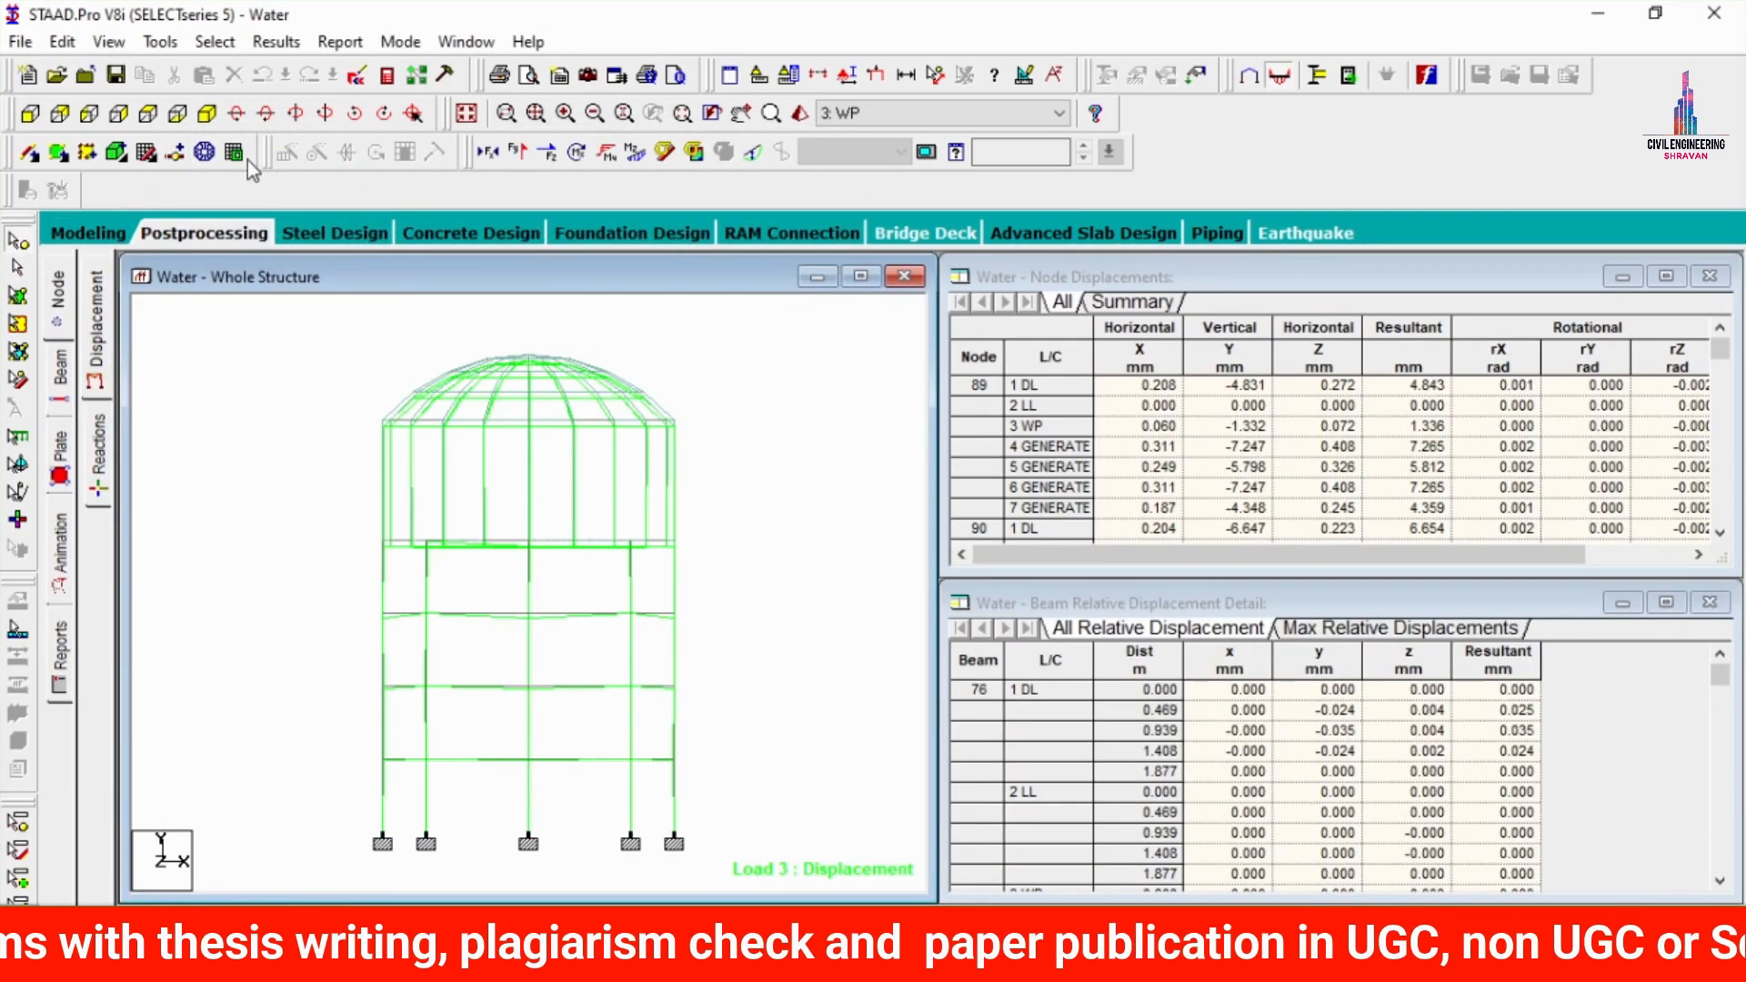
- Show the undeformed tank in isometric view and inspect the concrete design of a tank-floor ring beam and an upper ring beam
click(207, 113)
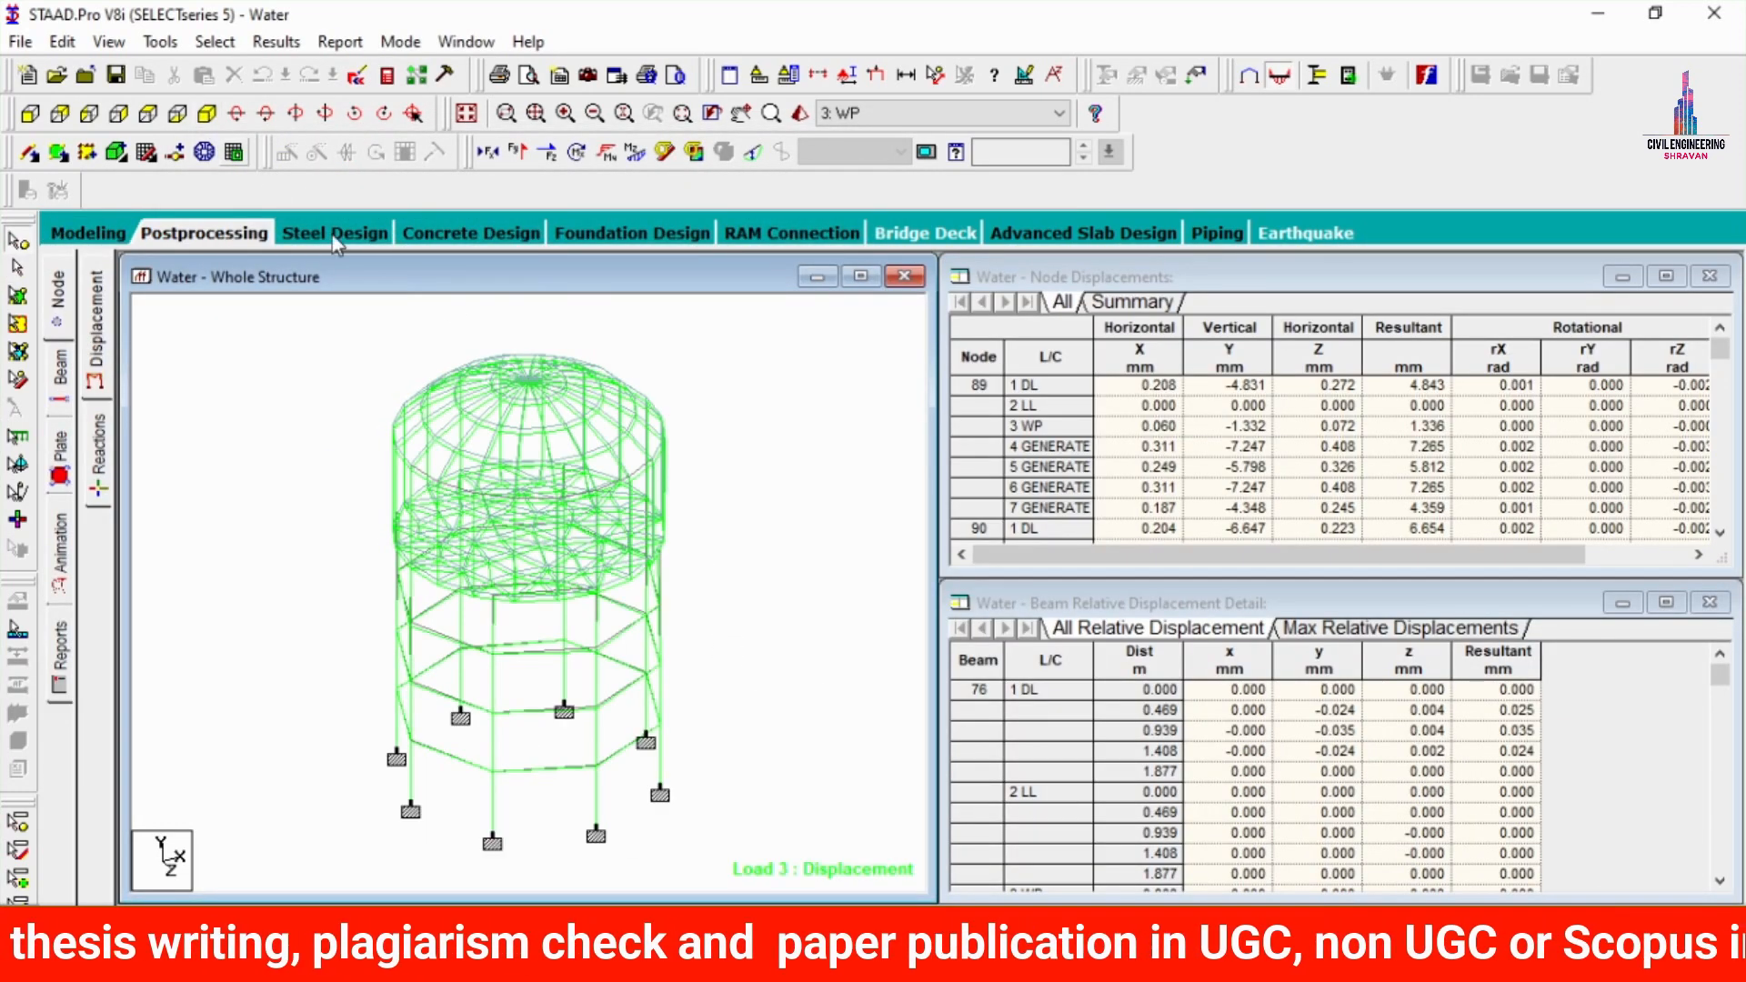
click(751, 155)
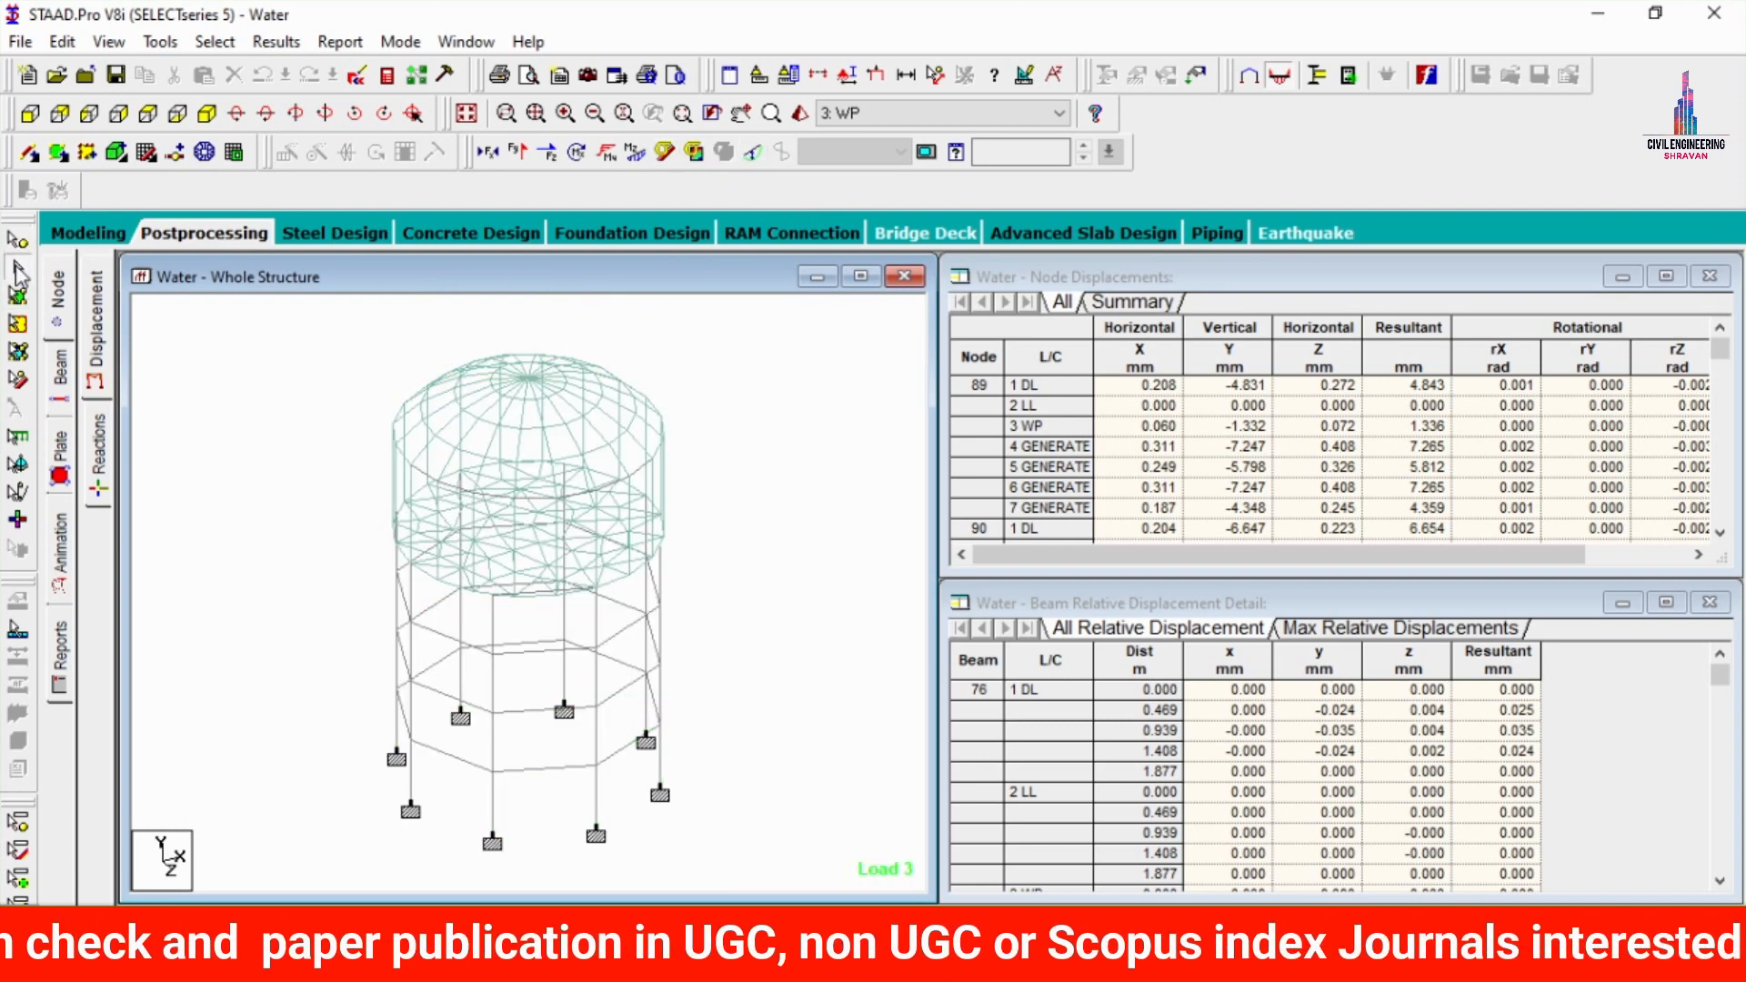
double_click(623, 593)
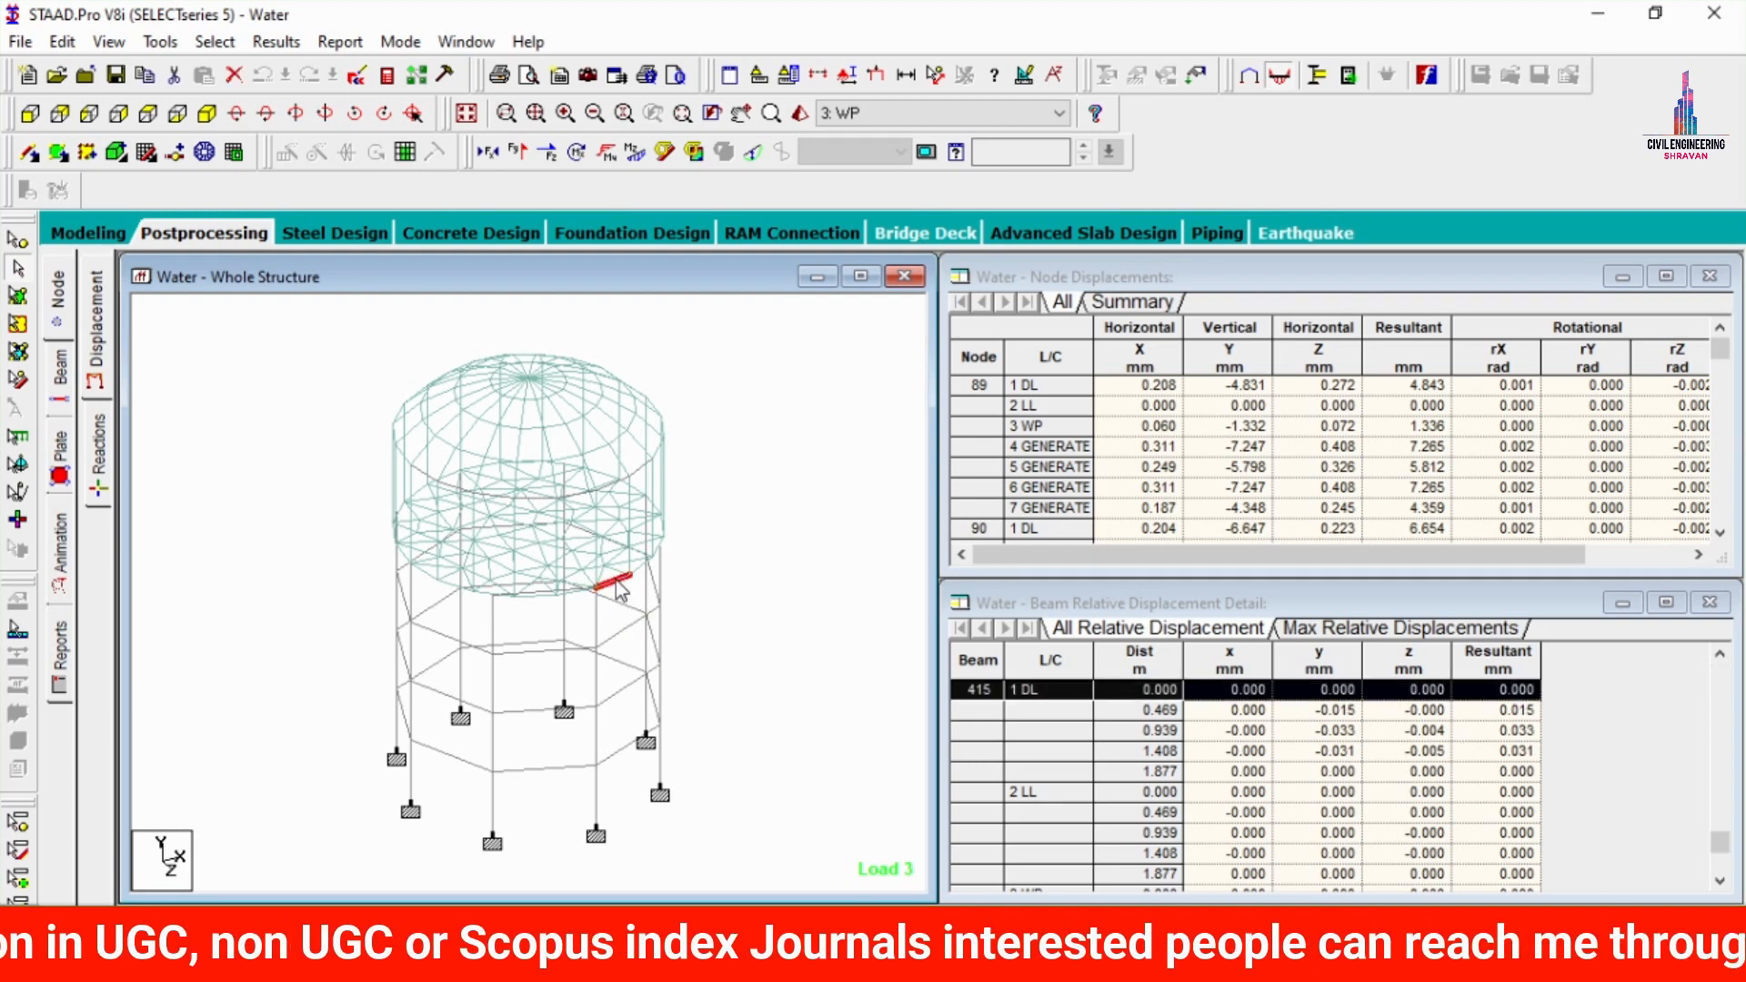
click(991, 227)
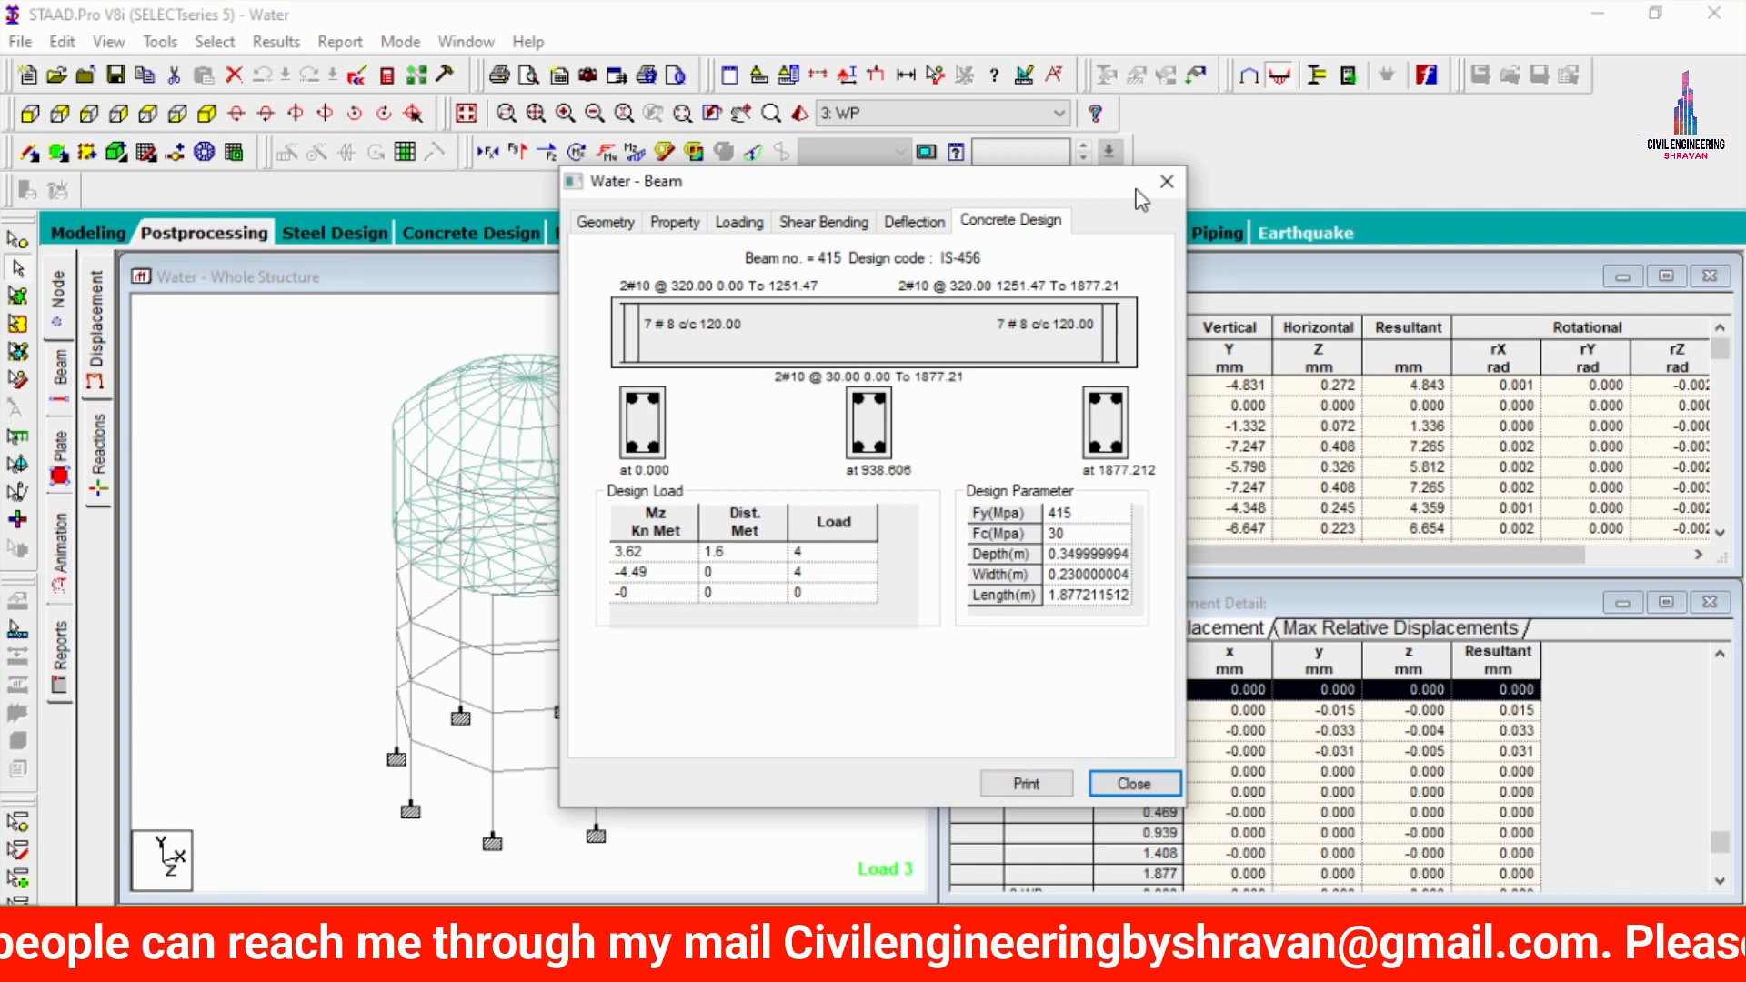
click(1167, 181)
double_click(414, 468)
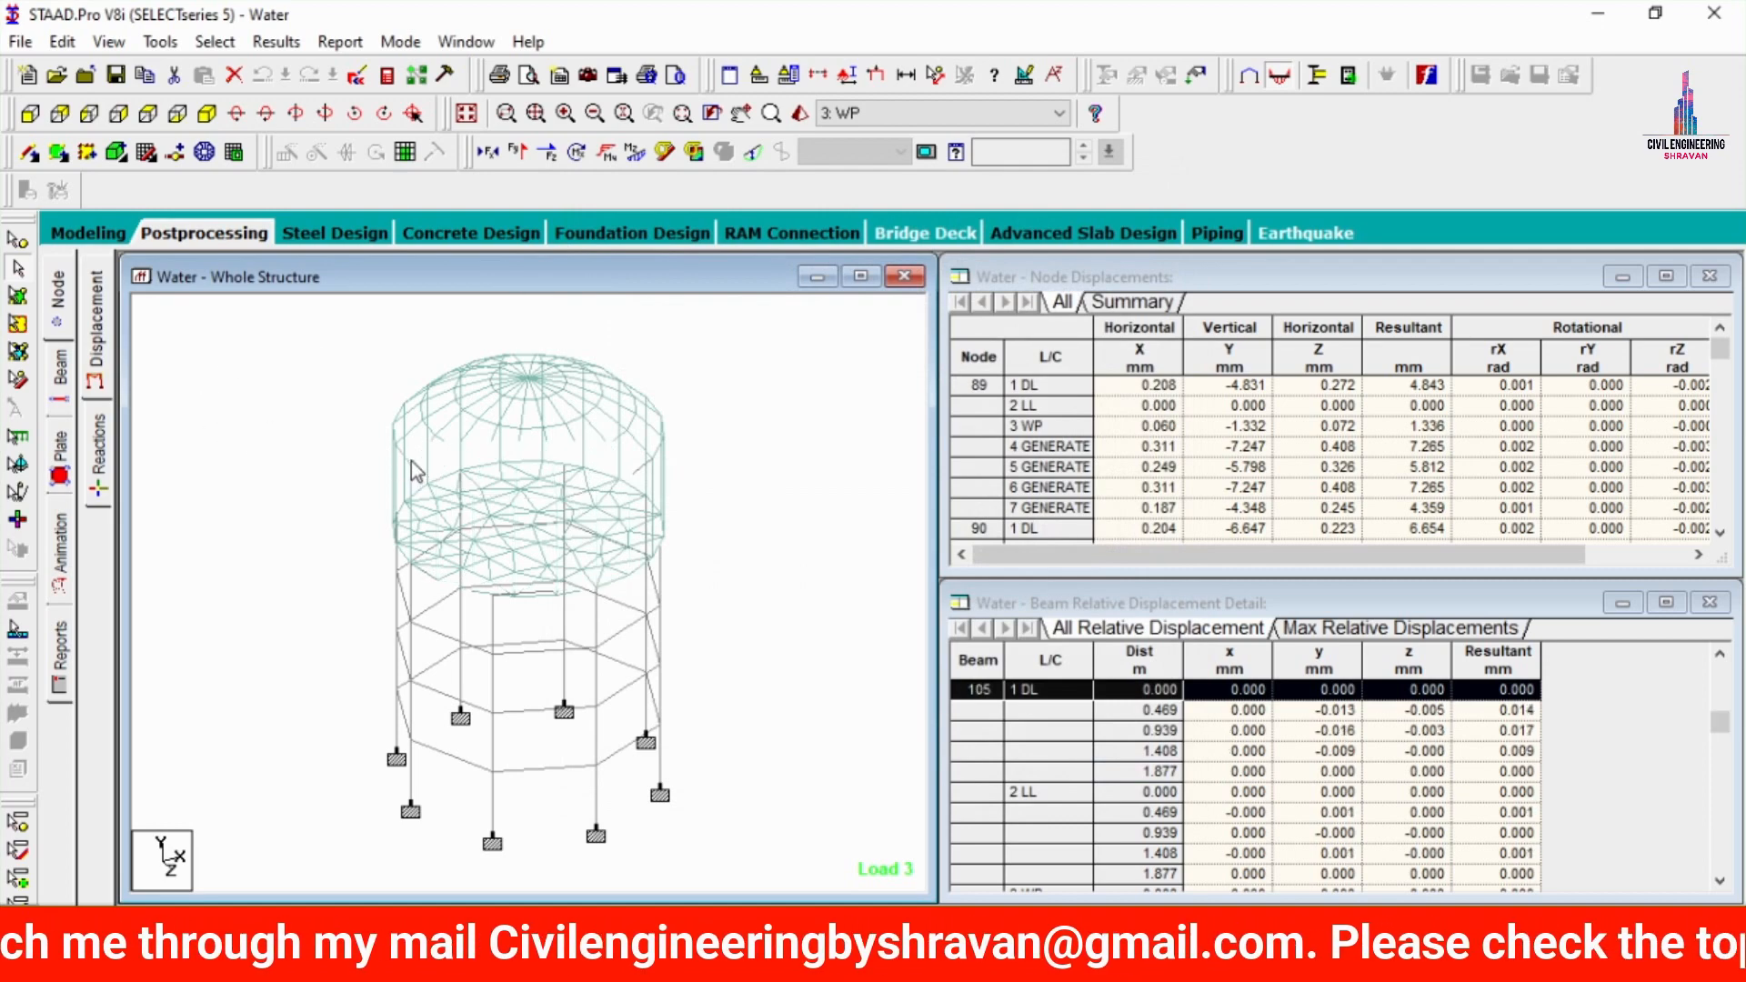
click(1045, 223)
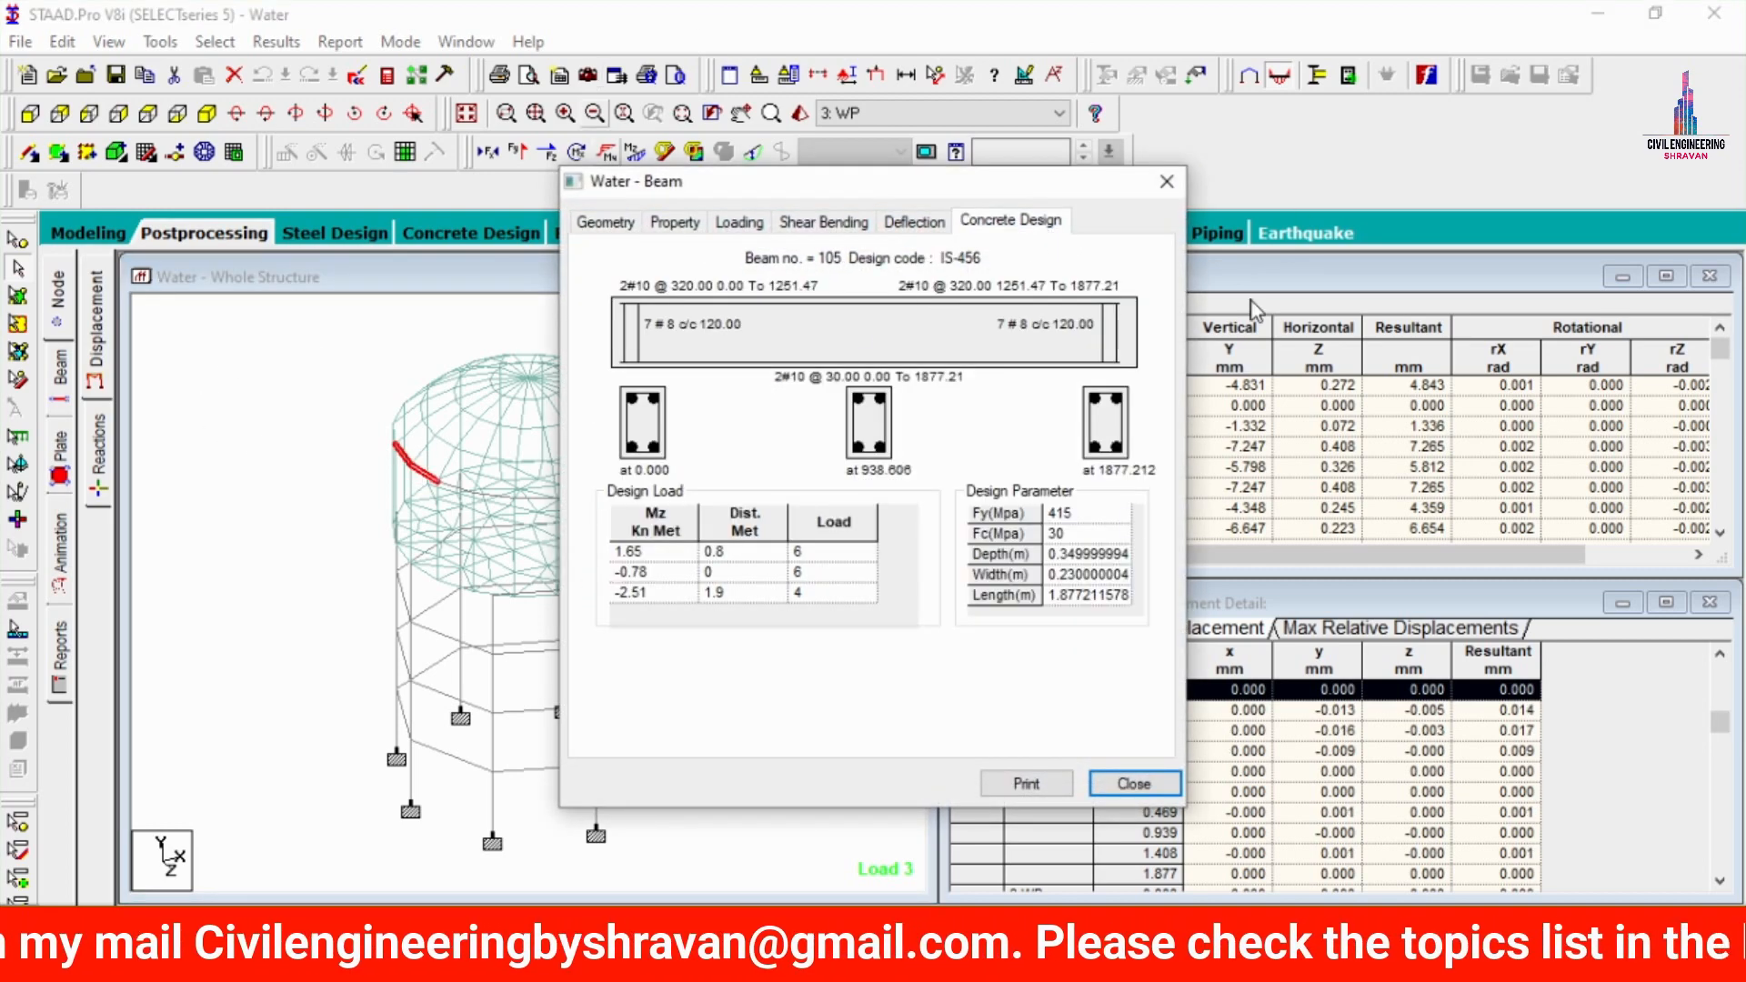
- Inspect the concrete design of a horizontal brace beam in the lowest ring of the tank's staging
click(1167, 181)
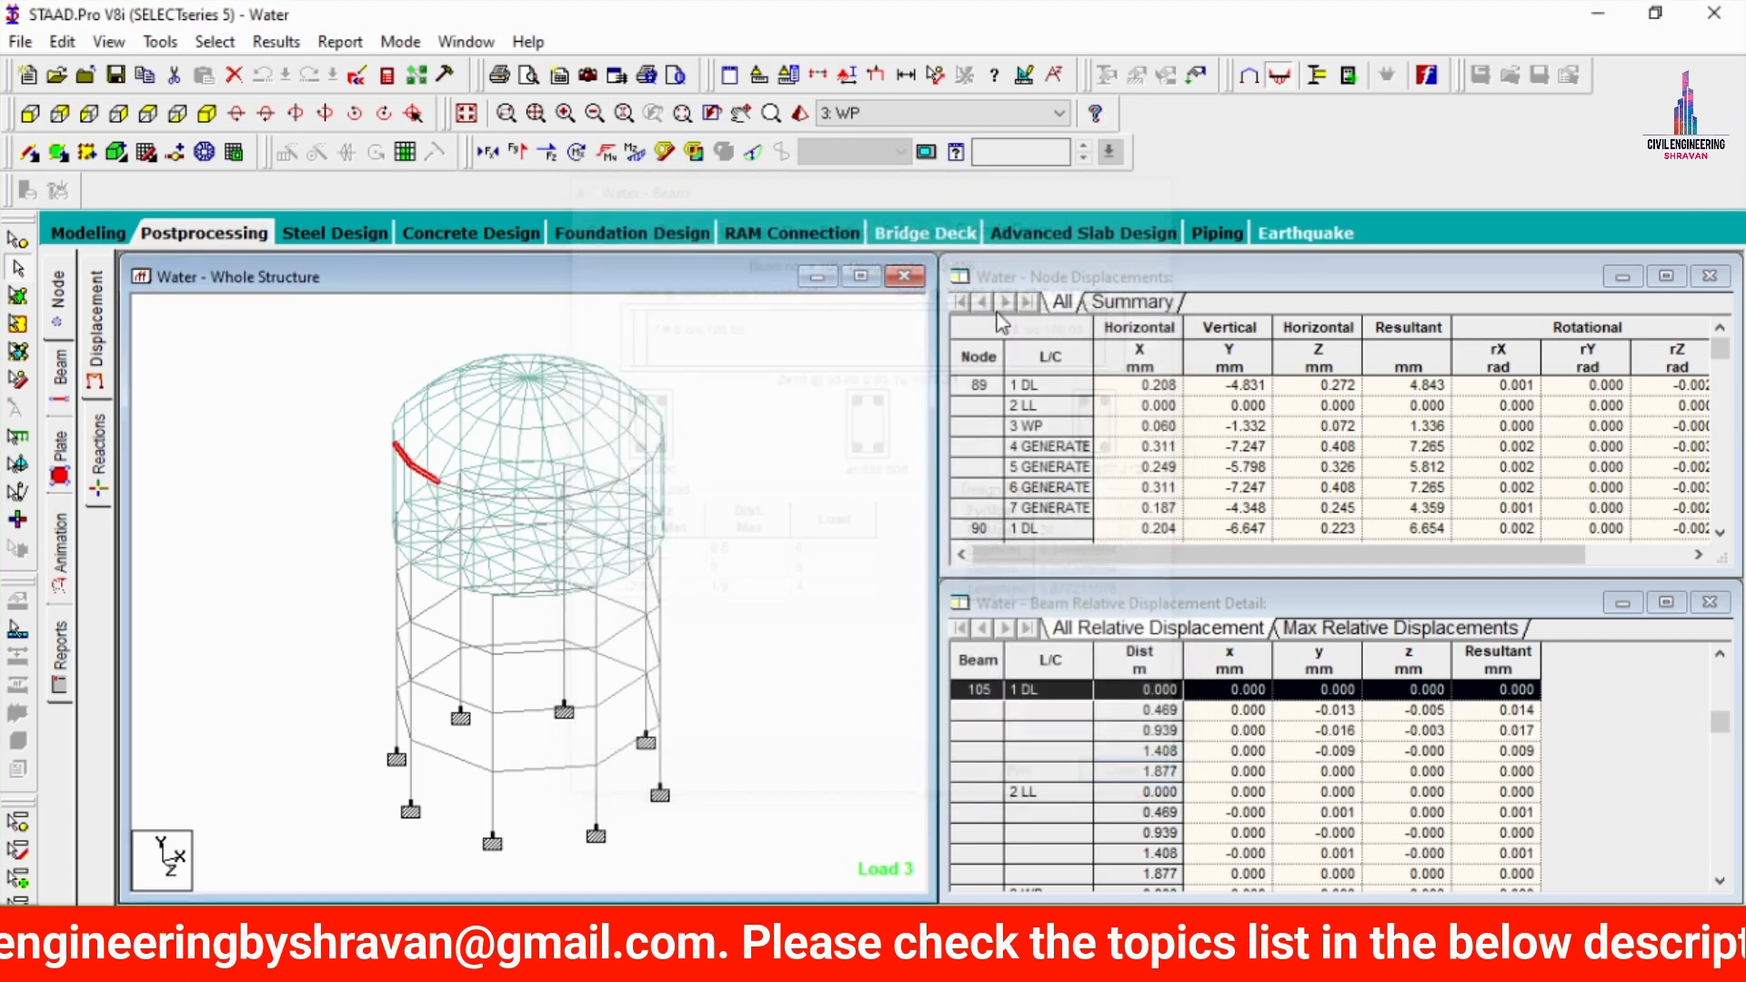
click(744, 602)
double_click(511, 767)
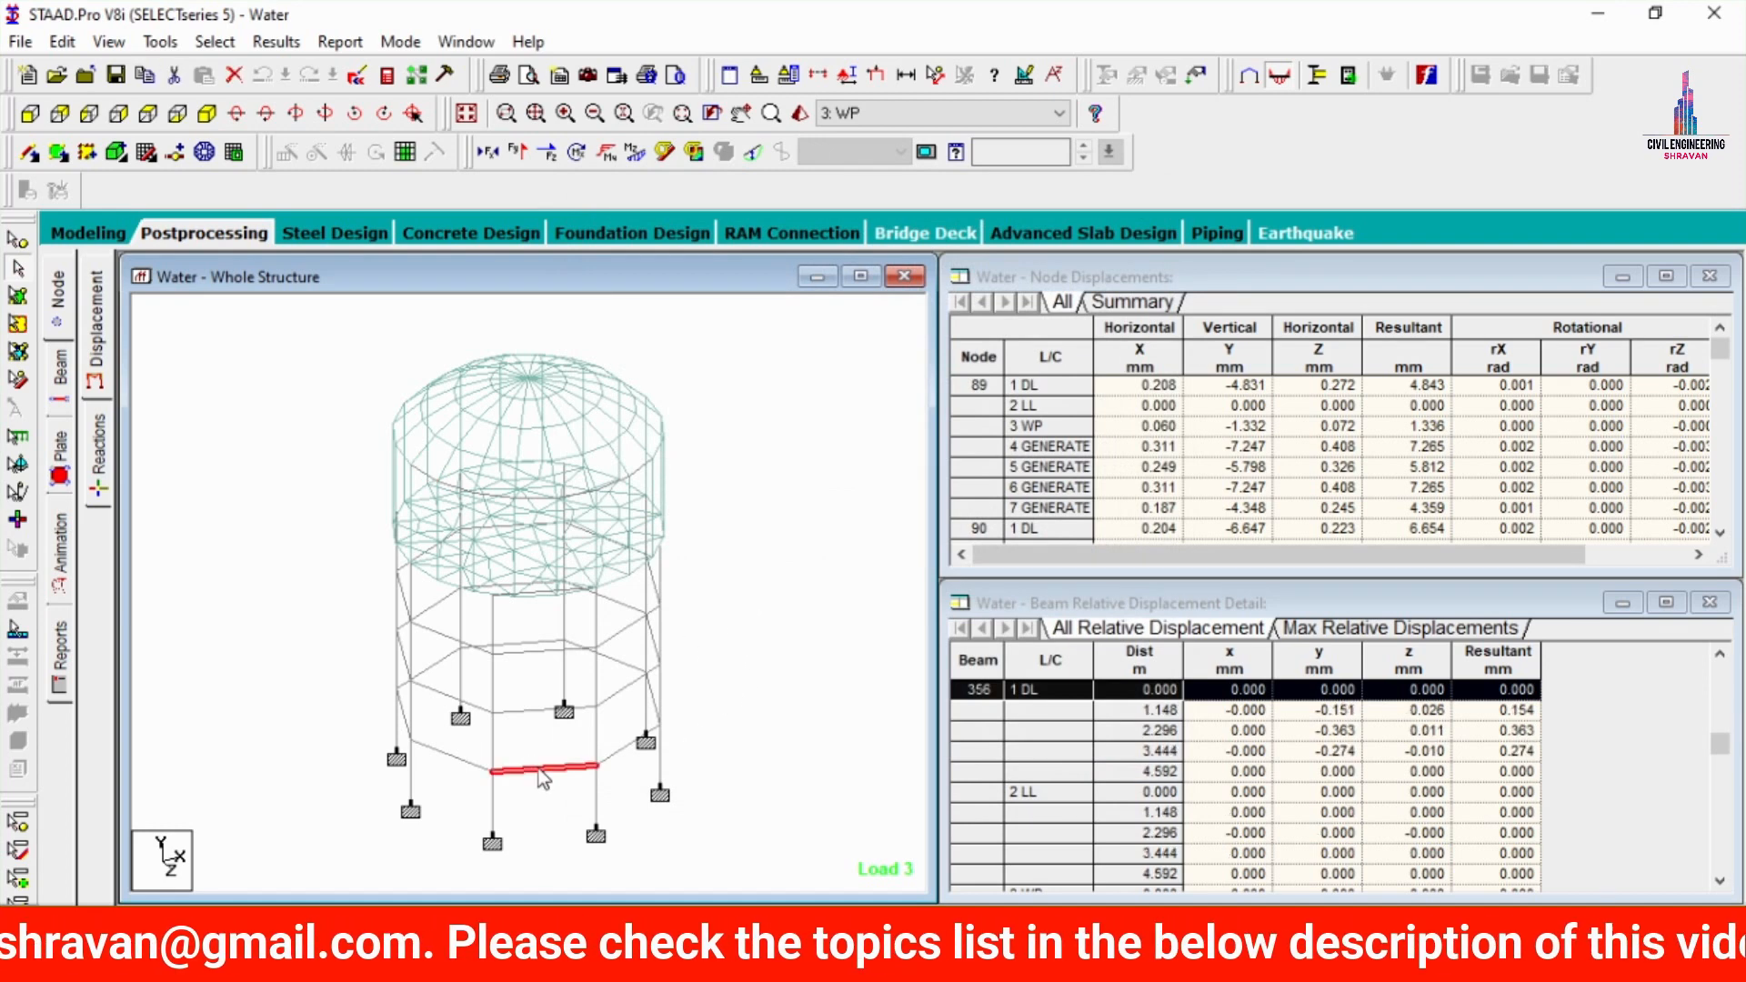
click(1023, 223)
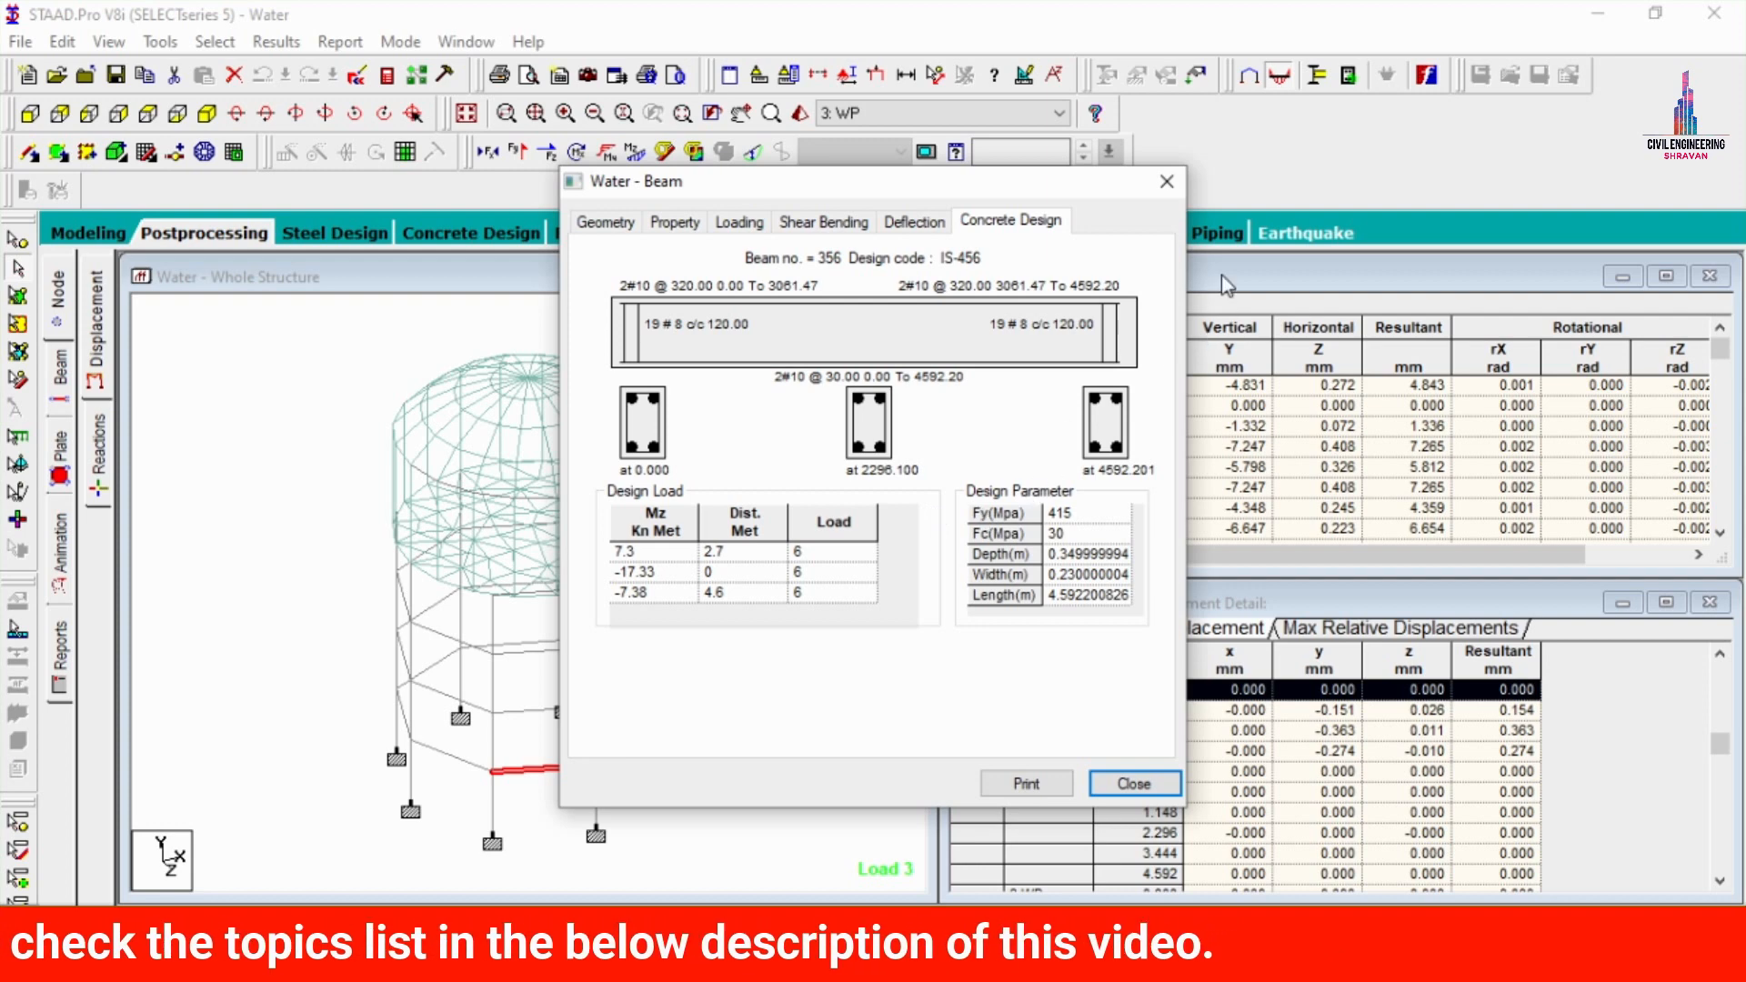
click(1166, 182)
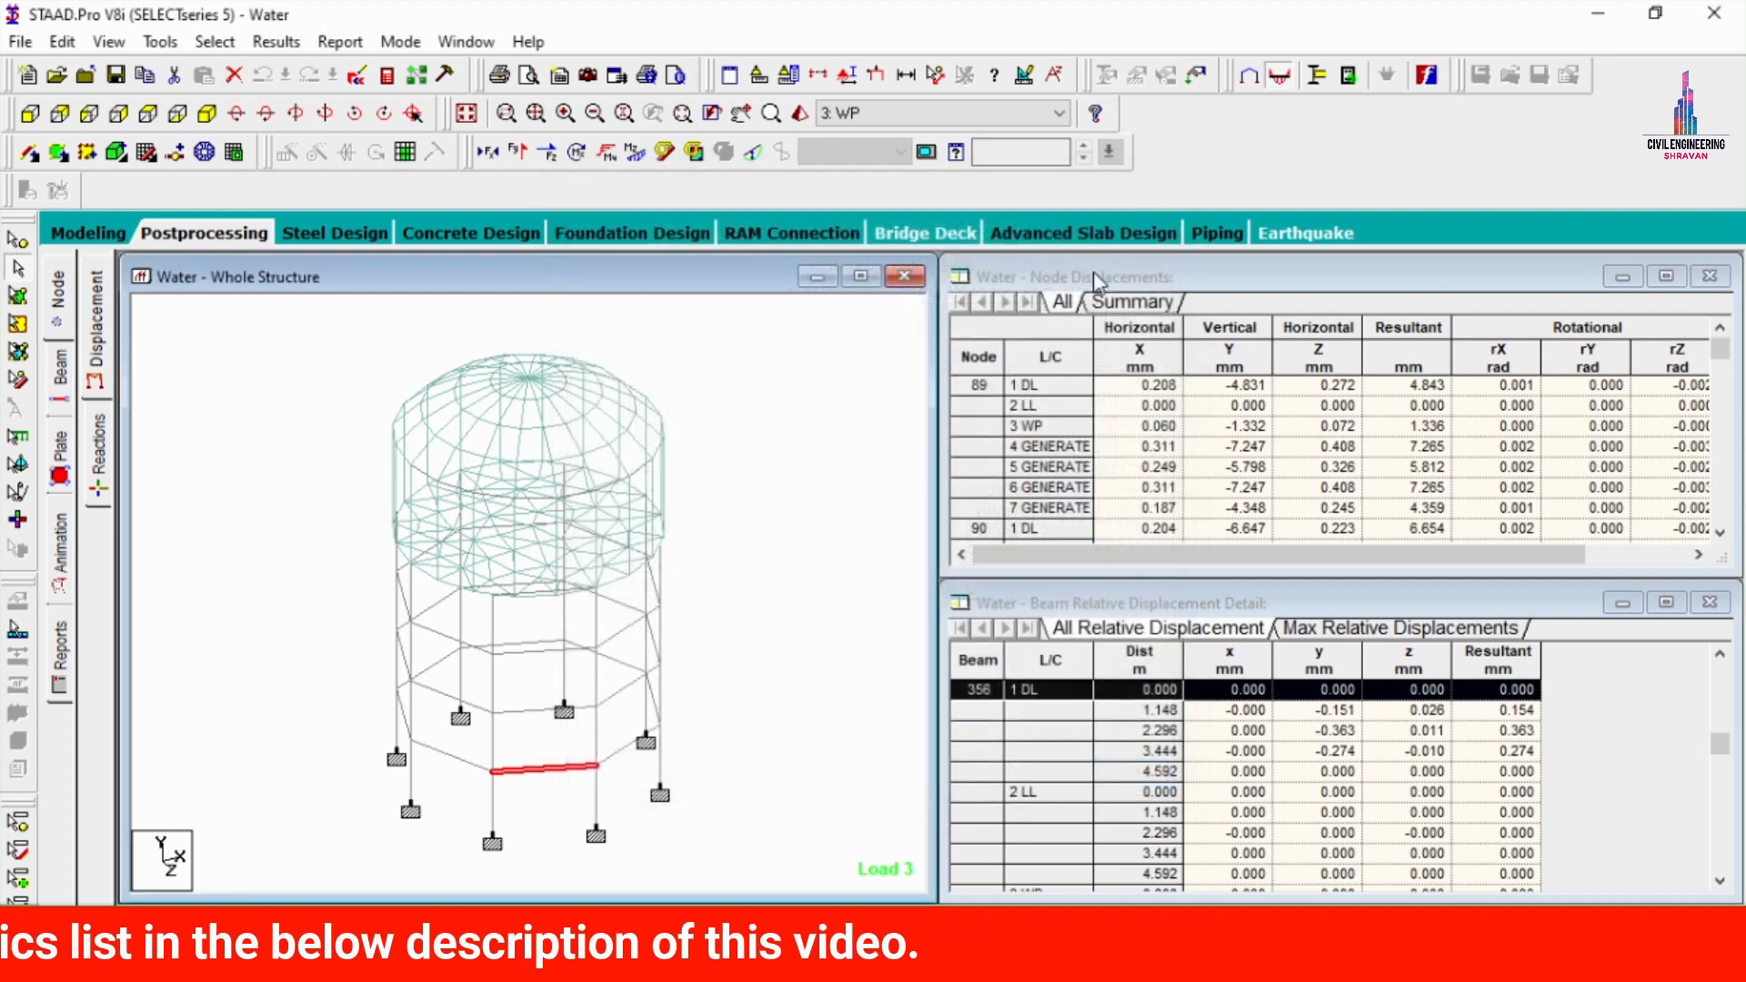
- Inspect the concrete design of a circular column just above the lowest brace ring
click(762, 658)
click(597, 741)
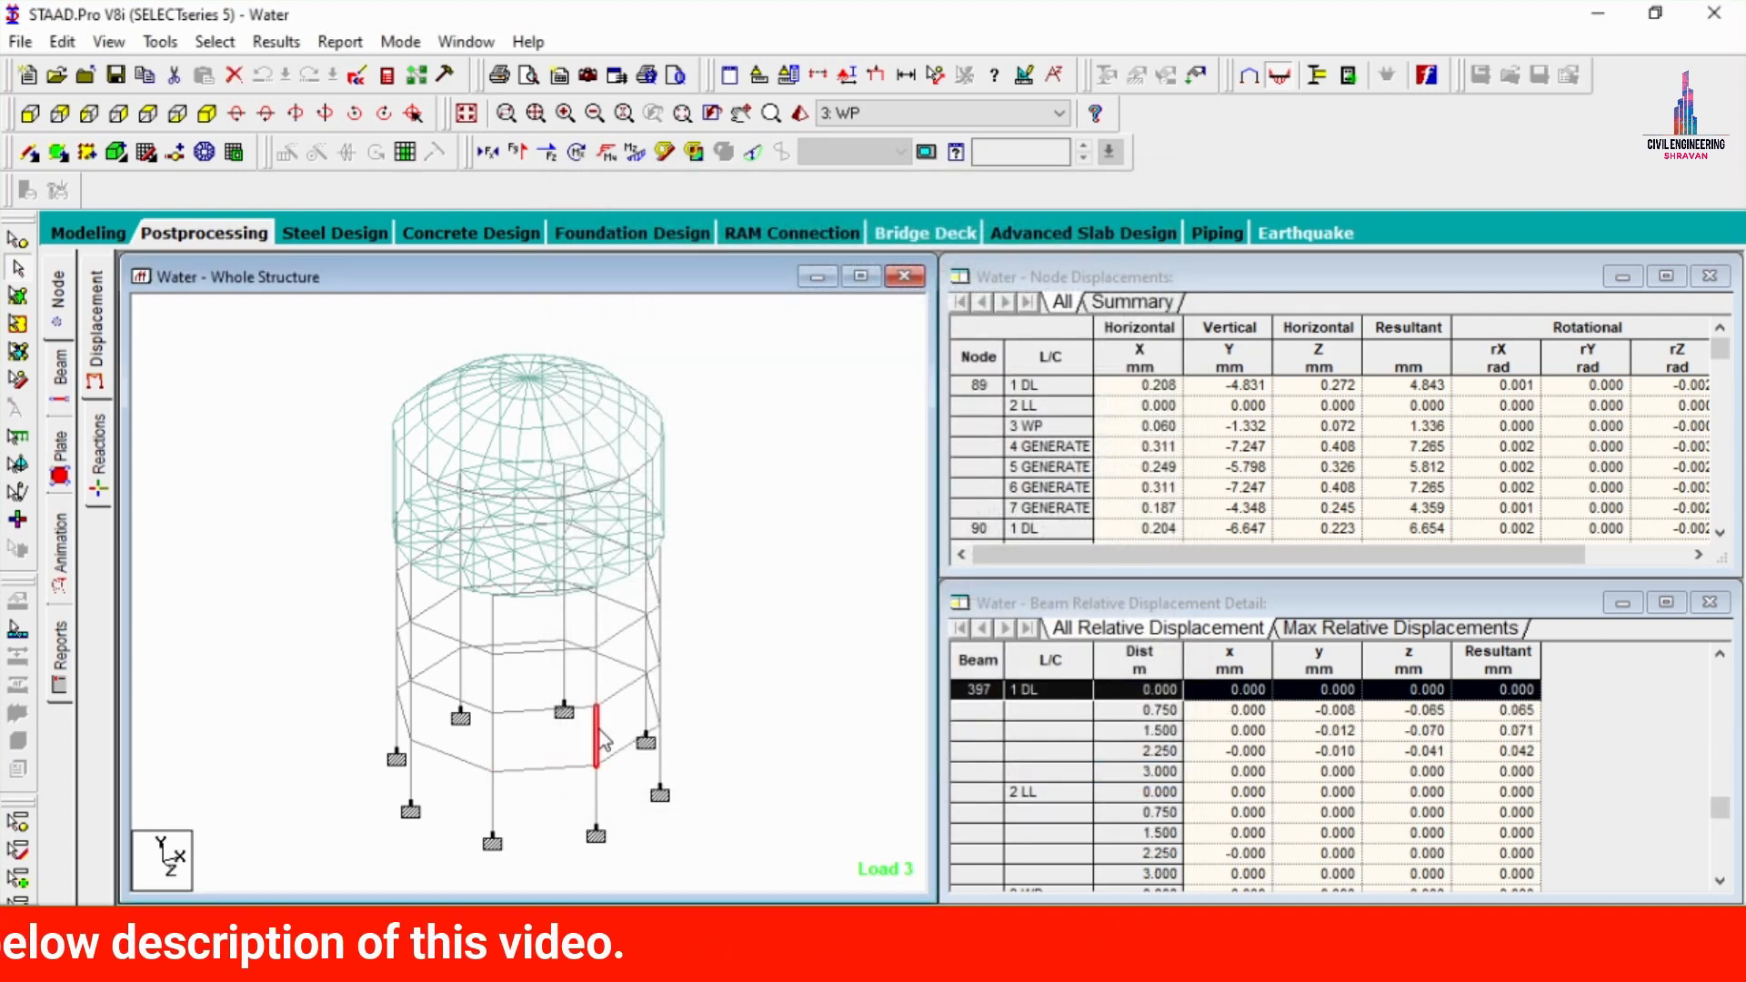
double_click(602, 738)
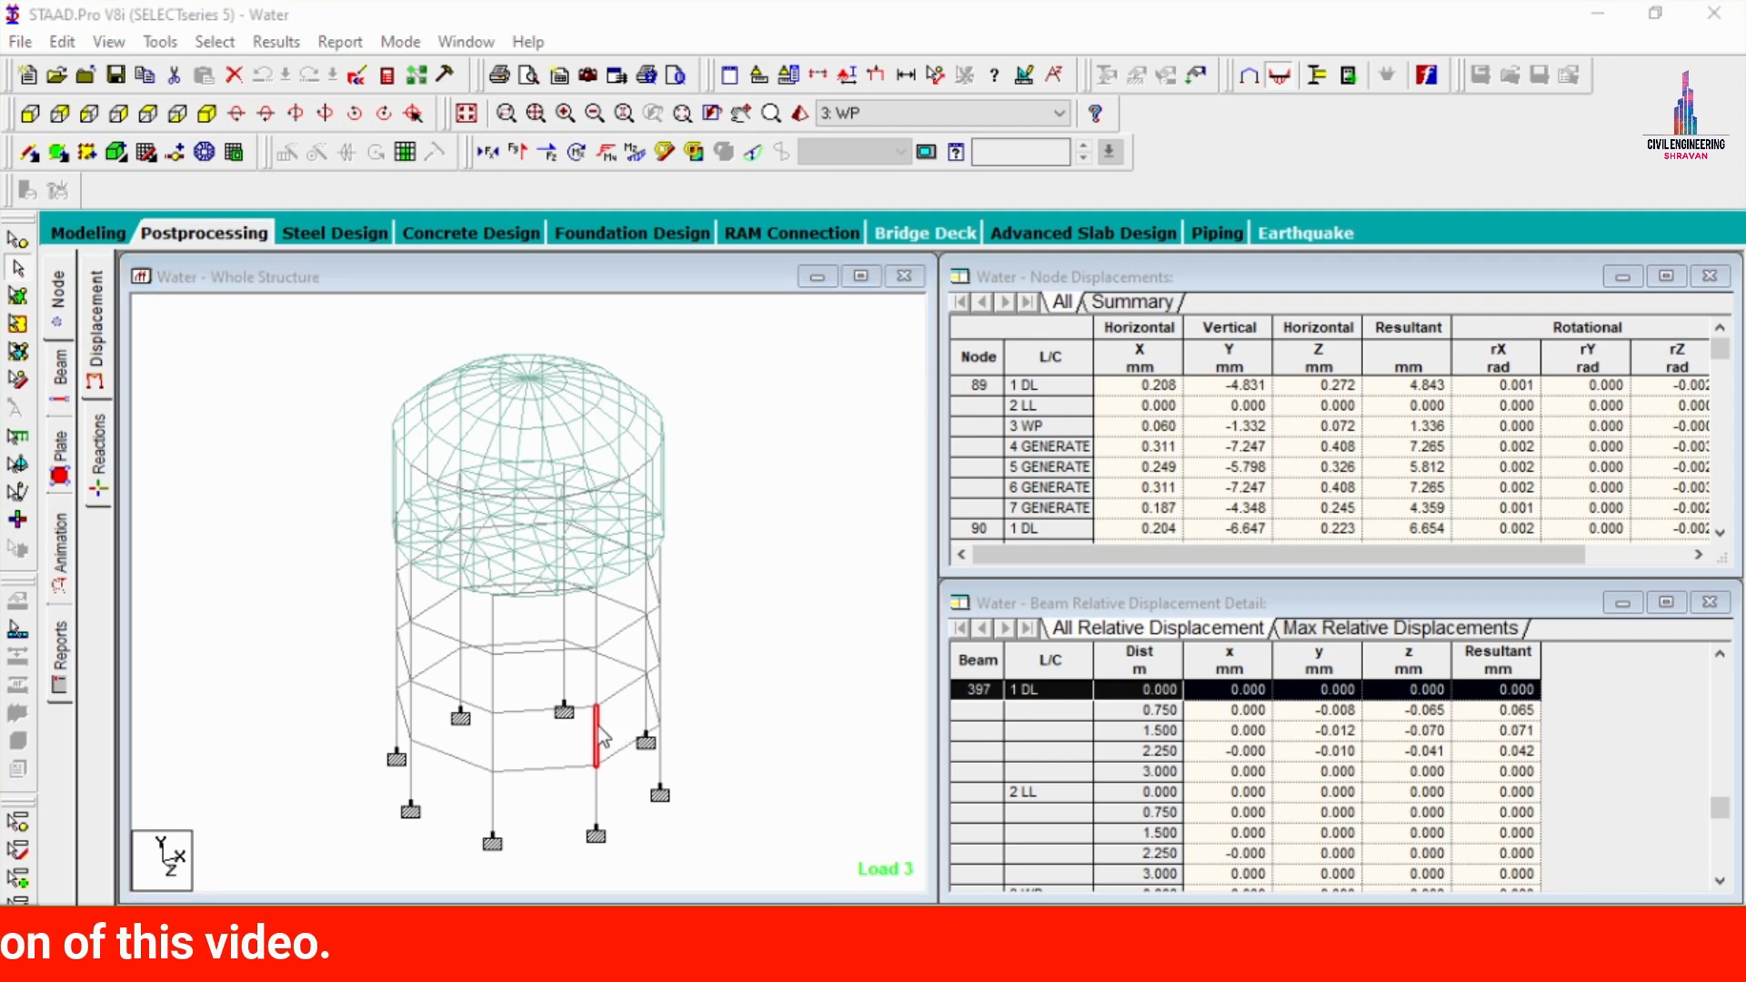
click(1000, 223)
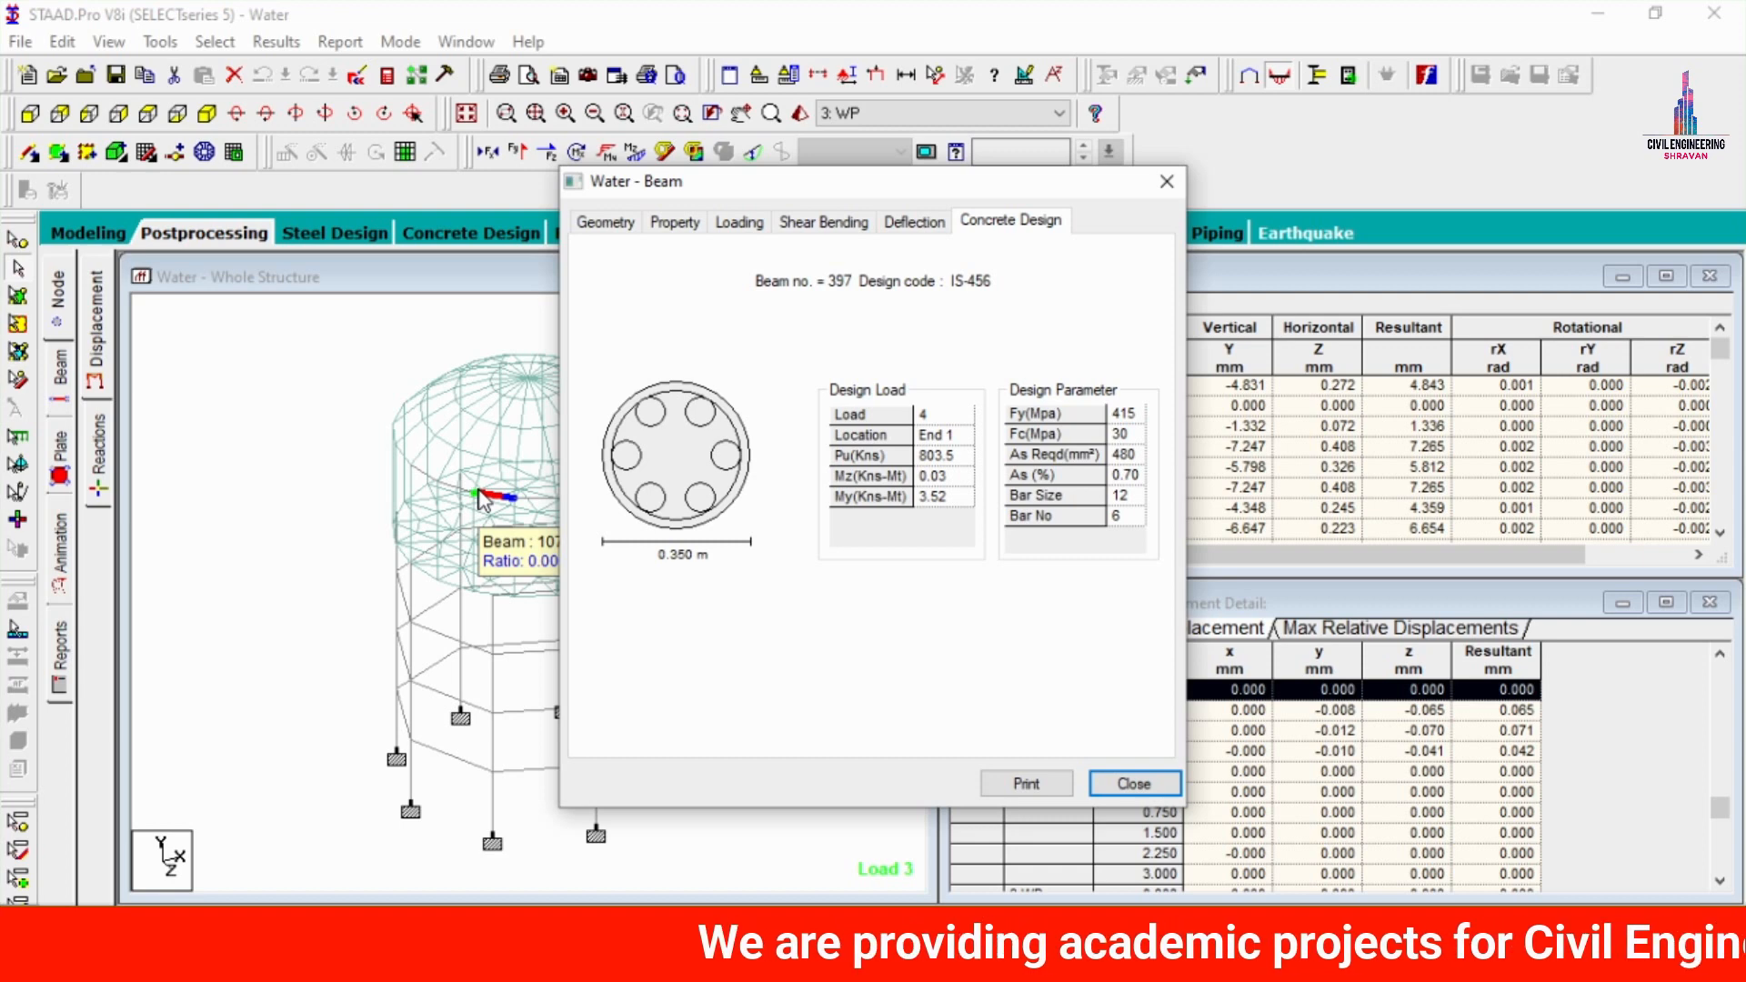
click(1124, 785)
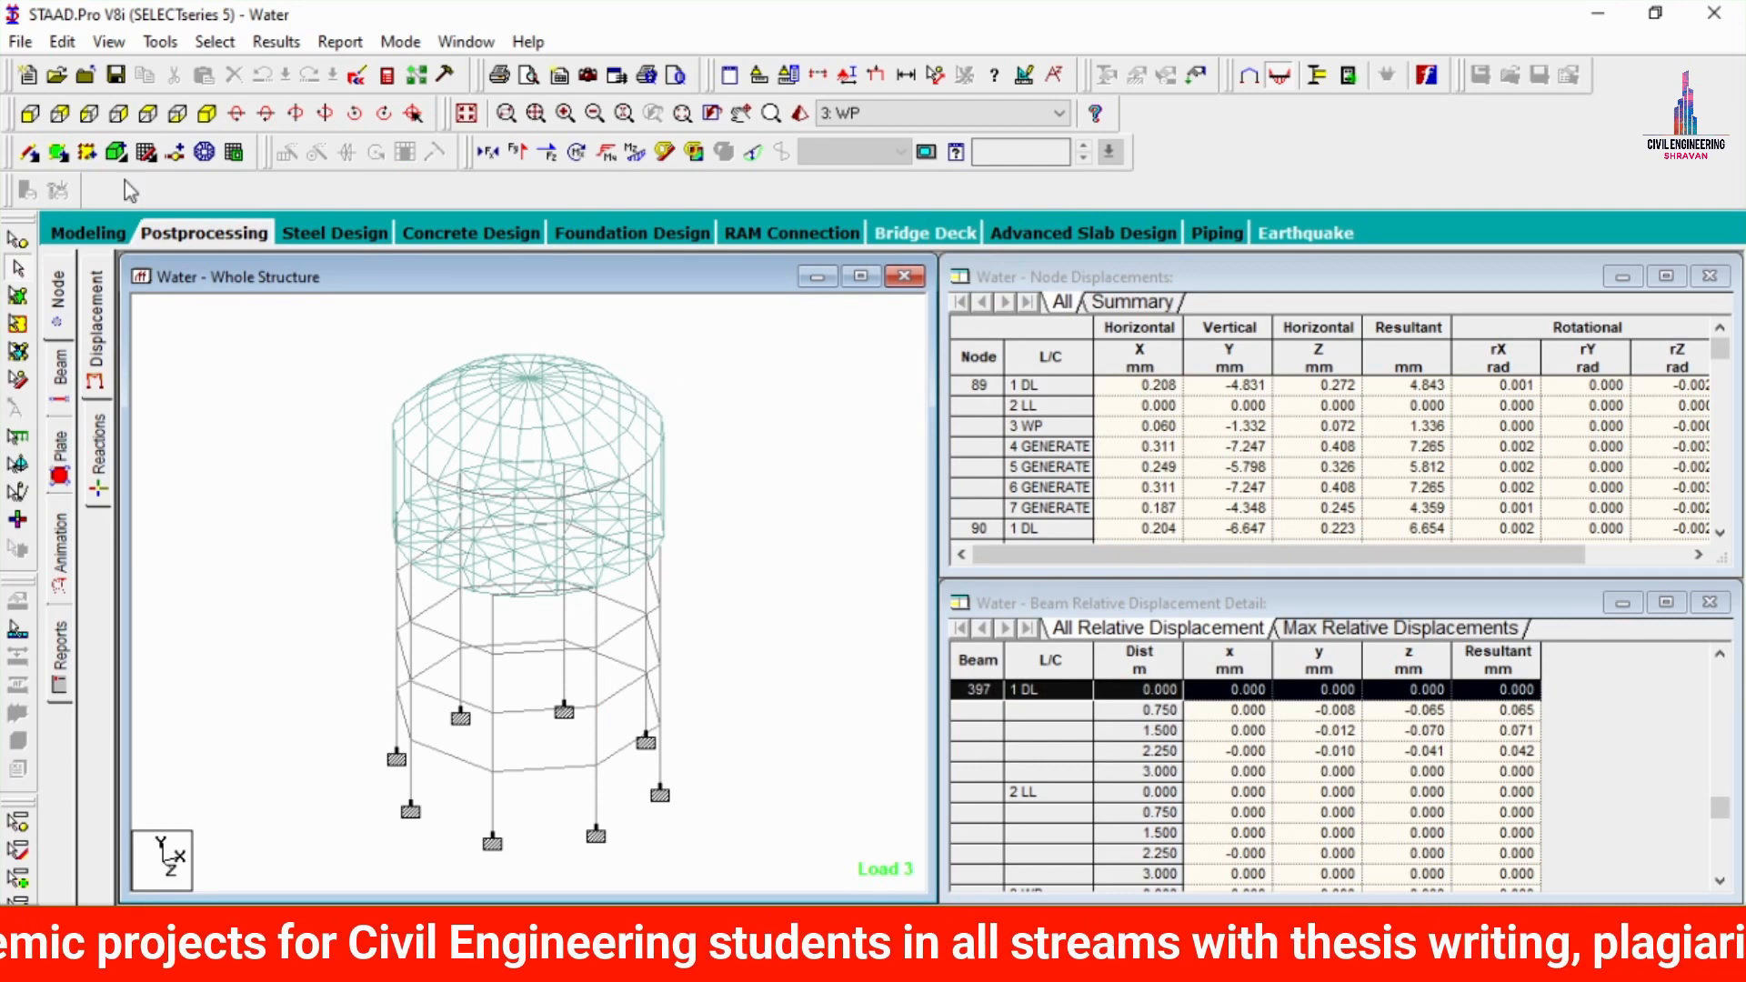
- Review the concrete design results in the analysis output file, including the beam reinforcement and the element design summary for the plates
click(387, 75)
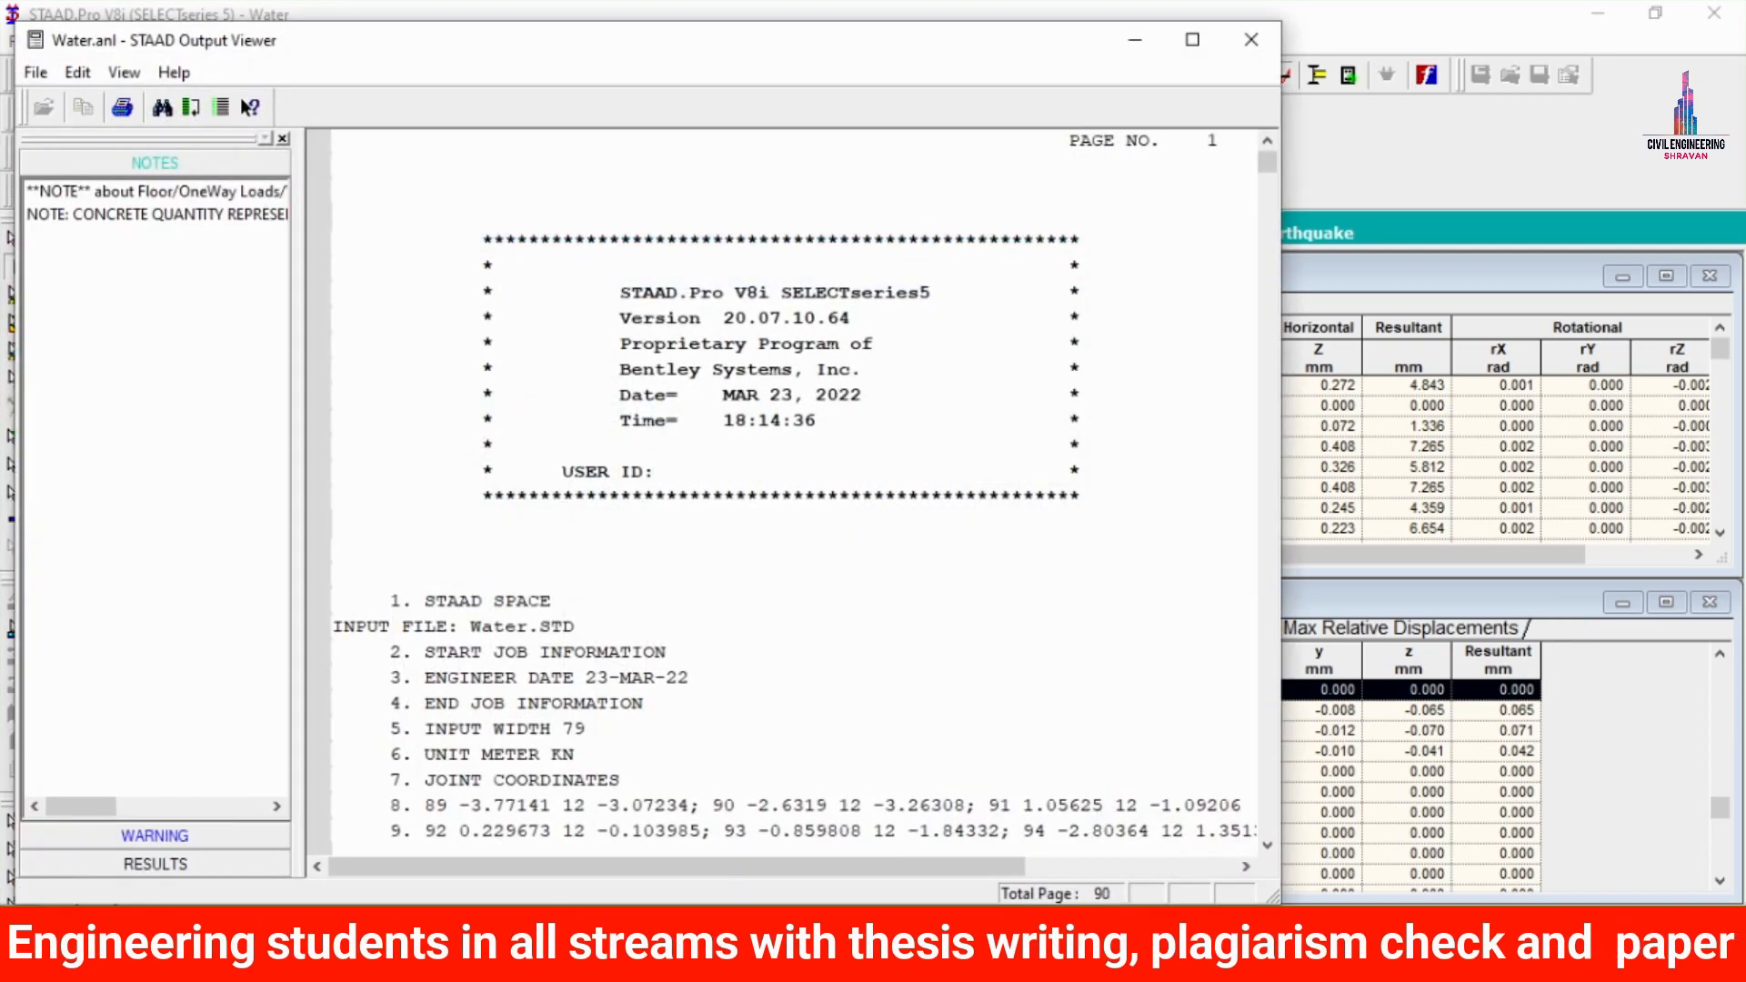
click(154, 864)
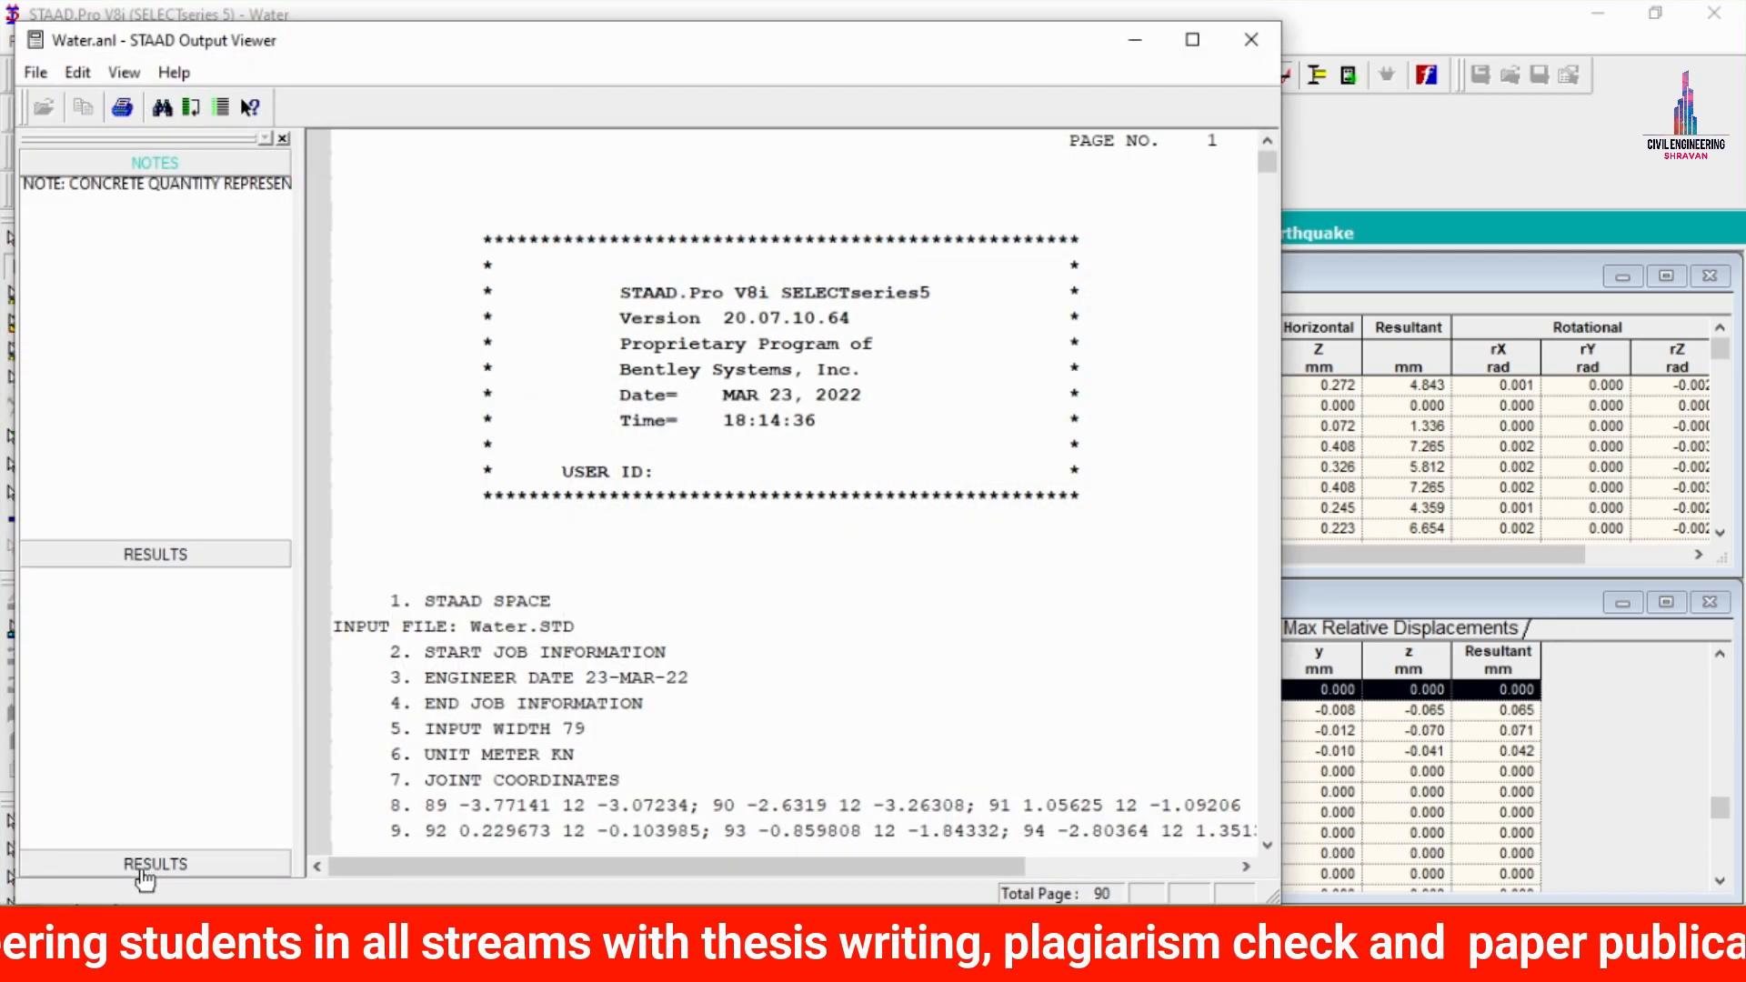
click(82, 249)
scroll(662, 509, down, 10)
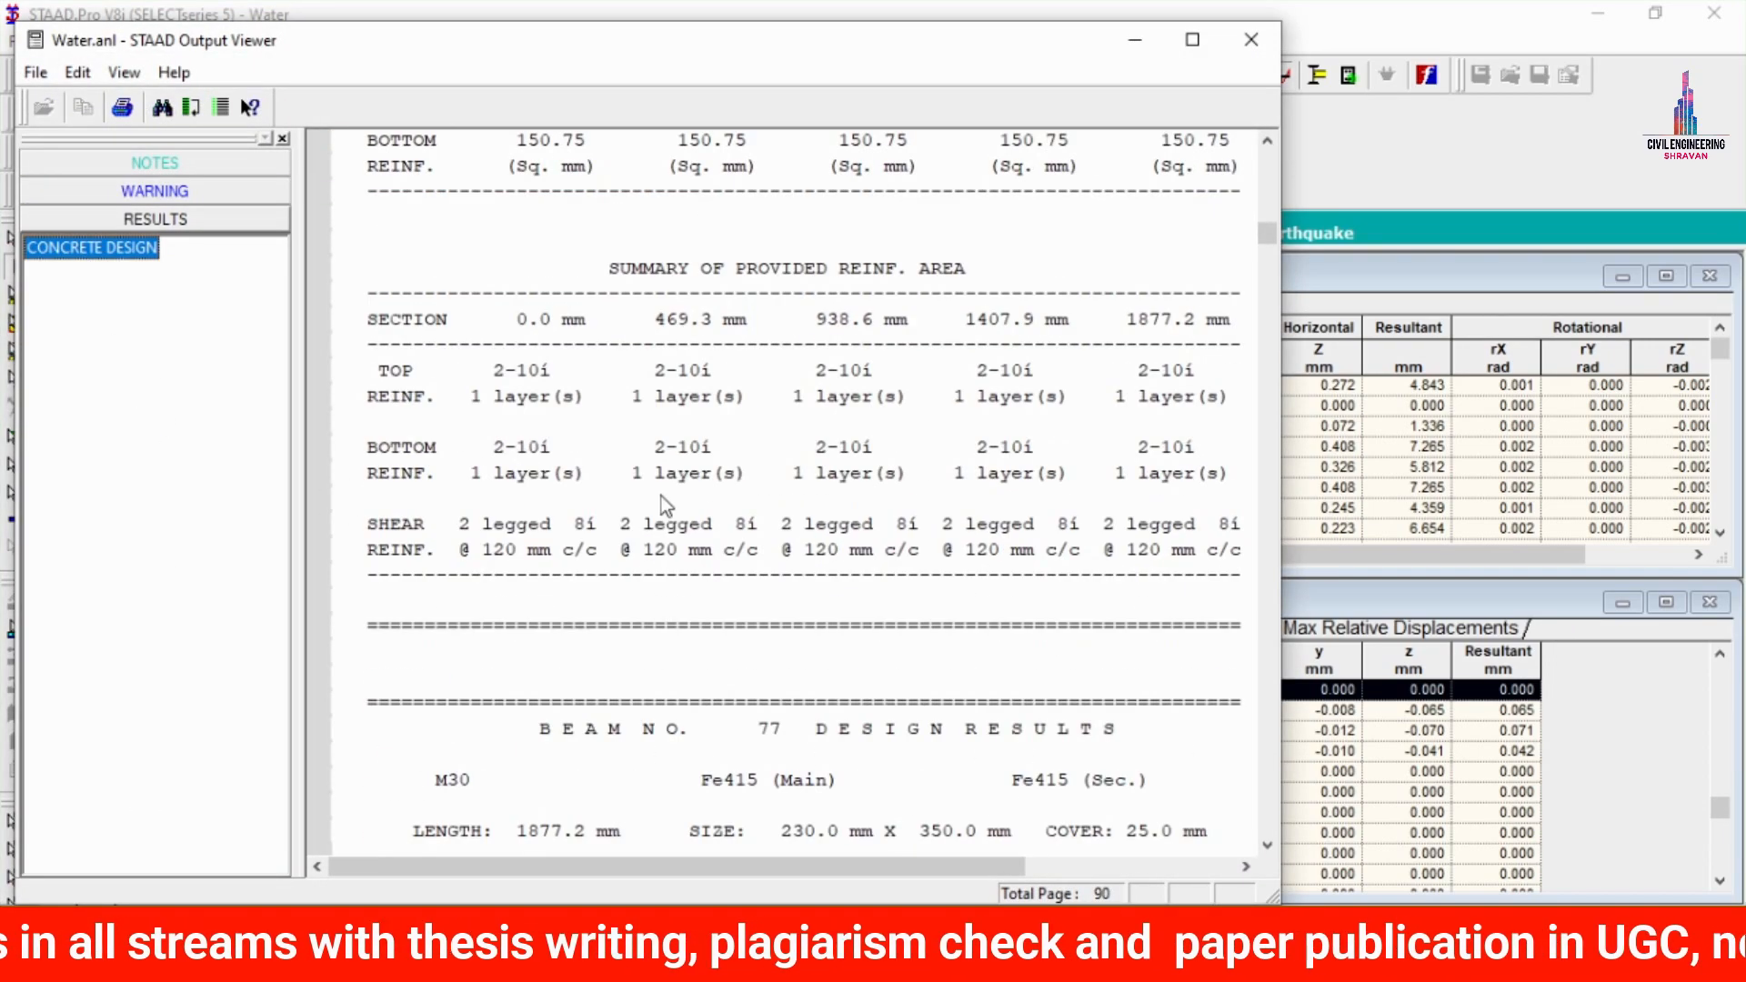
scroll(1238, 359, down, 15)
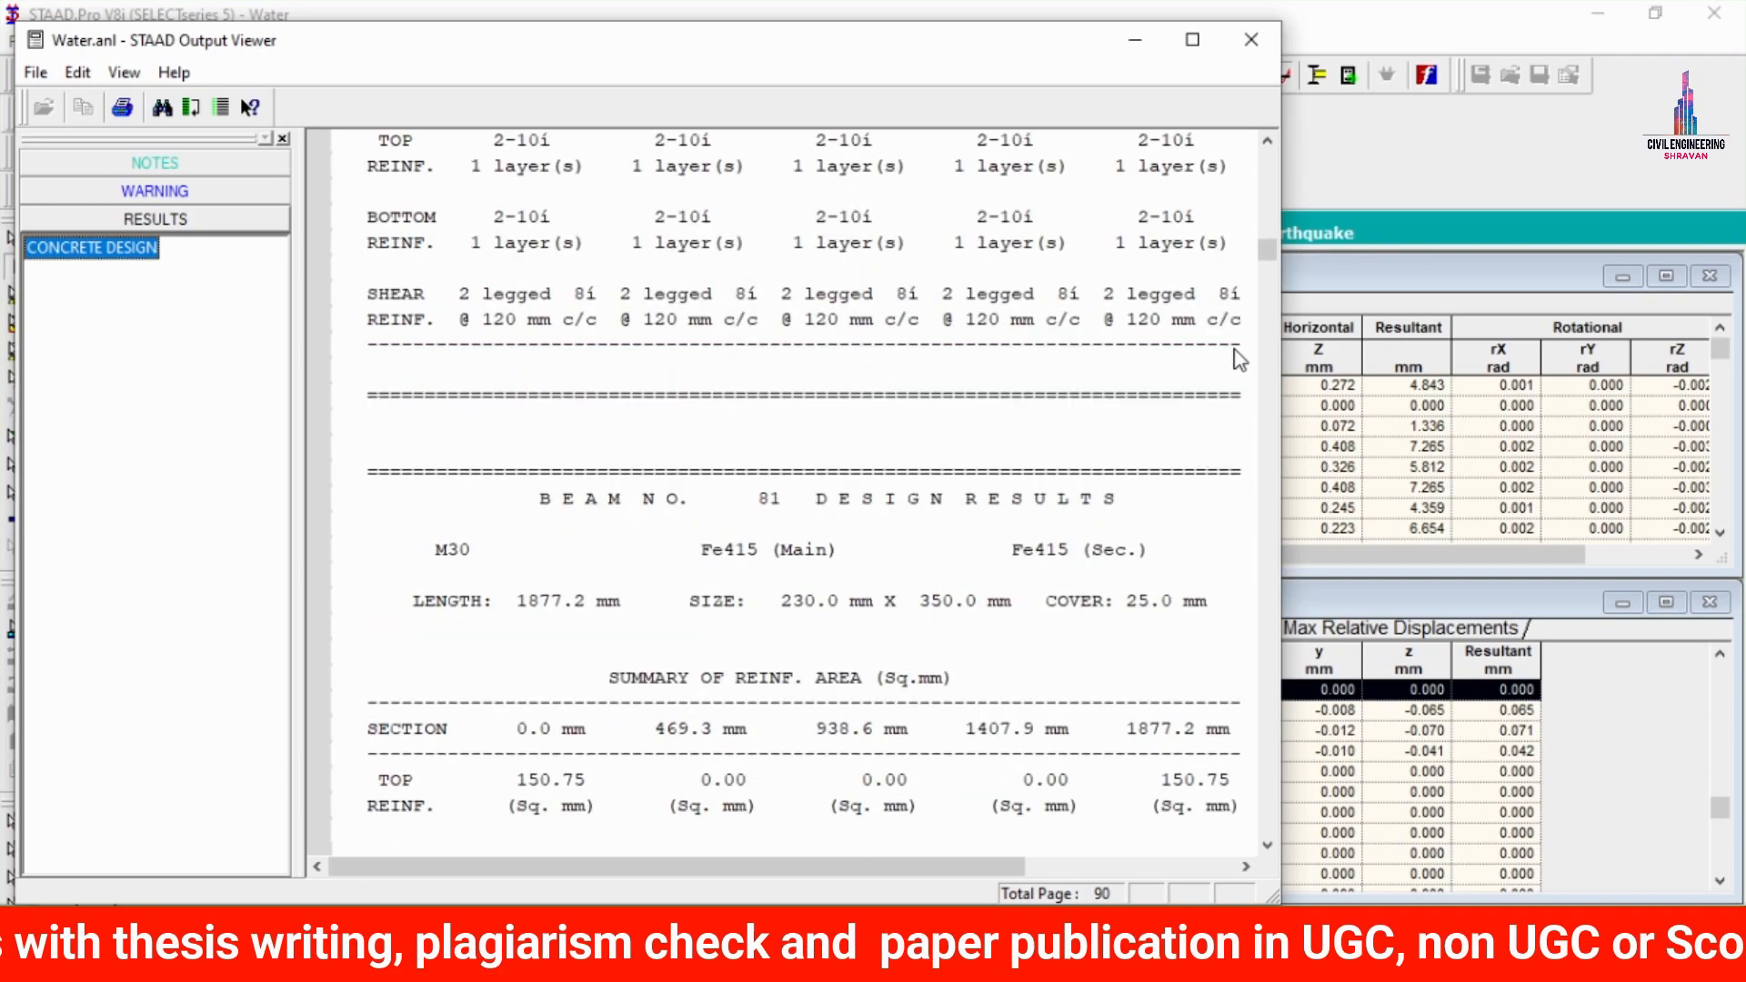
drag(1267, 247, 1329, 732)
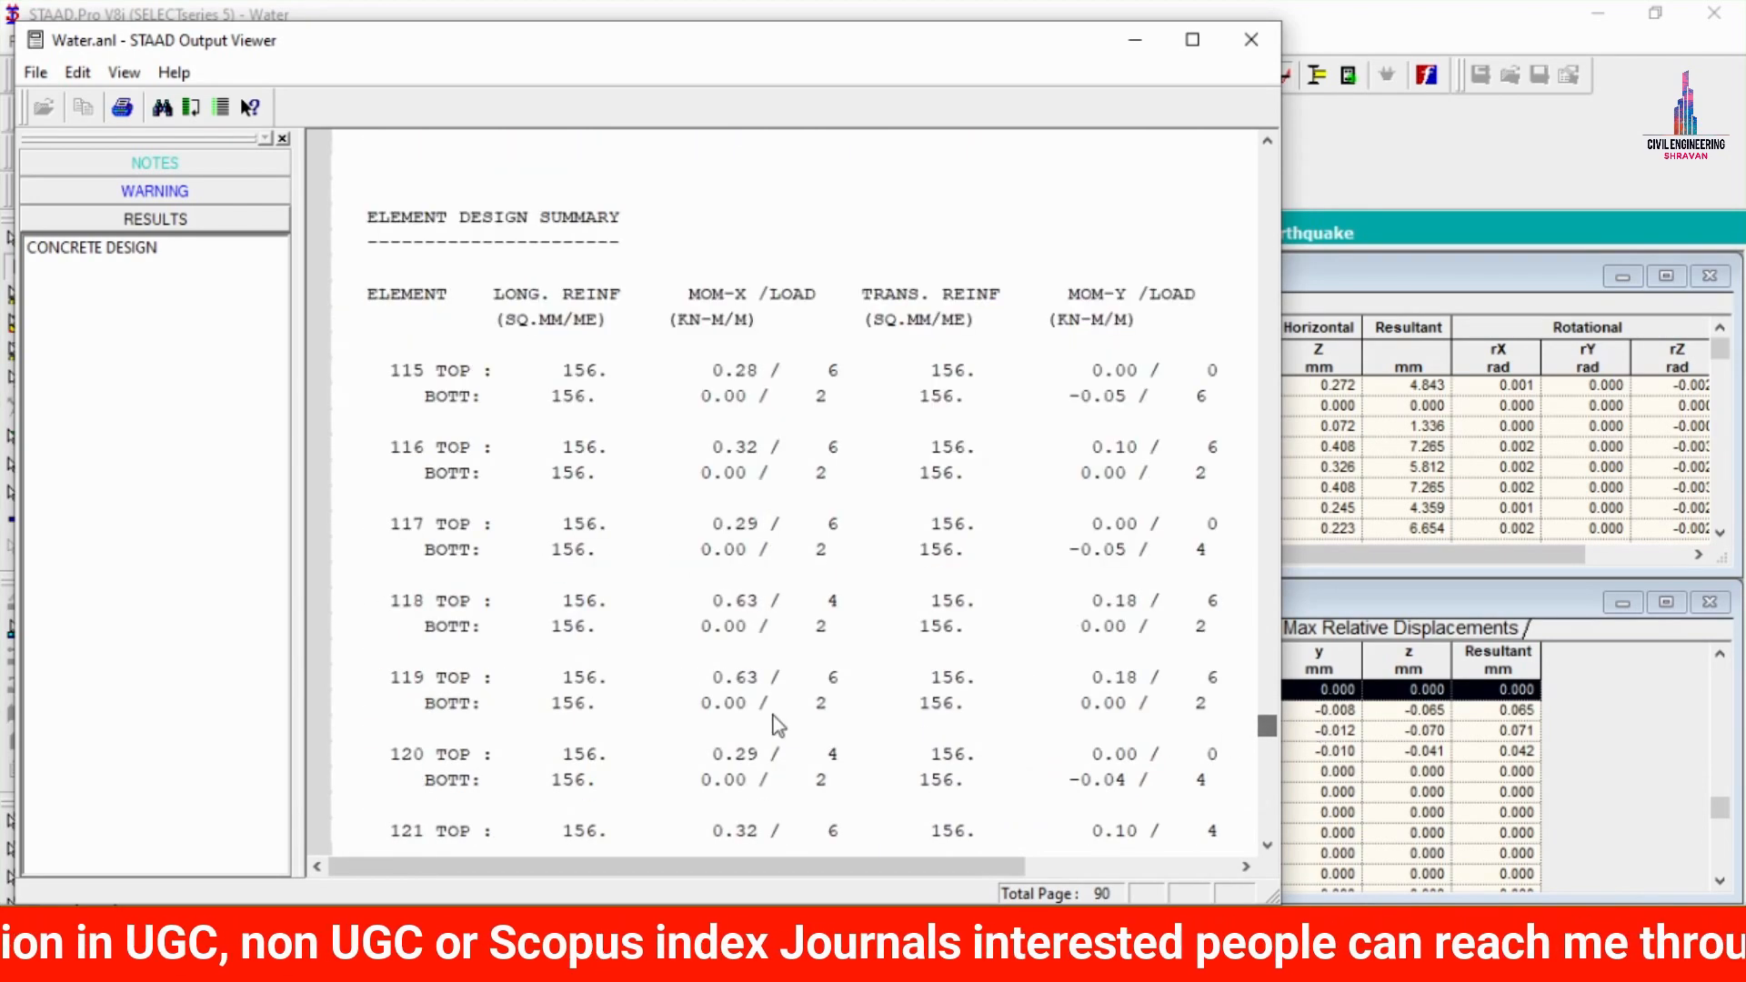
click(577, 380)
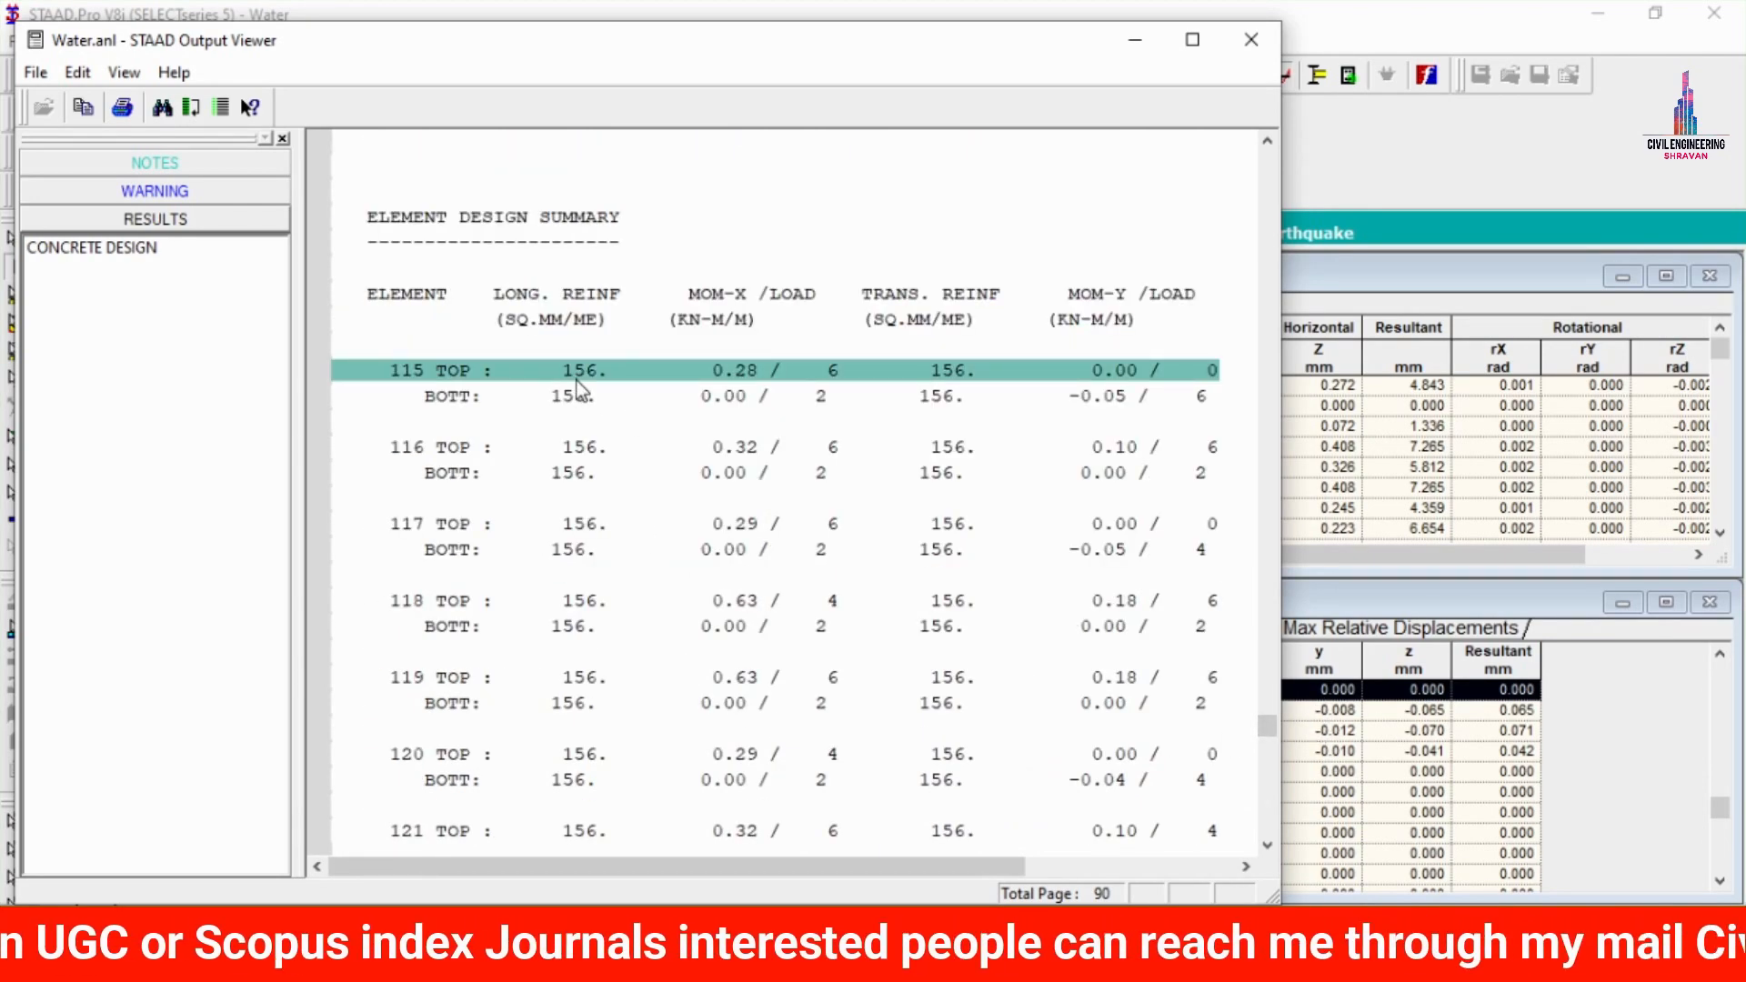
click(1251, 40)
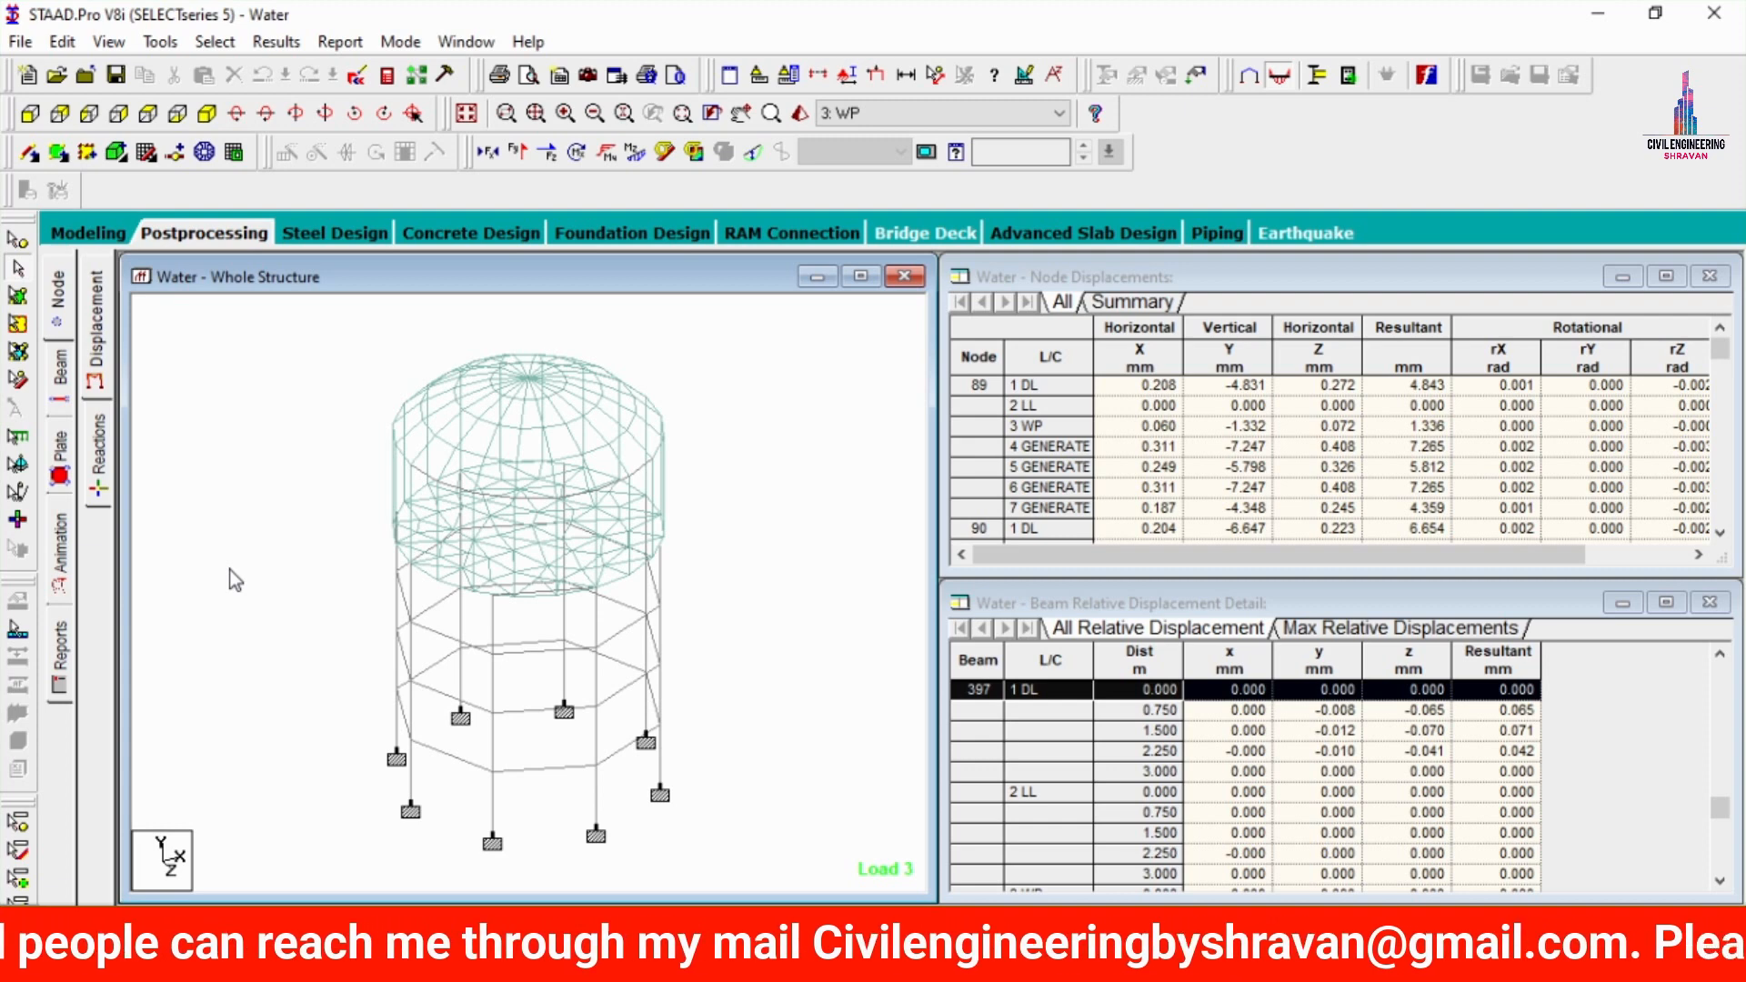
- Send all supports with load cases DL, LL and WP to STAAD.foundation for foundation design, and hide its output pane
click(642, 235)
click(1369, 454)
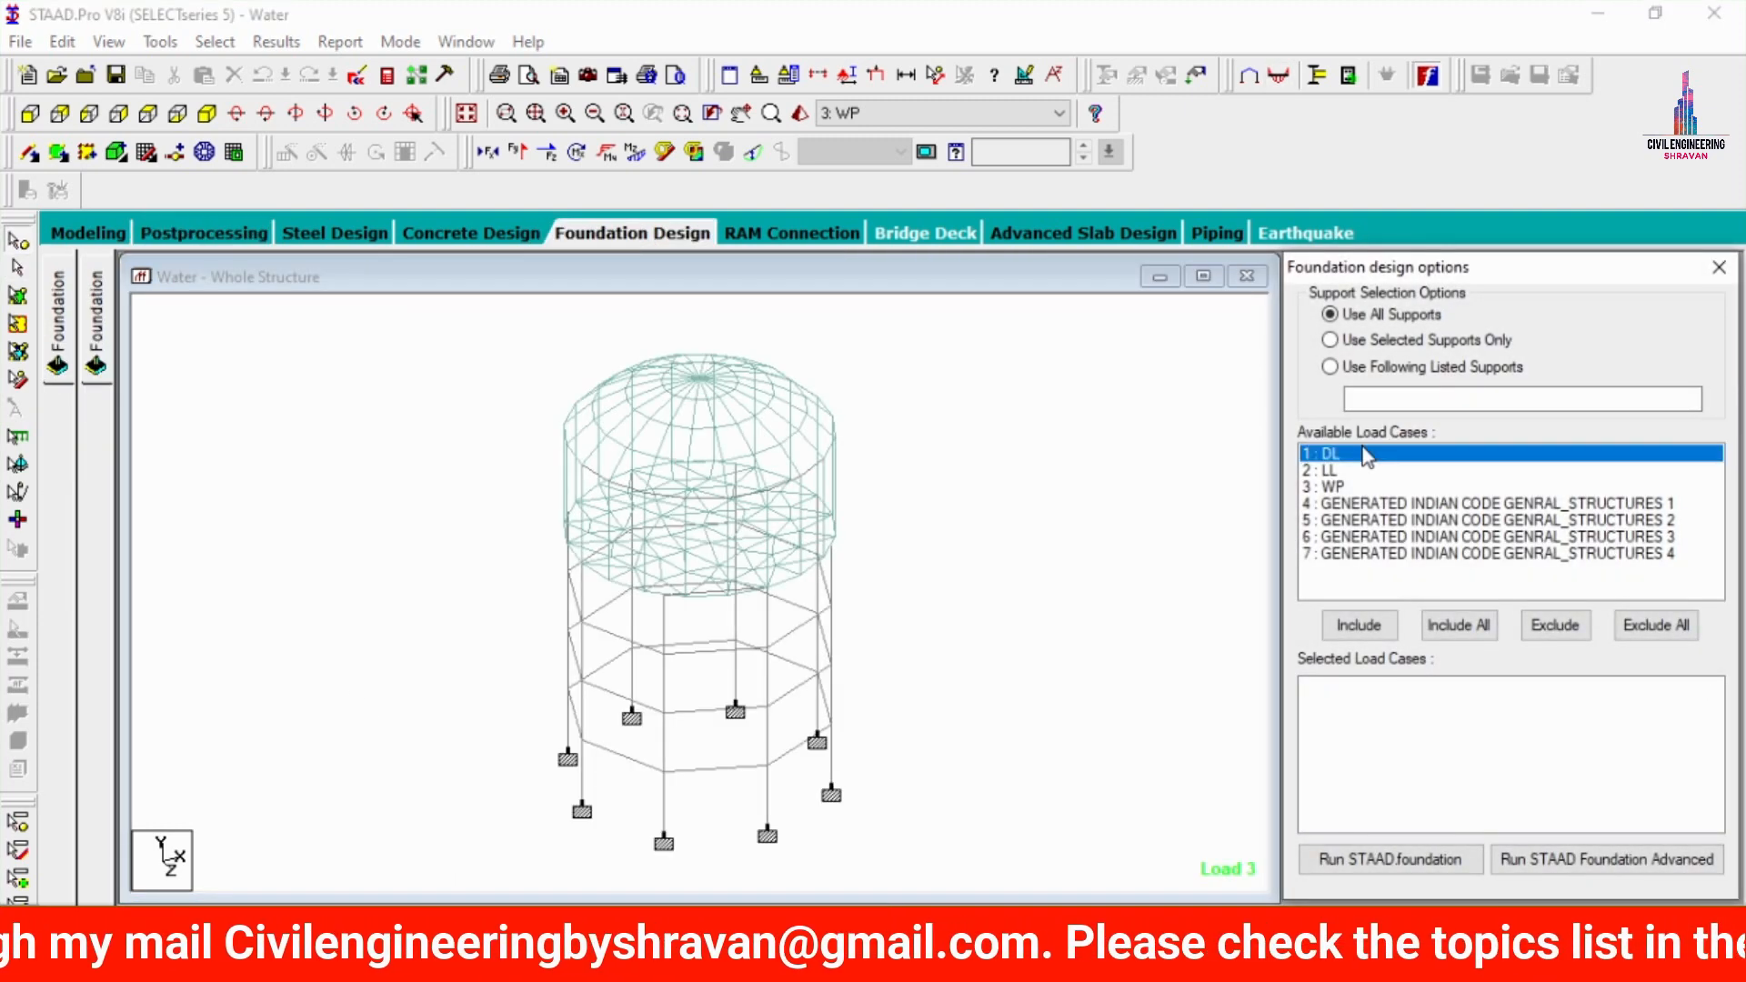
drag(1361, 471, 1361, 491)
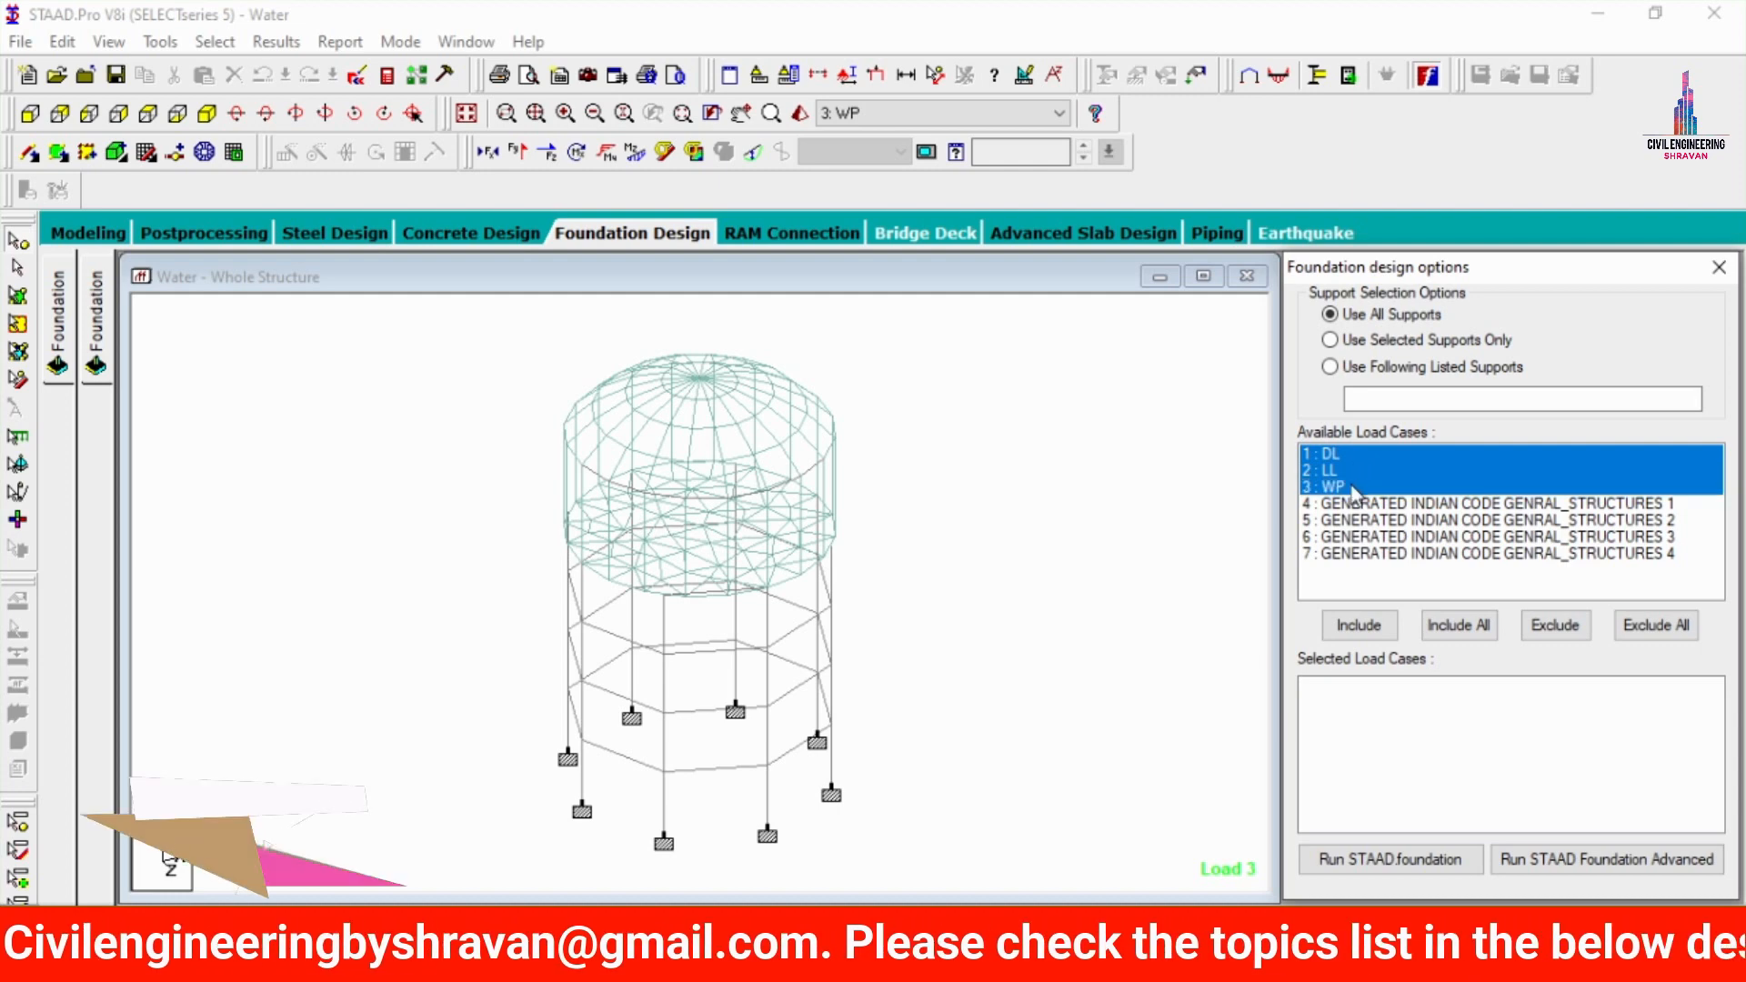
click(1373, 625)
click(1389, 858)
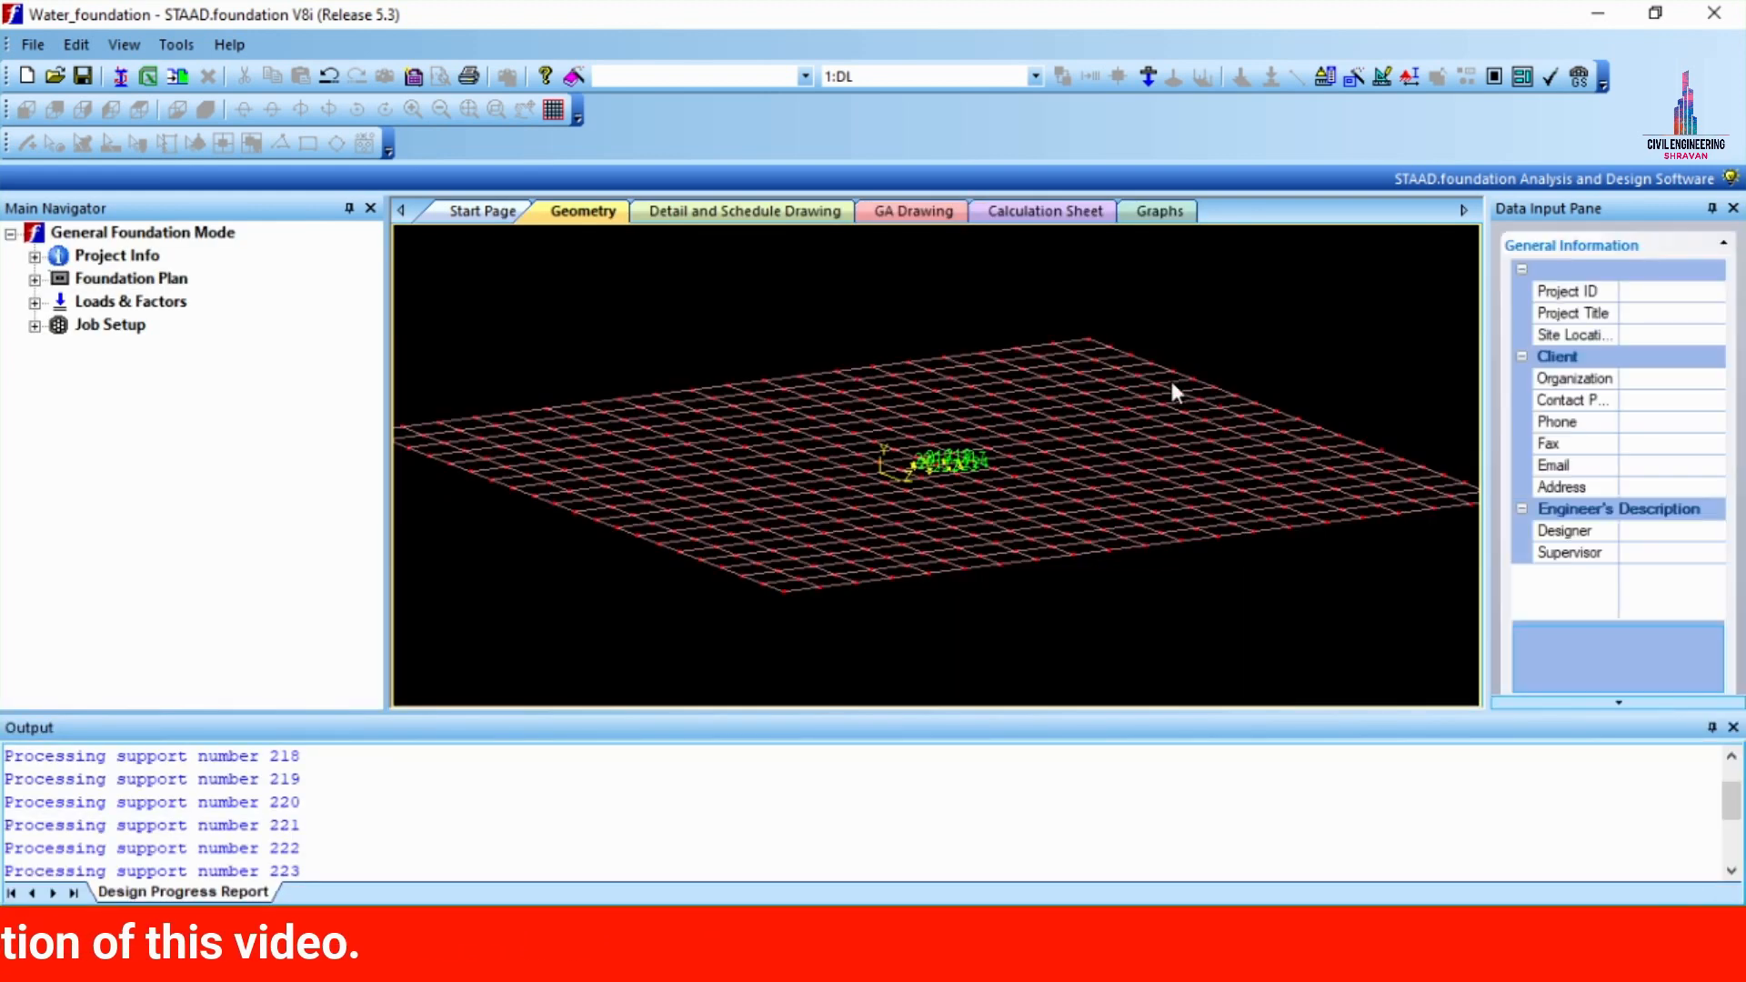
click(1733, 727)
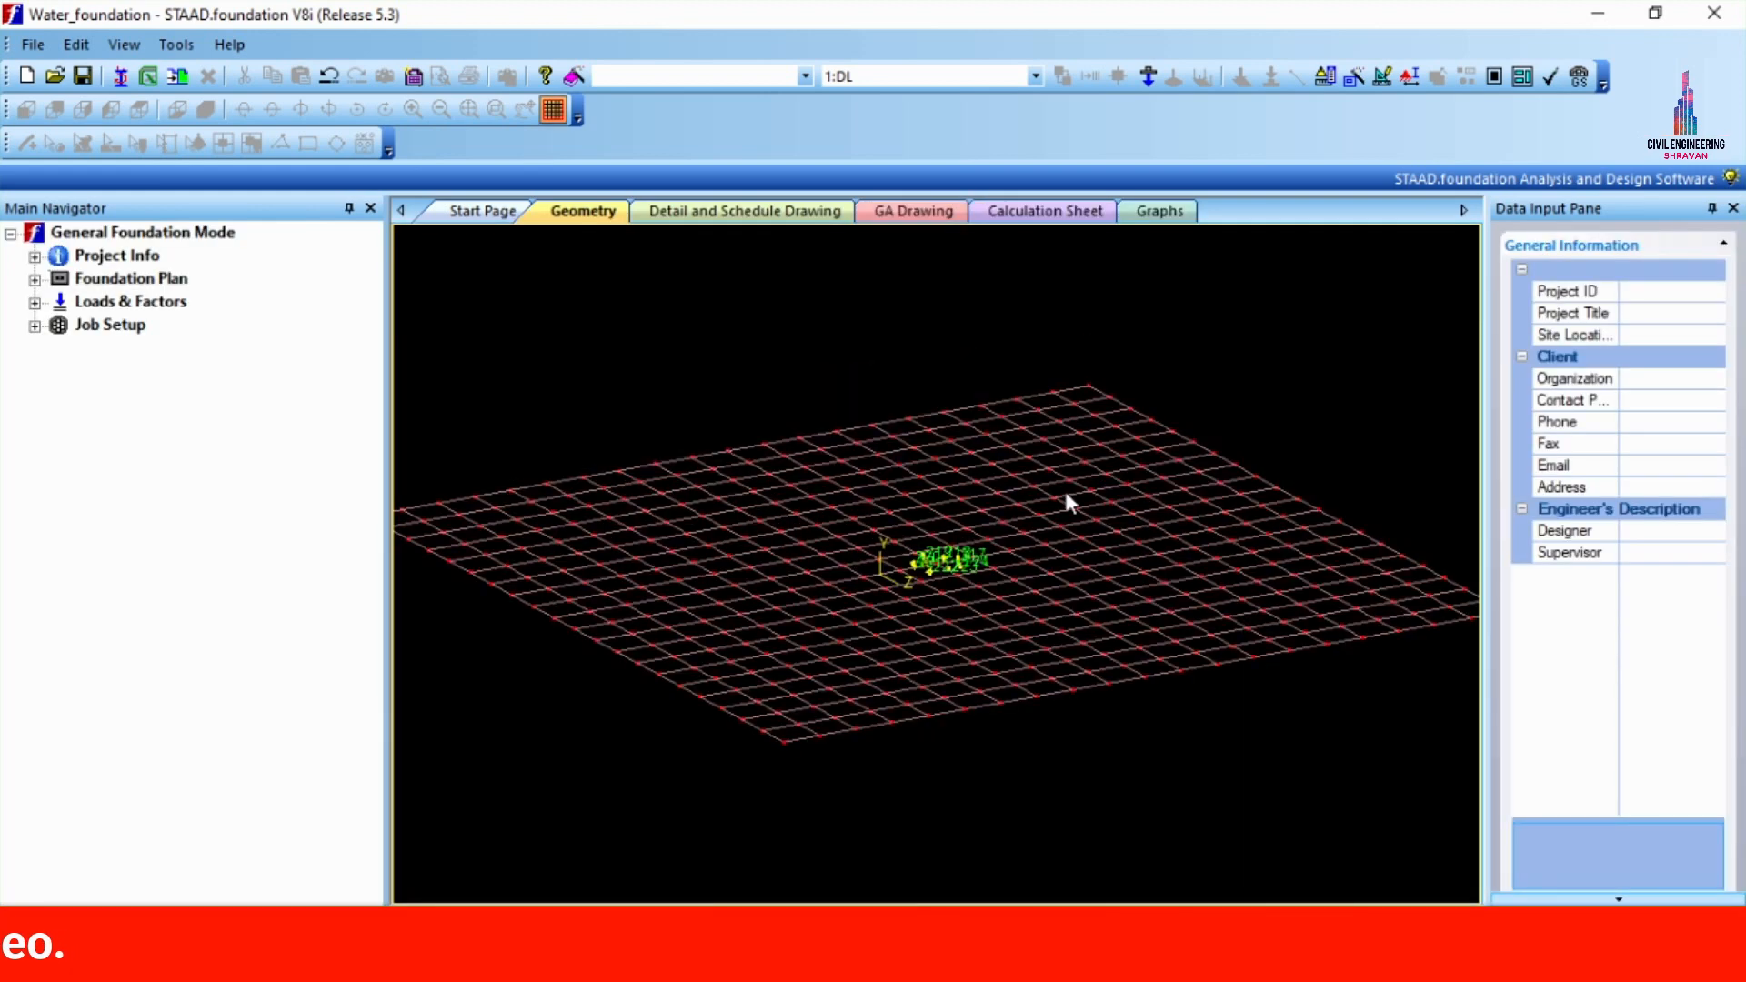
- Generate the service load combinations from the INDIAN load combination table, numbered from 101
scroll(942, 570, up, 6)
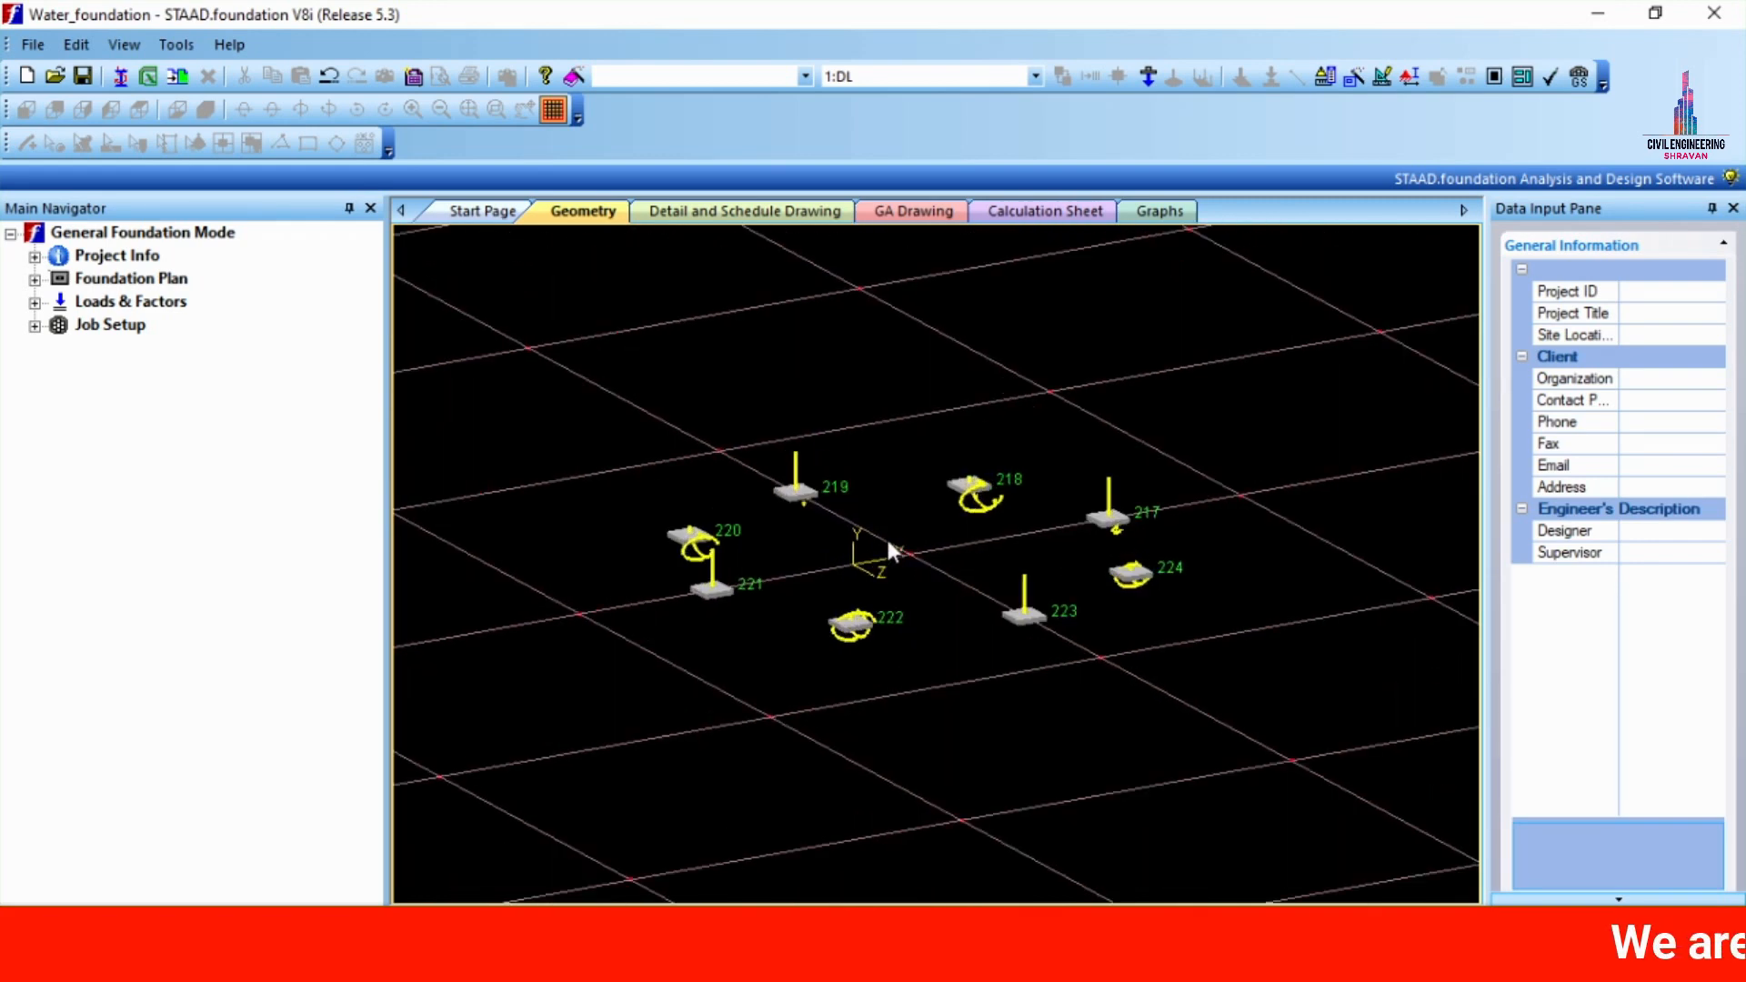
scroll(878, 514, up, 2)
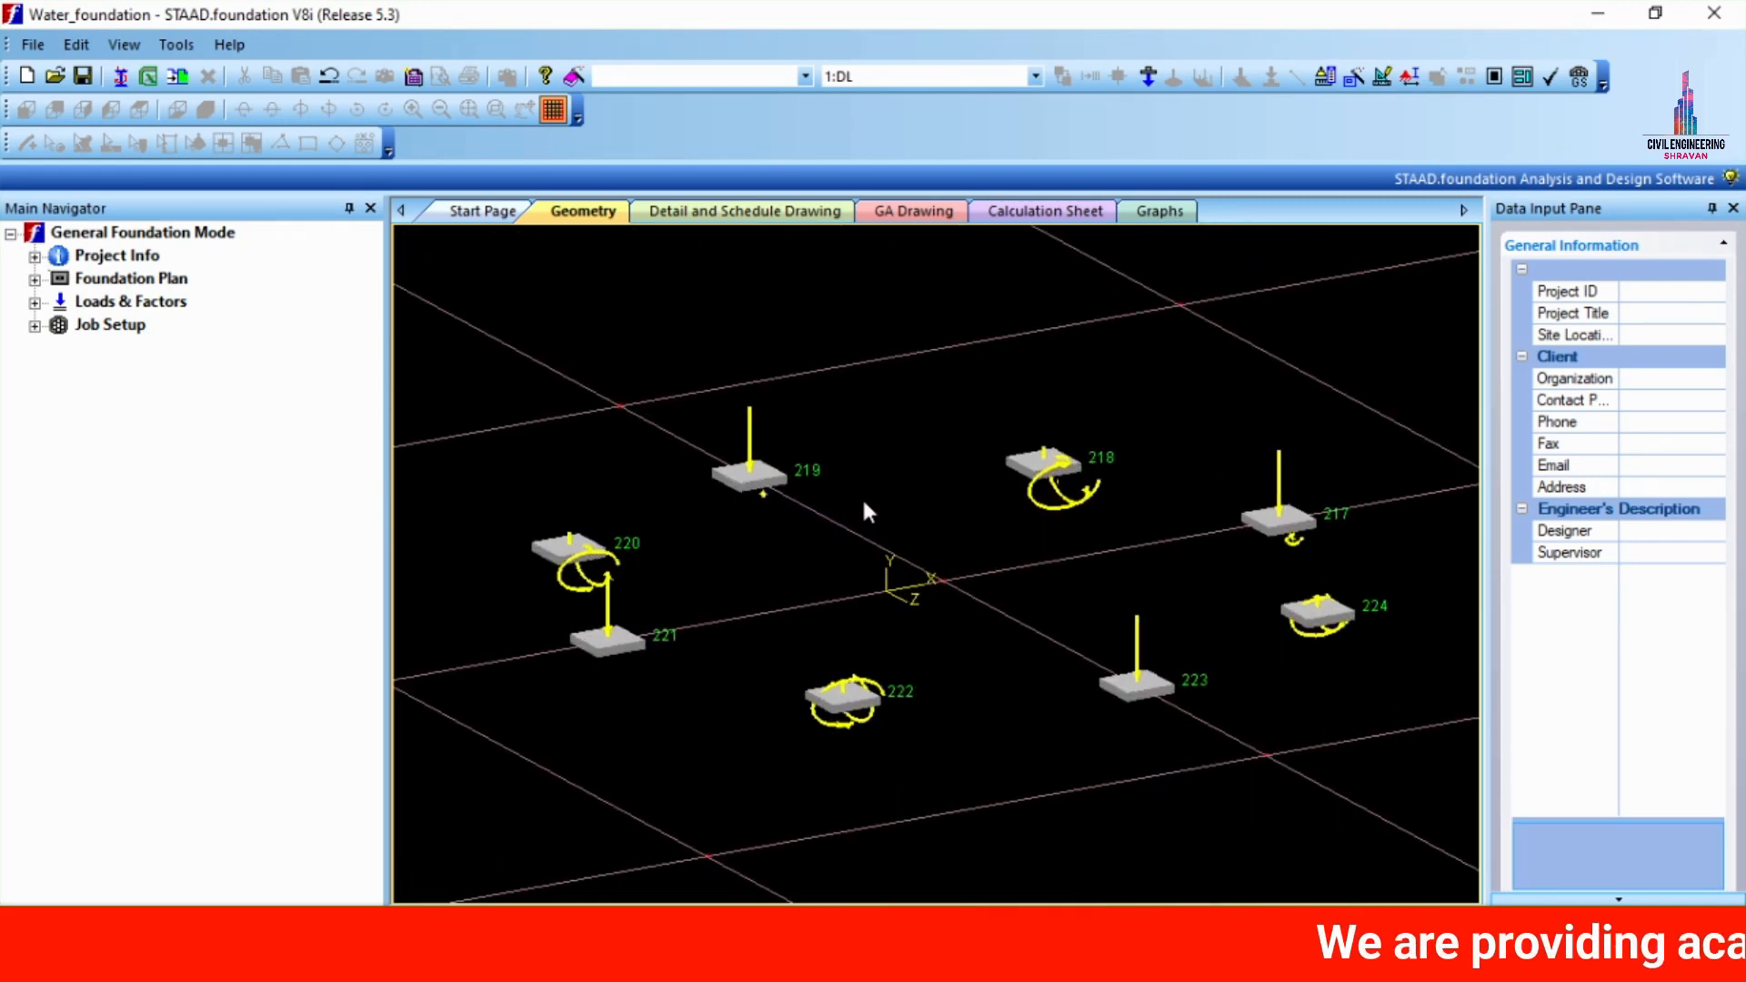
click(34, 302)
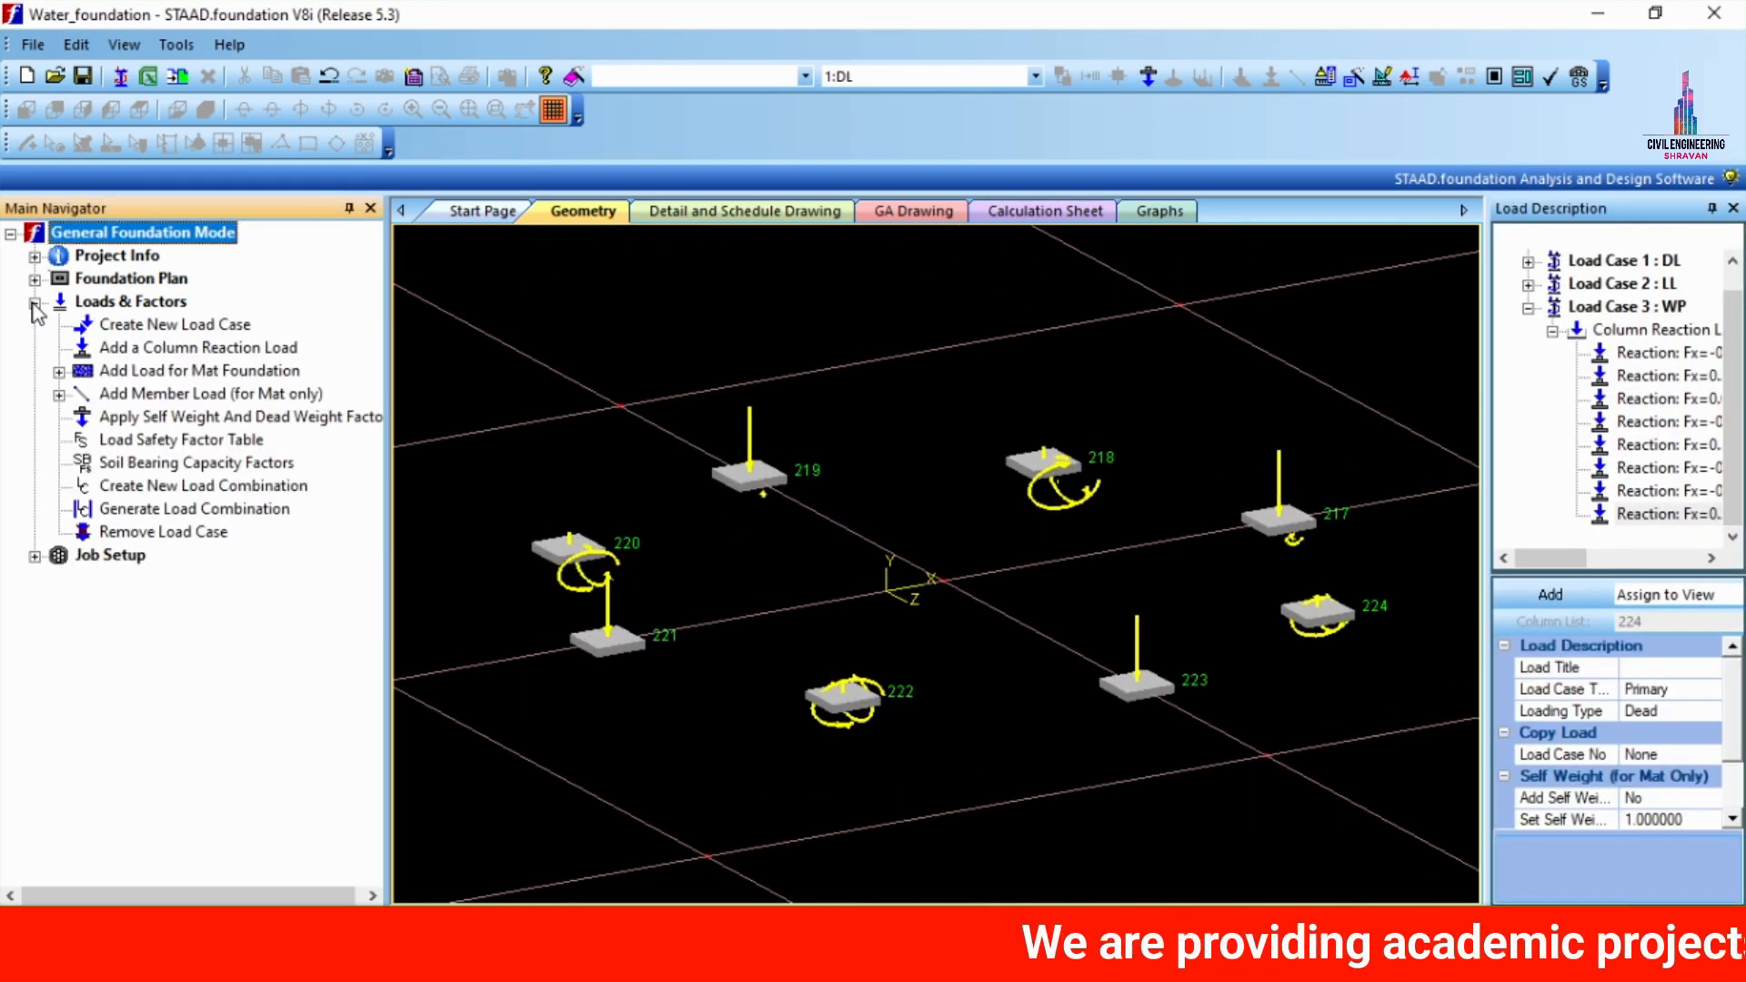
click(144, 511)
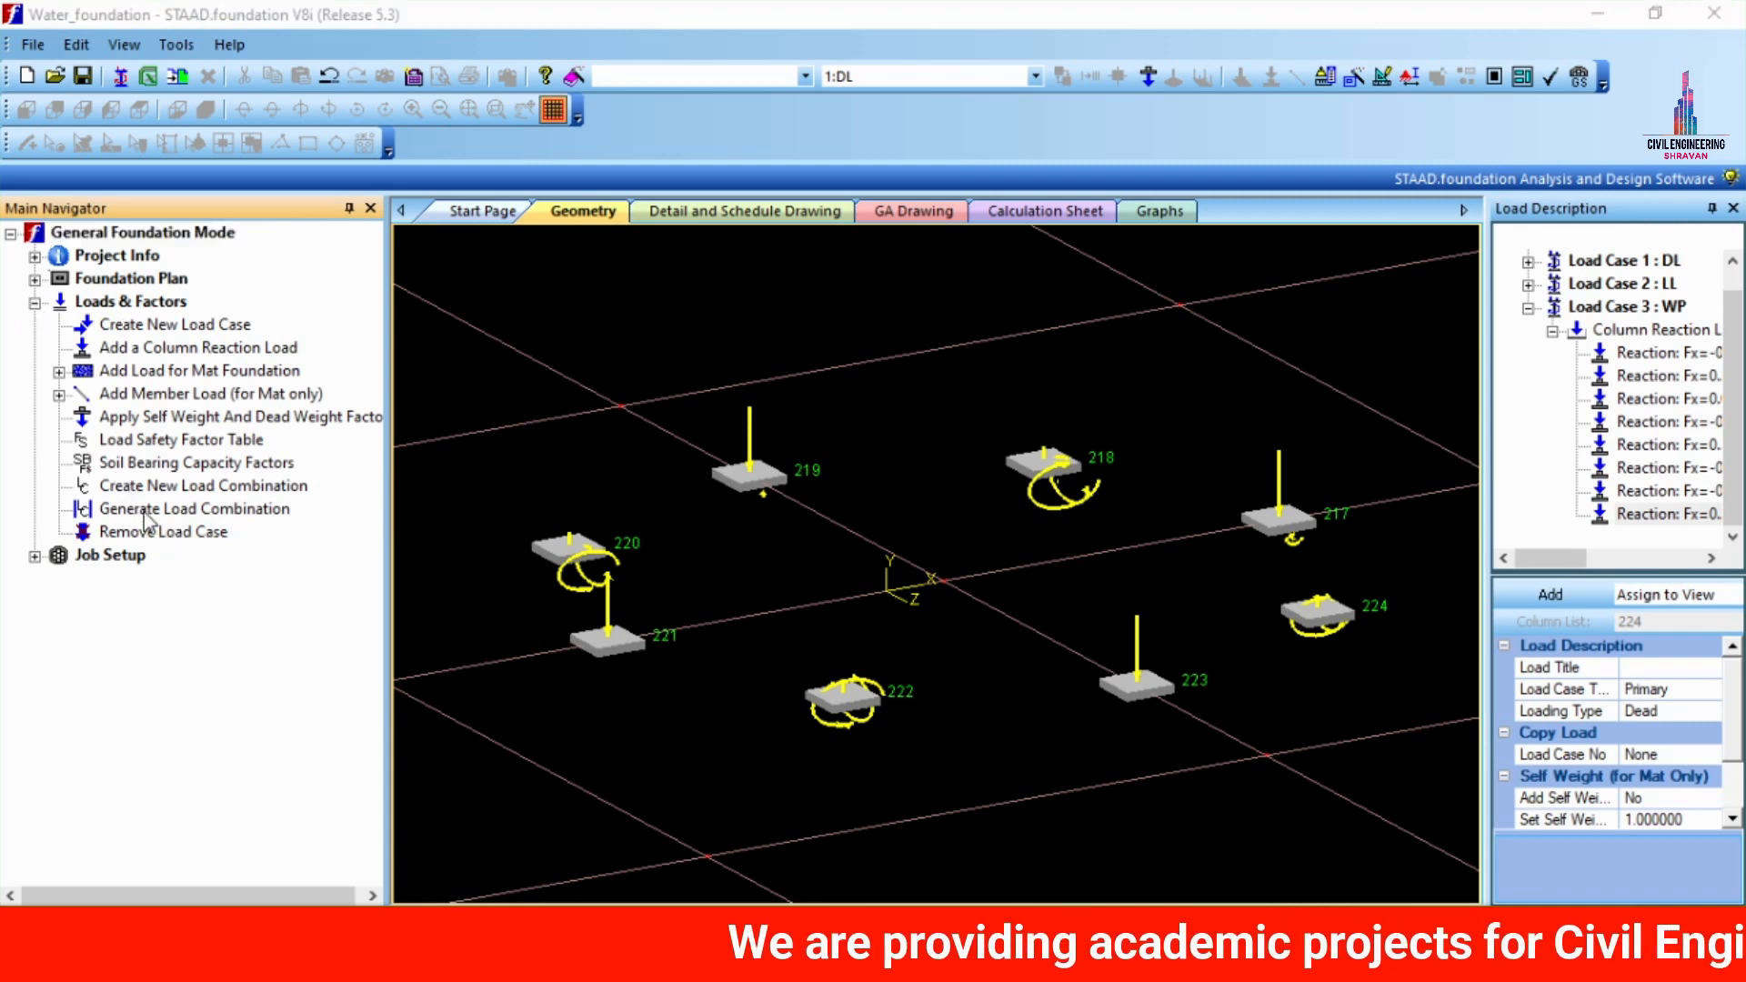
click(586, 204)
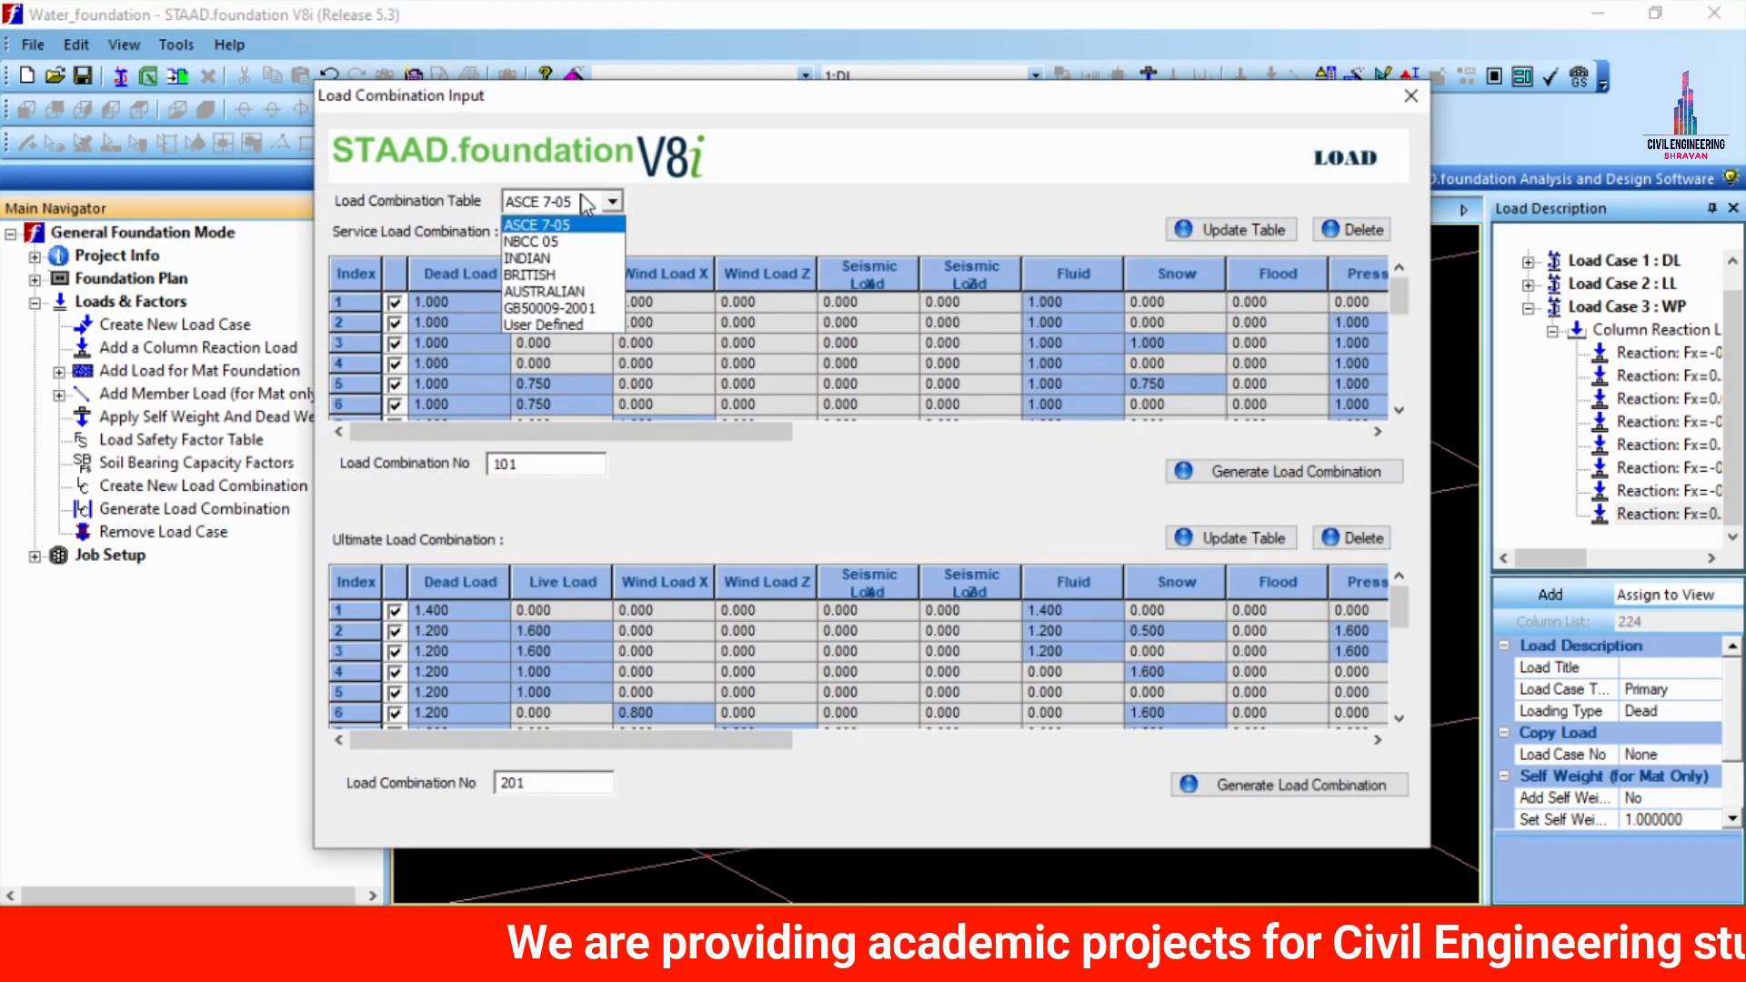
click(562, 257)
click(1262, 476)
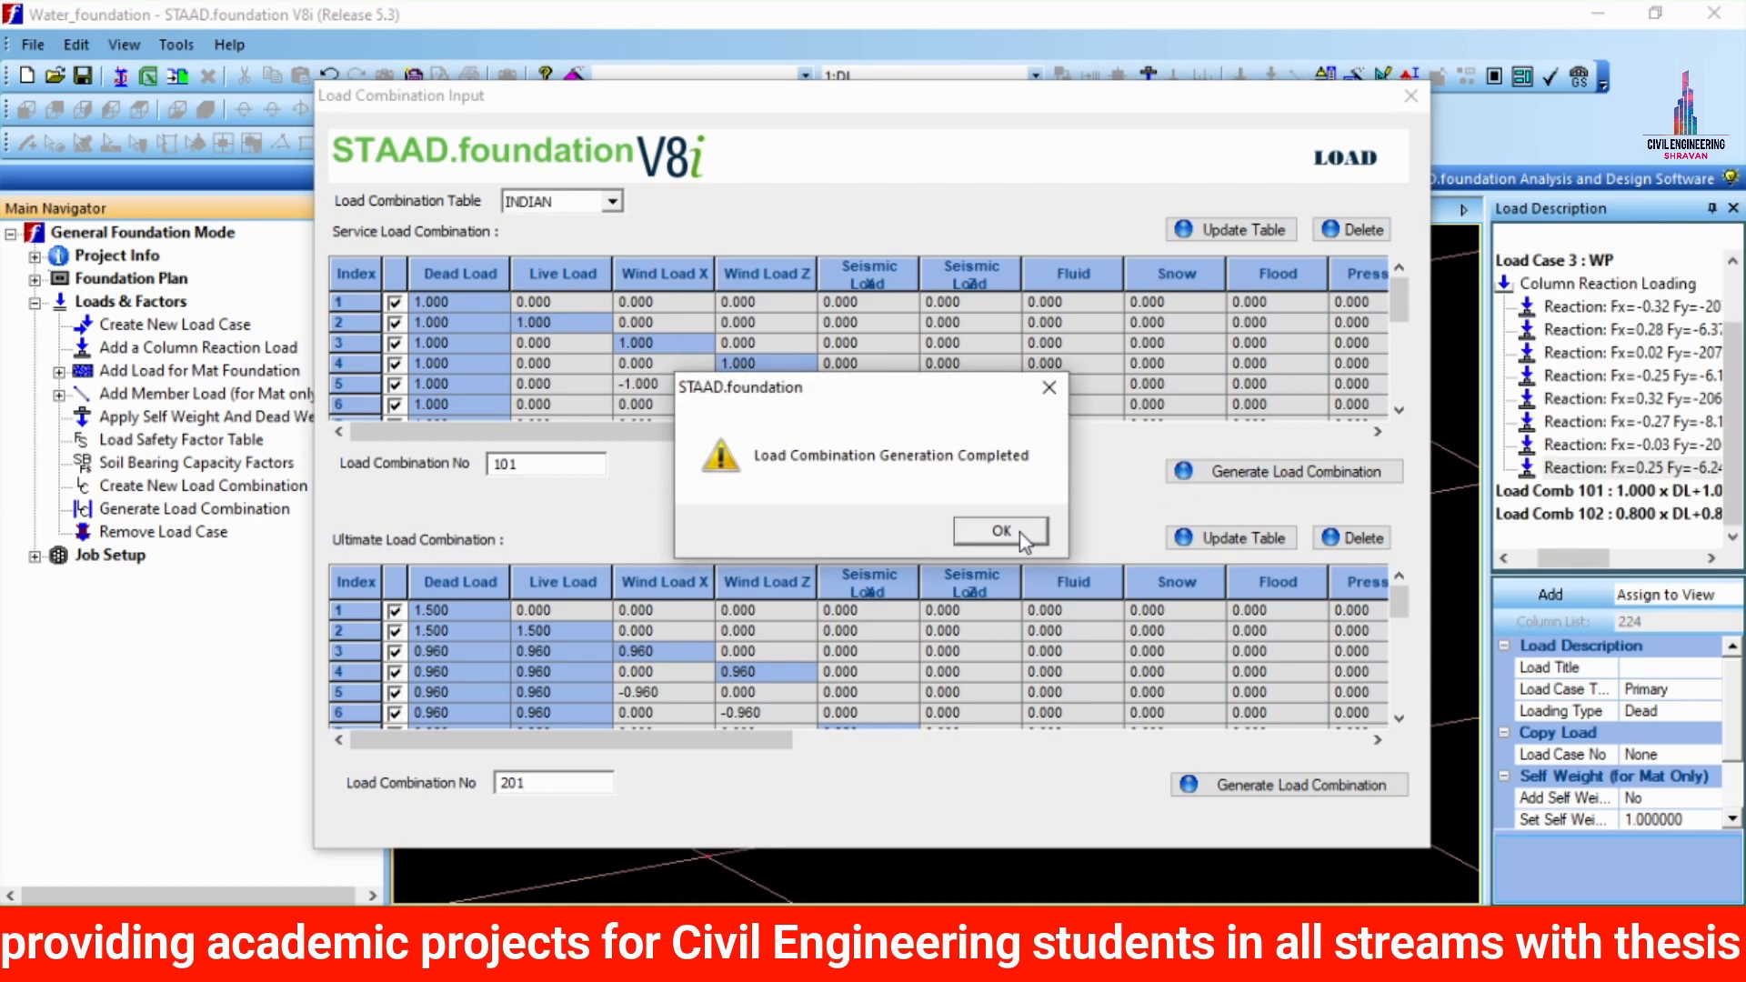
click(1020, 535)
- Generate the ultimate load combinations from the INDIAN table, numbered from 201, and finish the load combination input
click(1259, 784)
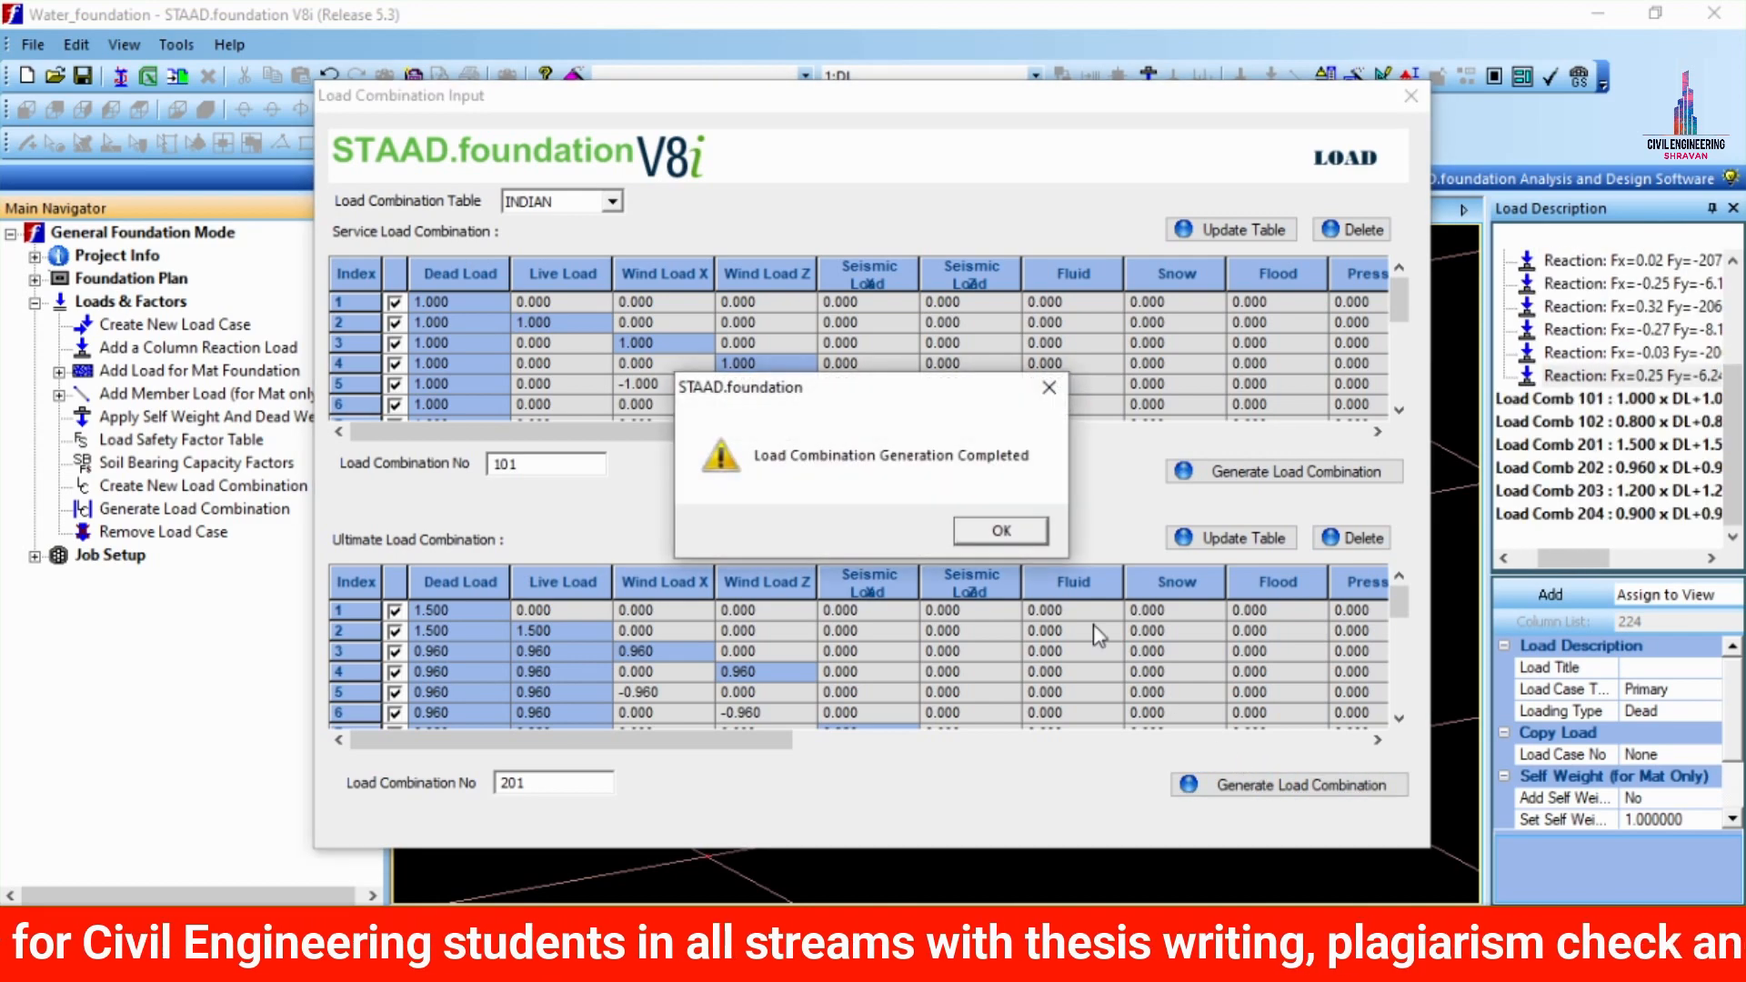
click(1001, 531)
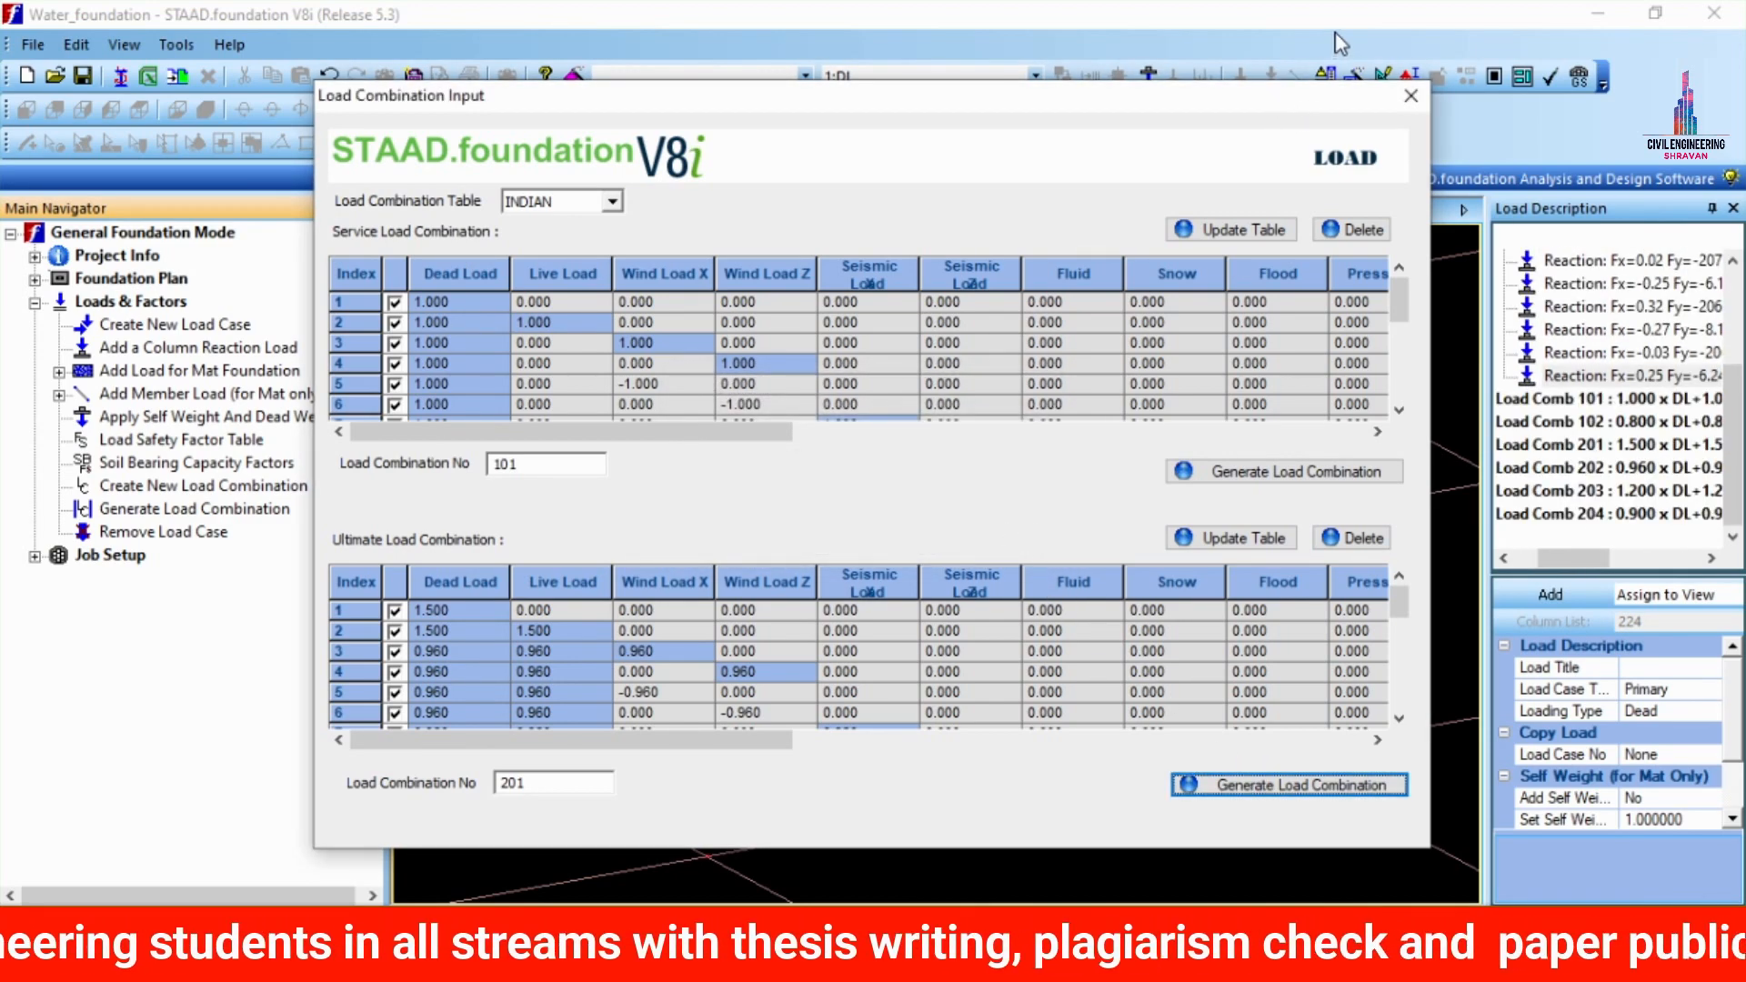
click(1409, 96)
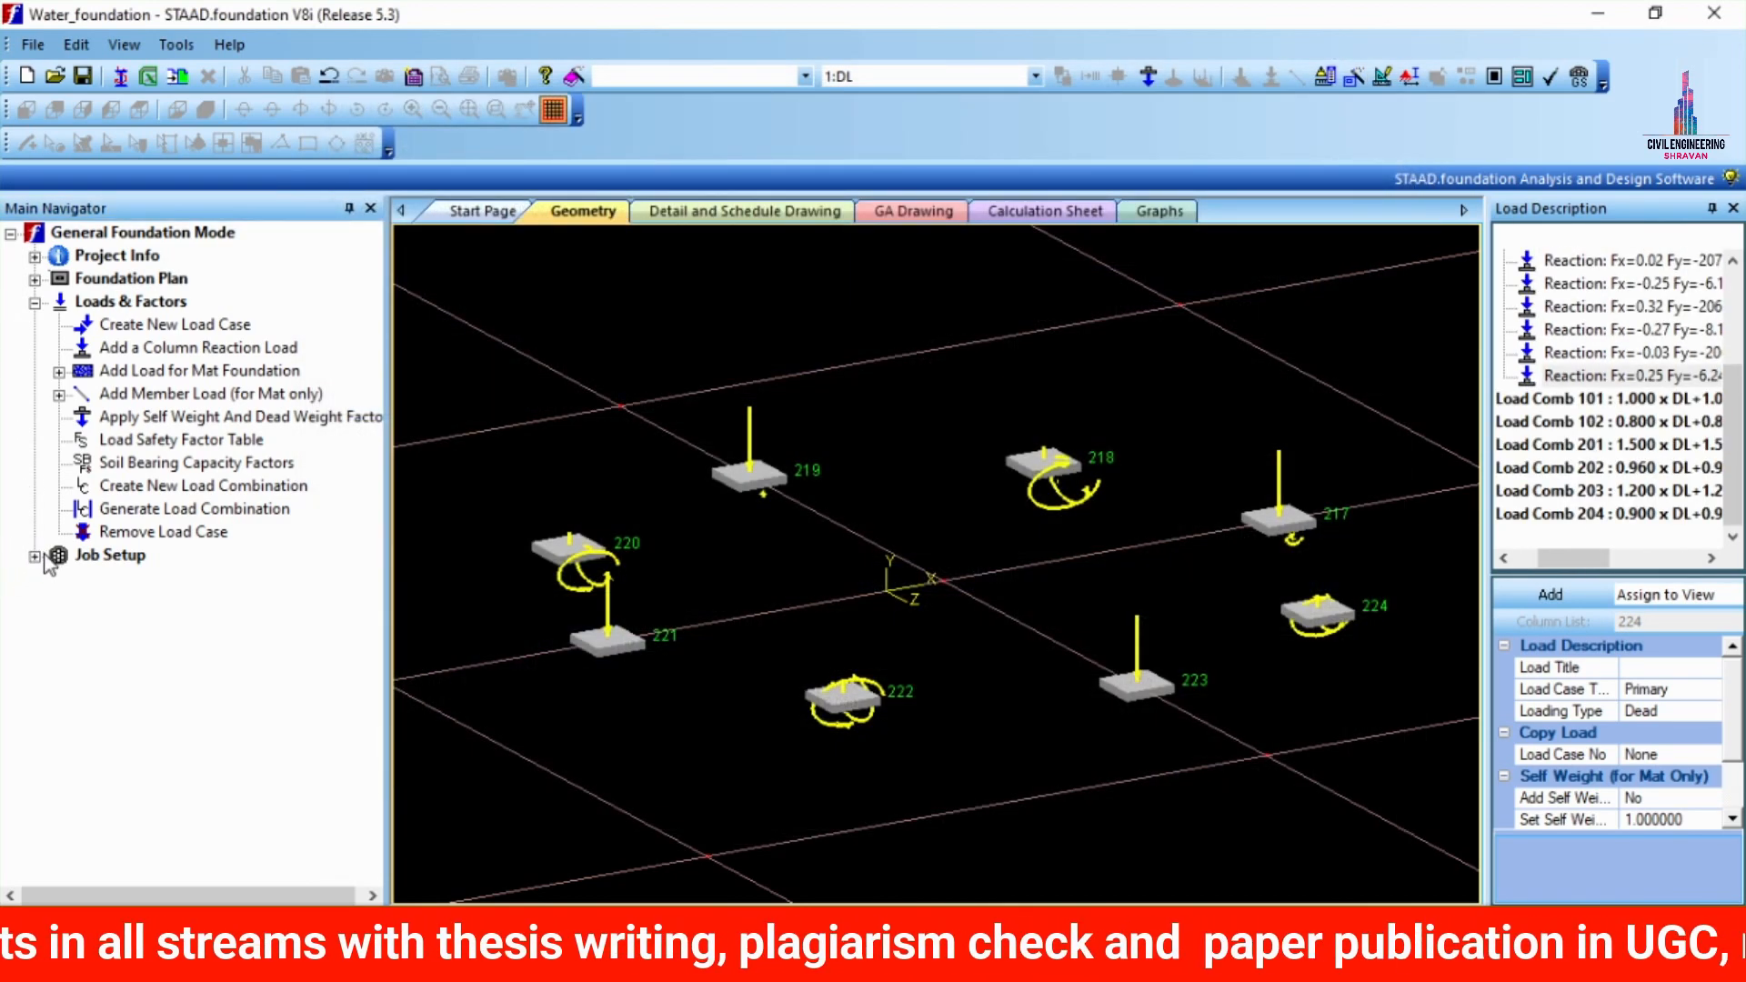
- Set up a new isolated footing job named WT with the Indian design code and SI units for all supports
click(34, 555)
click(158, 579)
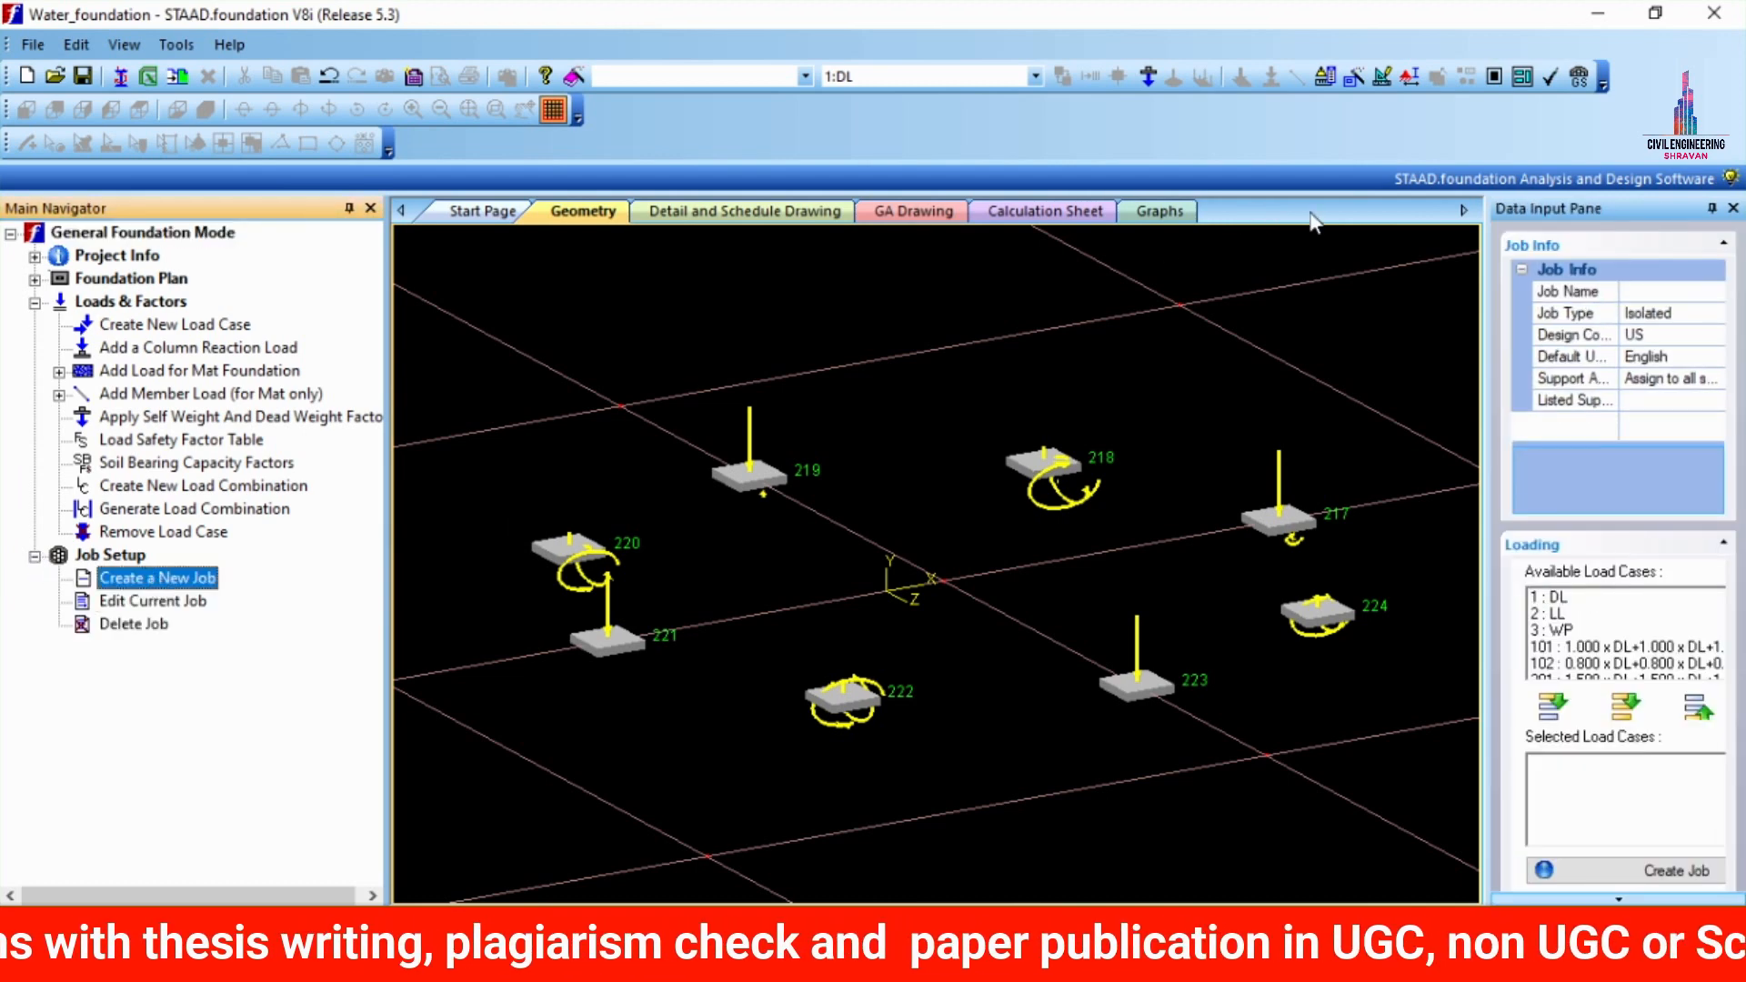
click(1651, 290)
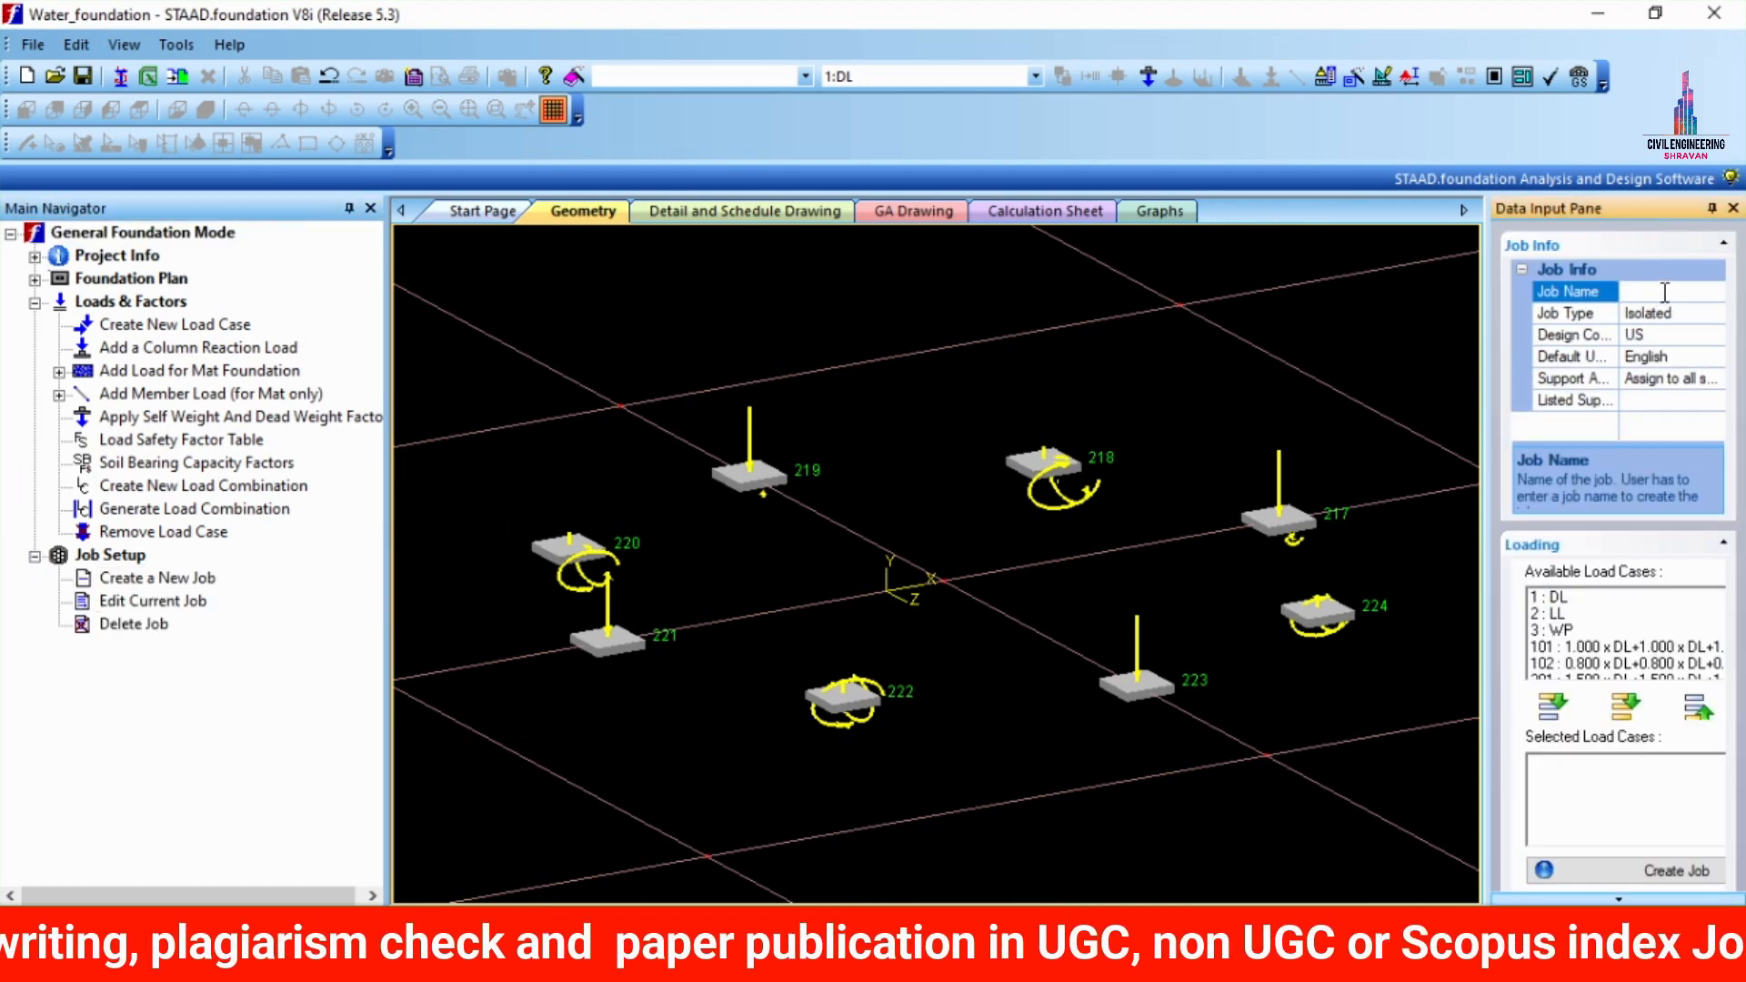
click(1717, 337)
click(1671, 391)
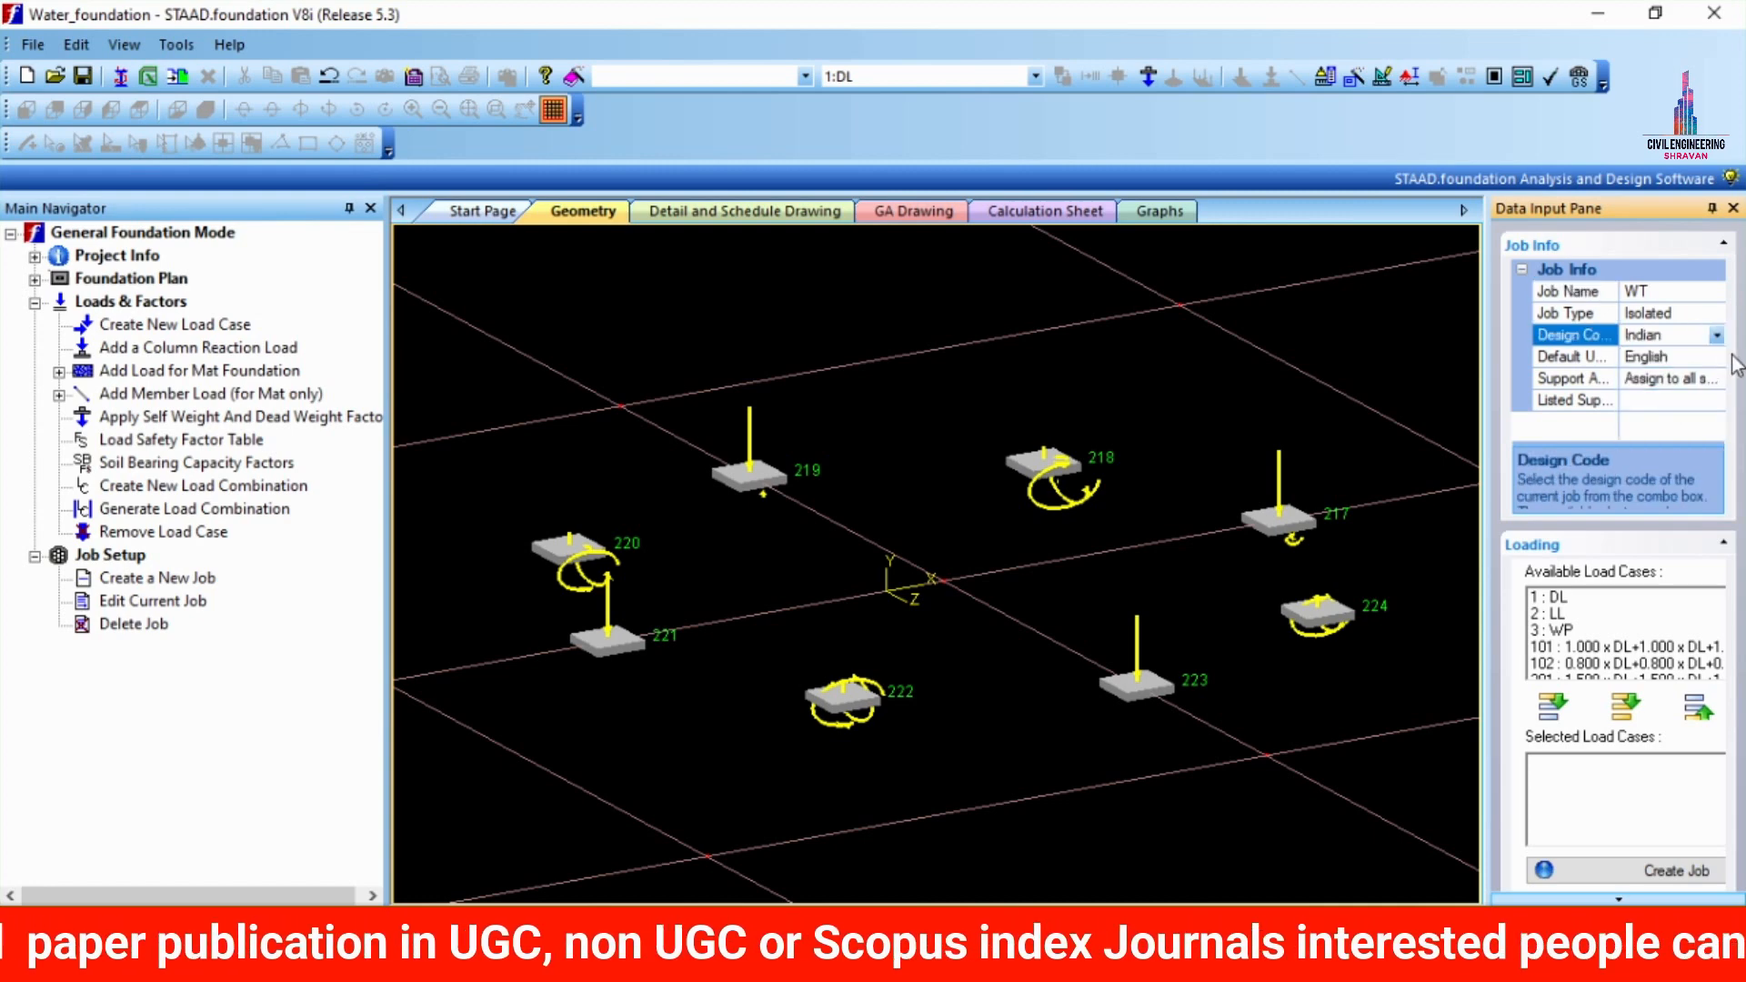
click(1717, 356)
click(1723, 393)
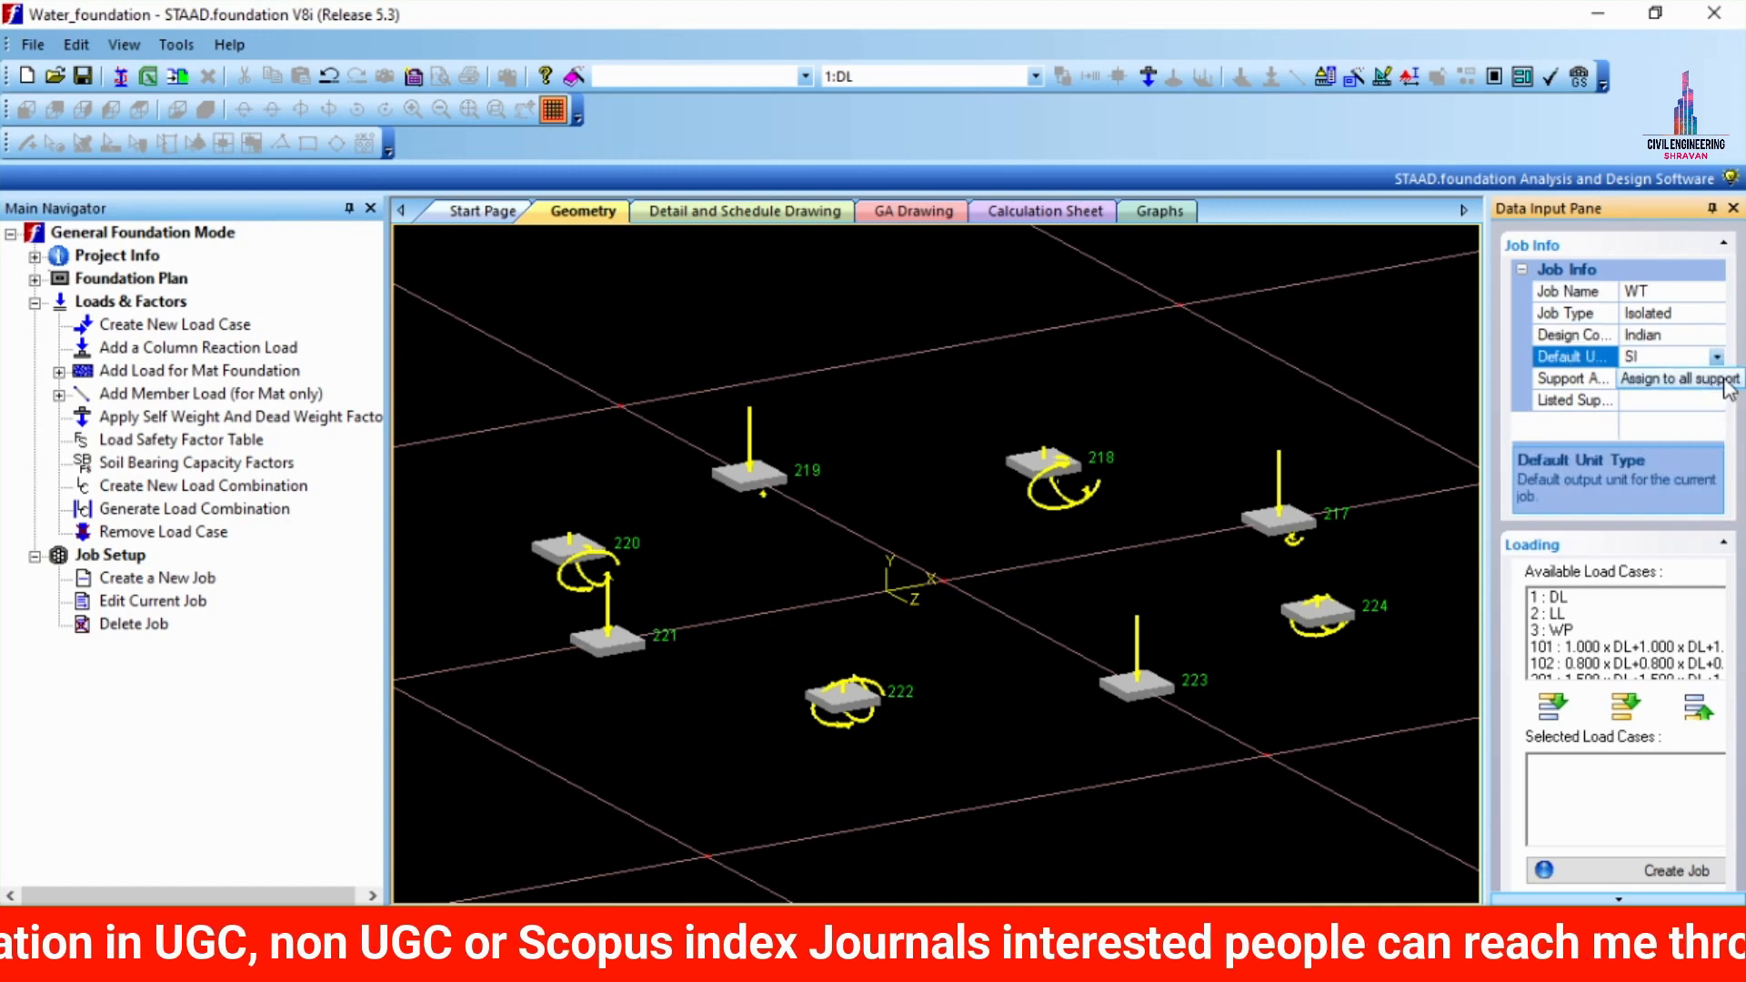
- Include the generated load combinations 101–102 and 201–204 in the WT job, create the job and hide the output pane
drag(1574, 647, 1558, 692)
click(1552, 705)
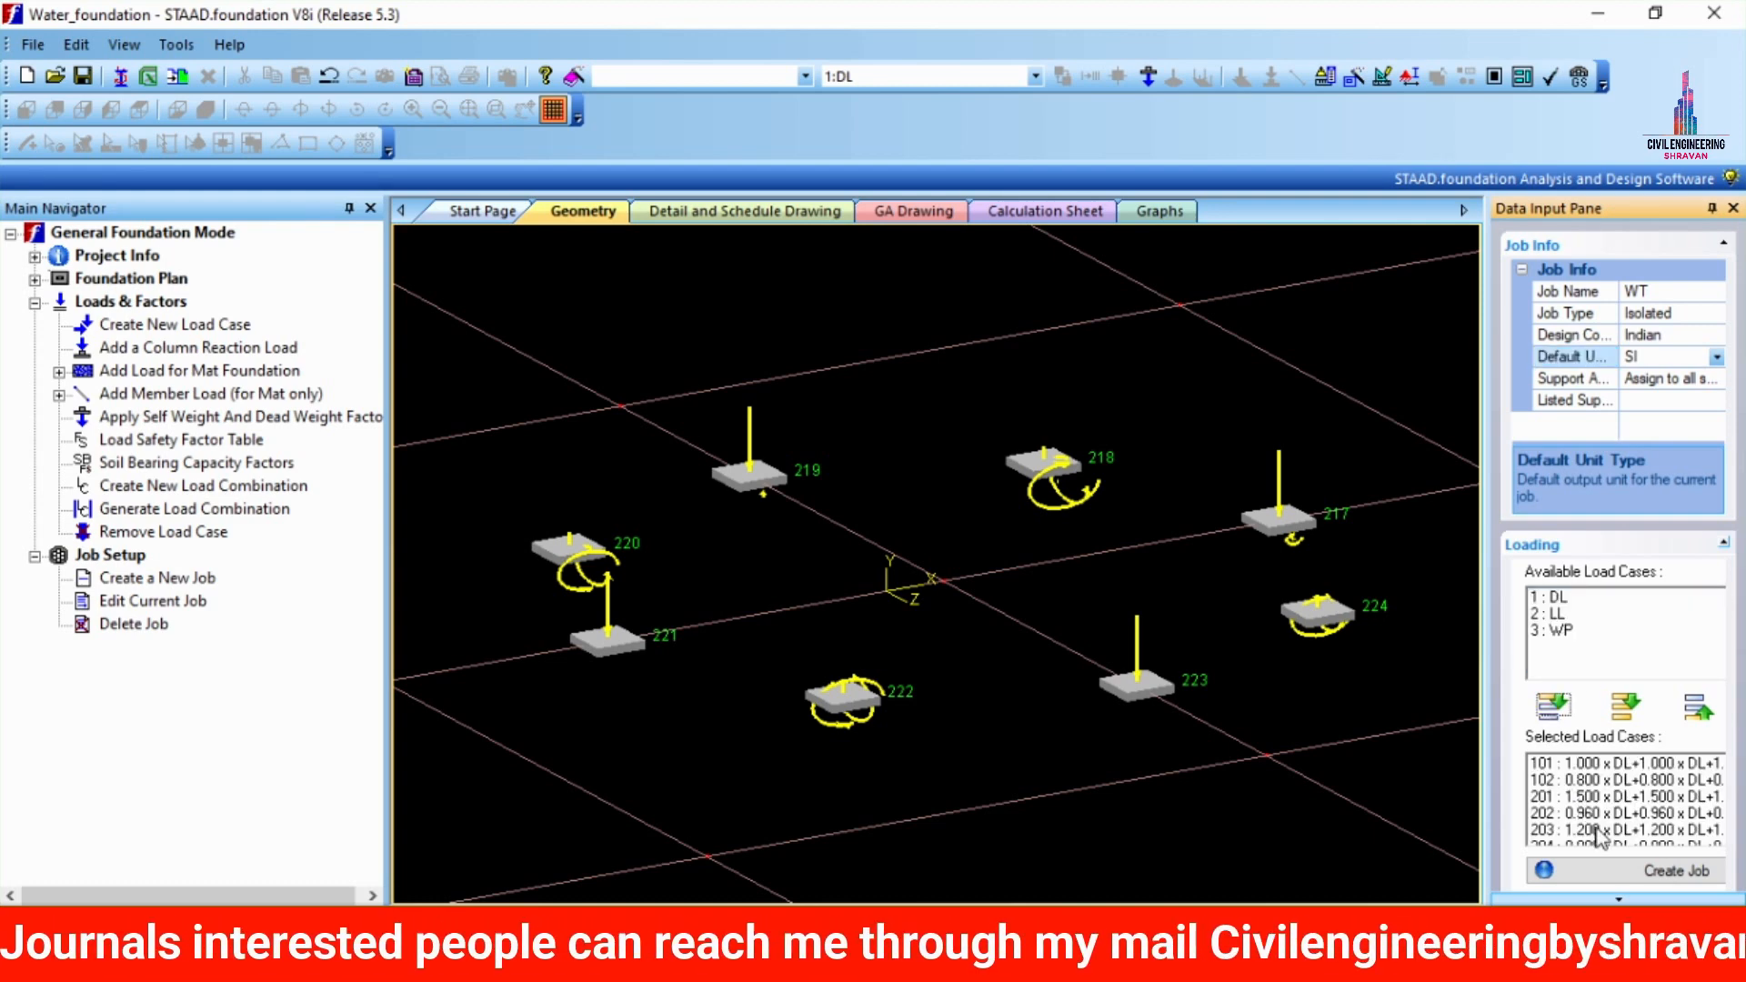
click(1620, 870)
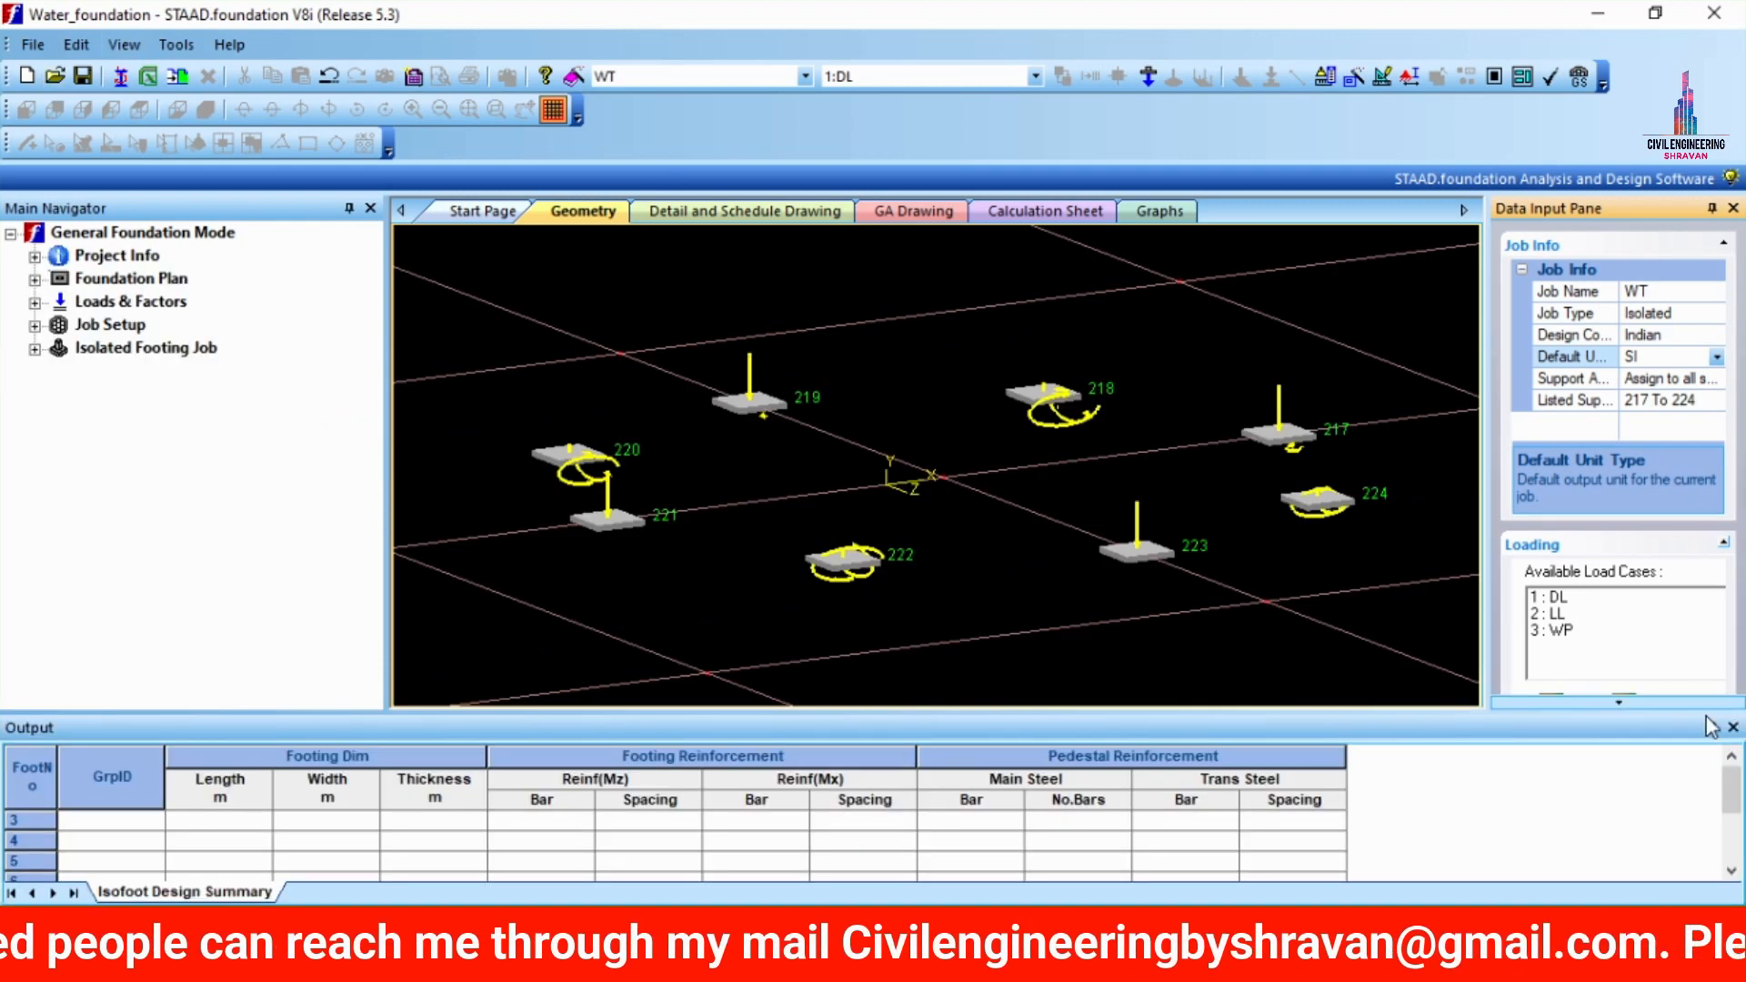
click(1733, 728)
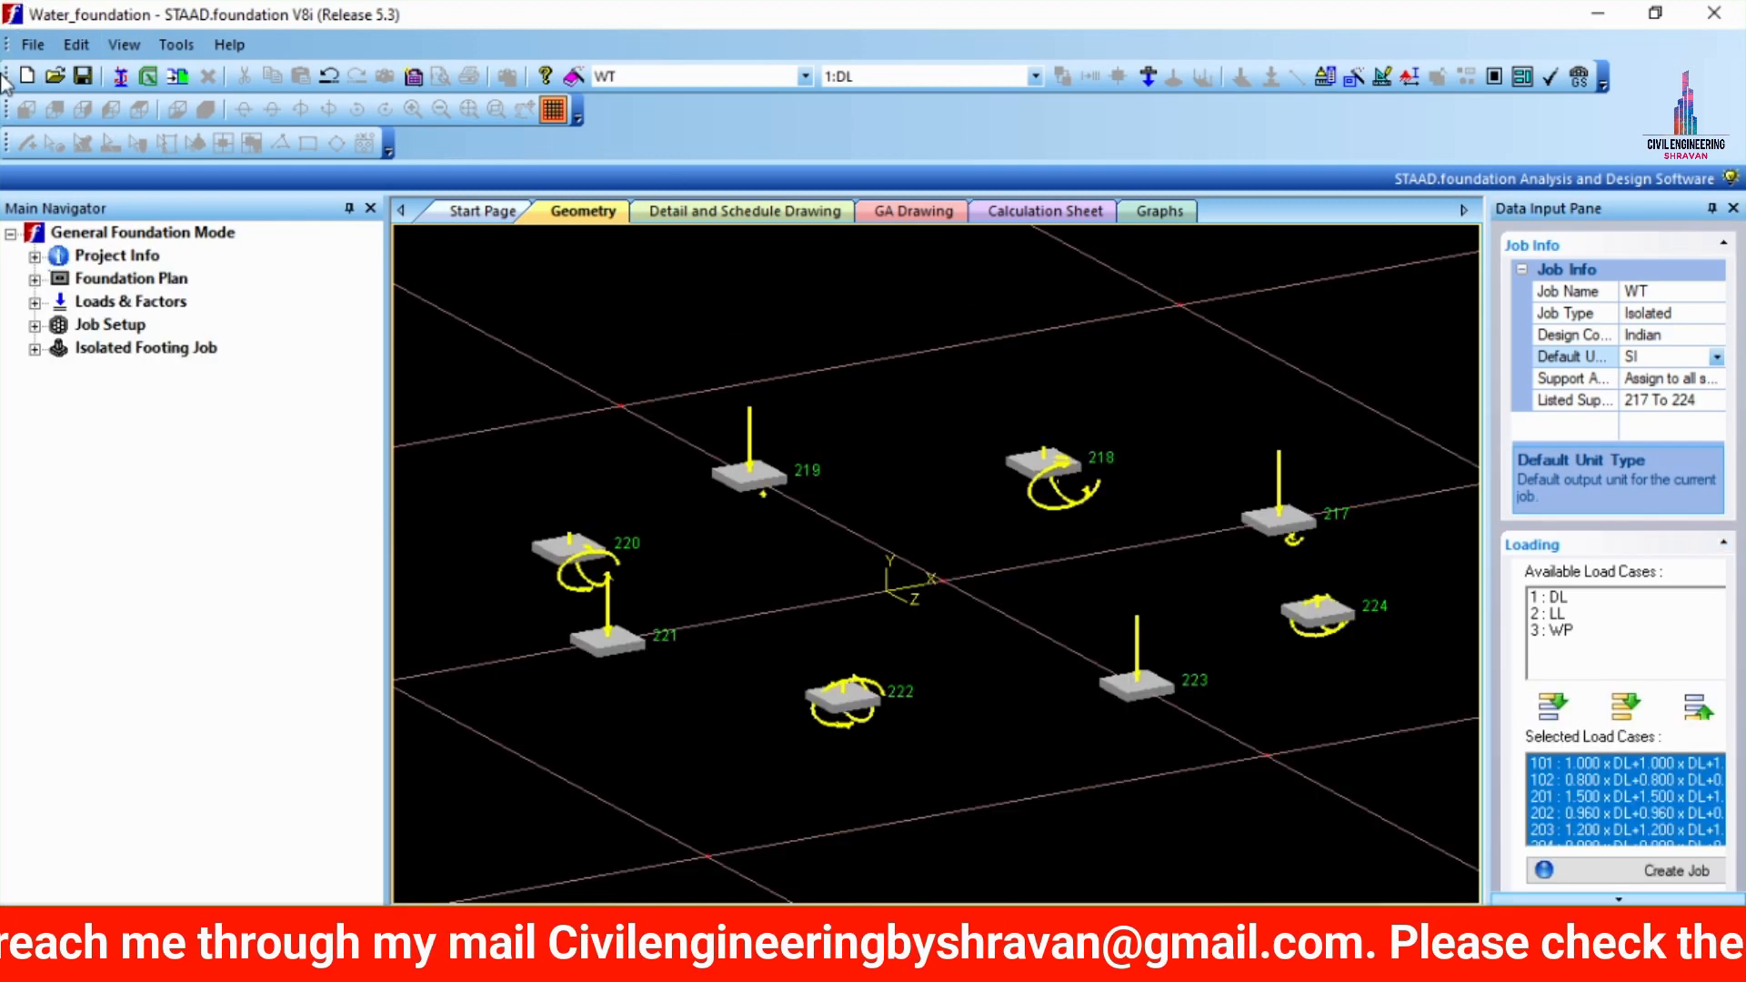
- Review the isolated footing job's concrete and rebar parameters and set the soil bearing capacity to 200 kN/m2
click(35, 349)
click(59, 371)
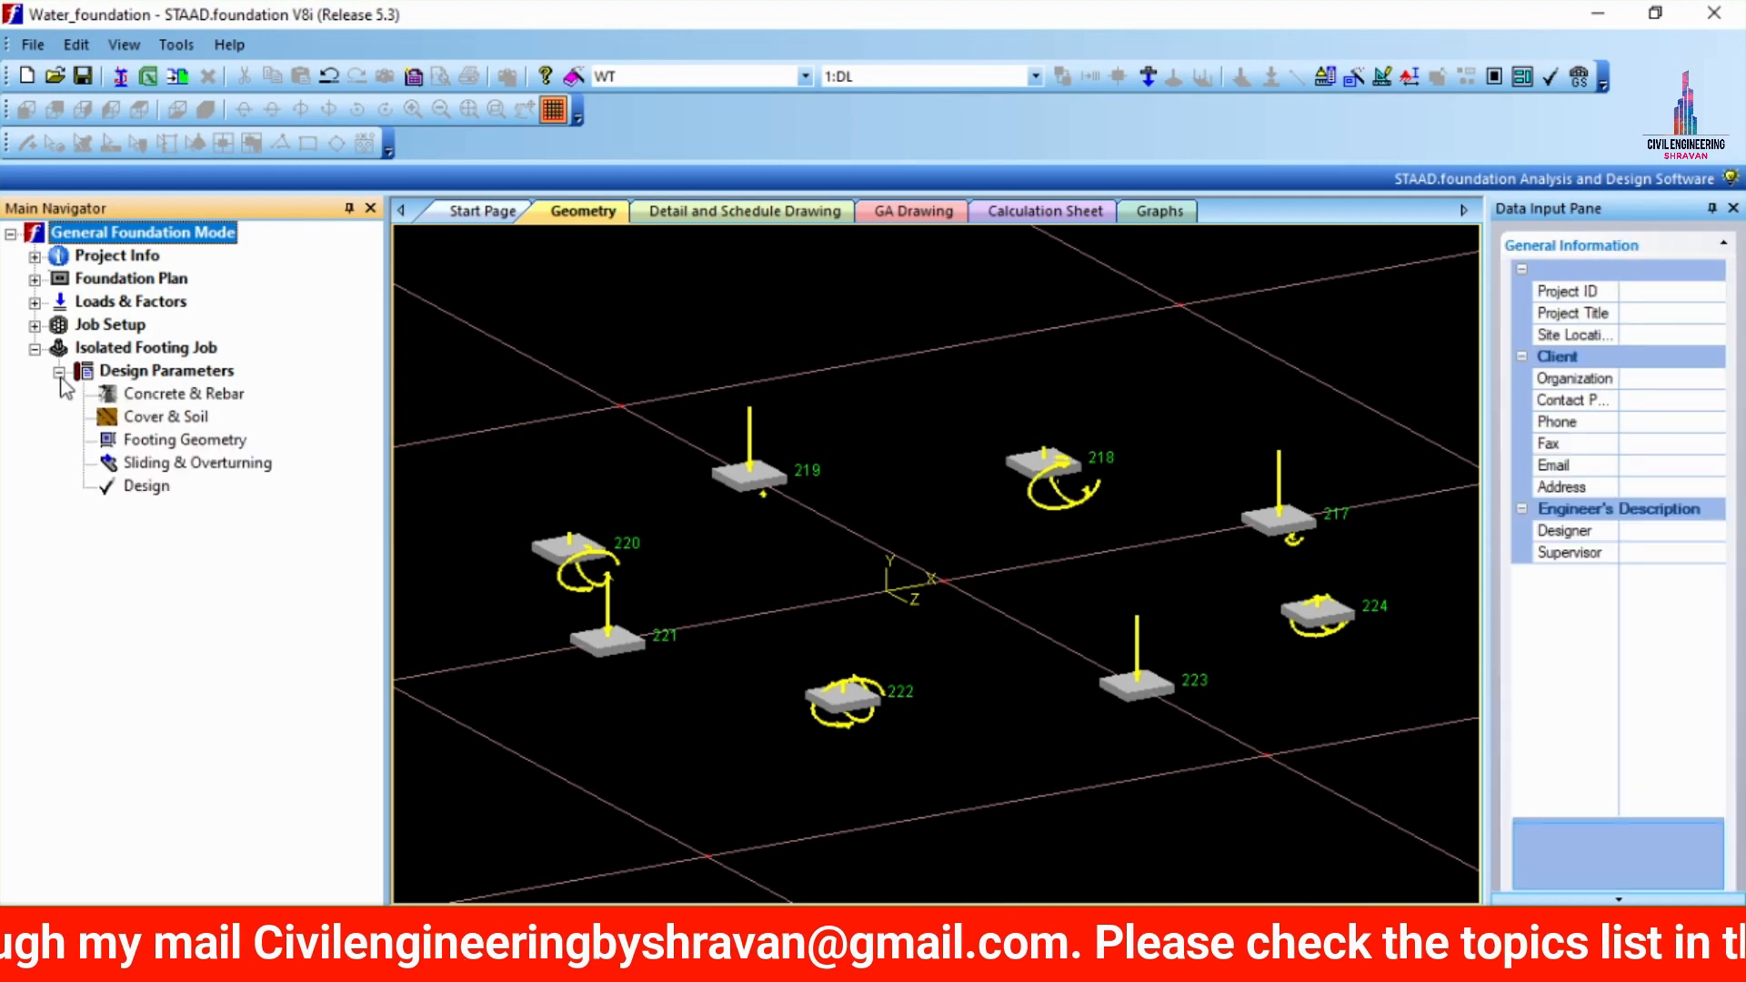
click(163, 400)
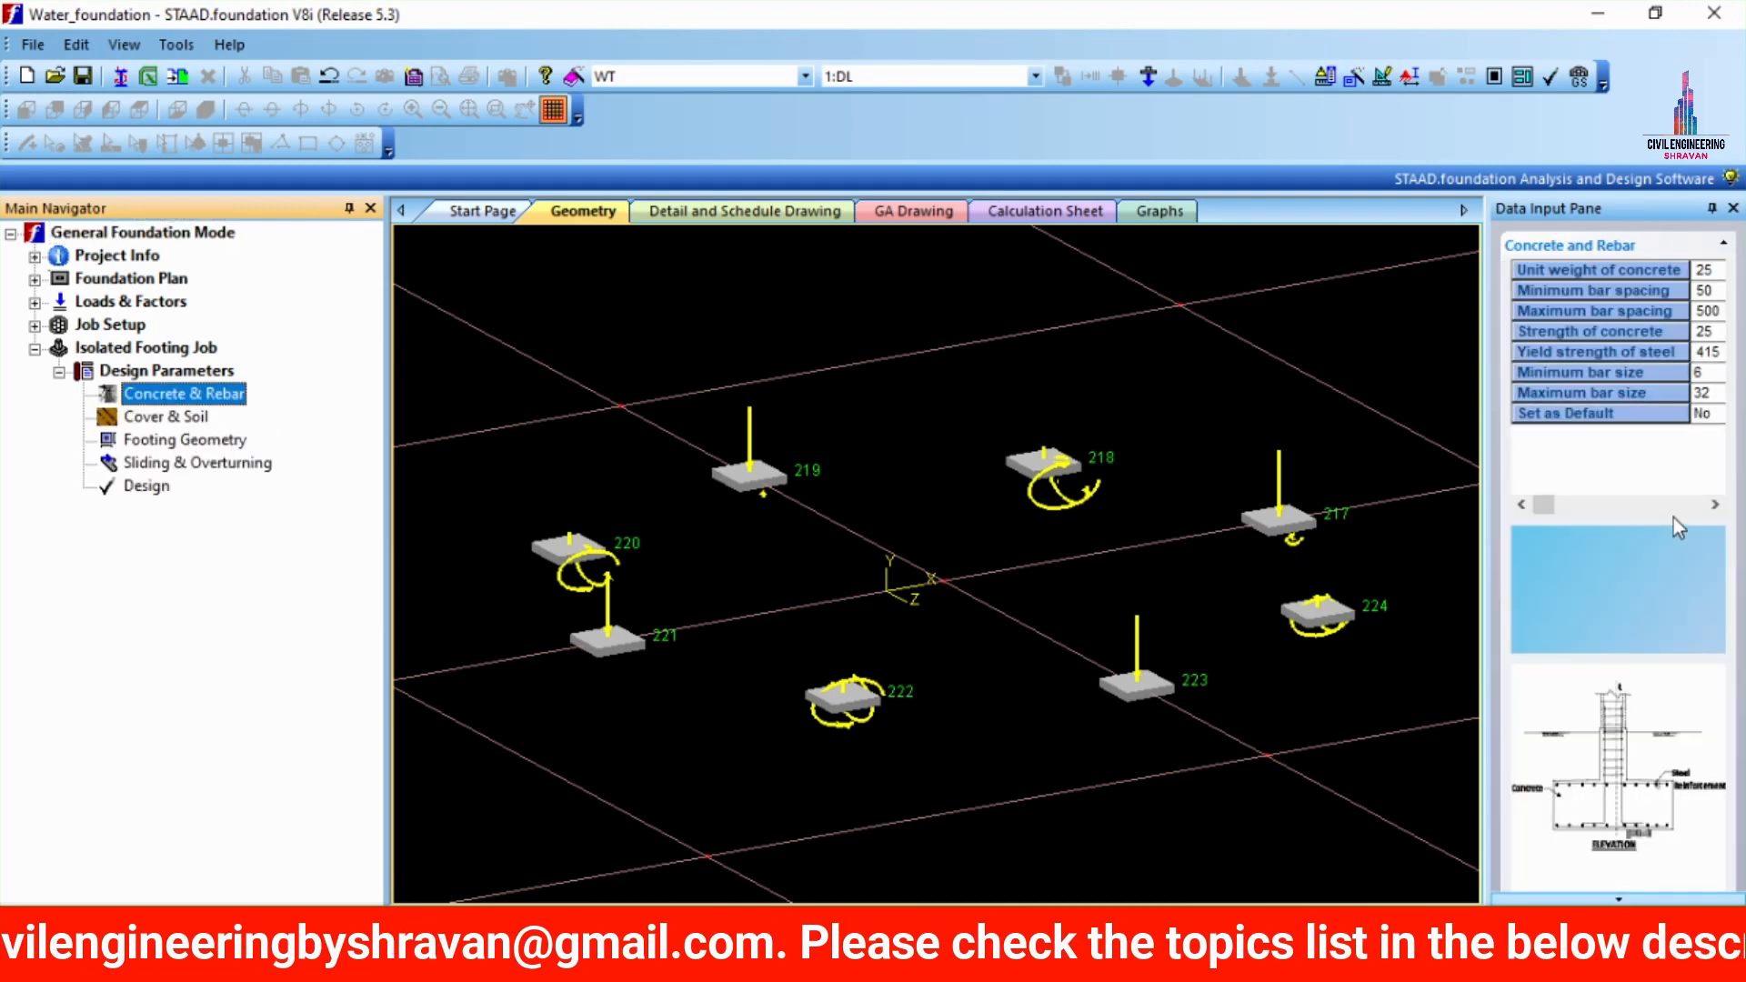
click(166, 417)
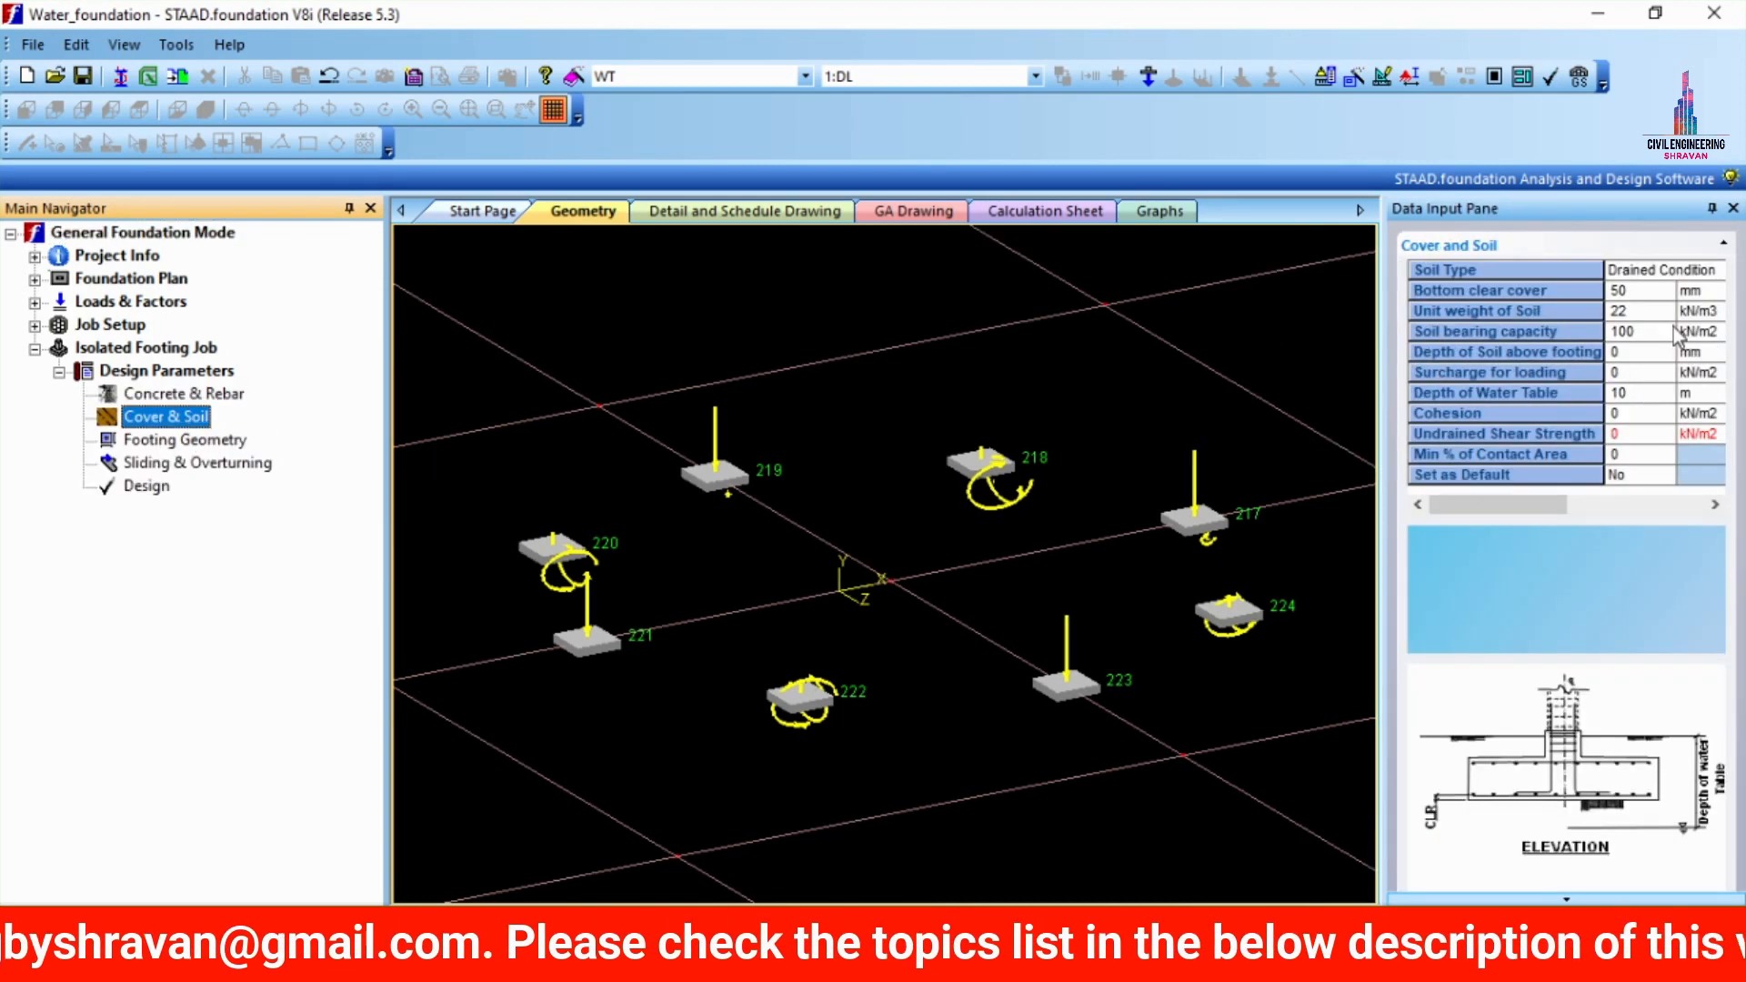
click(1642, 352)
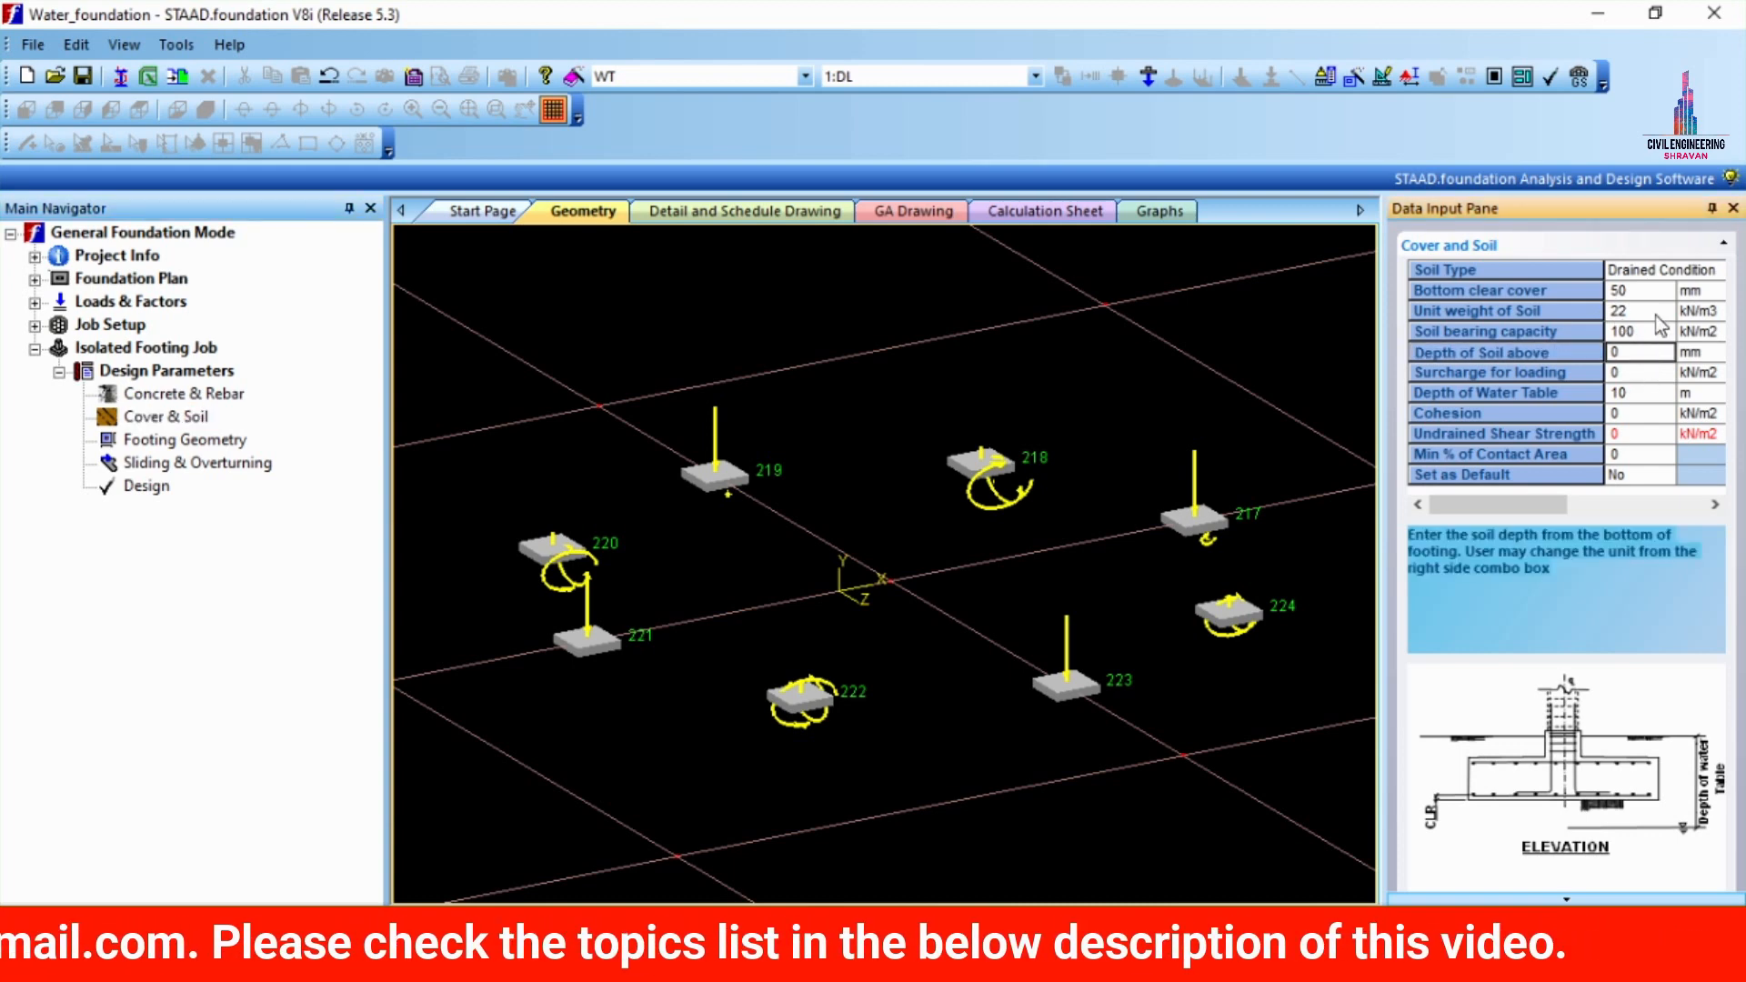
click(1658, 333)
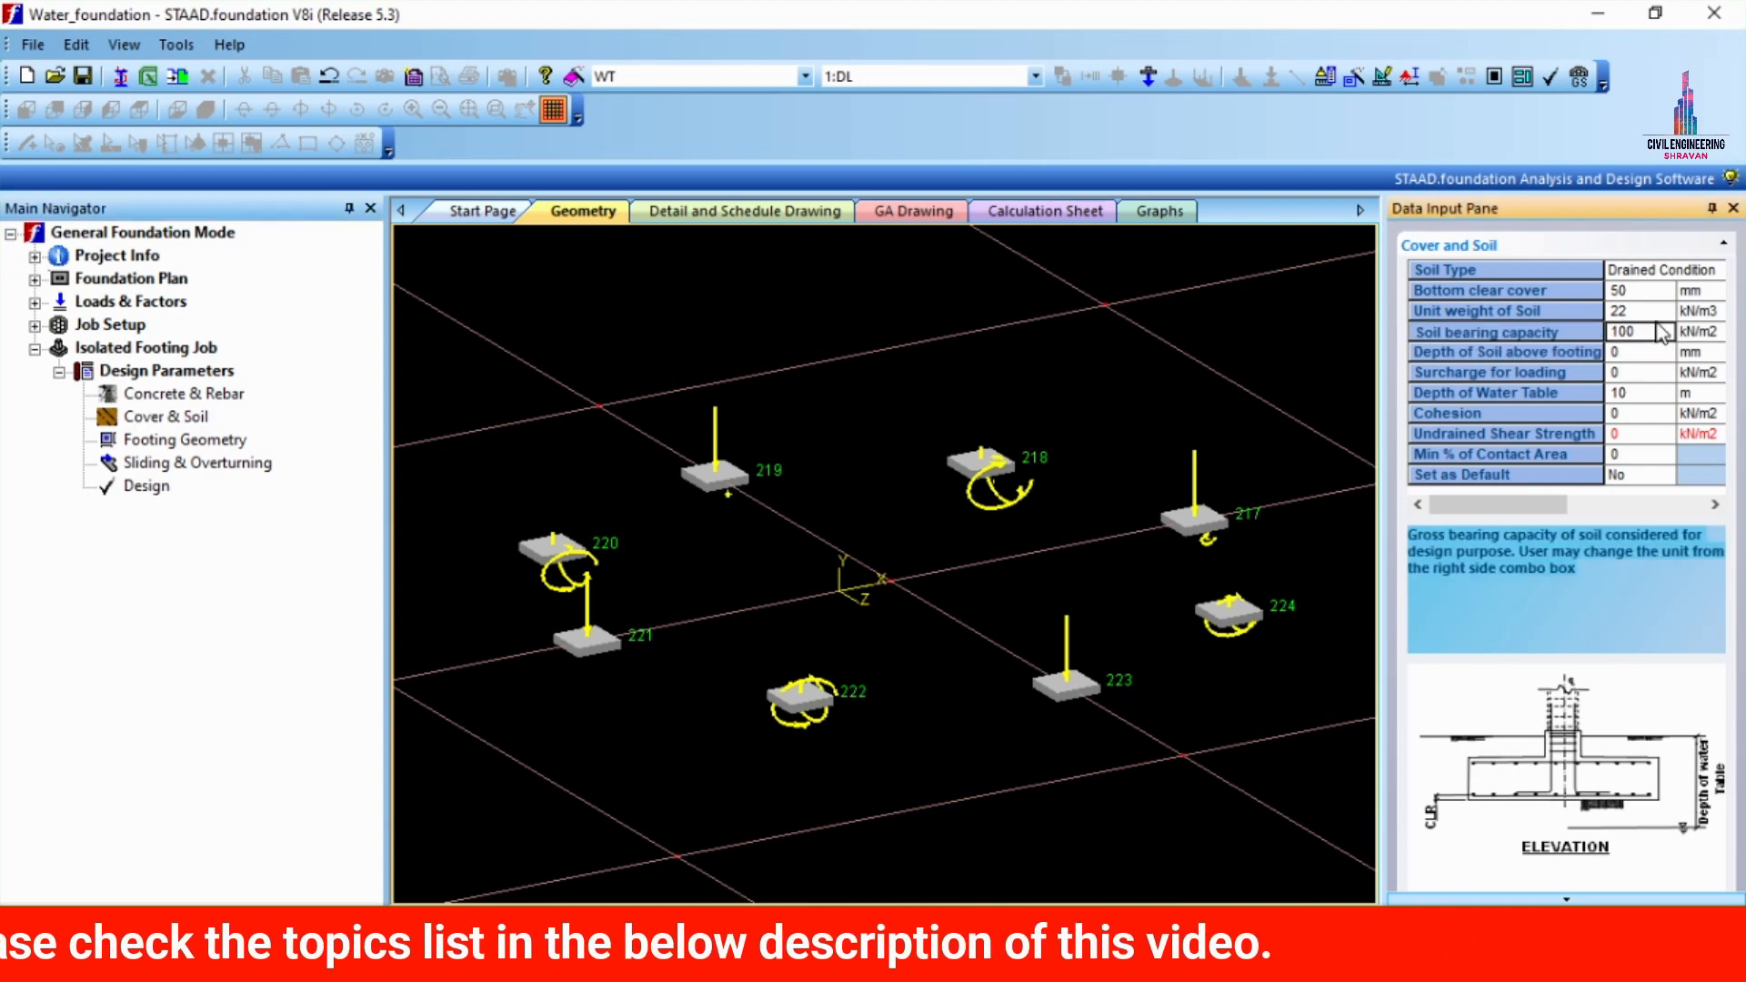
text(200)
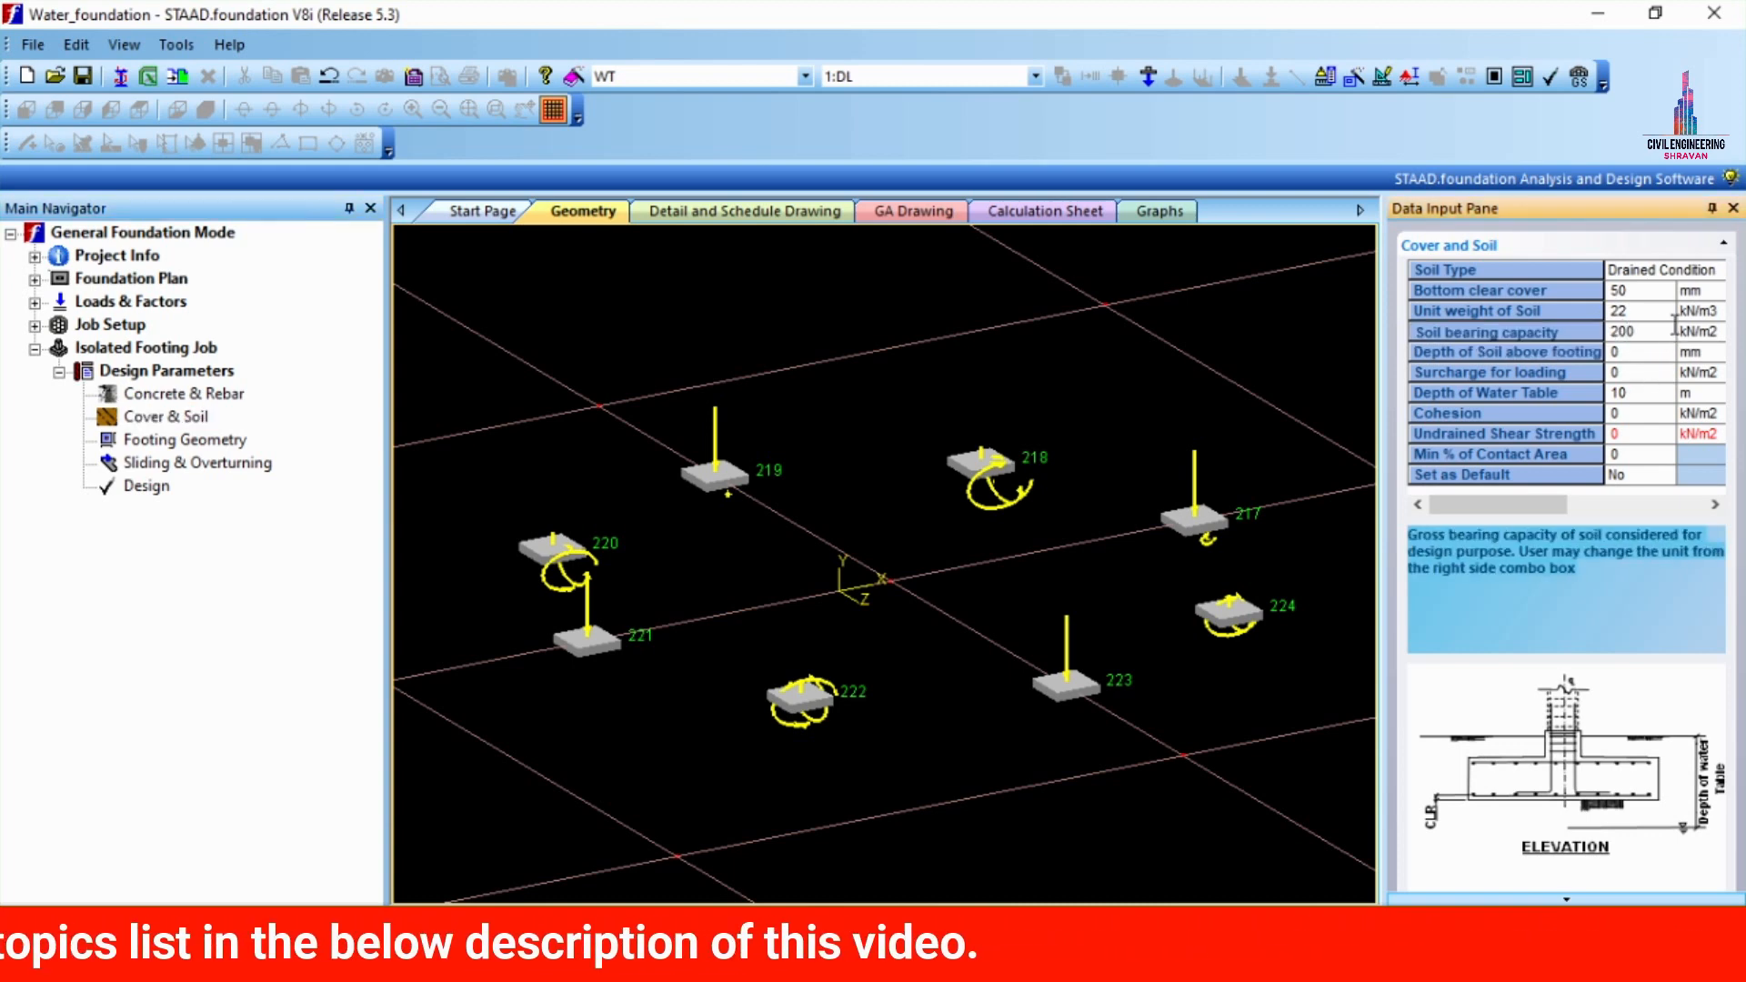
- Check the footing geometry and the sliding and overturning parameters, and run the isolated footing design
click(173, 444)
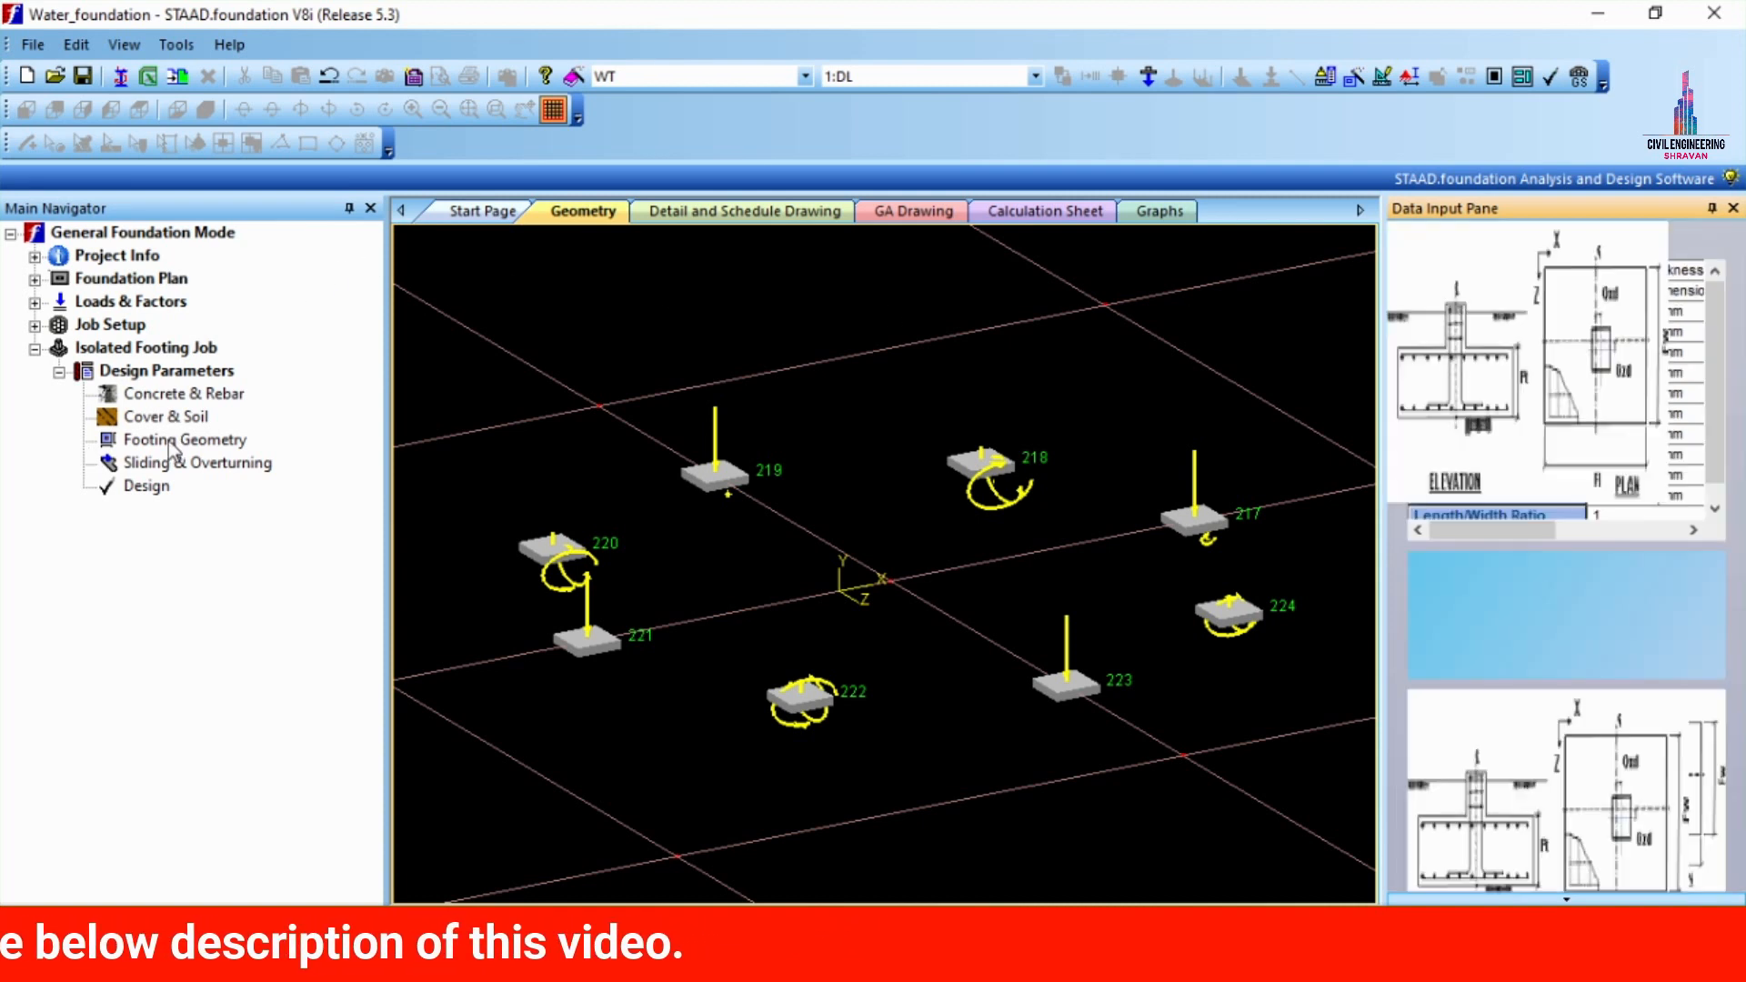
click(171, 462)
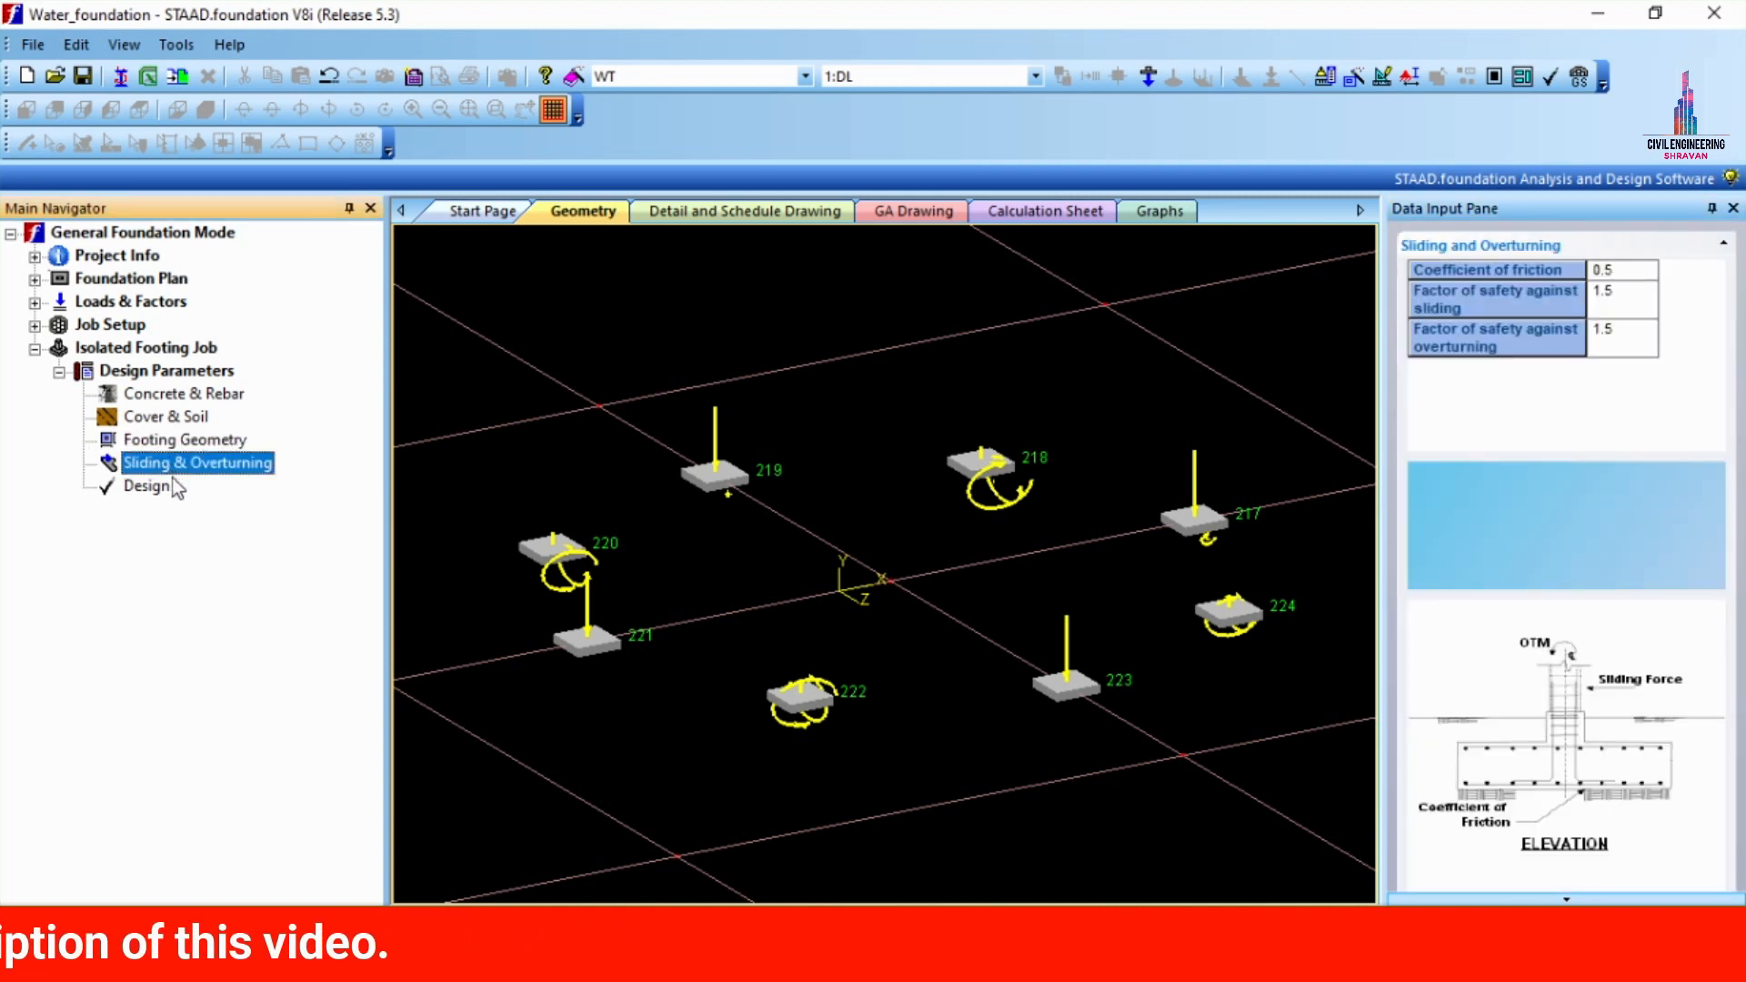
click(168, 487)
click(862, 530)
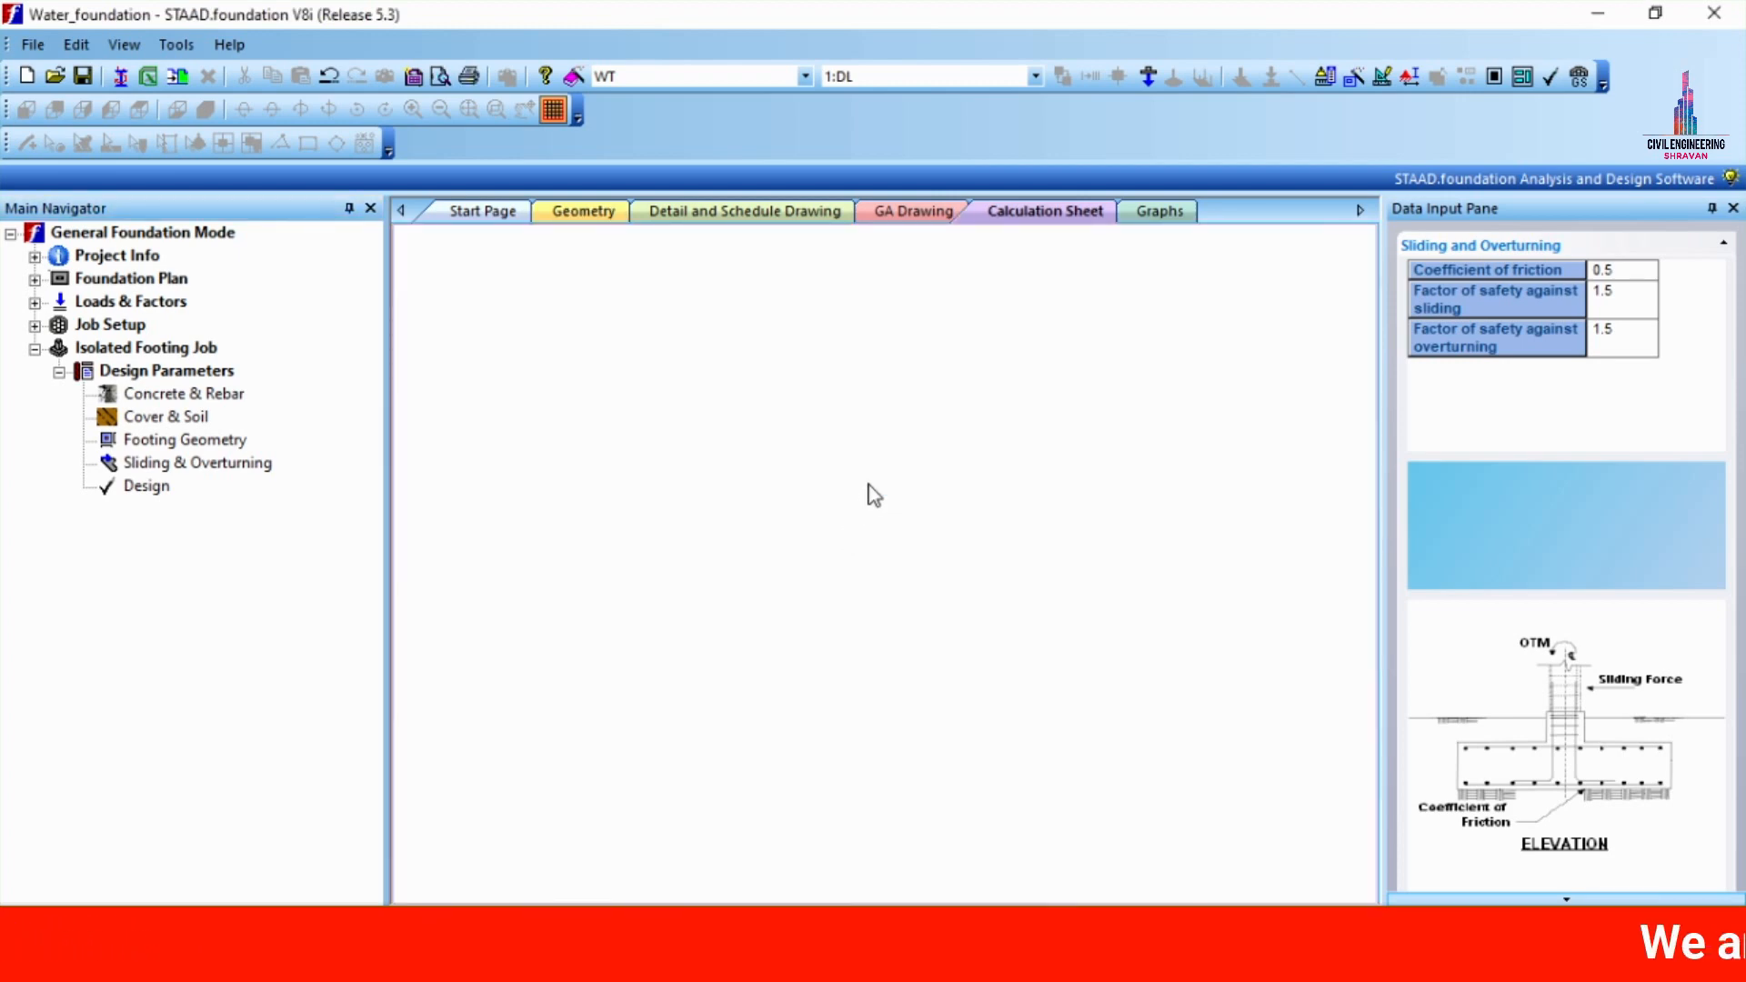
- Examine the calculation sheet for the isolated footings, from the footing size calculations to the bottom reinforcement design
click(895, 466)
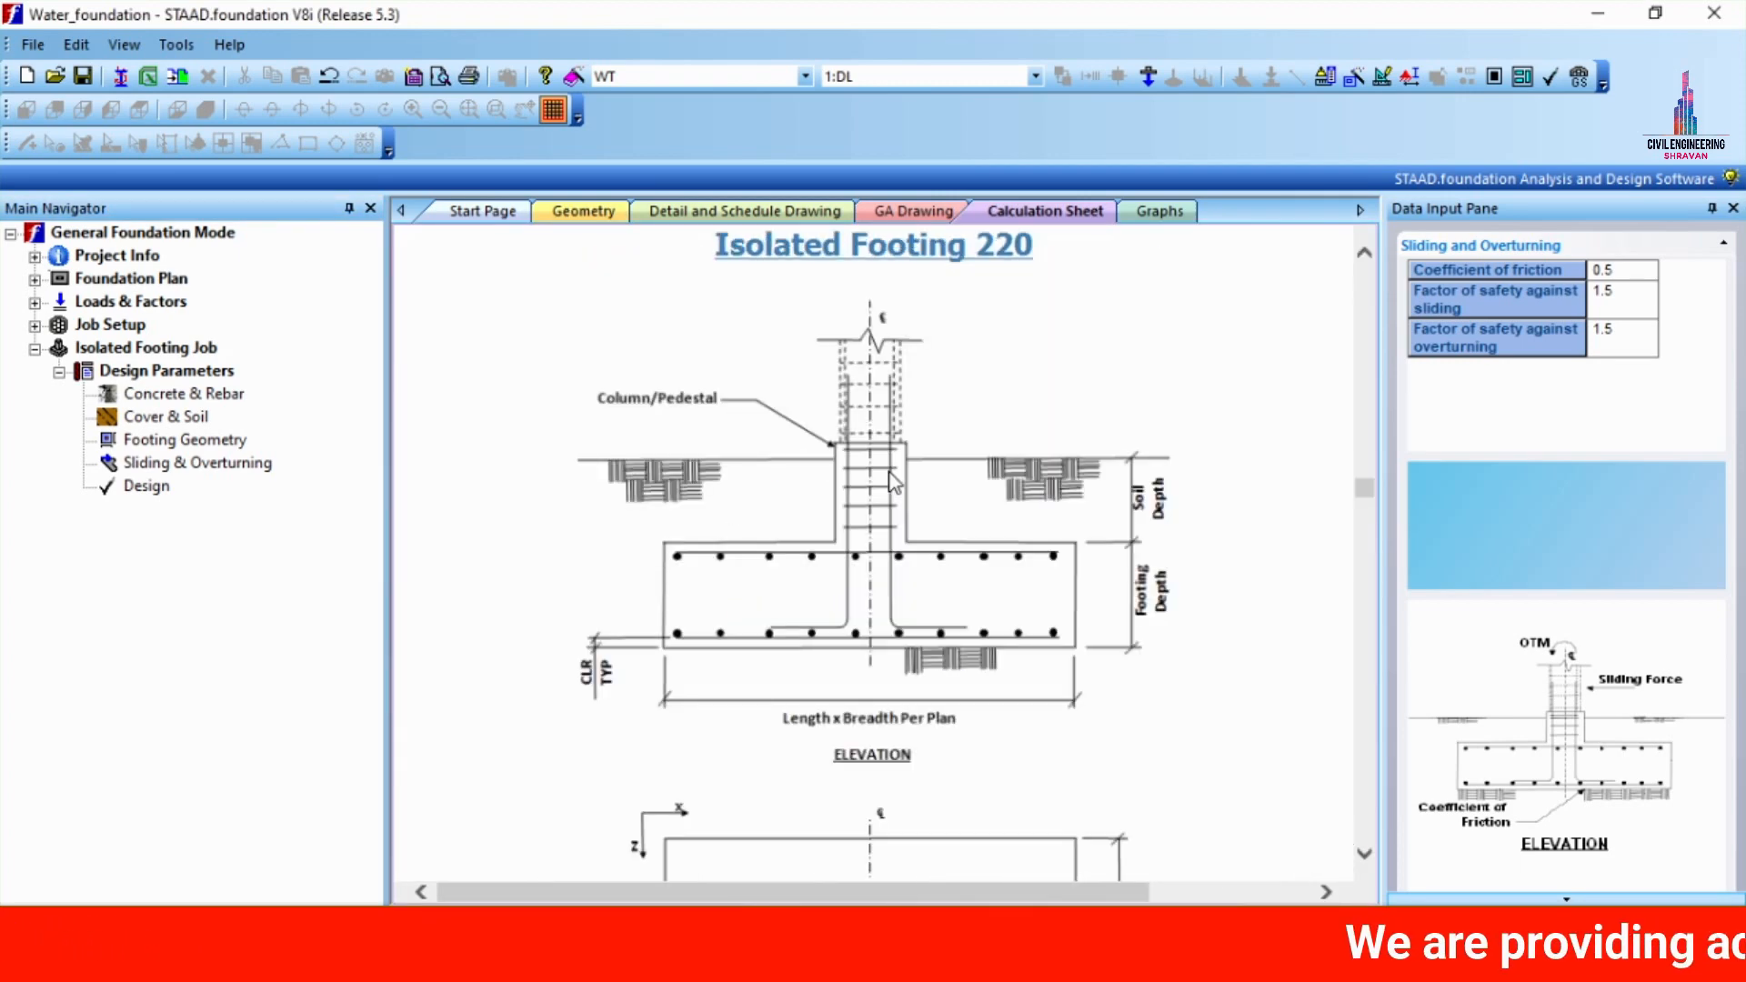
scroll(919, 491, down, 10)
scroll(922, 508, down, 15)
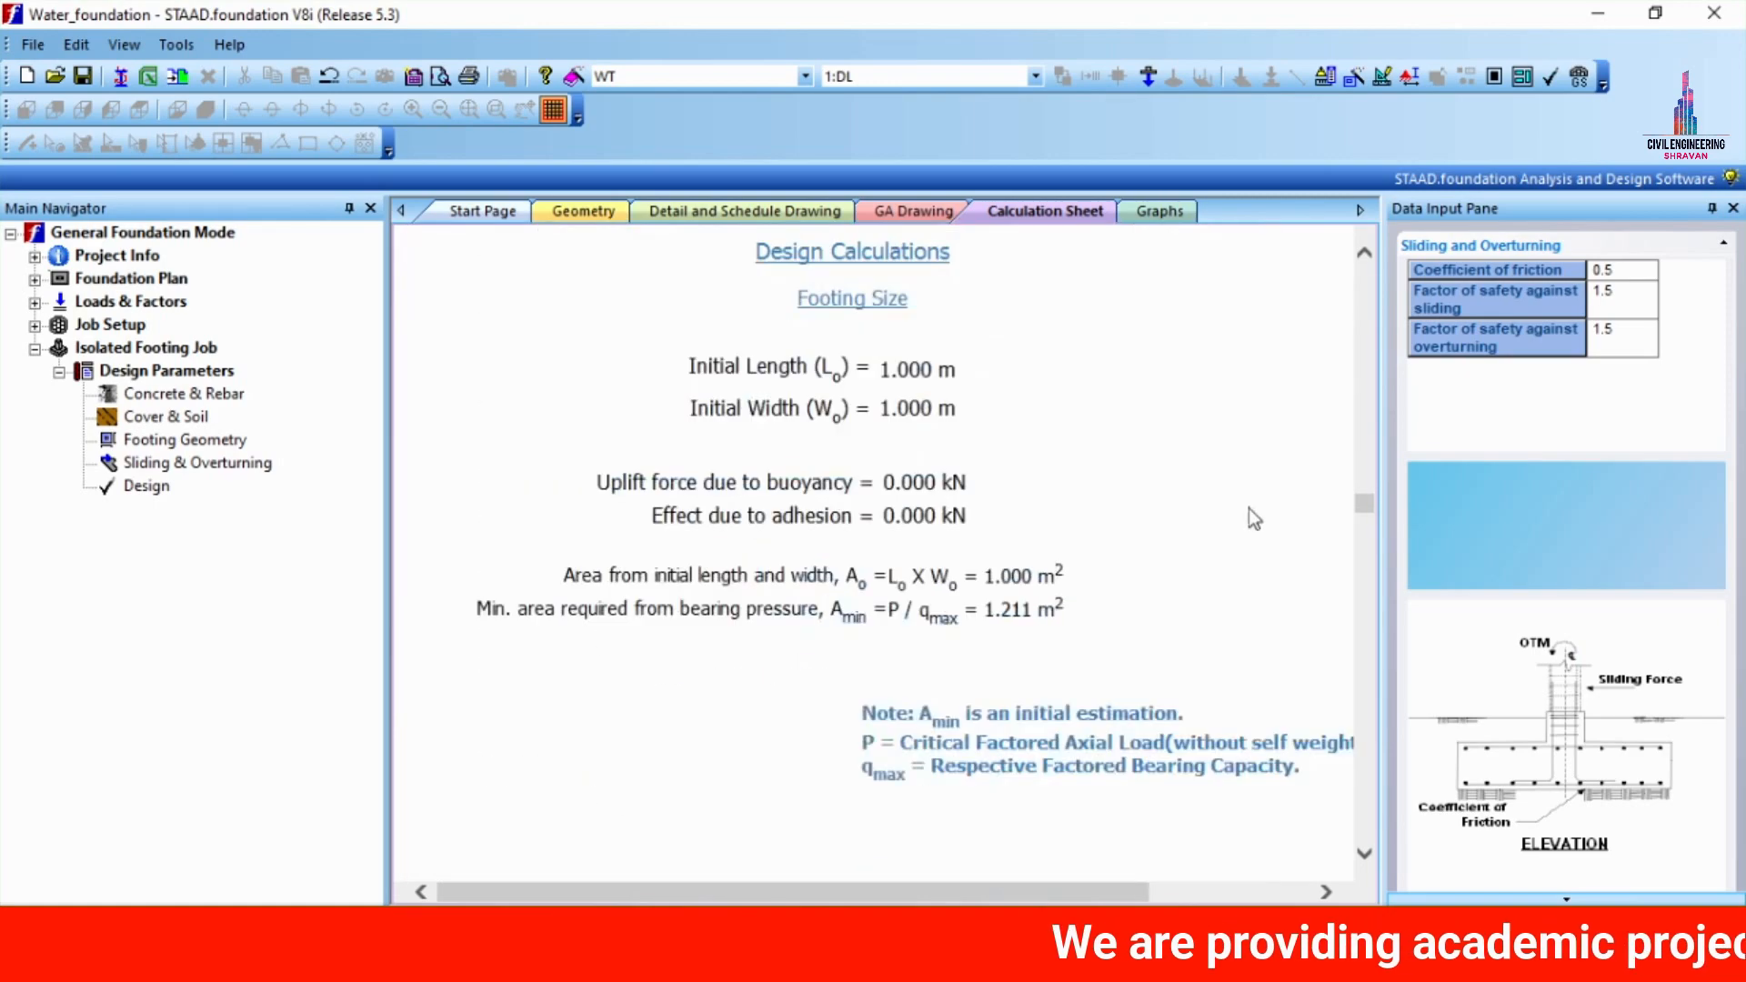
drag(1364, 532, 1363, 655)
scroll(829, 268, down, 6)
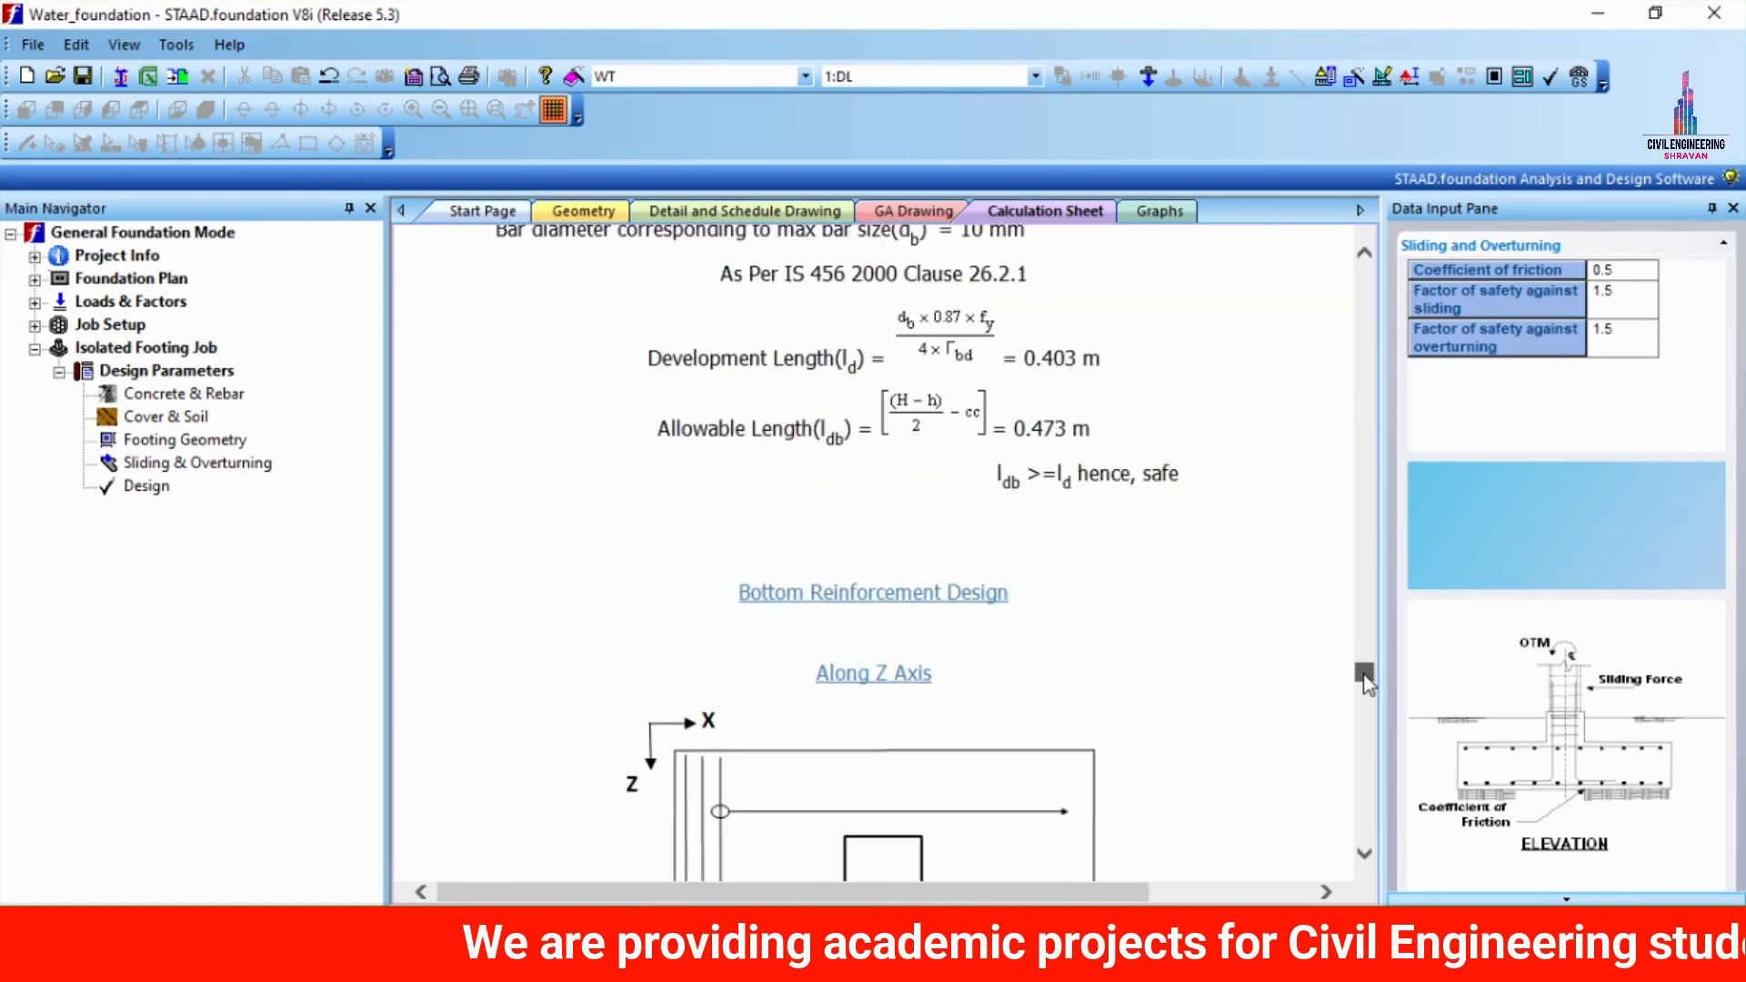
- Inspect the detail drawing of footing 217, including its elevation, dimensions and reinforcement notes
click(460, 210)
click(582, 211)
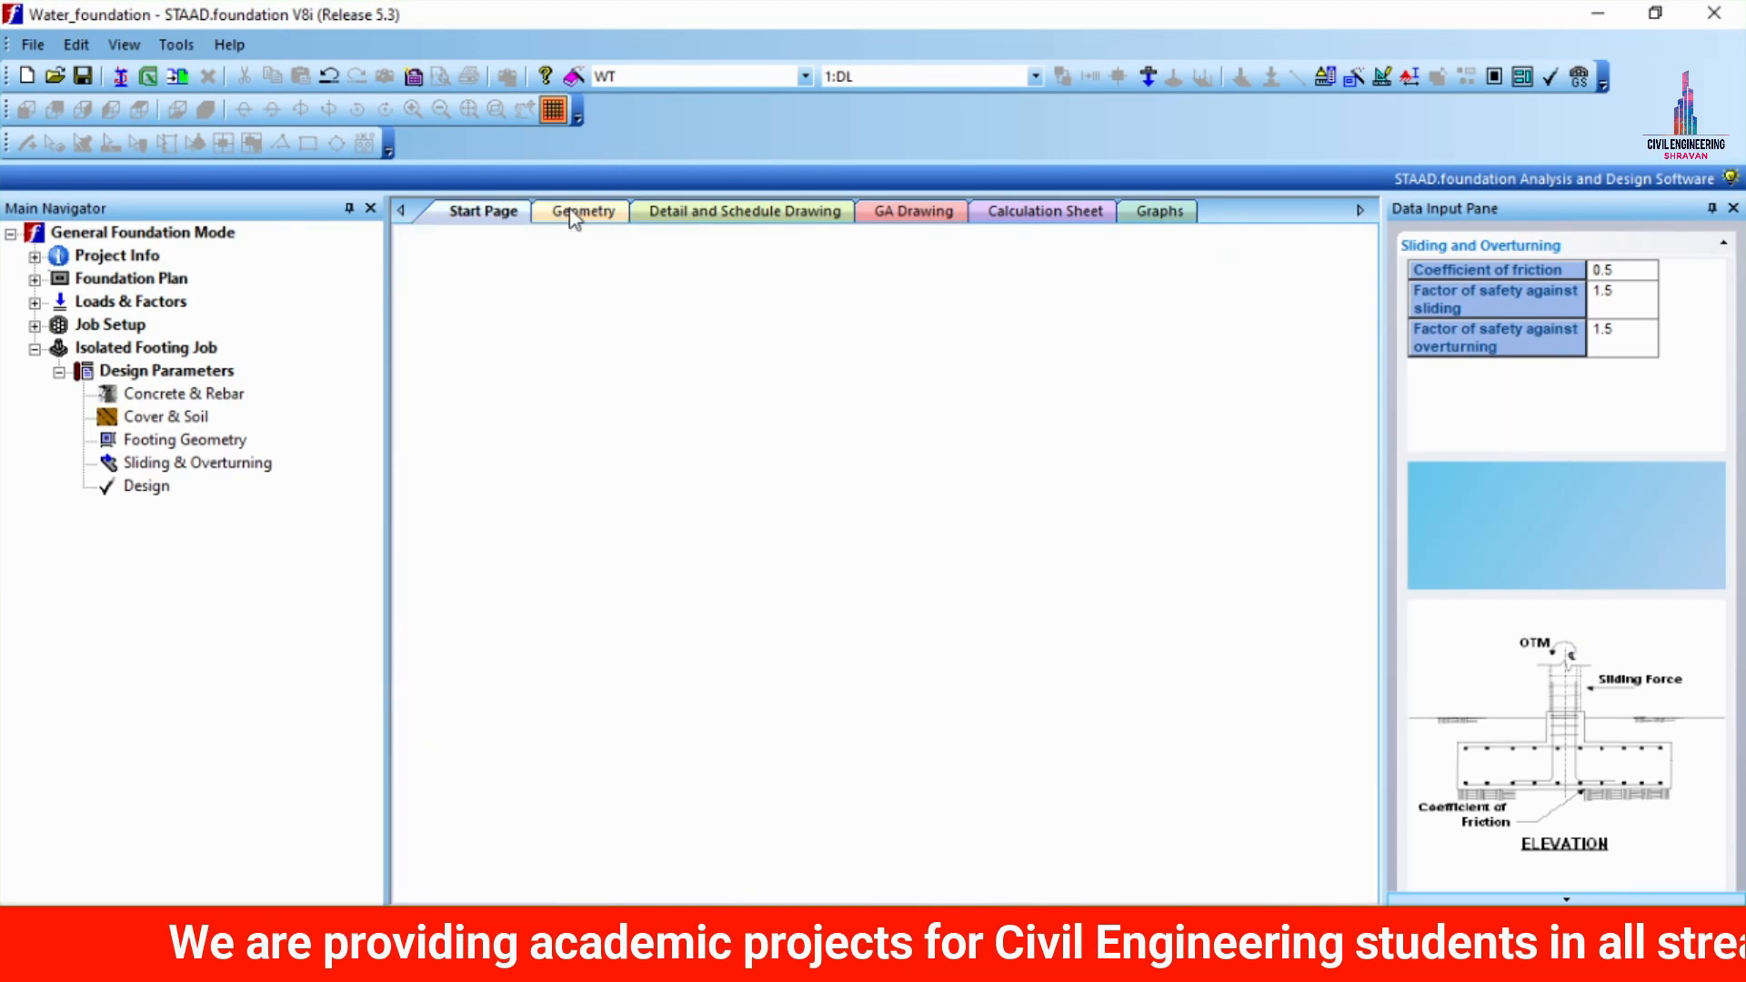
click(684, 215)
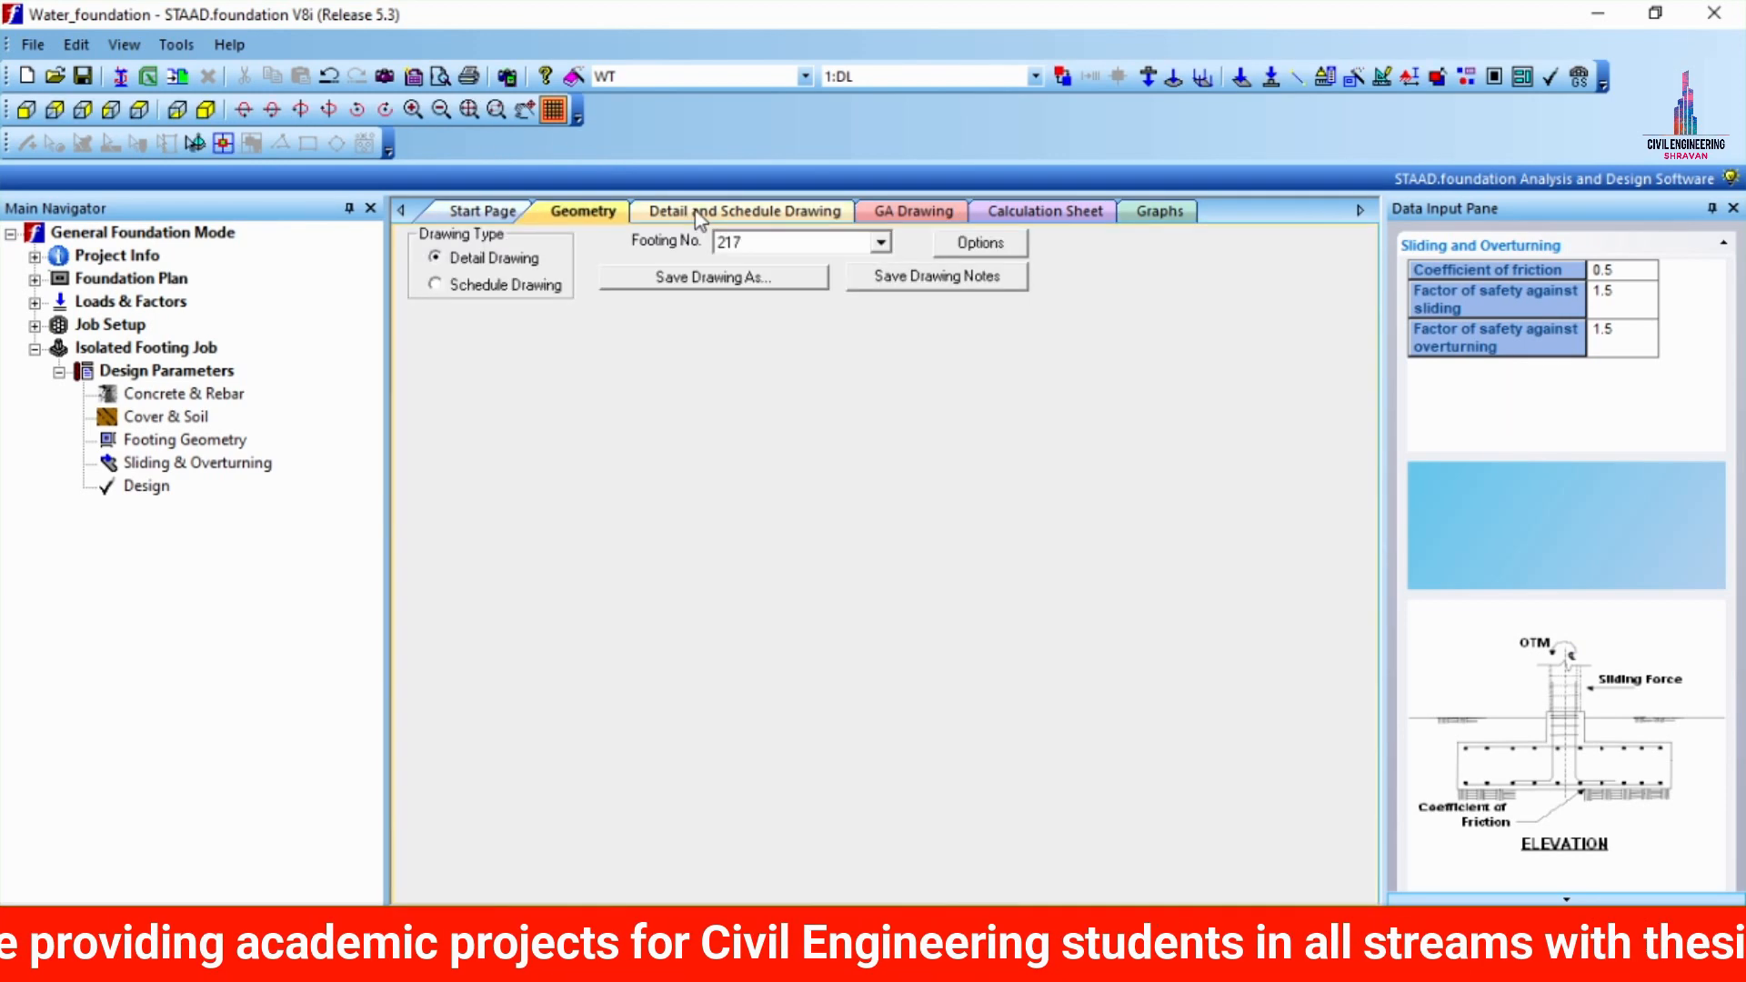
scroll(751, 373, up, 5)
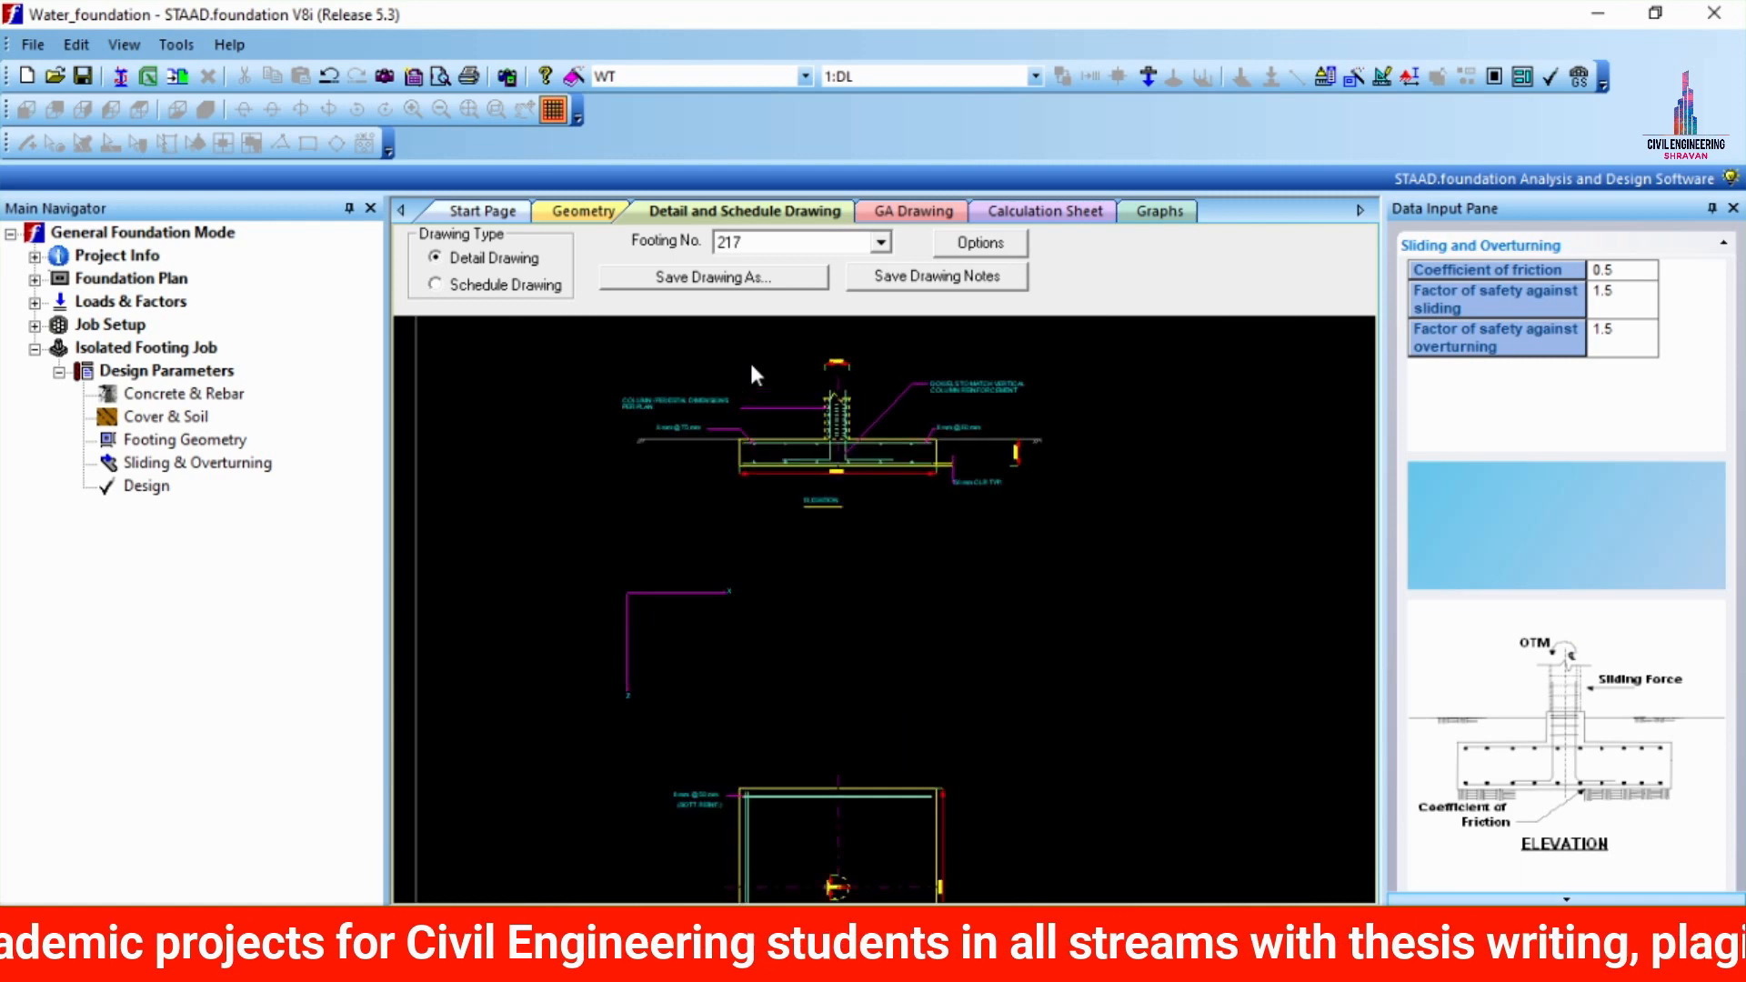
scroll(780, 370, up, 1)
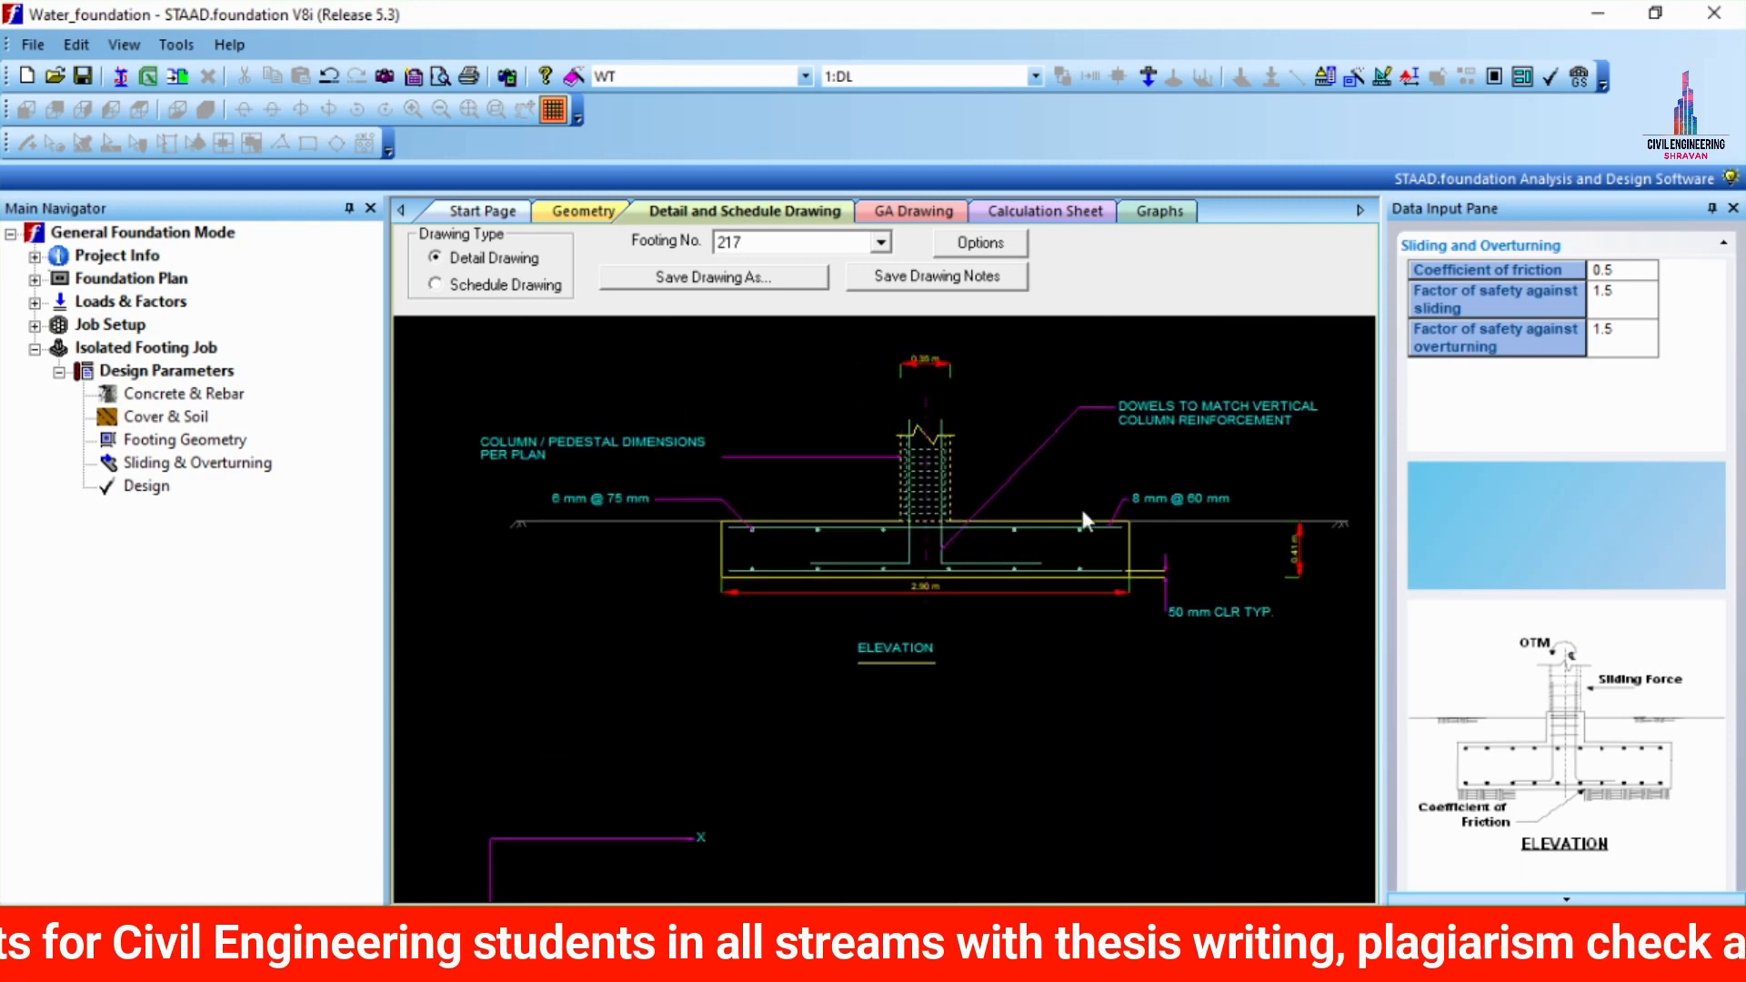
scroll(860, 505, down, 3)
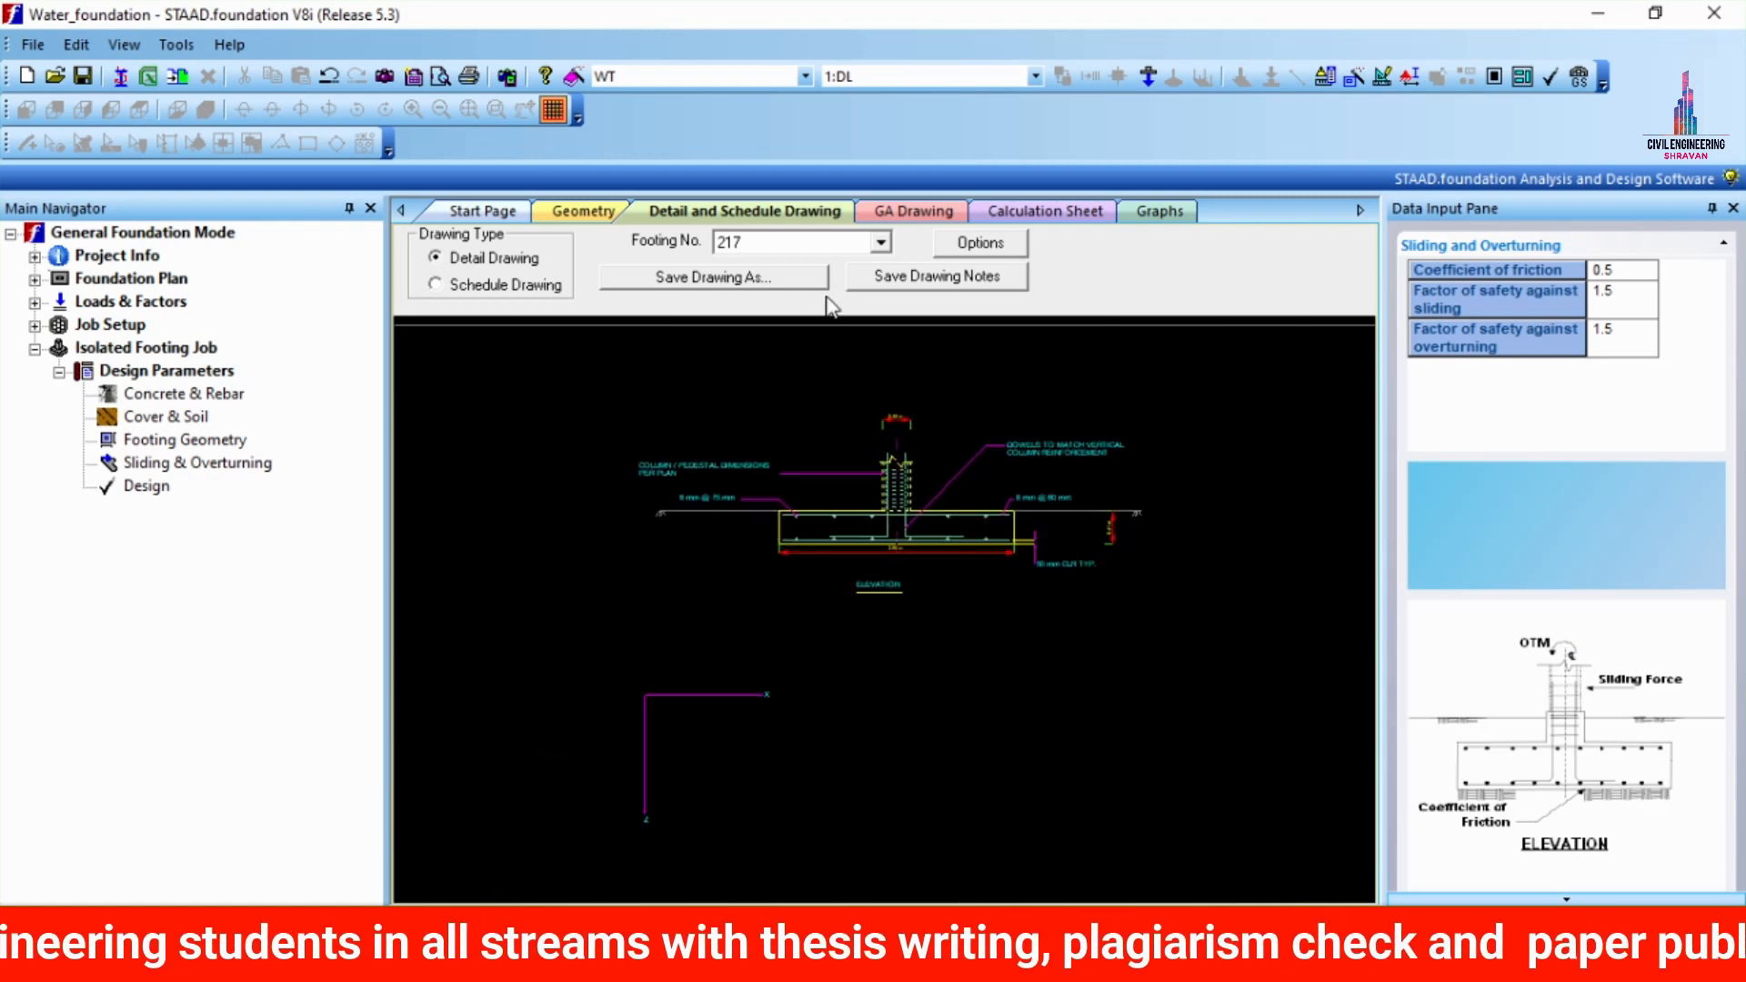
- Look over the GA drawing and calculation sheet once more and close STAAD.foundation without saving the changes
click(914, 211)
click(1018, 219)
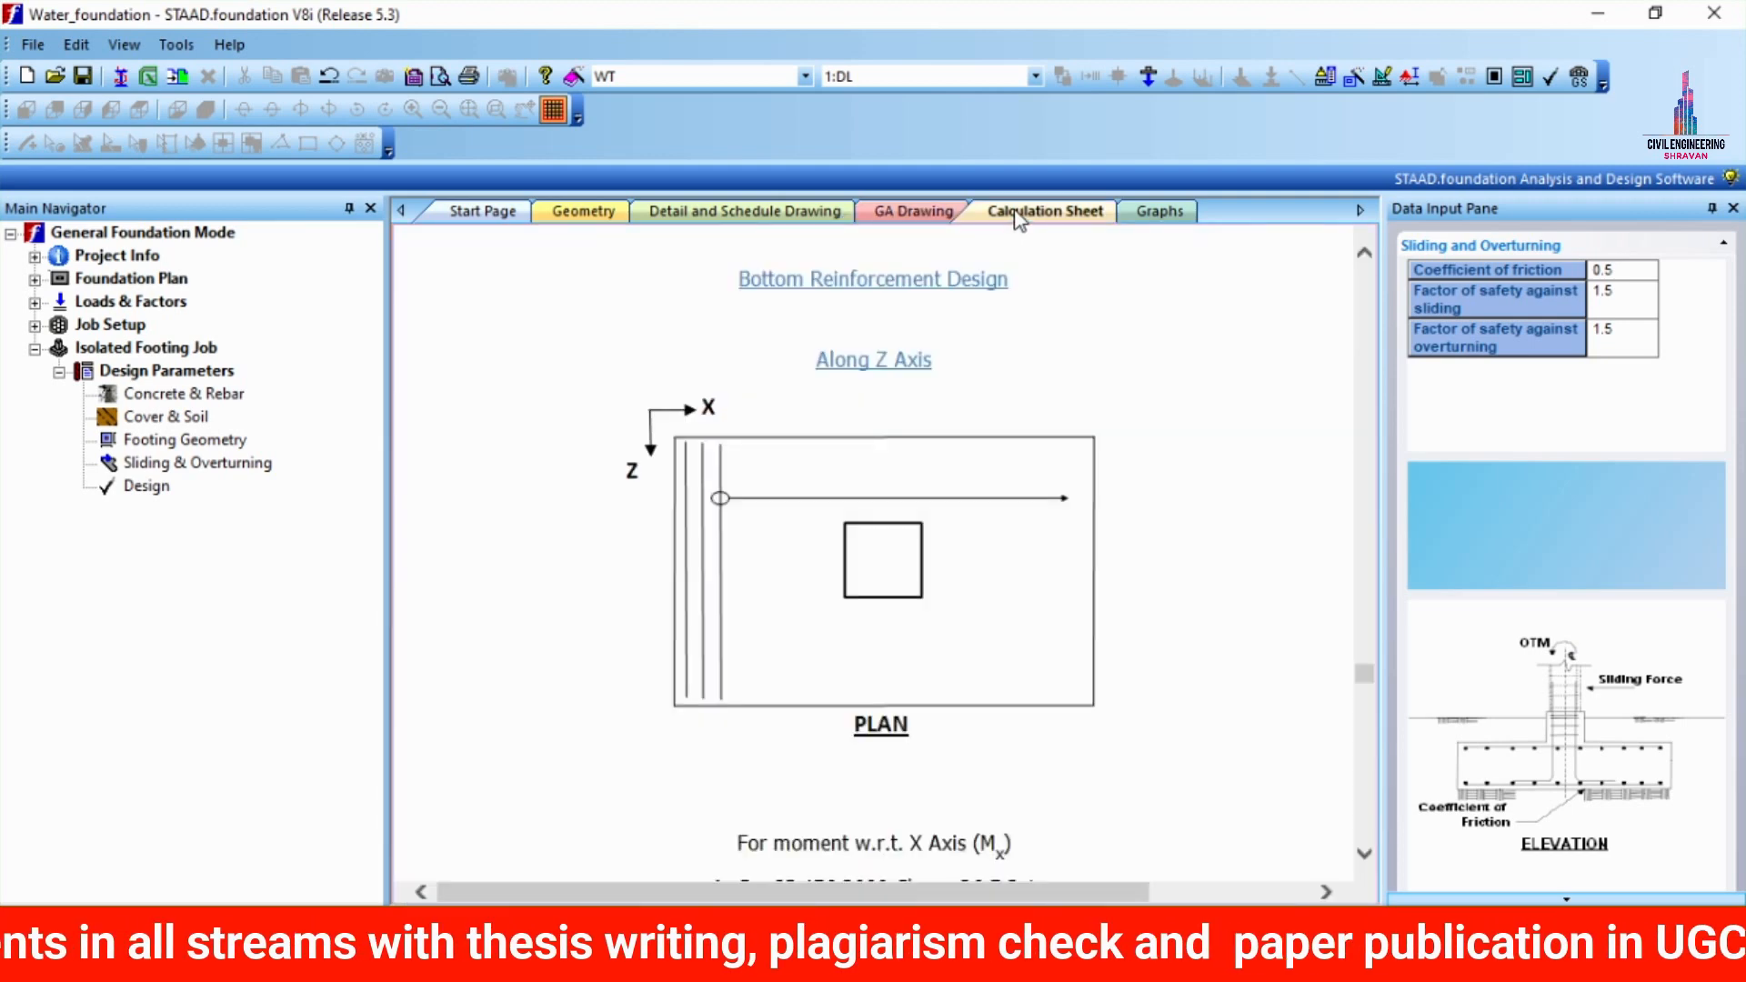
click(1714, 13)
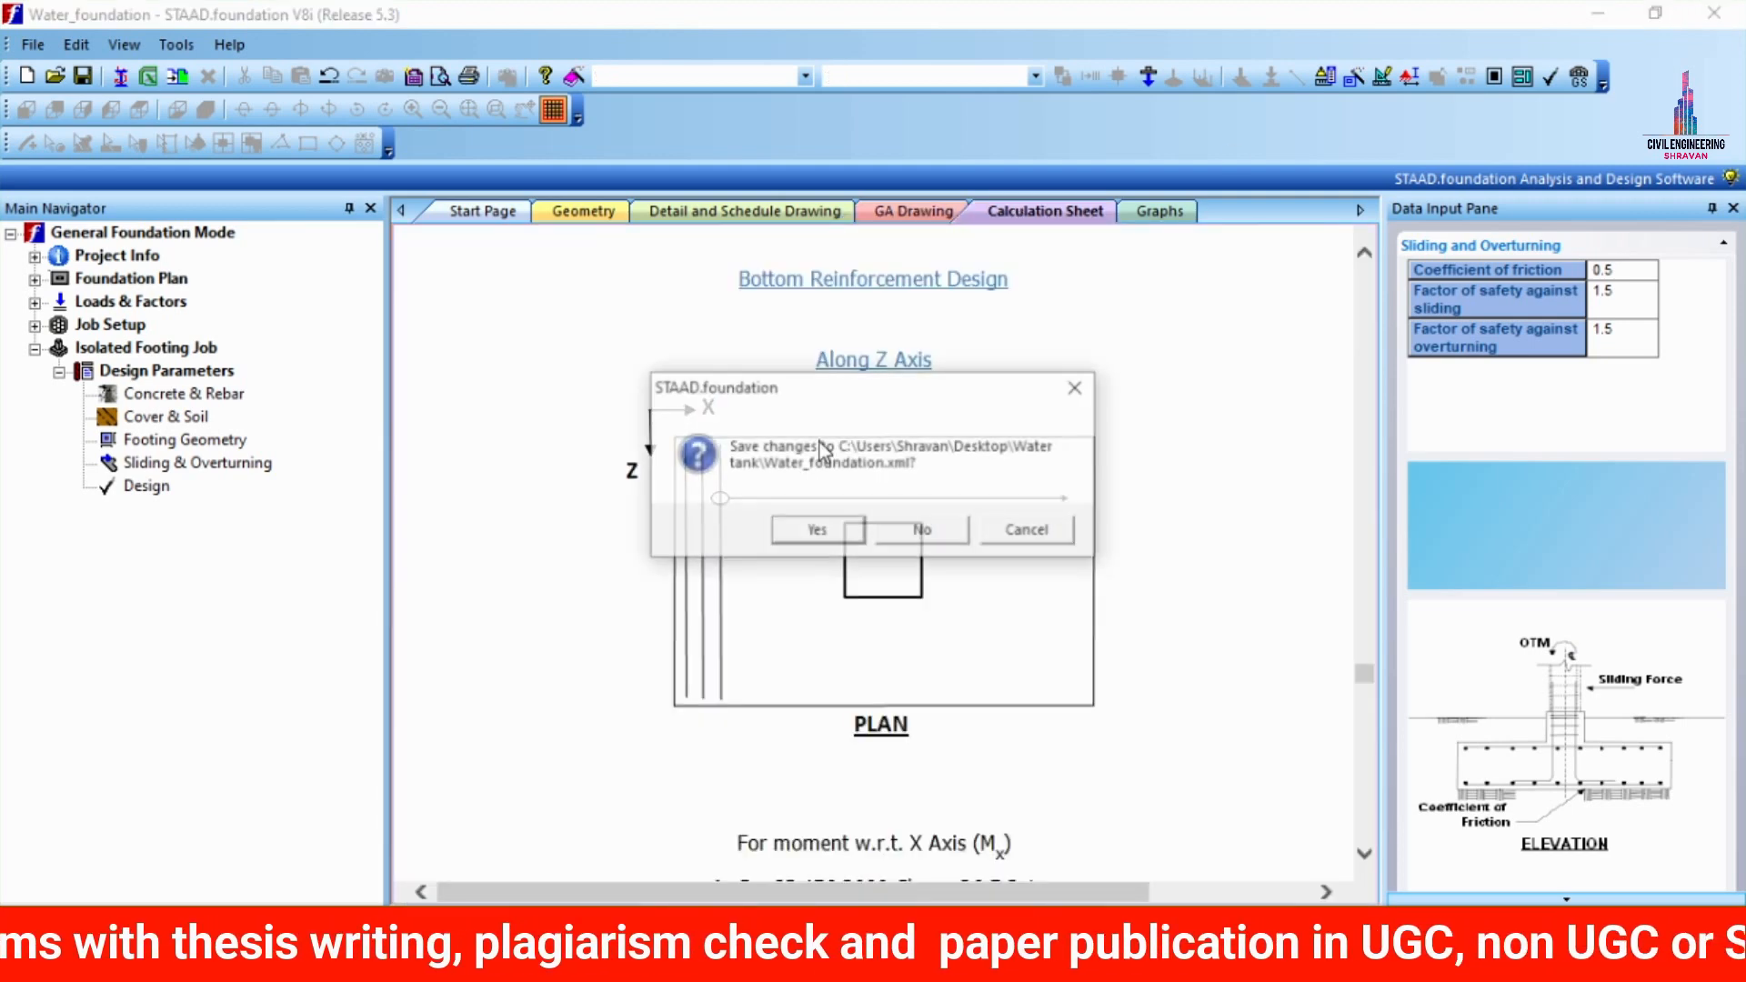
click(945, 542)
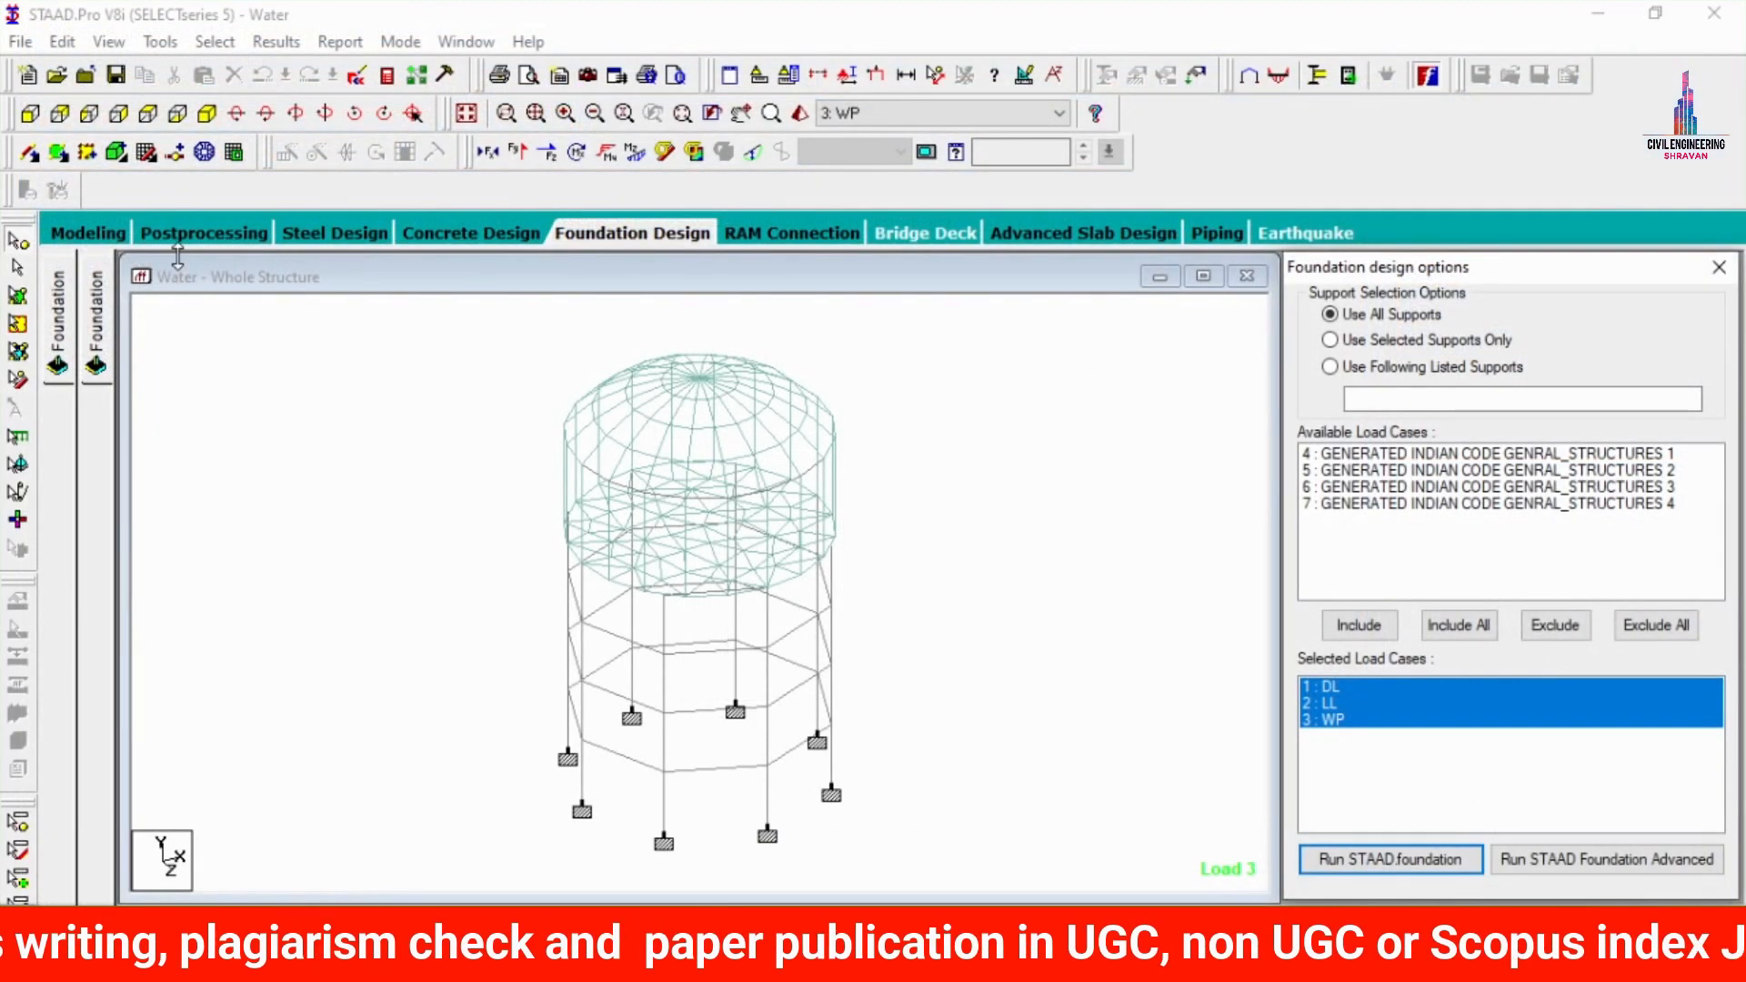
- Return to modeling in STAAD.Pro and inspect the water tank in a maximized rendered 3D view from the side and from above
click(107, 238)
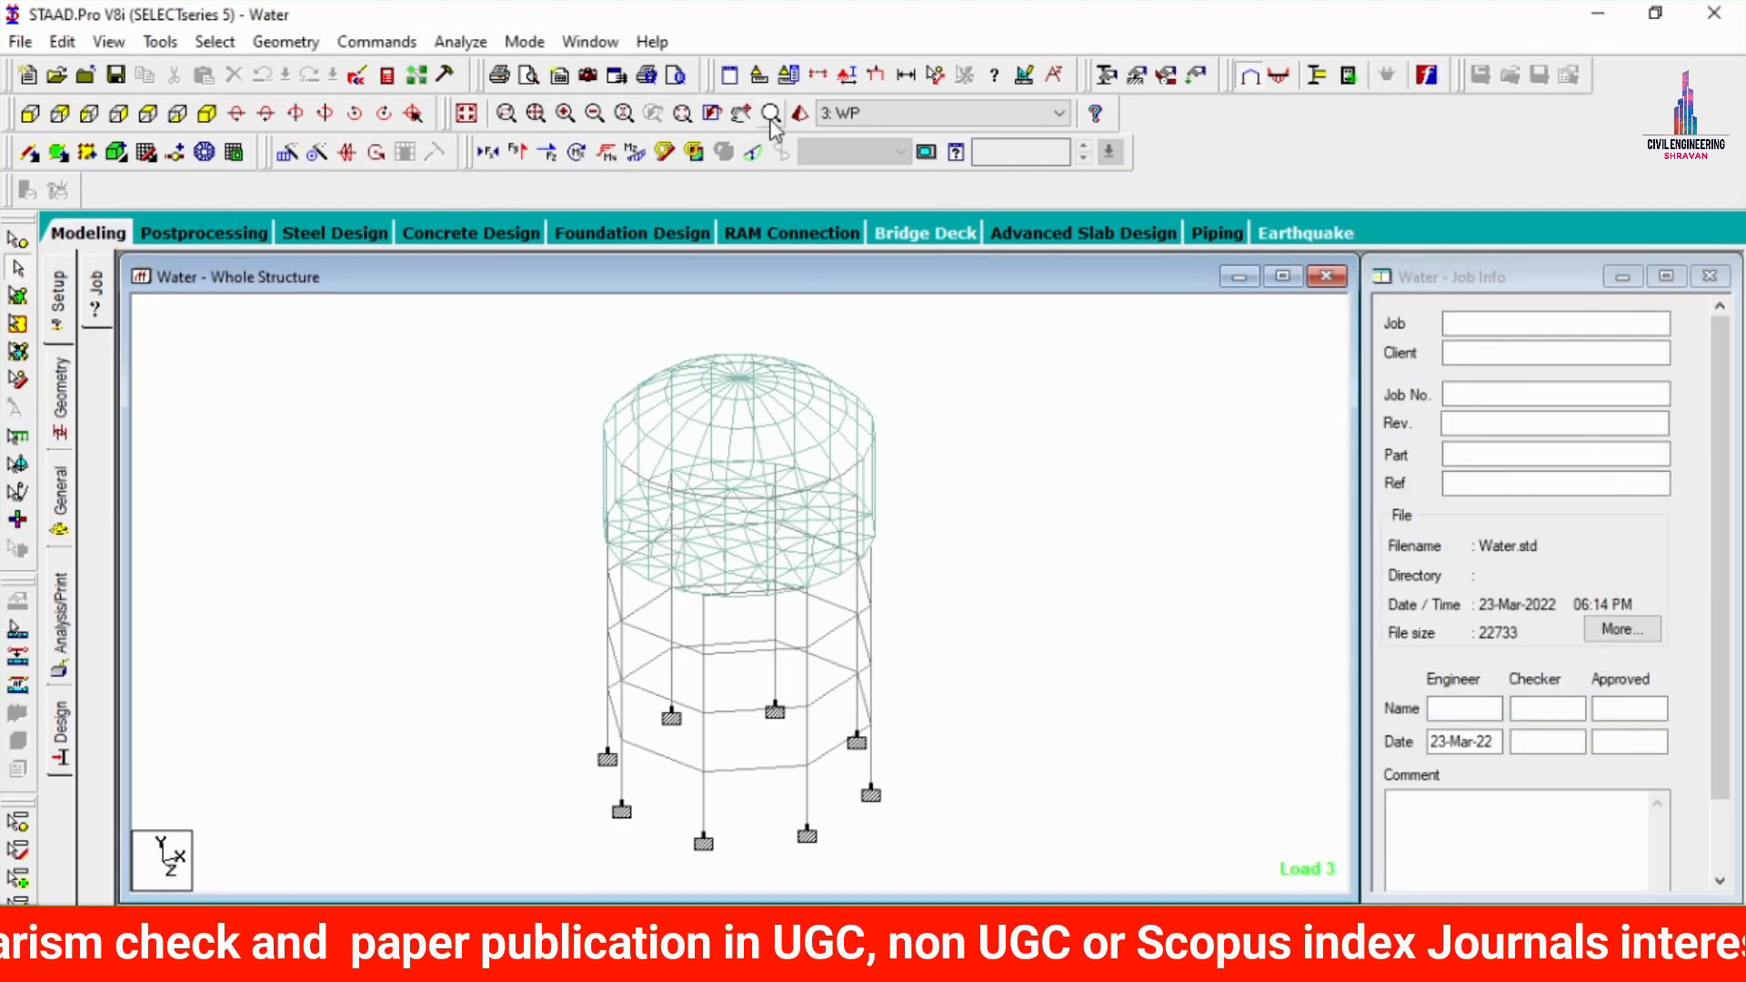
click(821, 113)
click(800, 112)
click(800, 113)
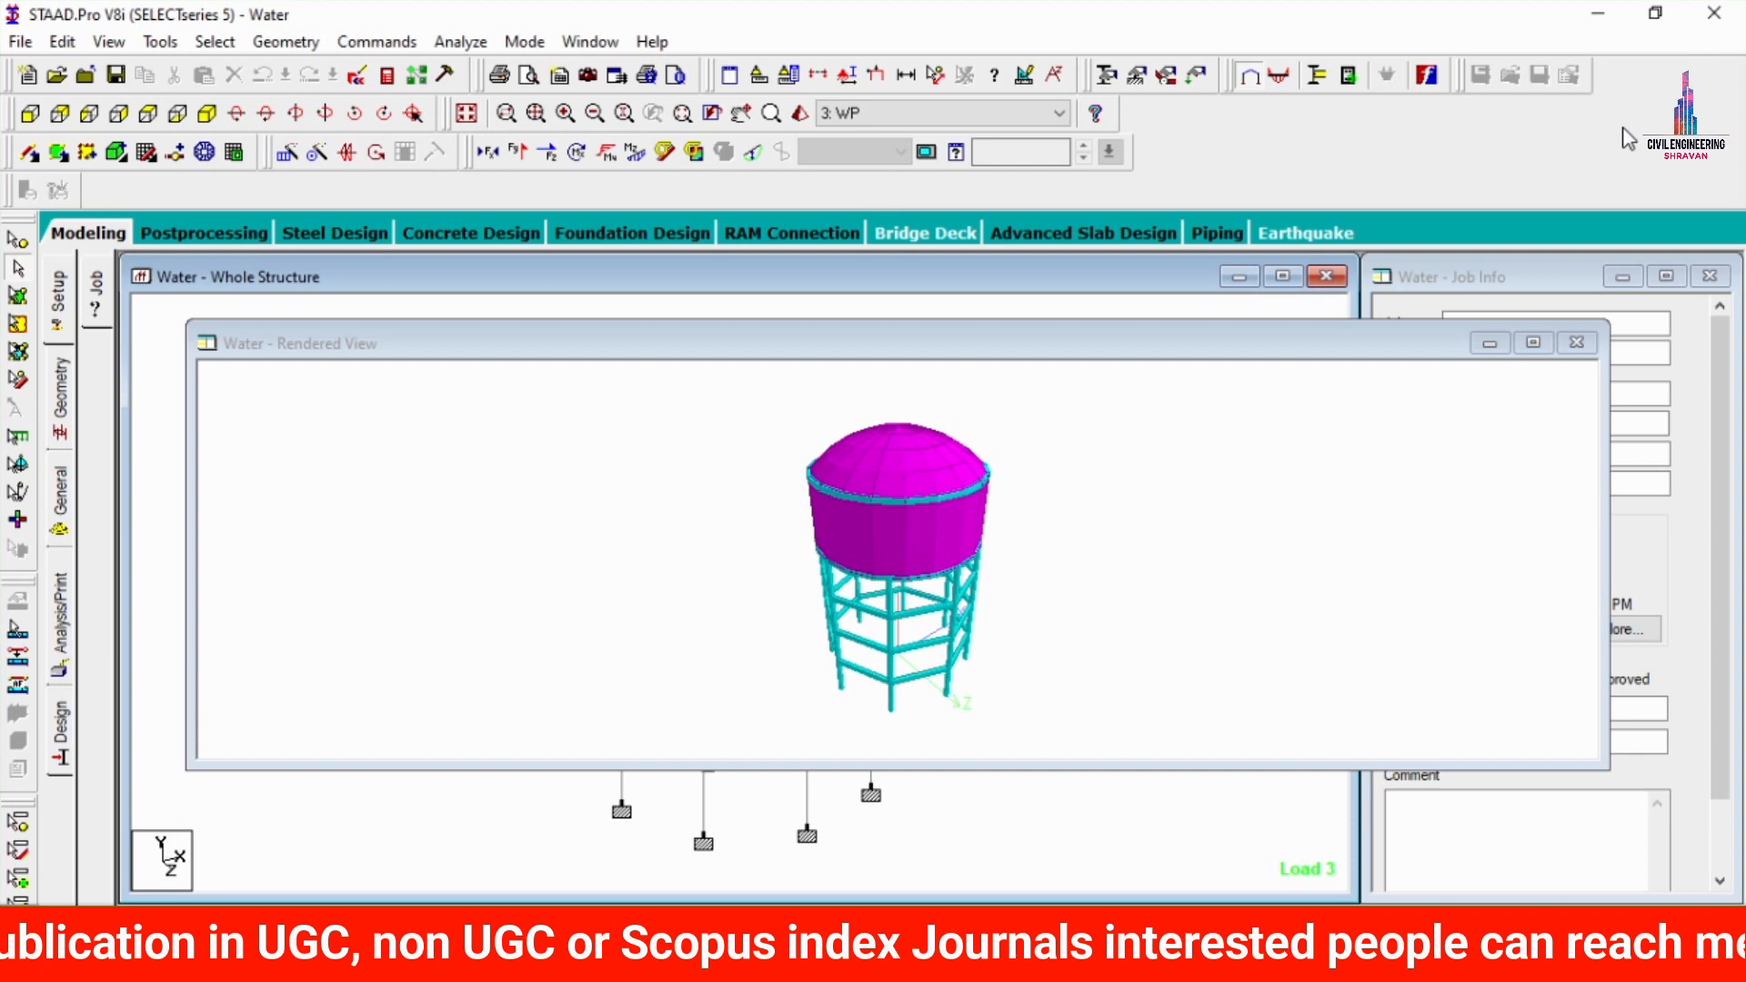
click(1533, 343)
drag(902, 651, 1558, 475)
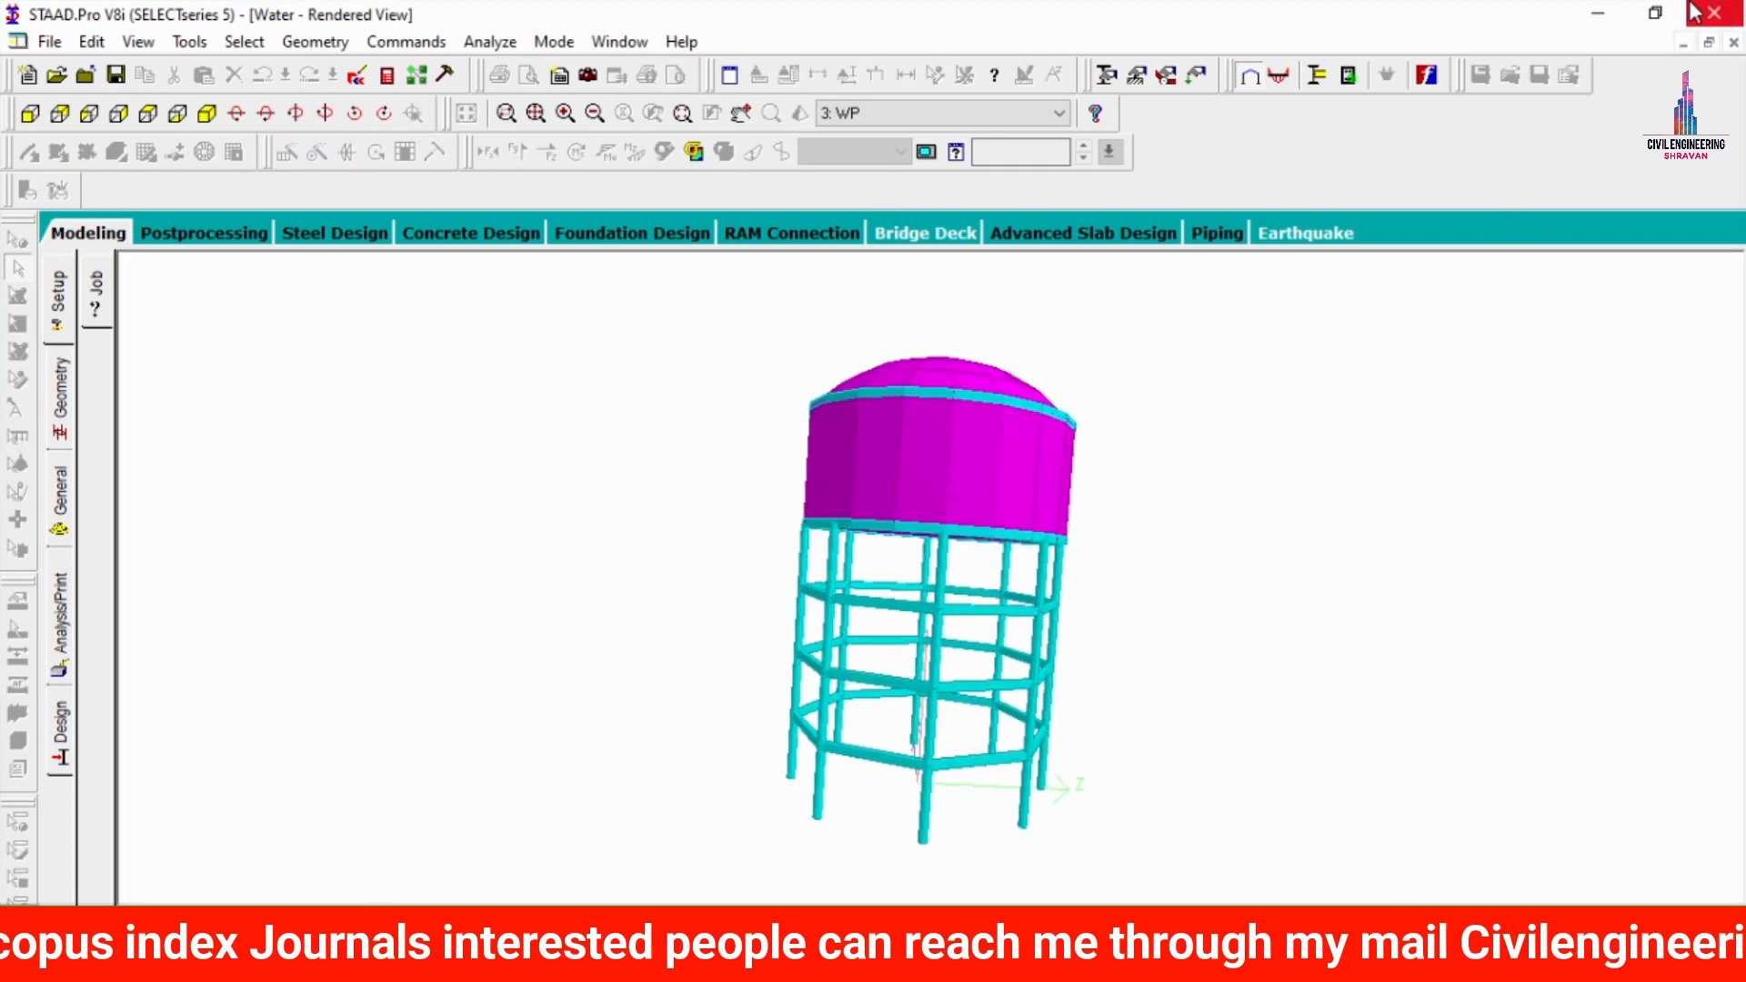
drag(1011, 471, 927, 741)
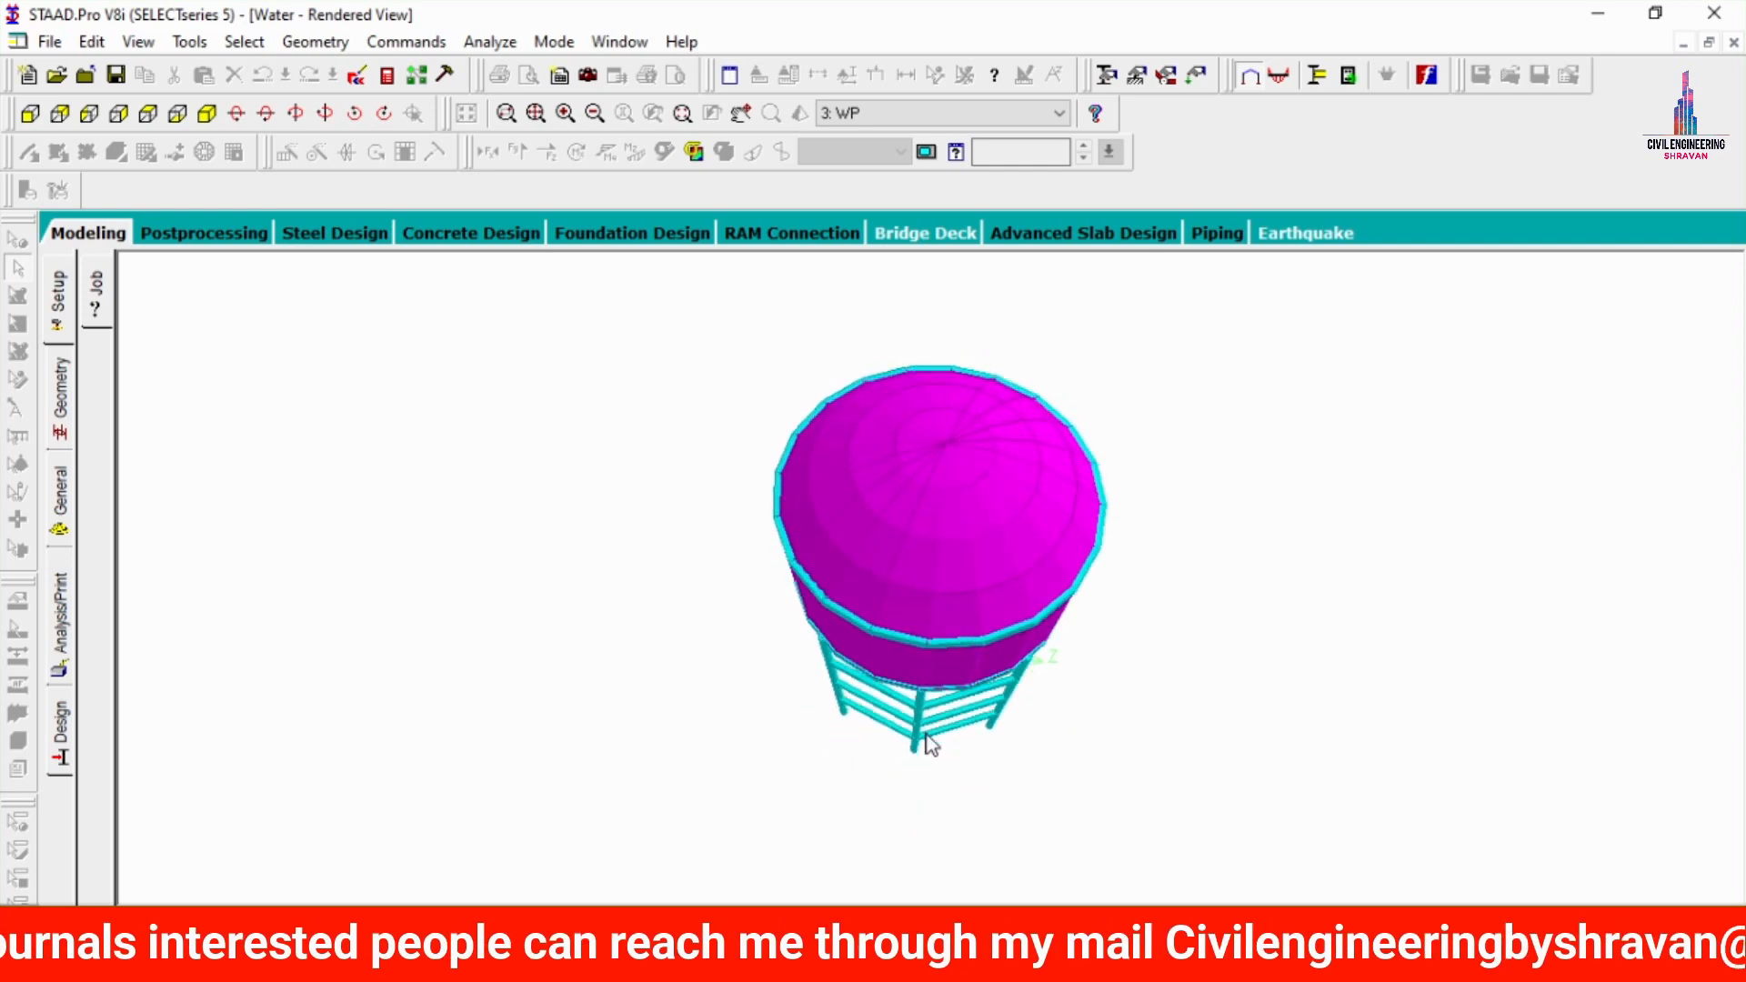